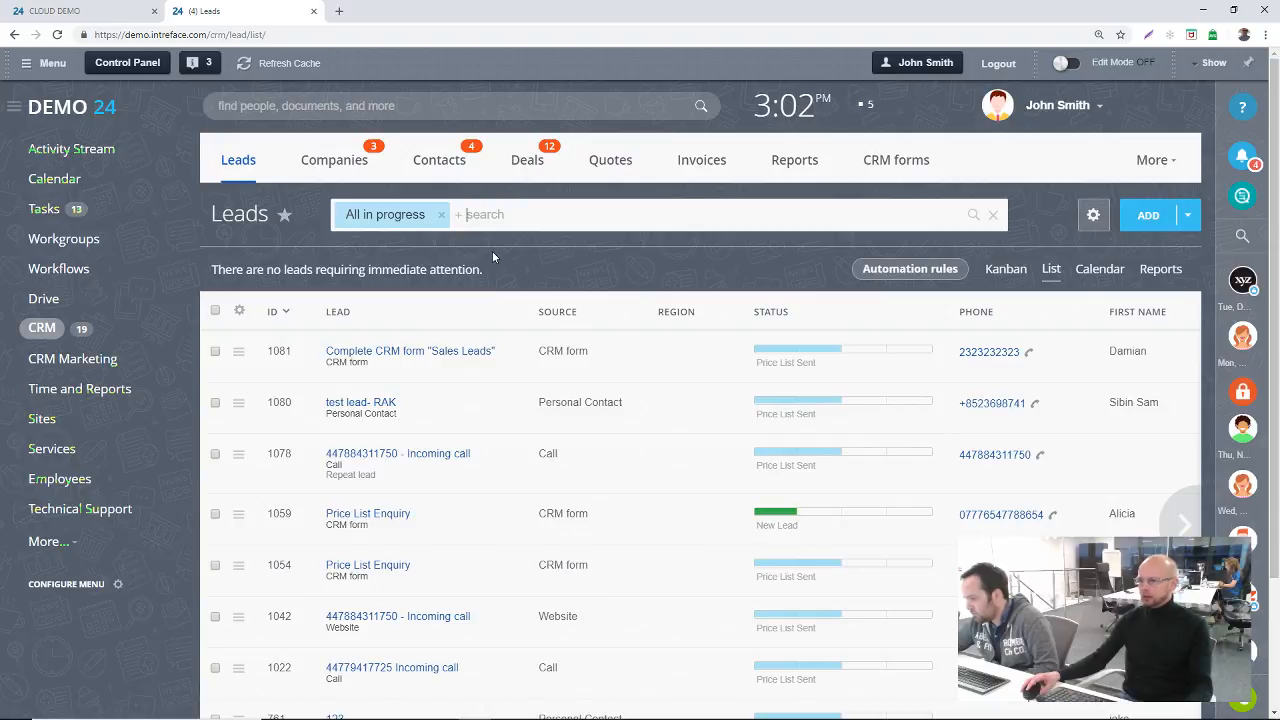
Step: Open the Tech Co record from the CRM companies list
click(334, 165)
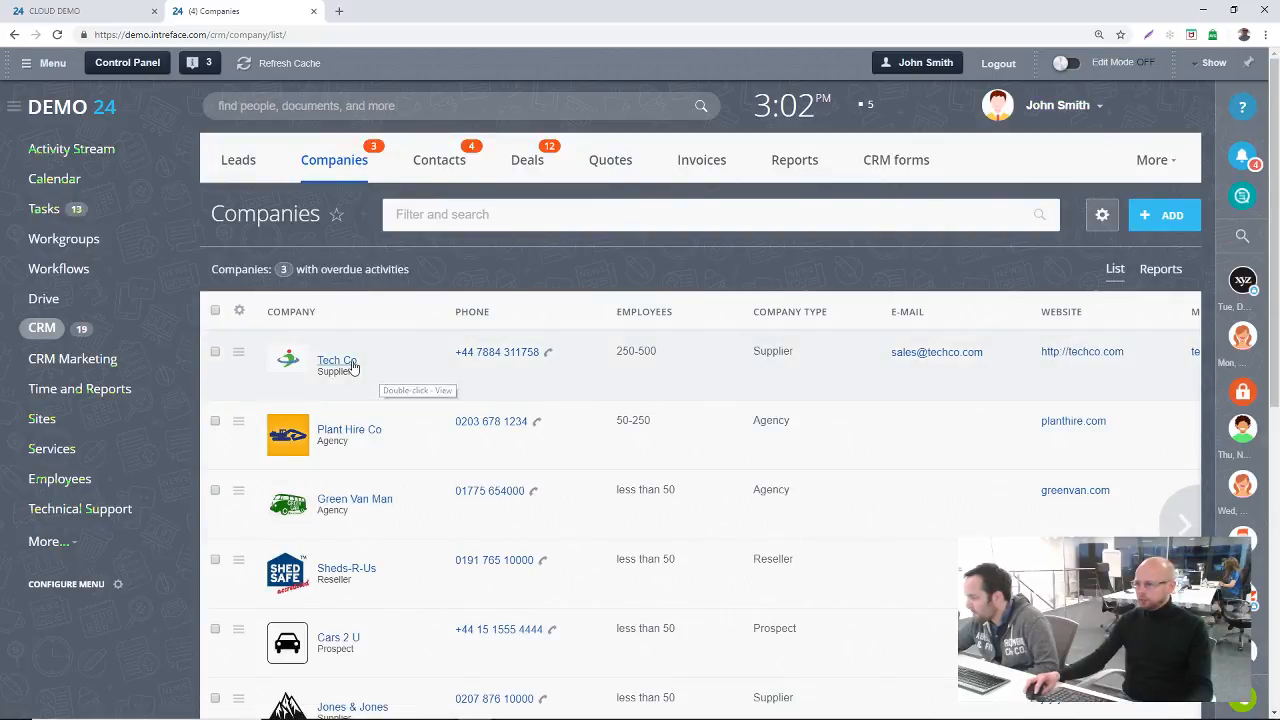
click(336, 360)
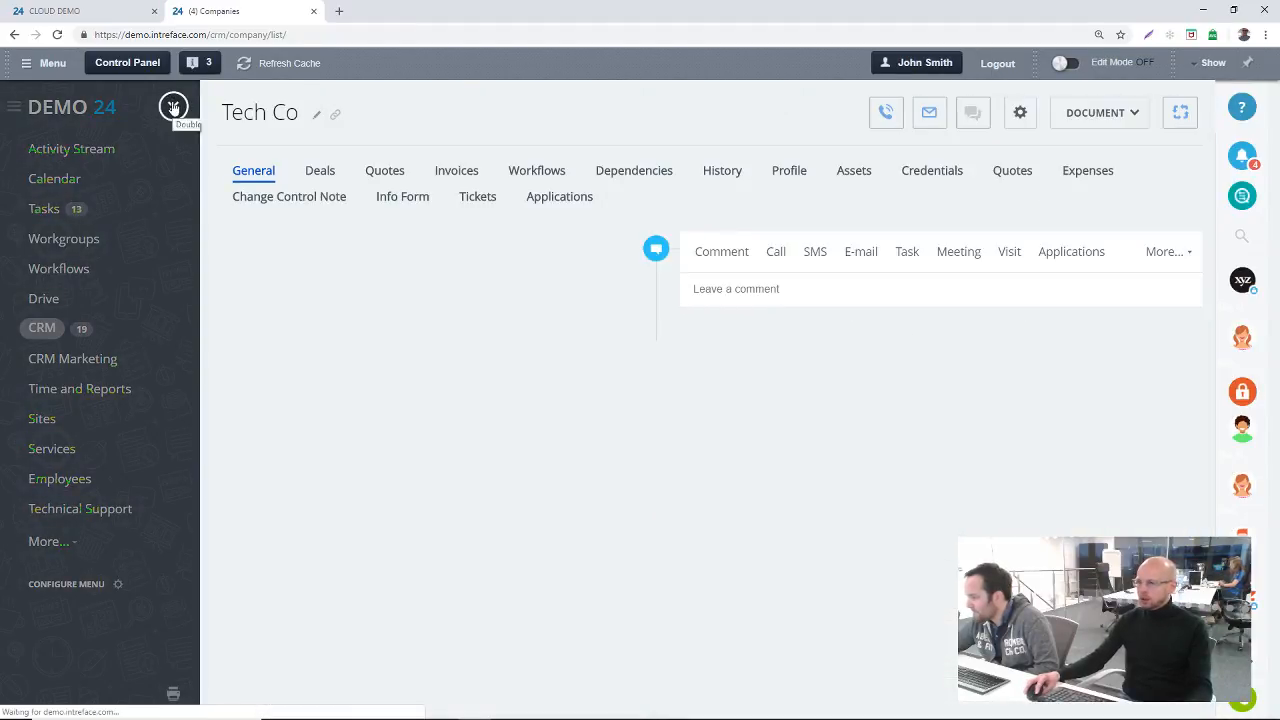
click(173, 106)
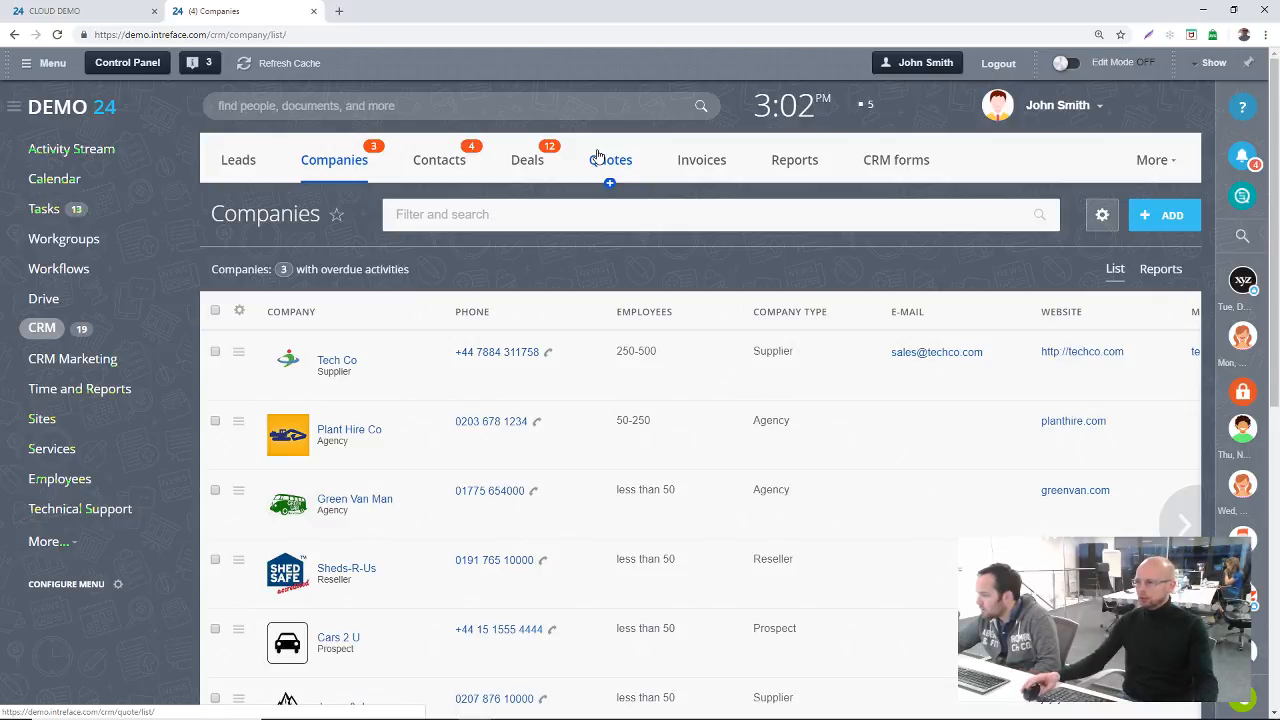
click(337, 162)
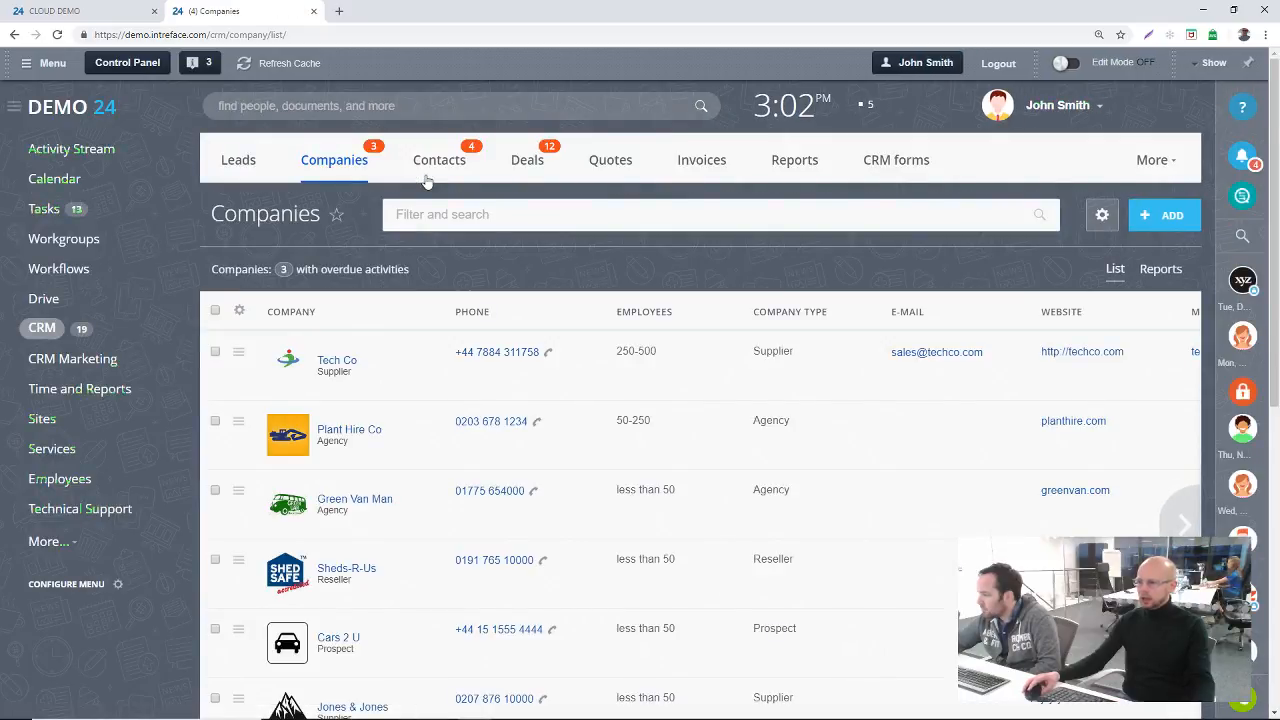
click(338, 366)
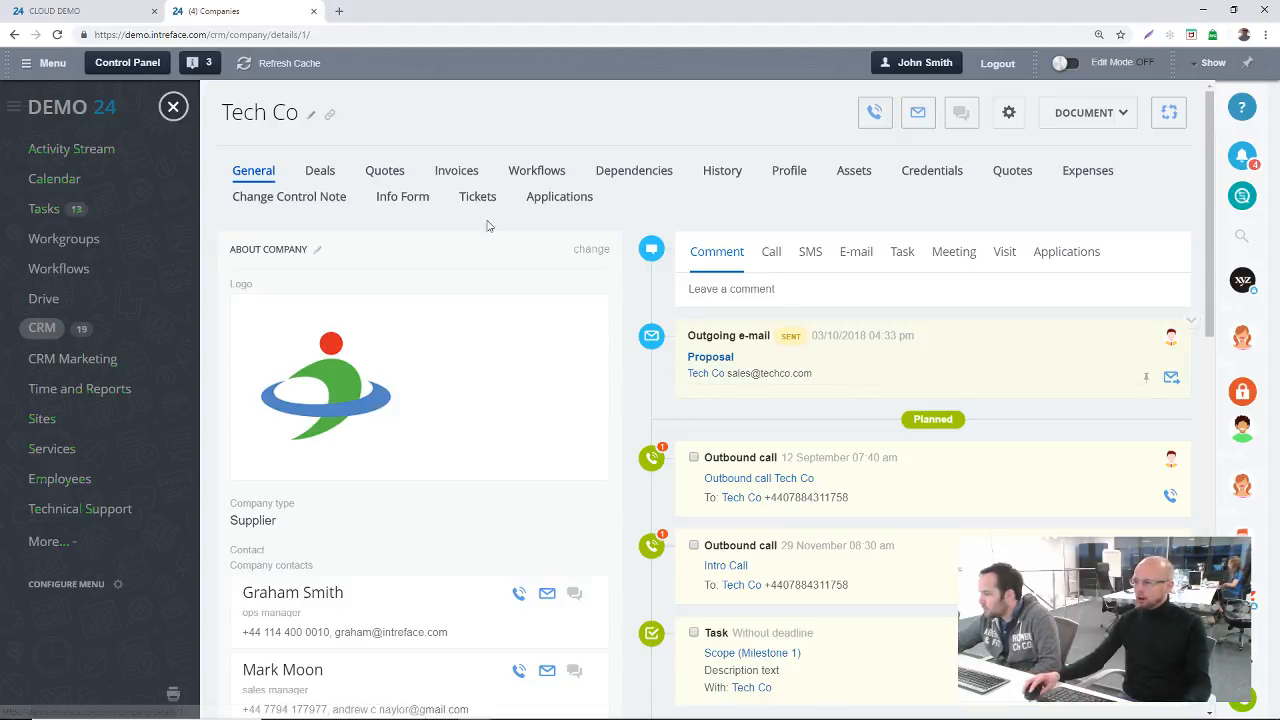
Step: Switch the Tech Co card to the common form view and check the form view options again
scroll(509, 508, down, 1)
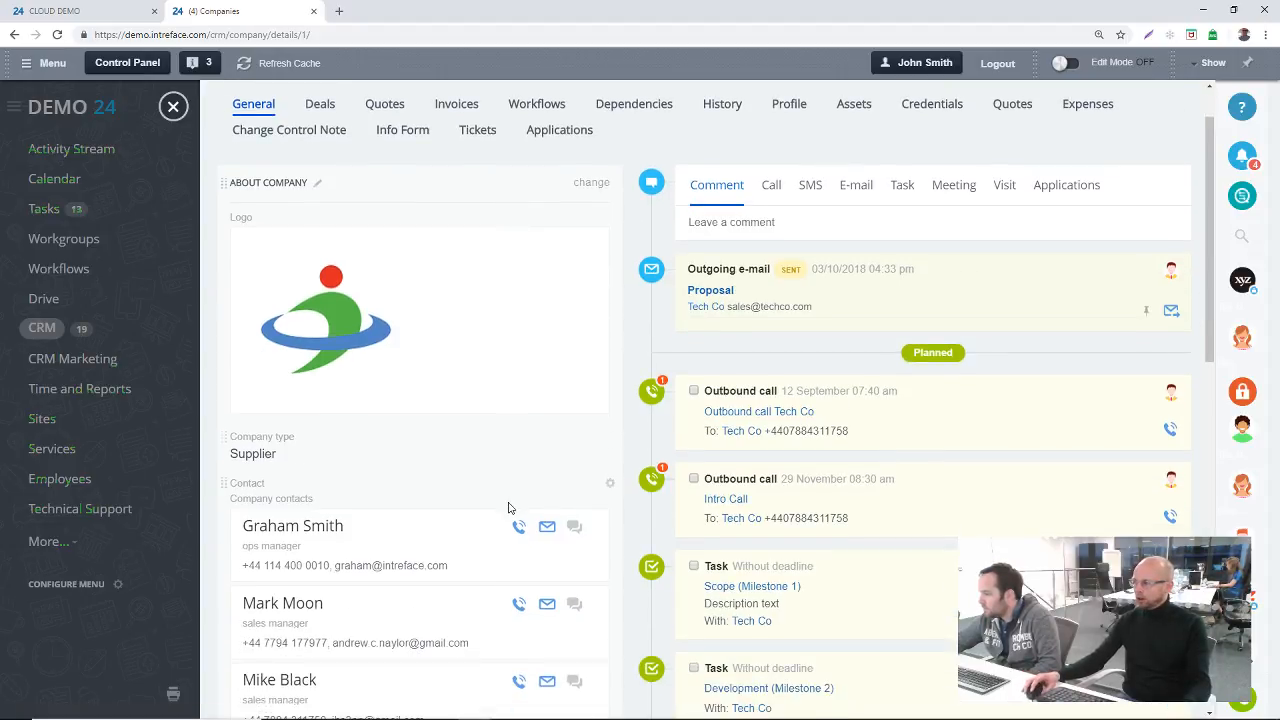
scroll(508, 508, down, 2)
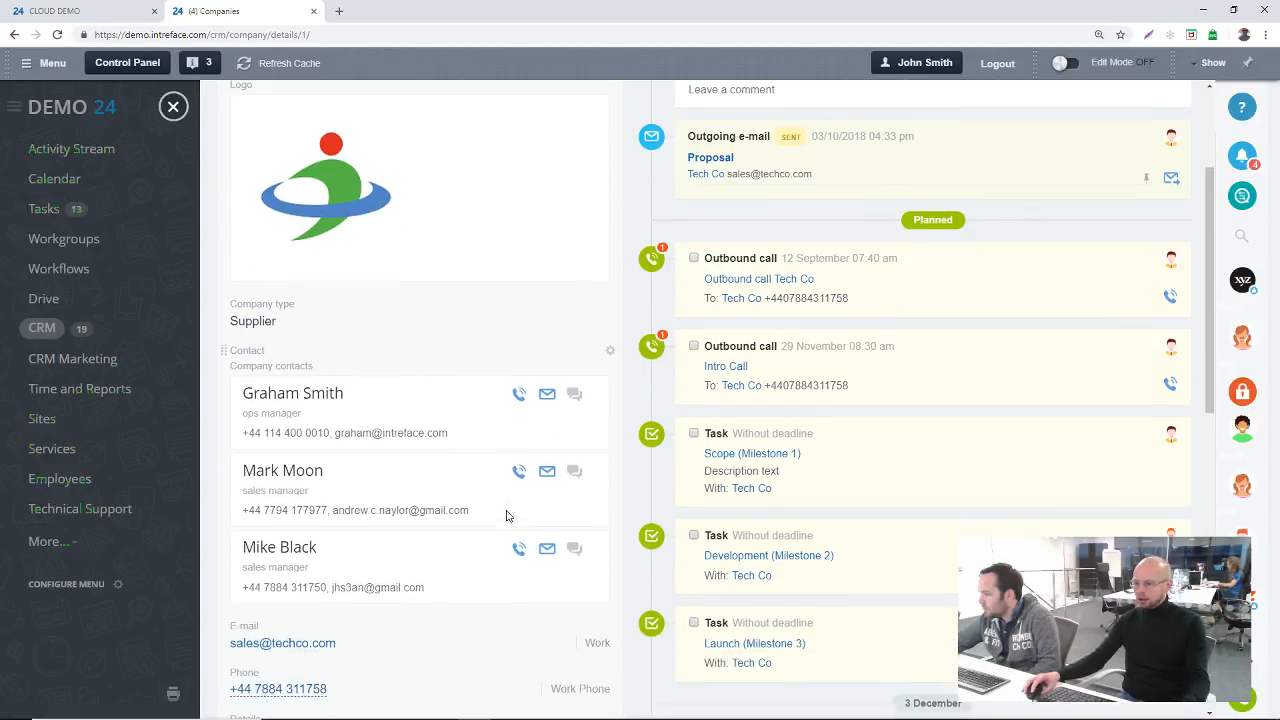
scroll(506, 515, down, 2)
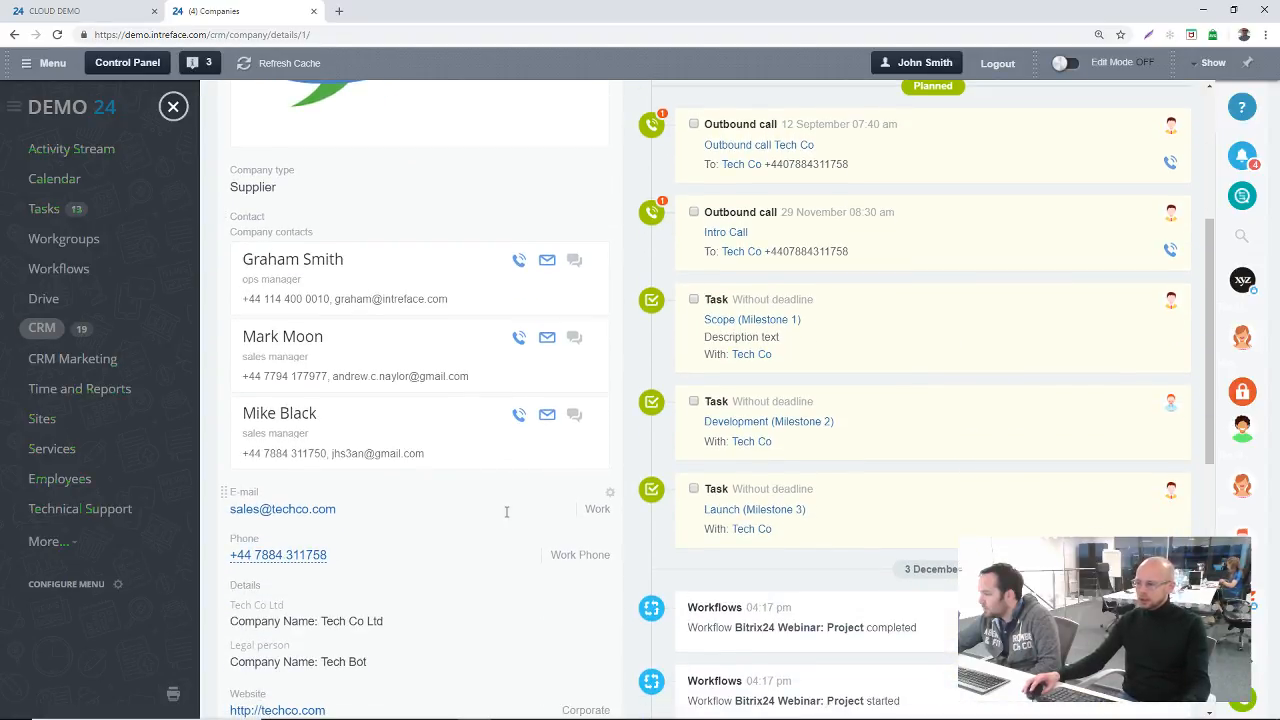
scroll(567, 400, up, 5)
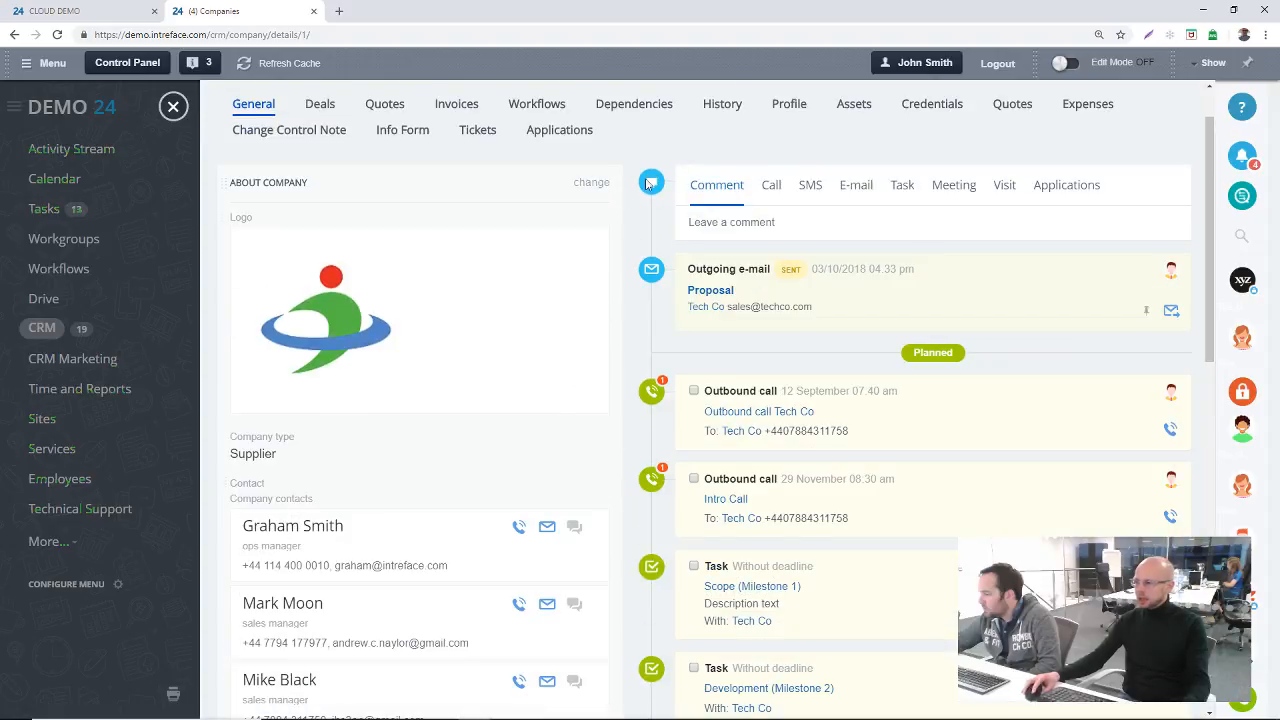
click(1009, 112)
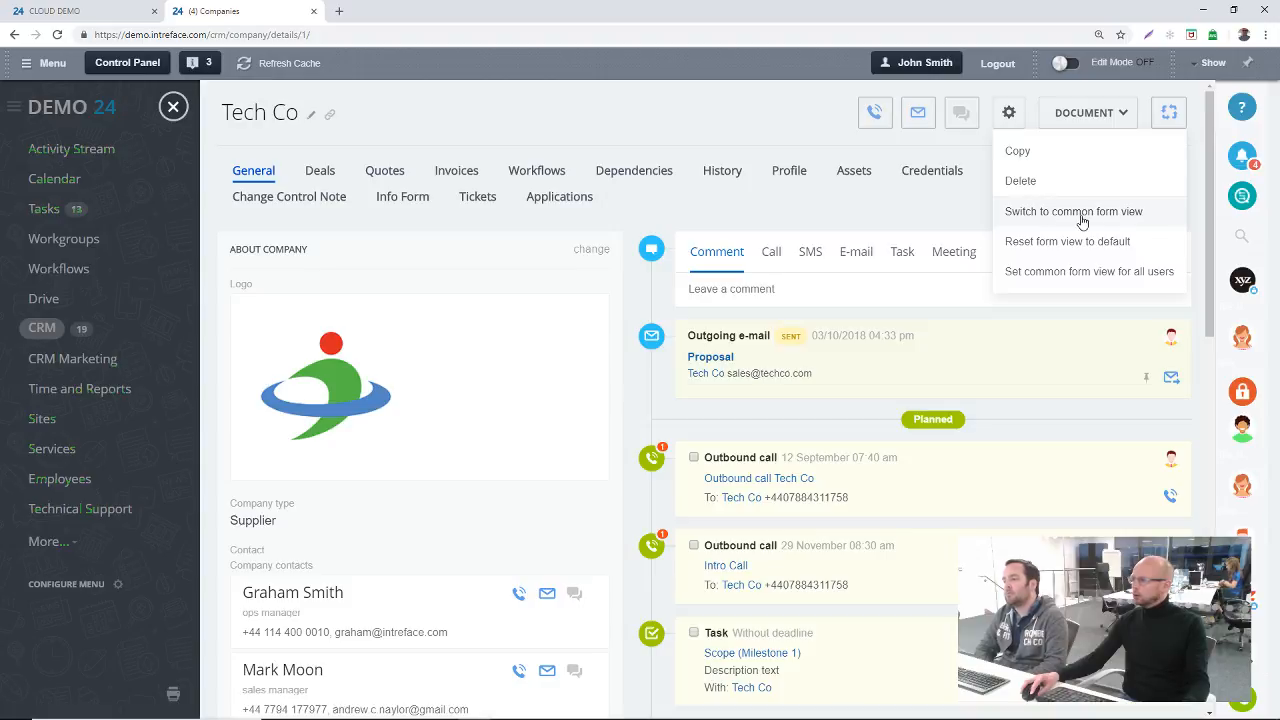
click(1082, 221)
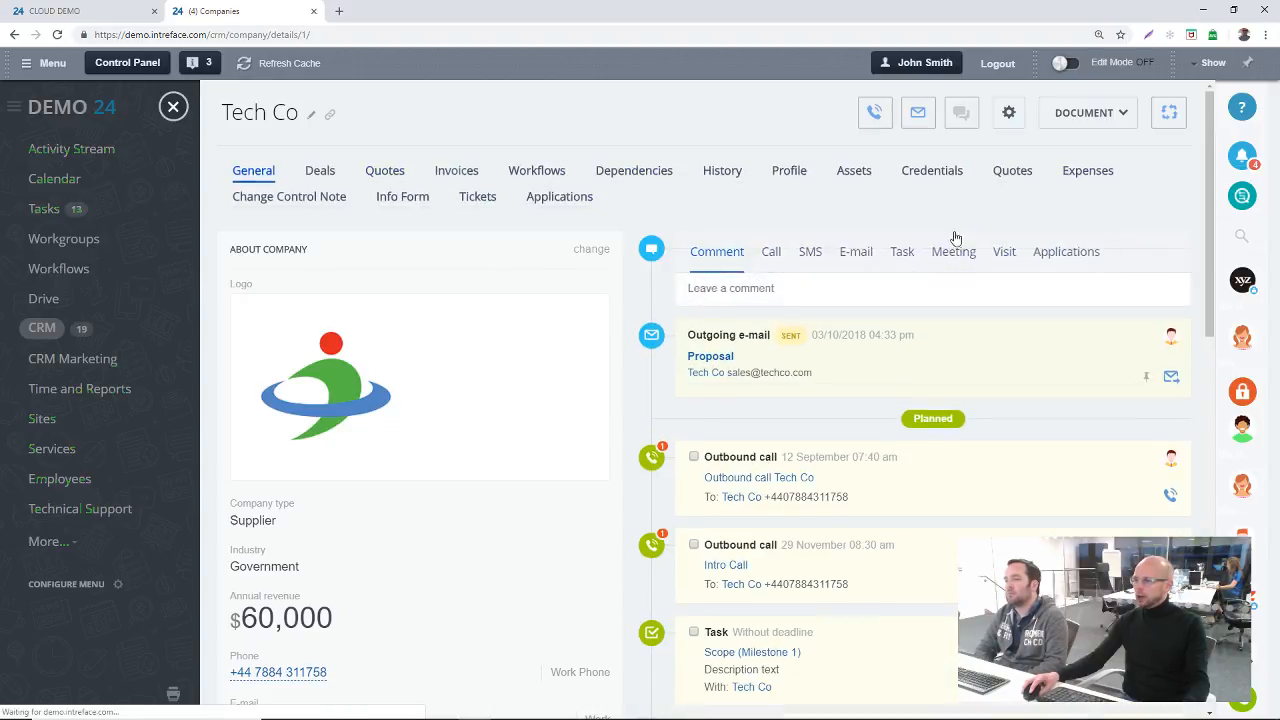
click(1008, 112)
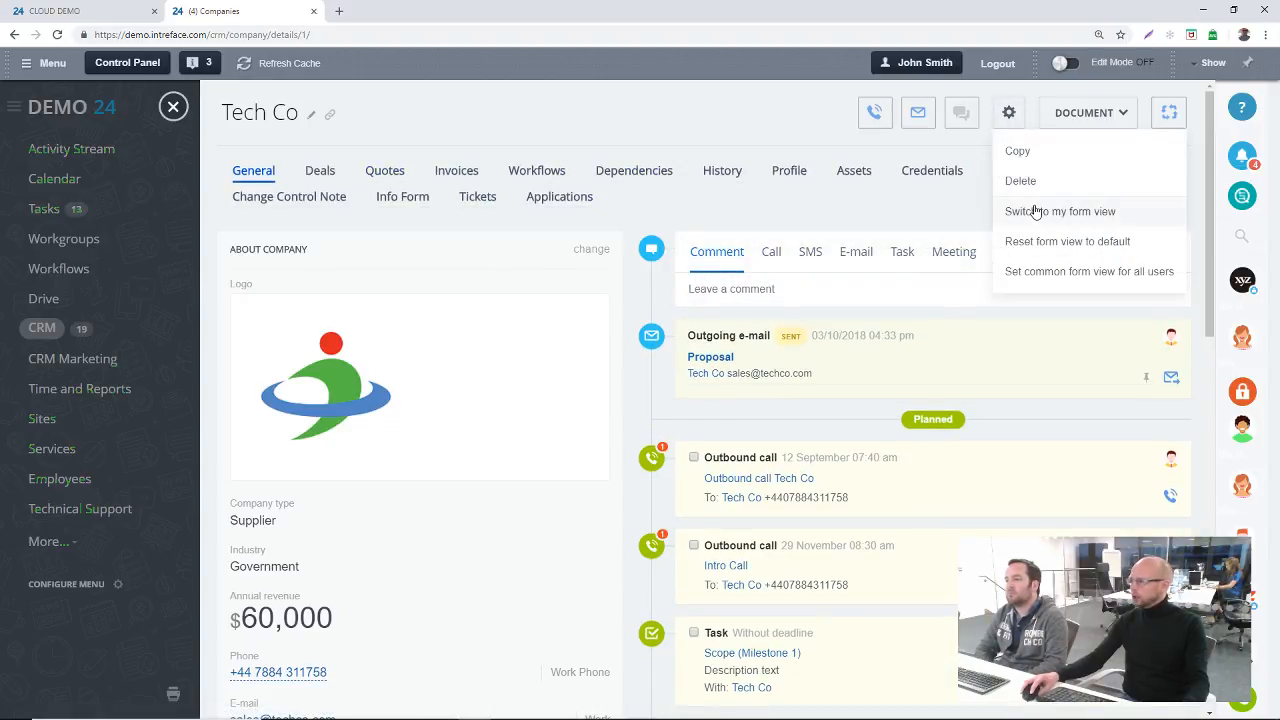
click(810, 140)
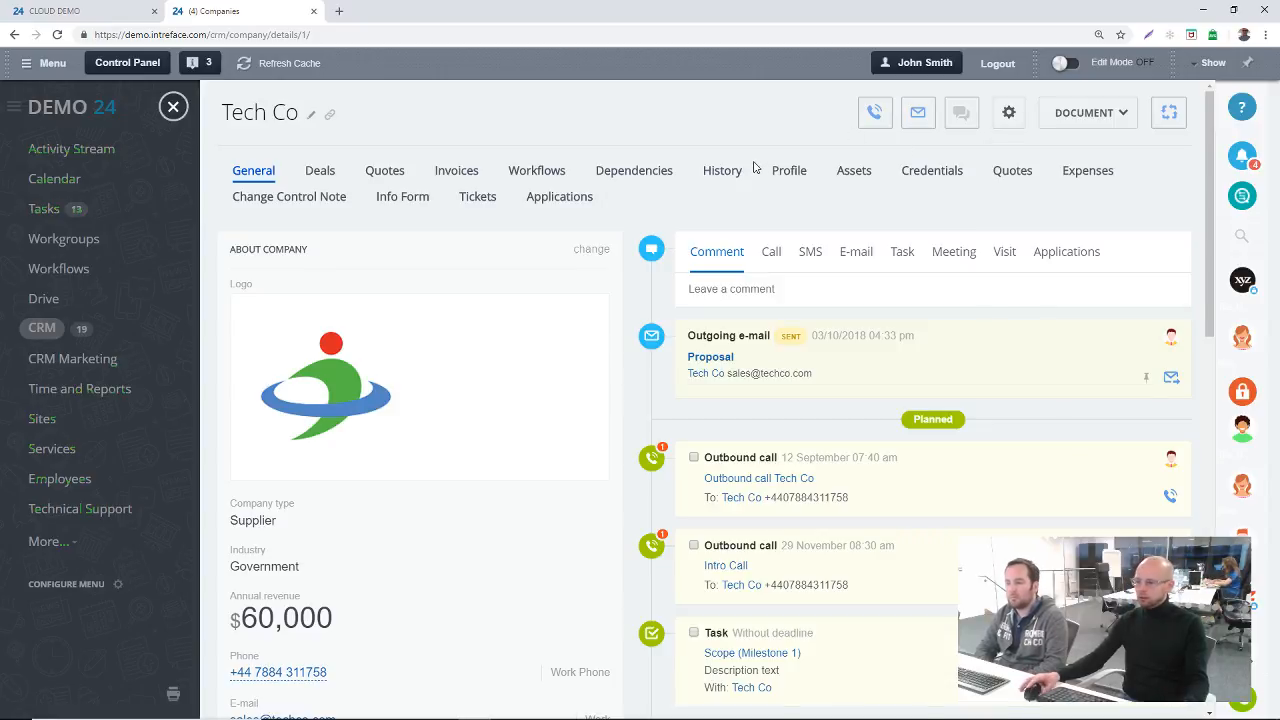
click(1008, 112)
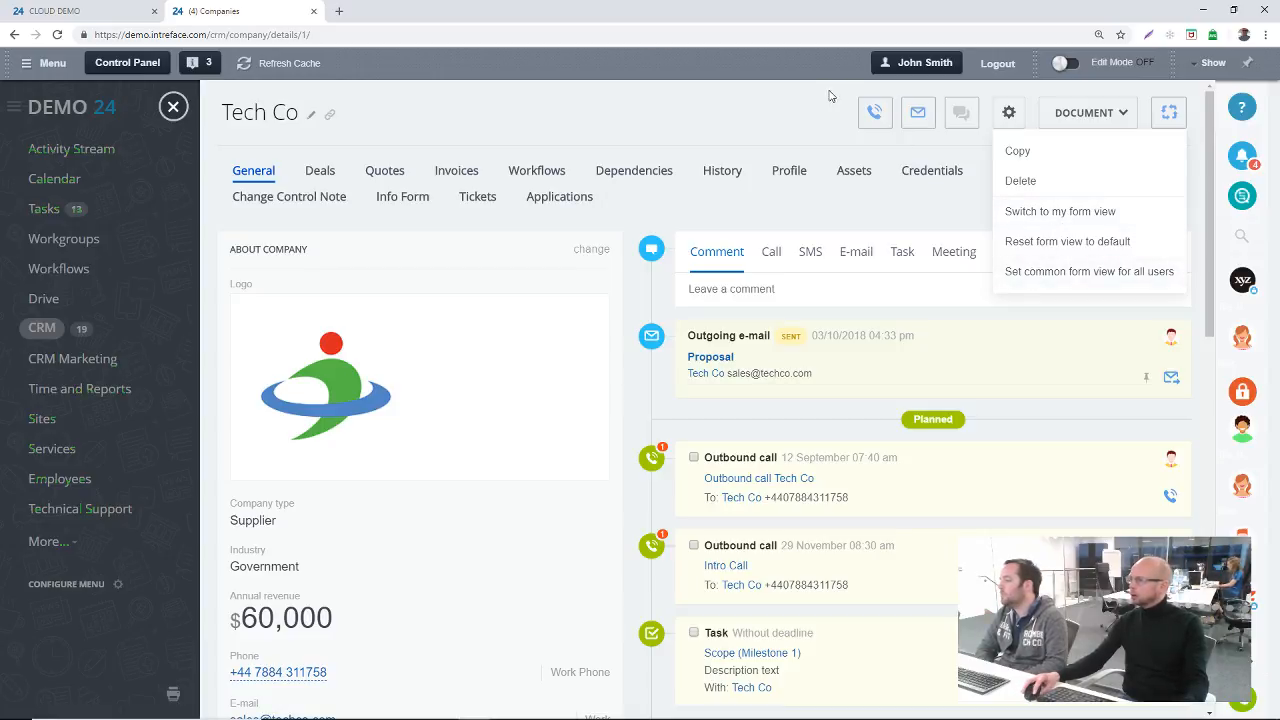
click(776, 127)
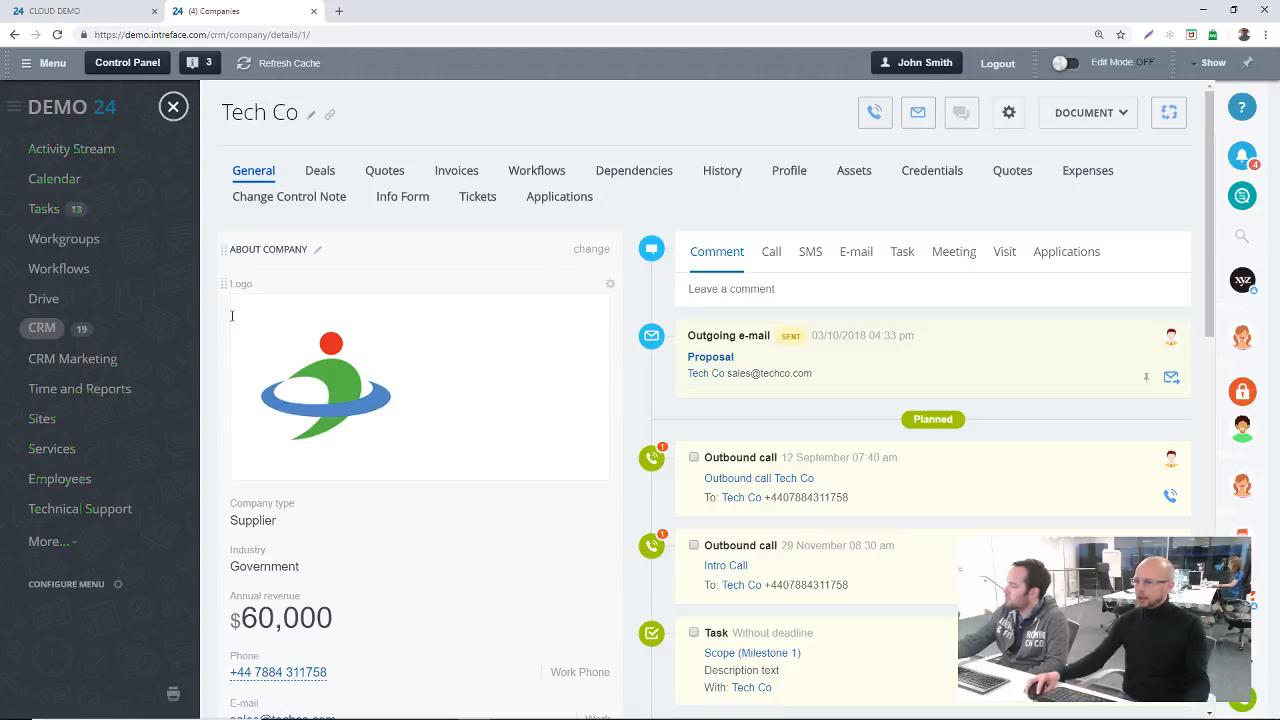
Step: Reorder the About company fields so that Company type comes first and Annual revenue second, both above the Logo
scroll(221, 283, down, 1)
drag(223, 437, 230, 225)
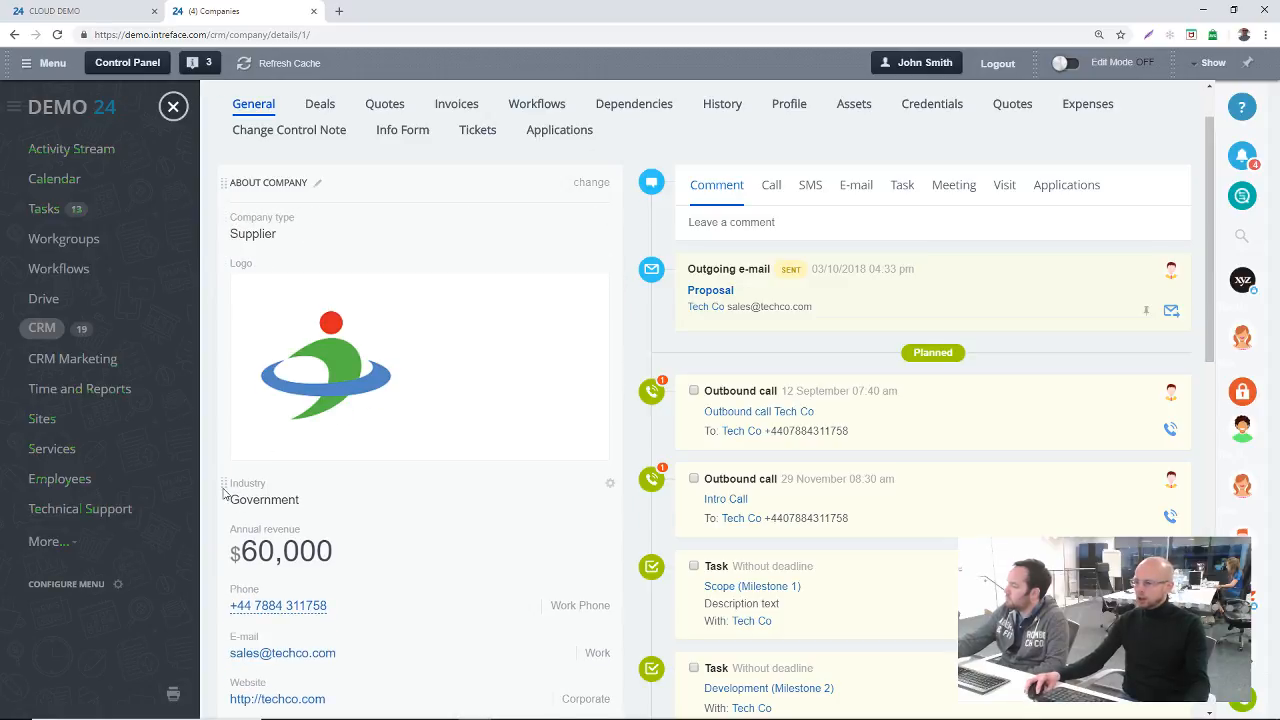
drag(220, 537, 229, 255)
Step: Check which existing fields can be added to the About company section, without adding one
scroll(497, 420, down, 8)
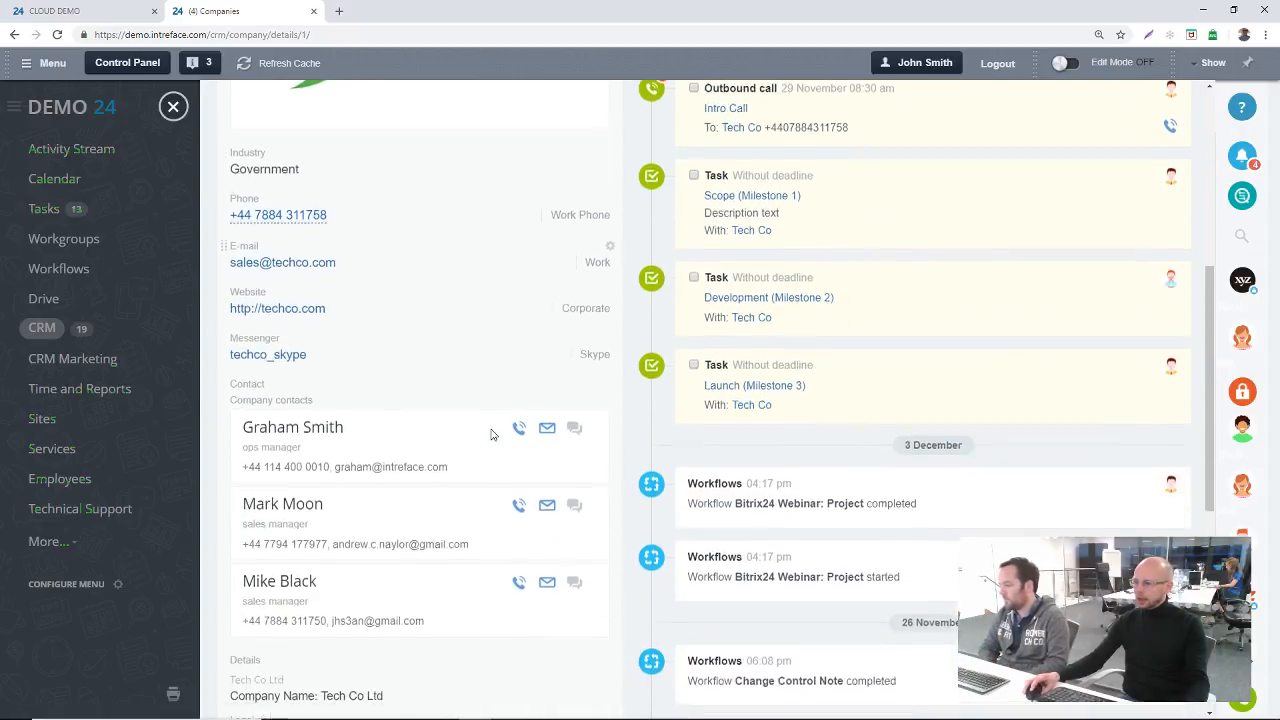
click(268, 428)
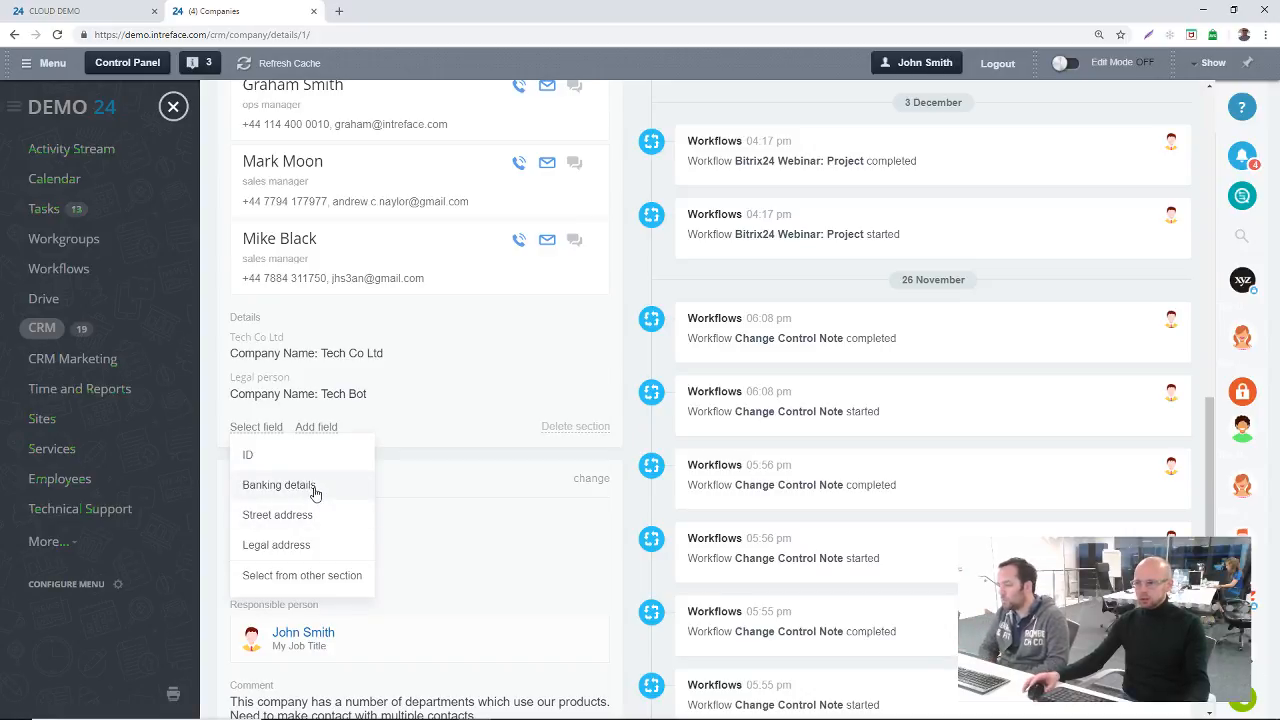
click(643, 428)
Step: Rename the About company section to "Company"
scroll(462, 436, up, 4)
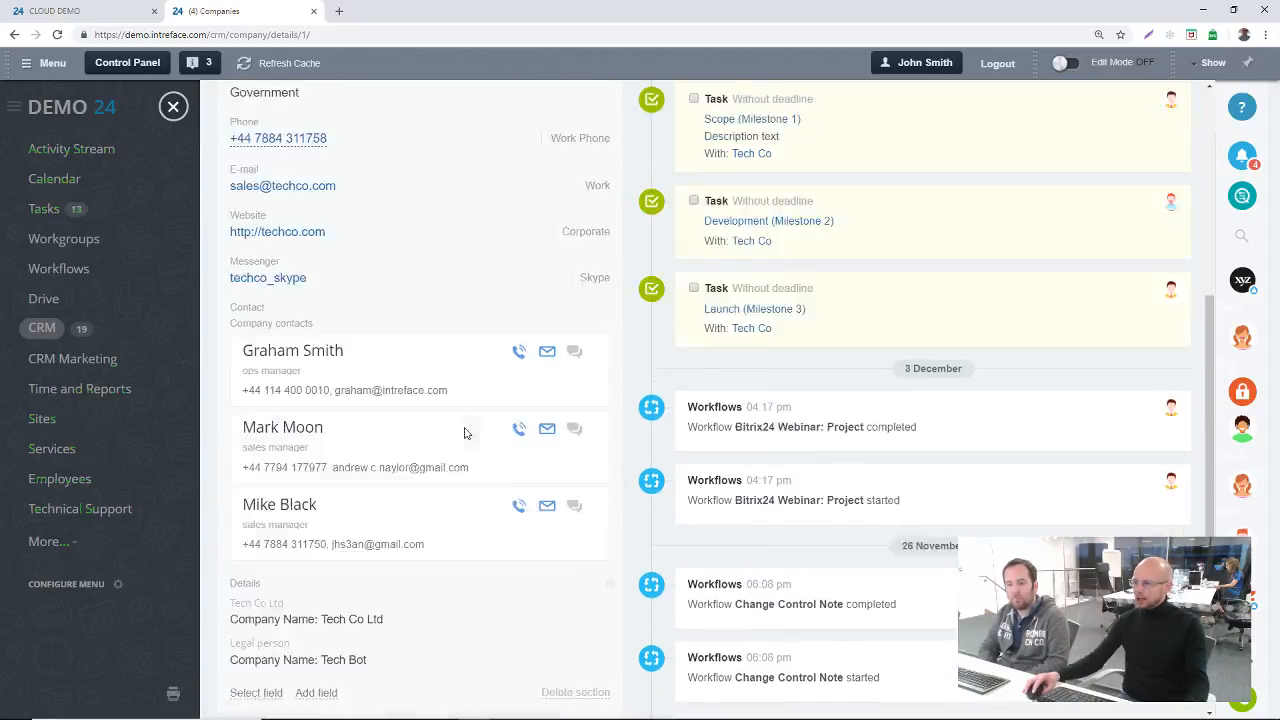
scroll(452, 410, up, 3)
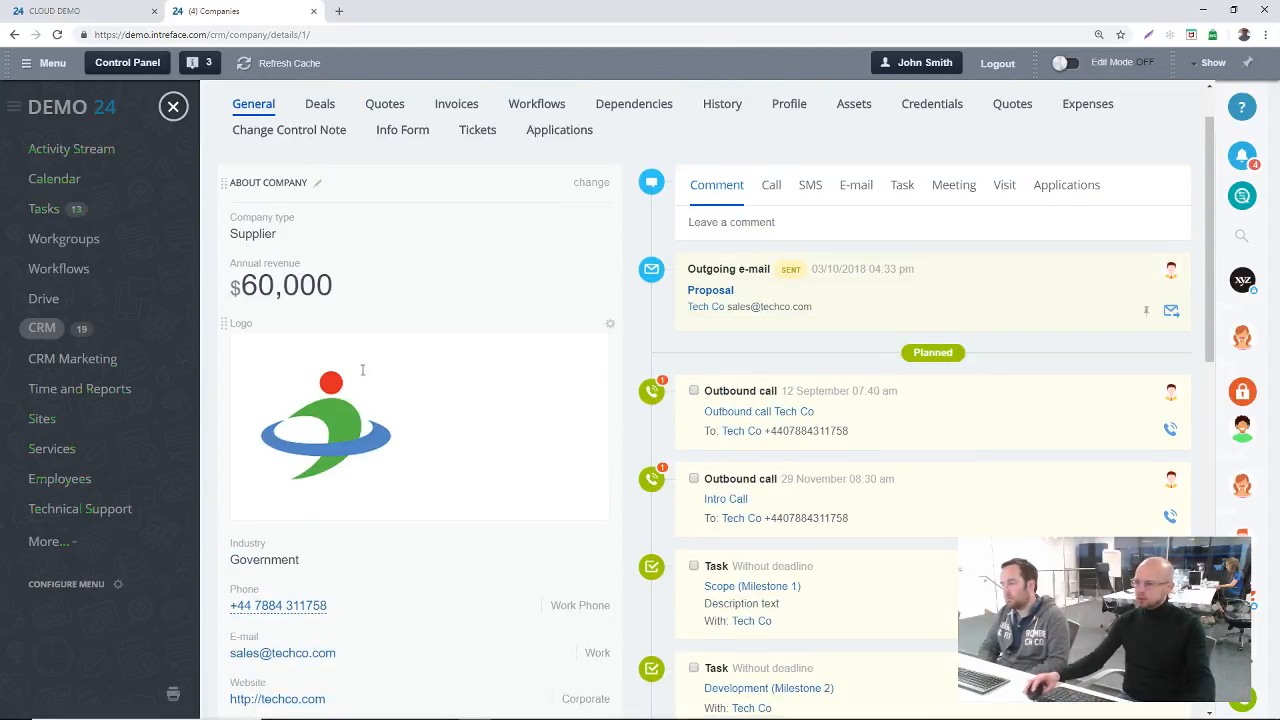
click(320, 187)
drag(313, 184, 198, 185)
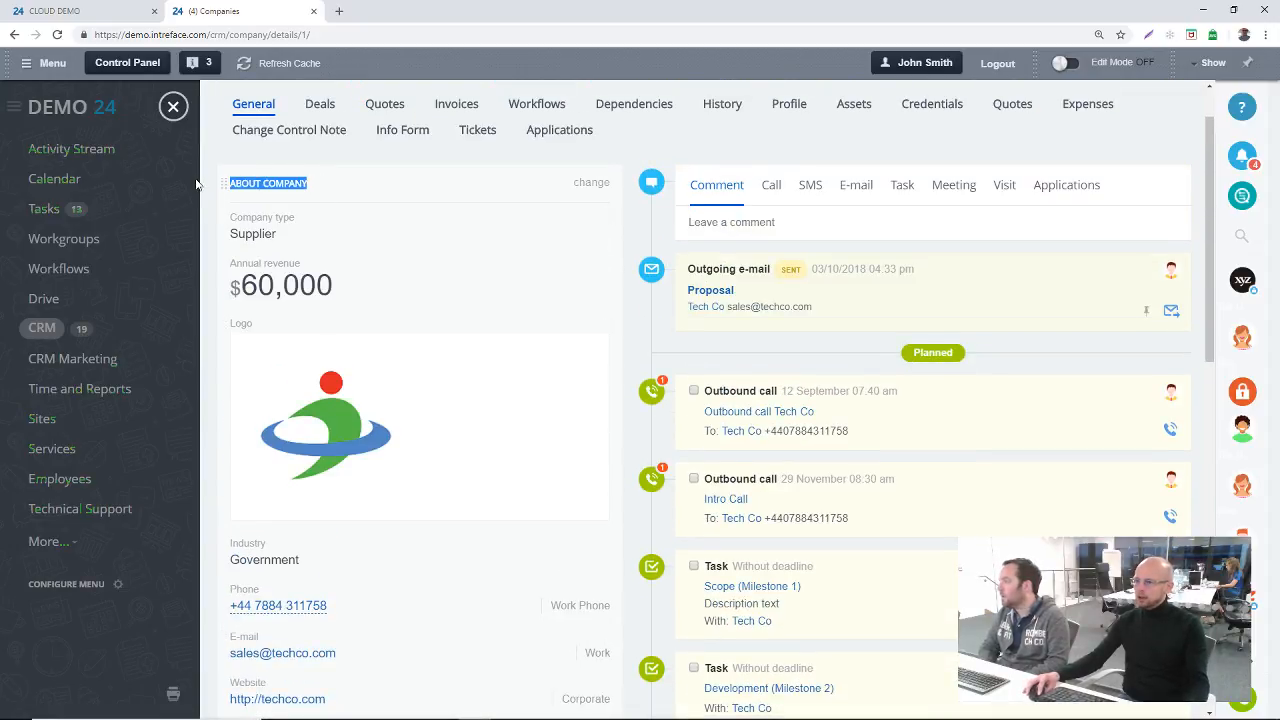
click(314, 184)
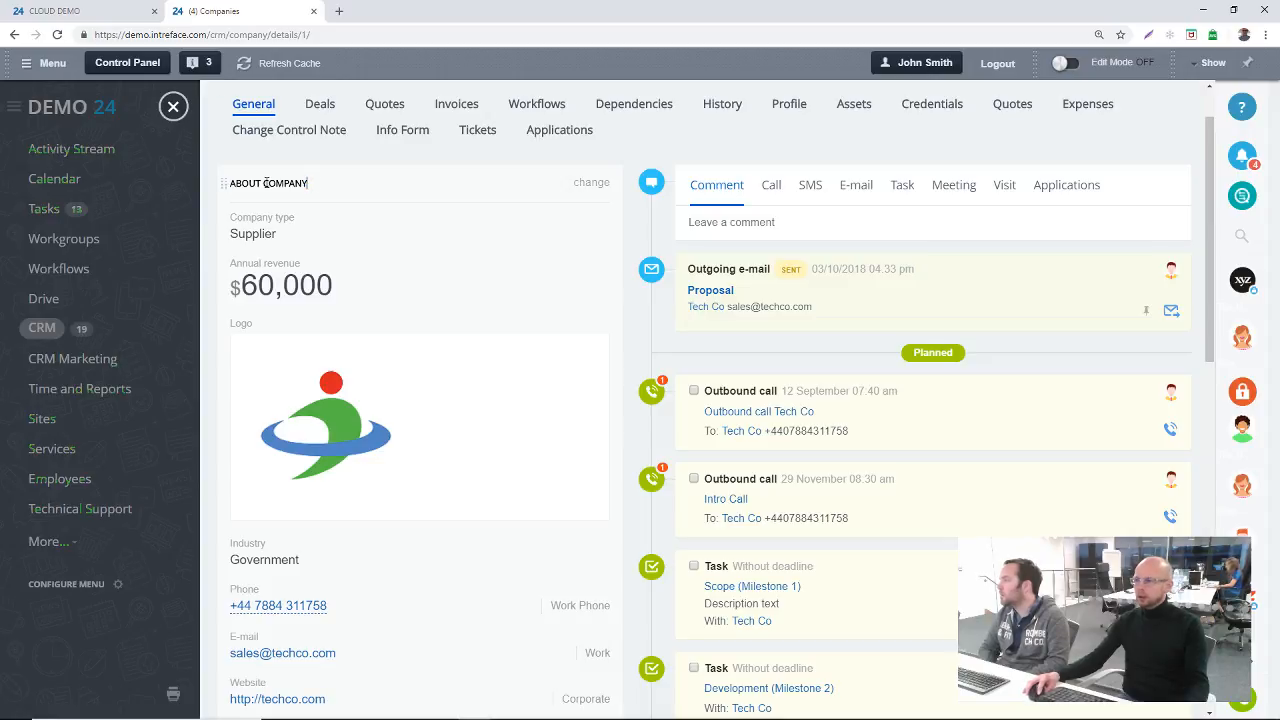
drag(263, 184, 221, 186)
key(BackSpace)
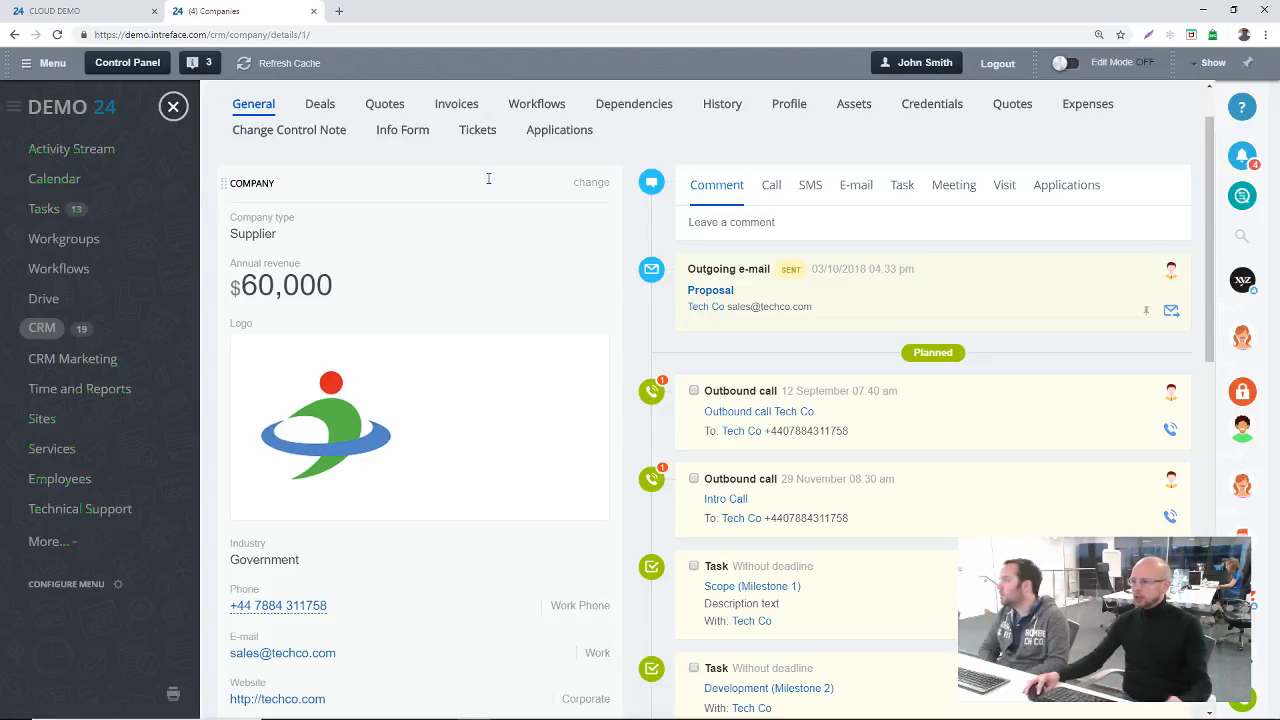
Step: Review the remaining fields down to the More section and open the Company section for editing
scroll(534, 340, down, 5)
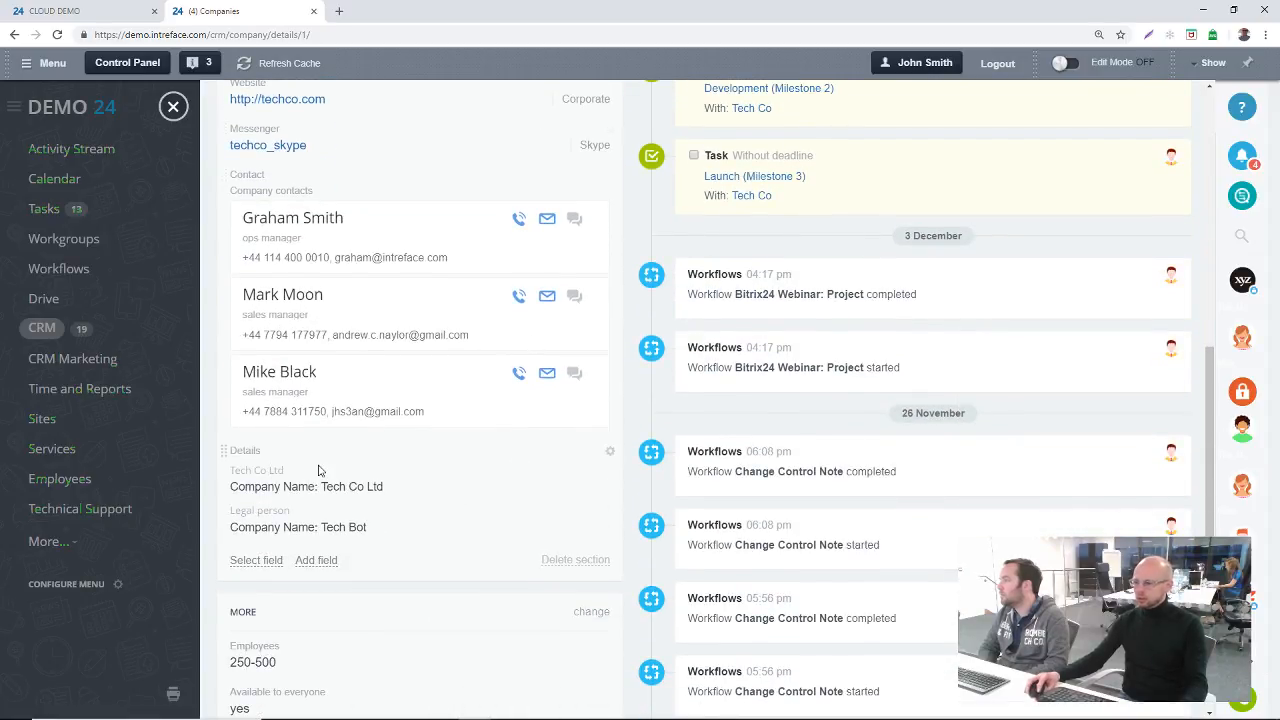
scroll(269, 591, down, 1)
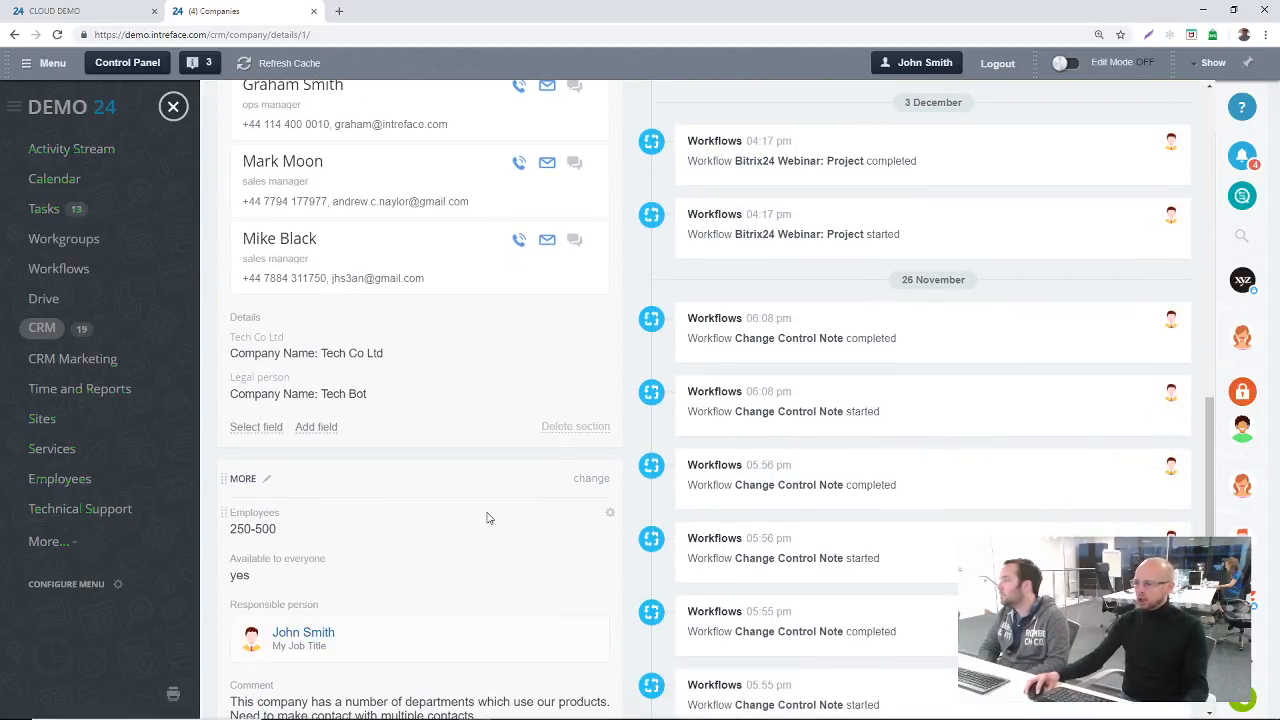
scroll(457, 517, down, 2)
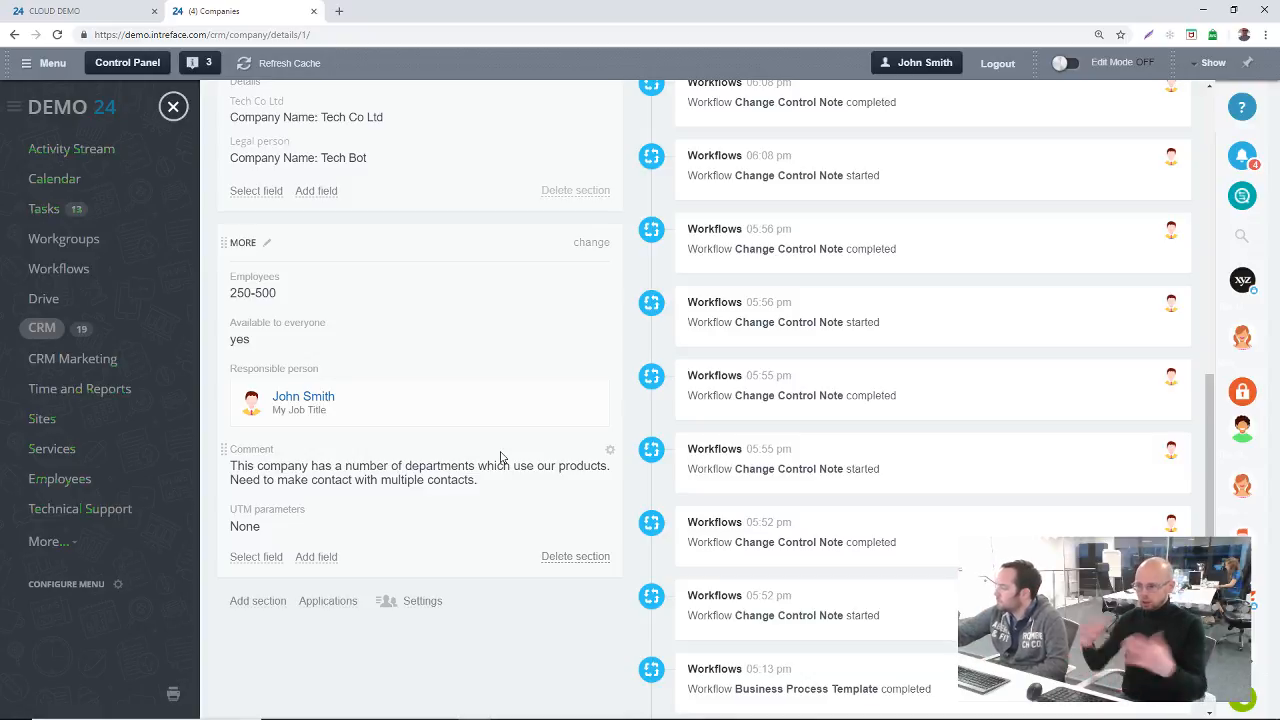
scroll(618, 423, up, 10)
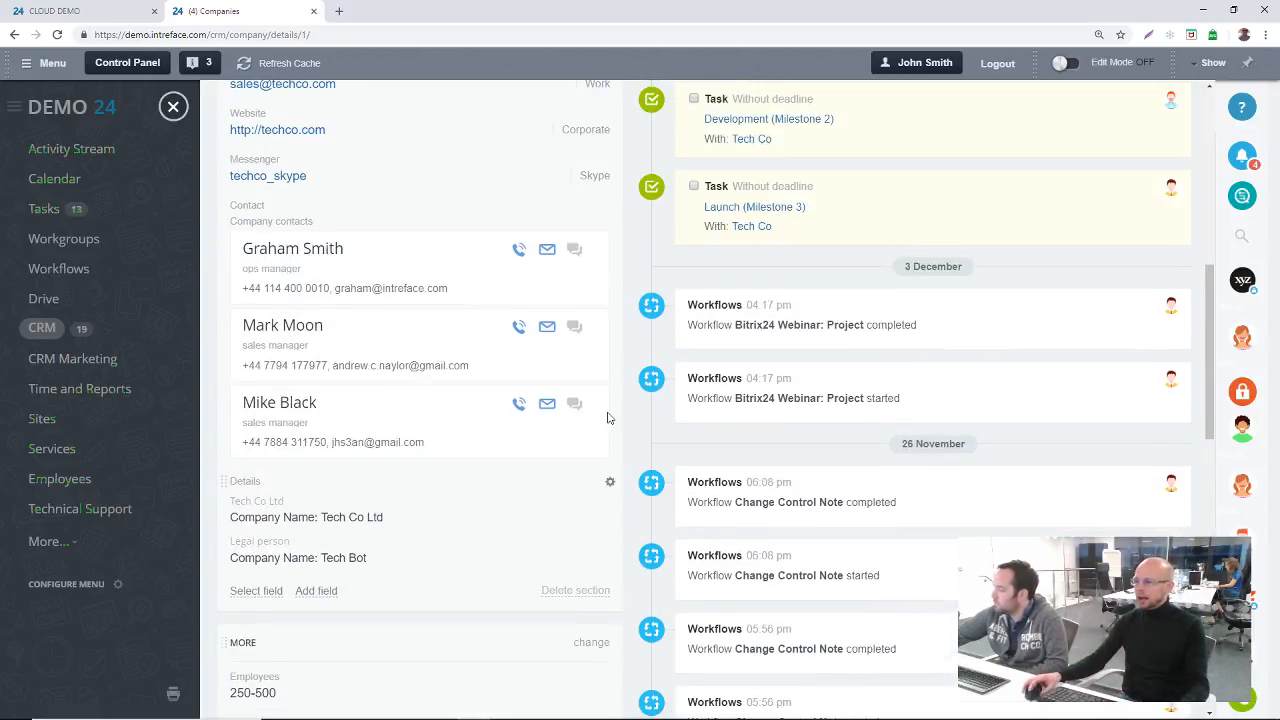
scroll(595, 281, up, 5)
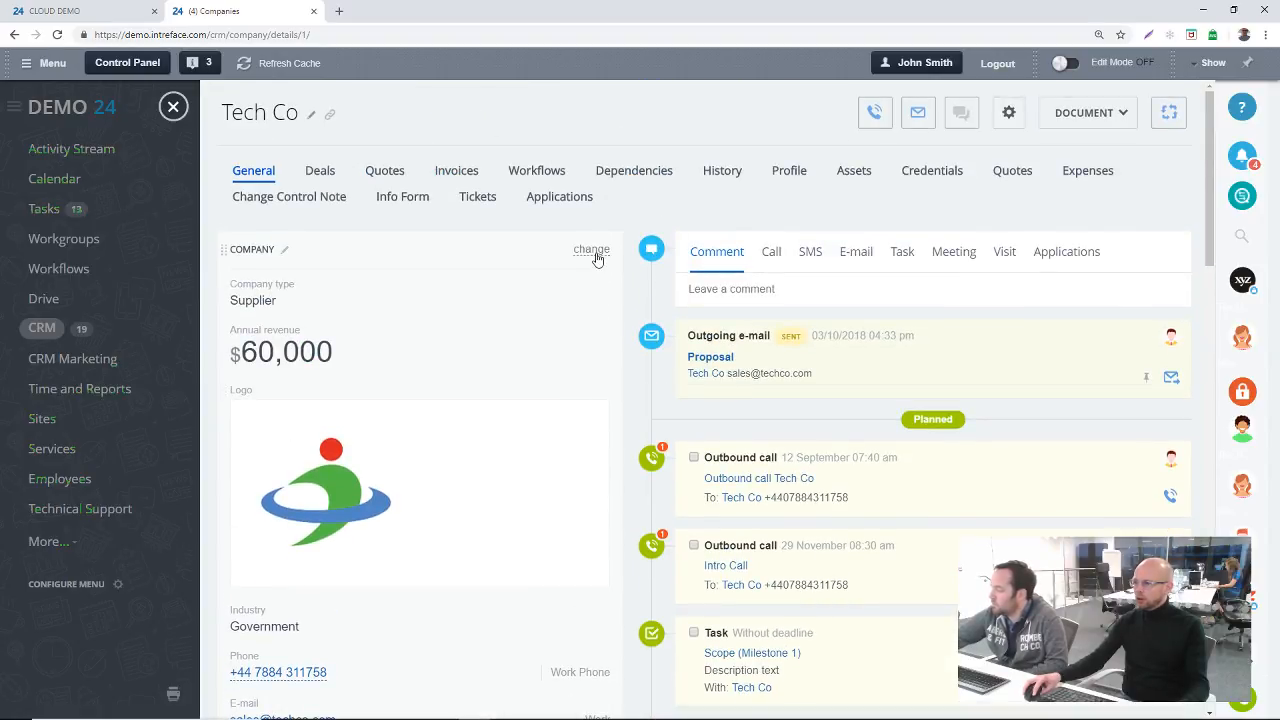
click(591, 249)
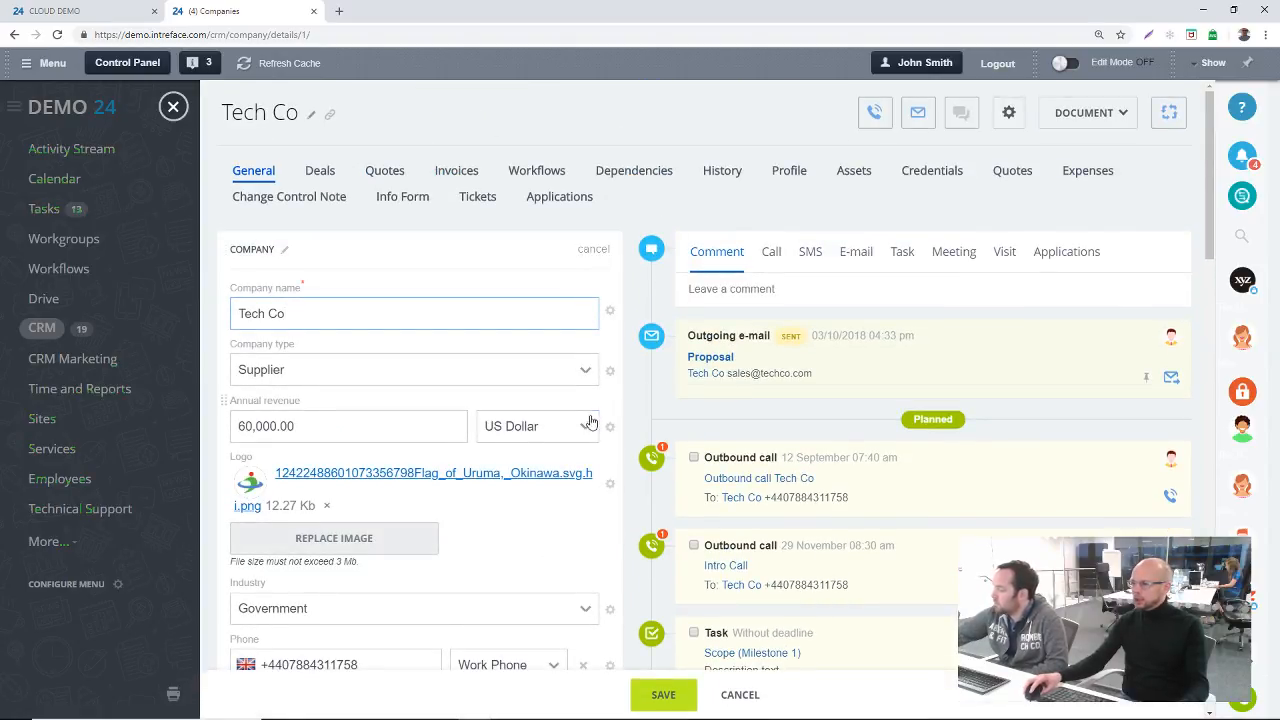
scroll(593, 420, down, 2)
scroll(588, 400, up, 2)
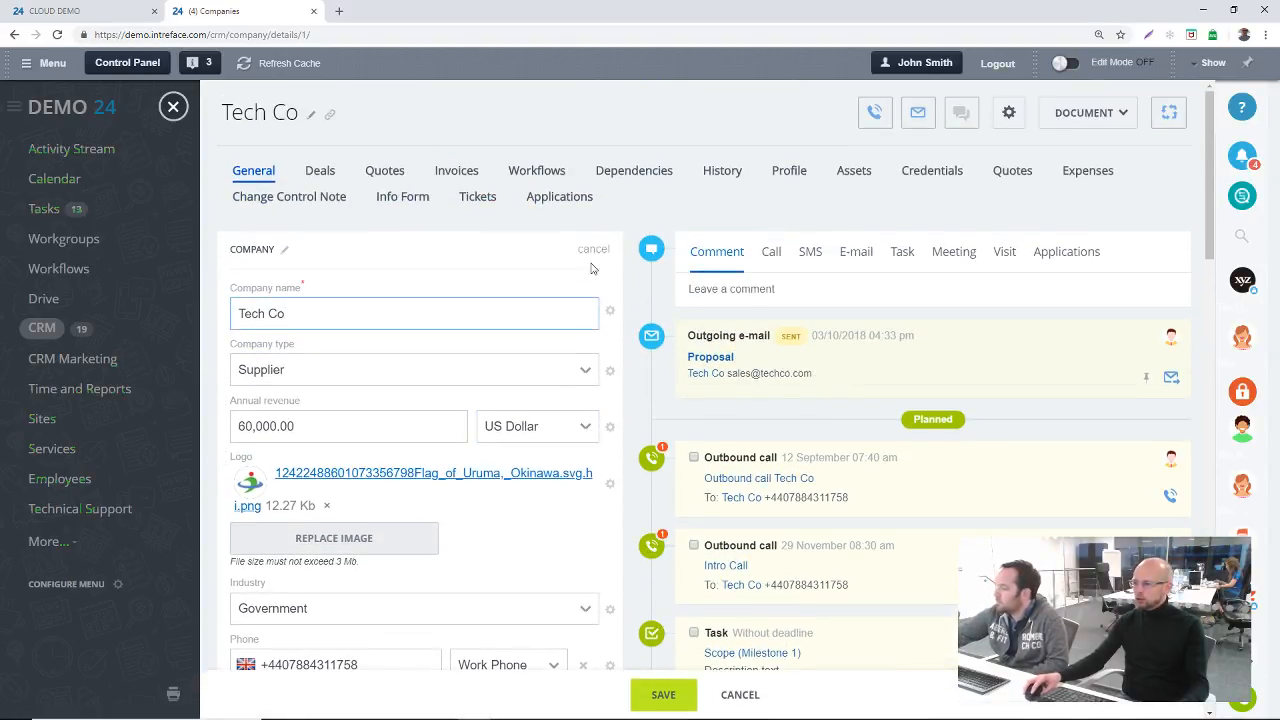
Step: Add the existing Banking details field to the Company section and clear its text
scroll(625, 330, down, 4)
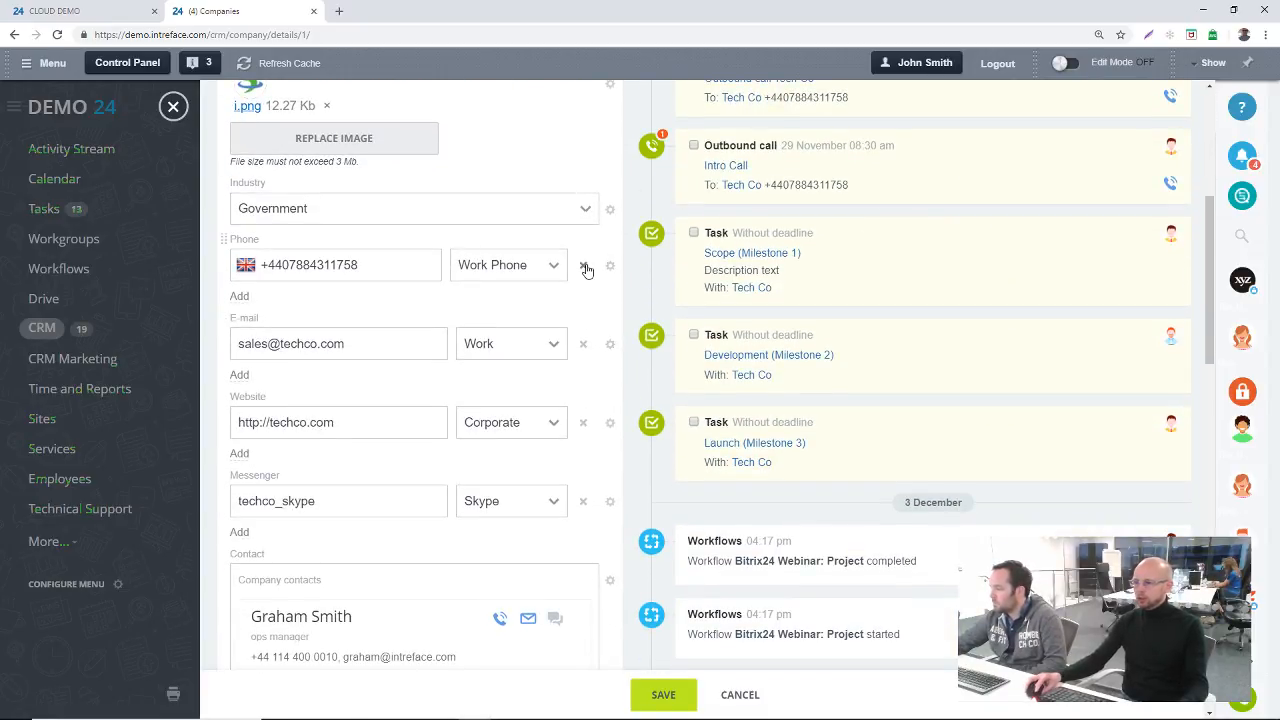
scroll(610, 307, down, 5)
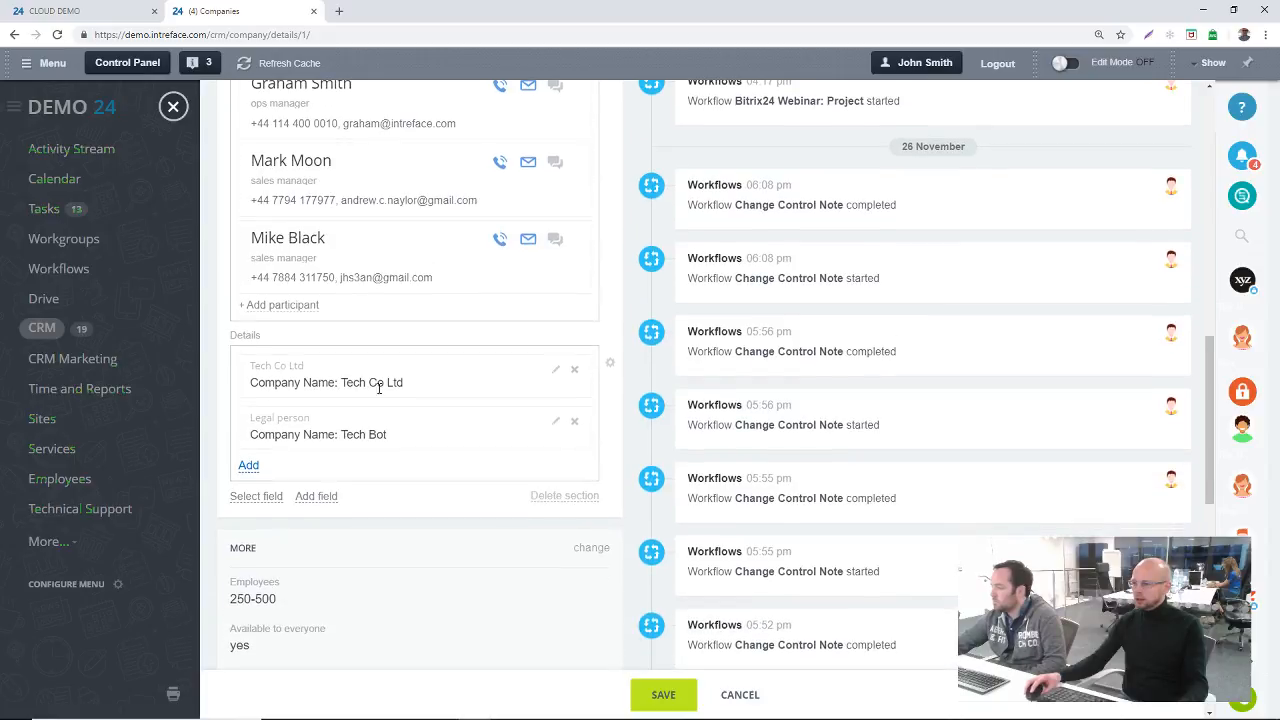
click(255, 496)
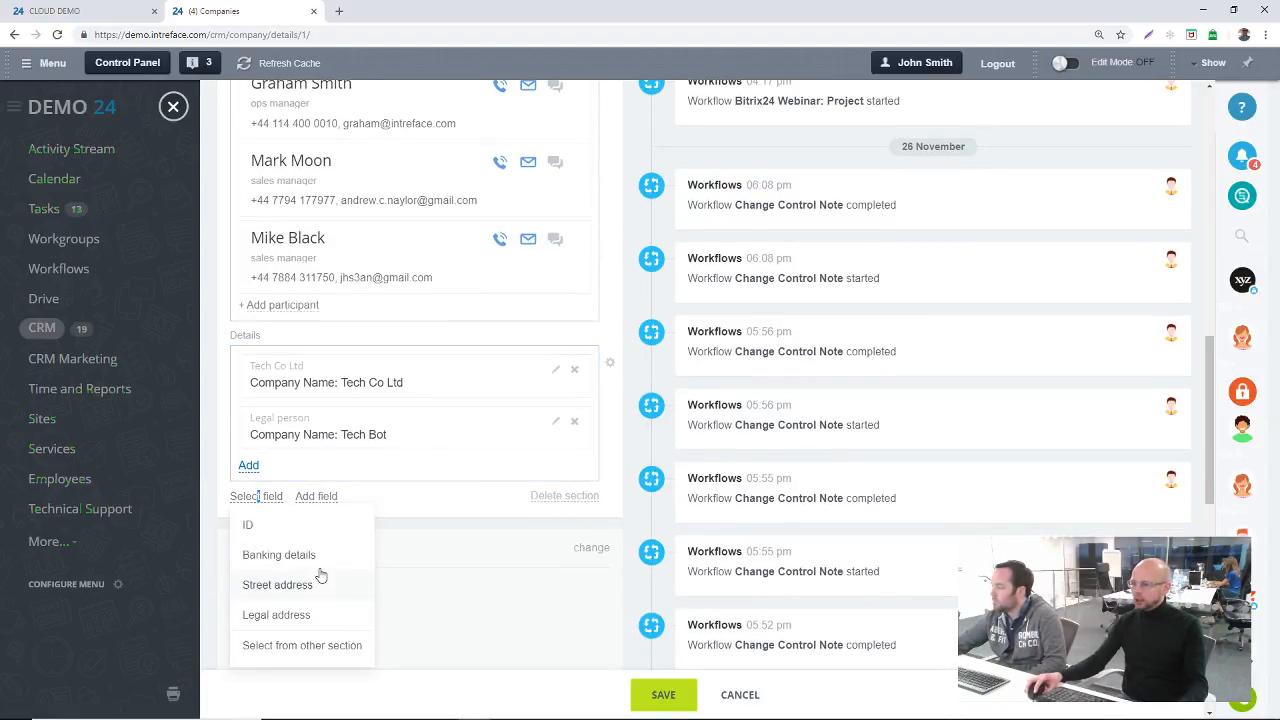
click(291, 555)
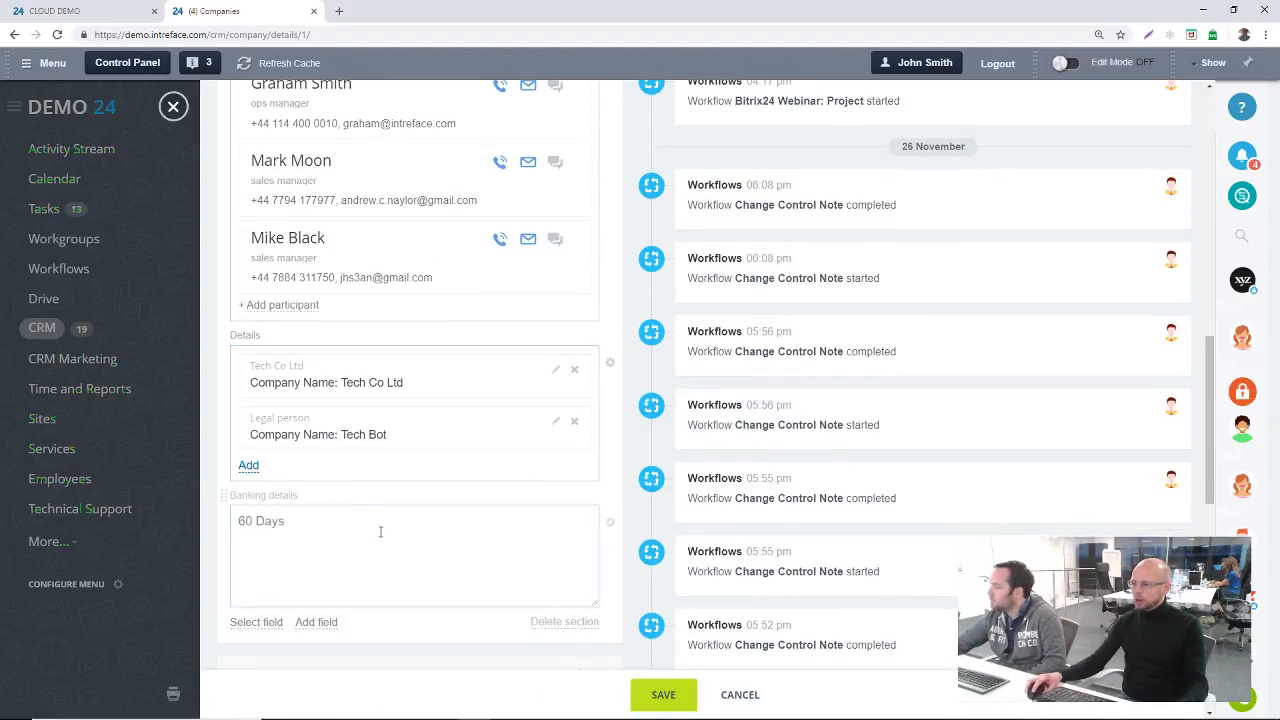
drag(323, 526, 204, 527)
key(BackSpace)
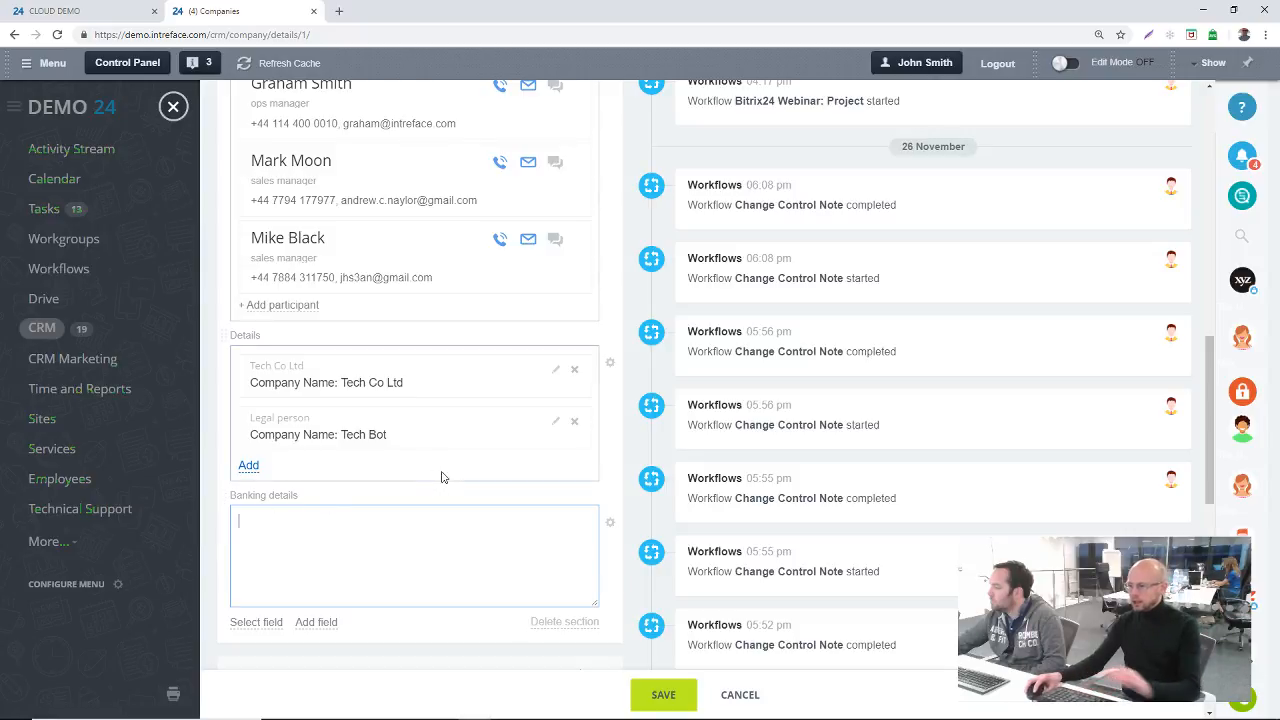
Step: Save the Company section with Banking details left blank, and set that field to show always
scroll(507, 497, down, 1)
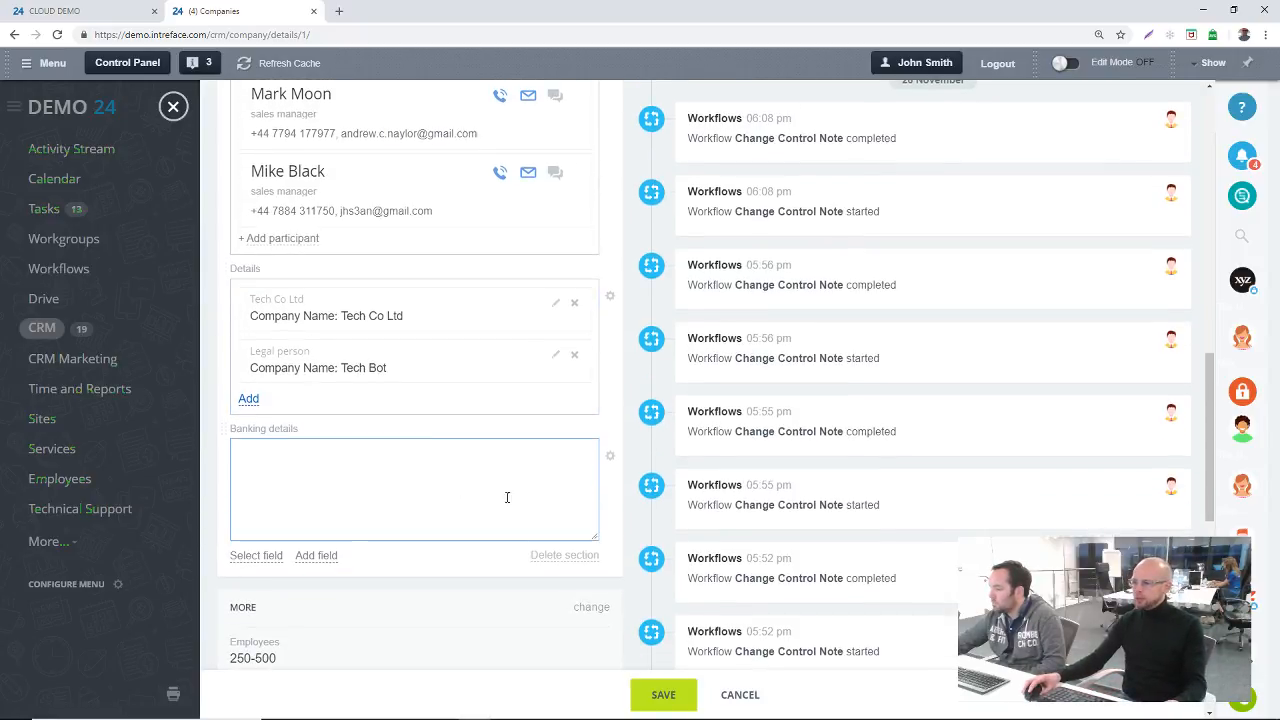
click(660, 695)
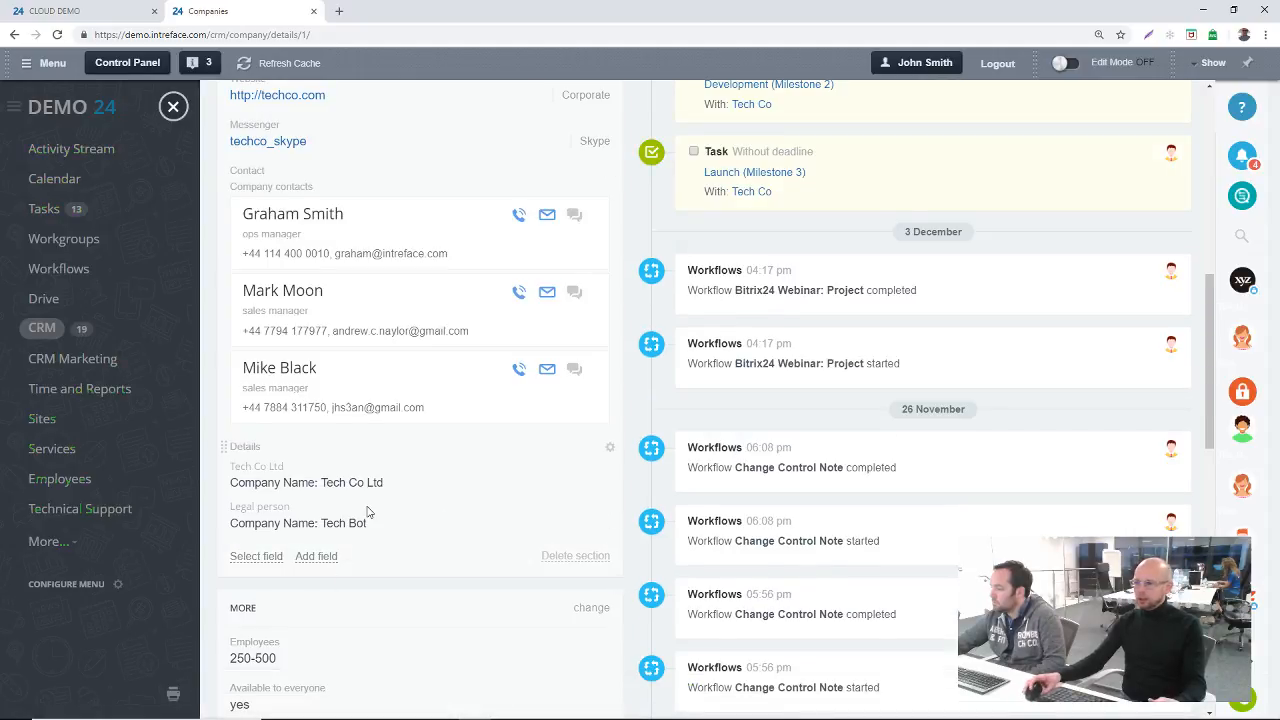
scroll(366, 514, up, 5)
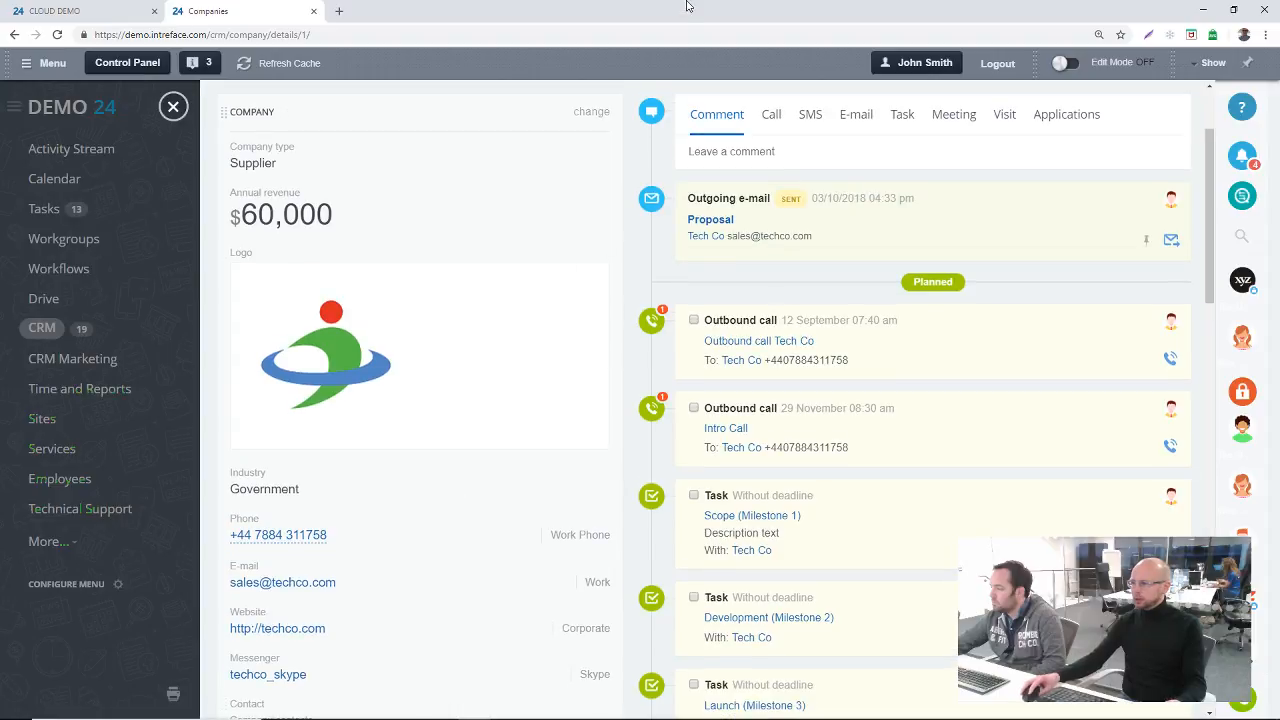
click(596, 111)
scroll(502, 414, down, 6)
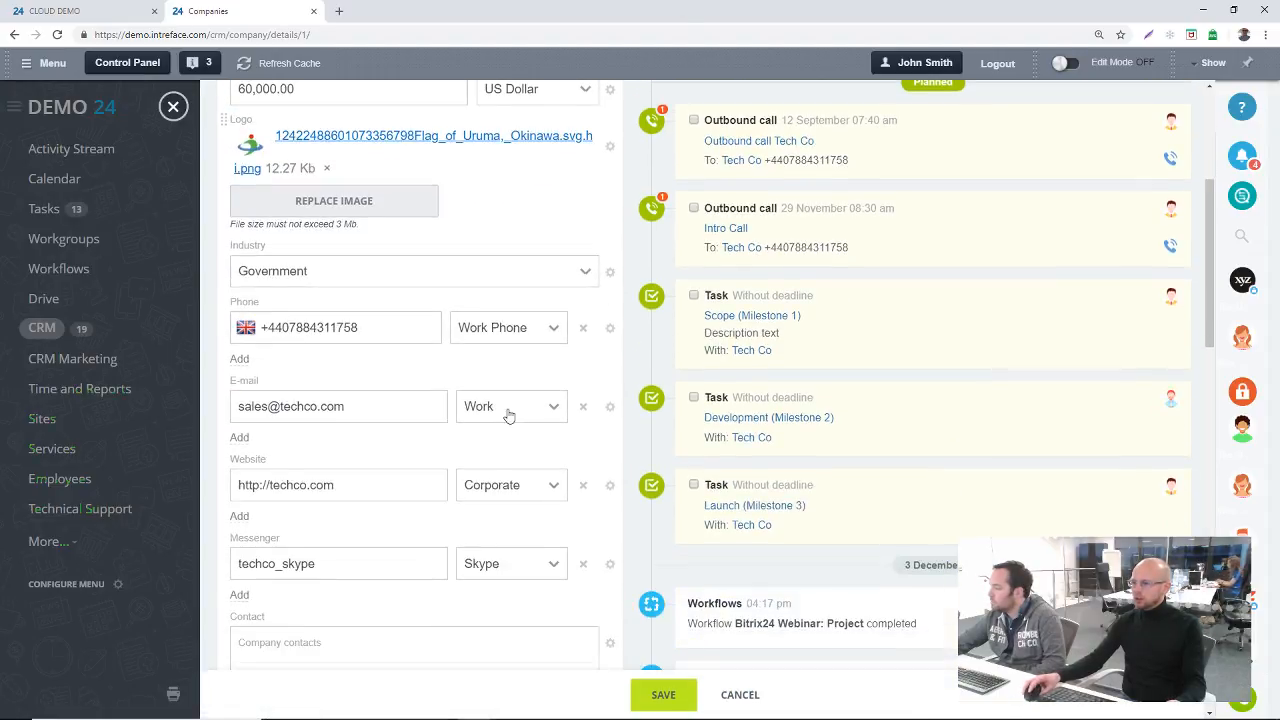
scroll(498, 495, down, 3)
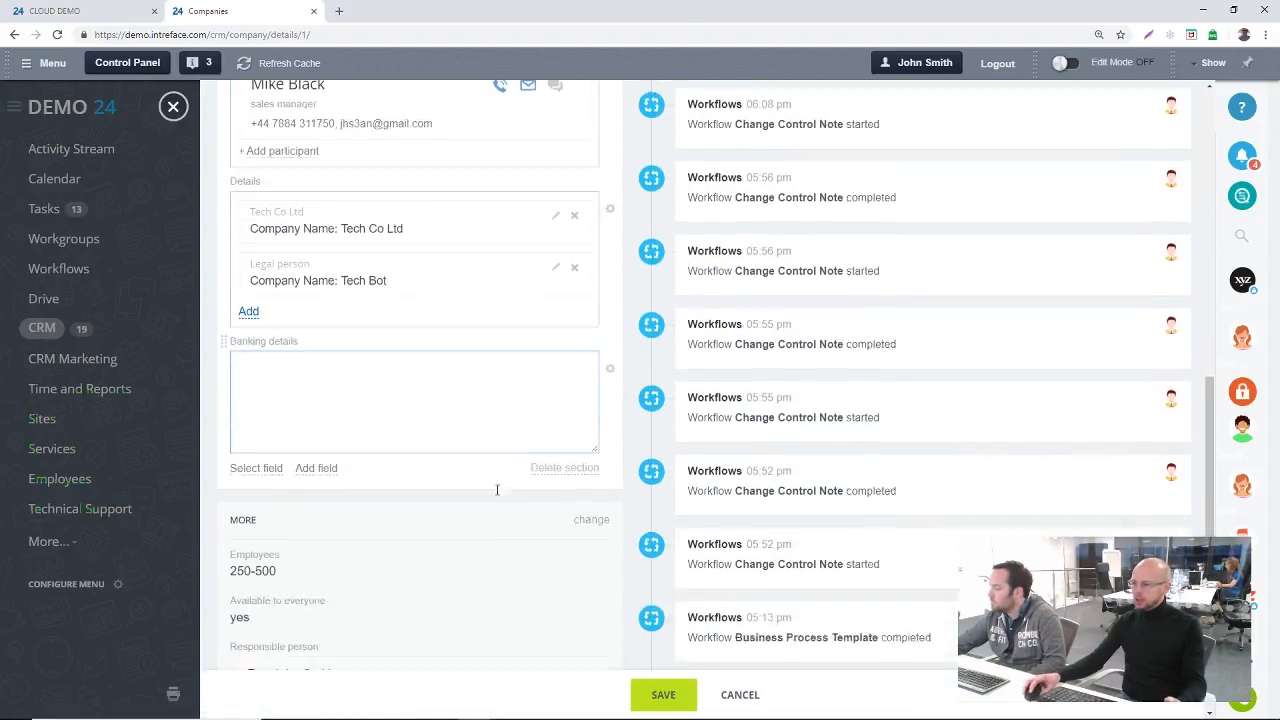
click(610, 321)
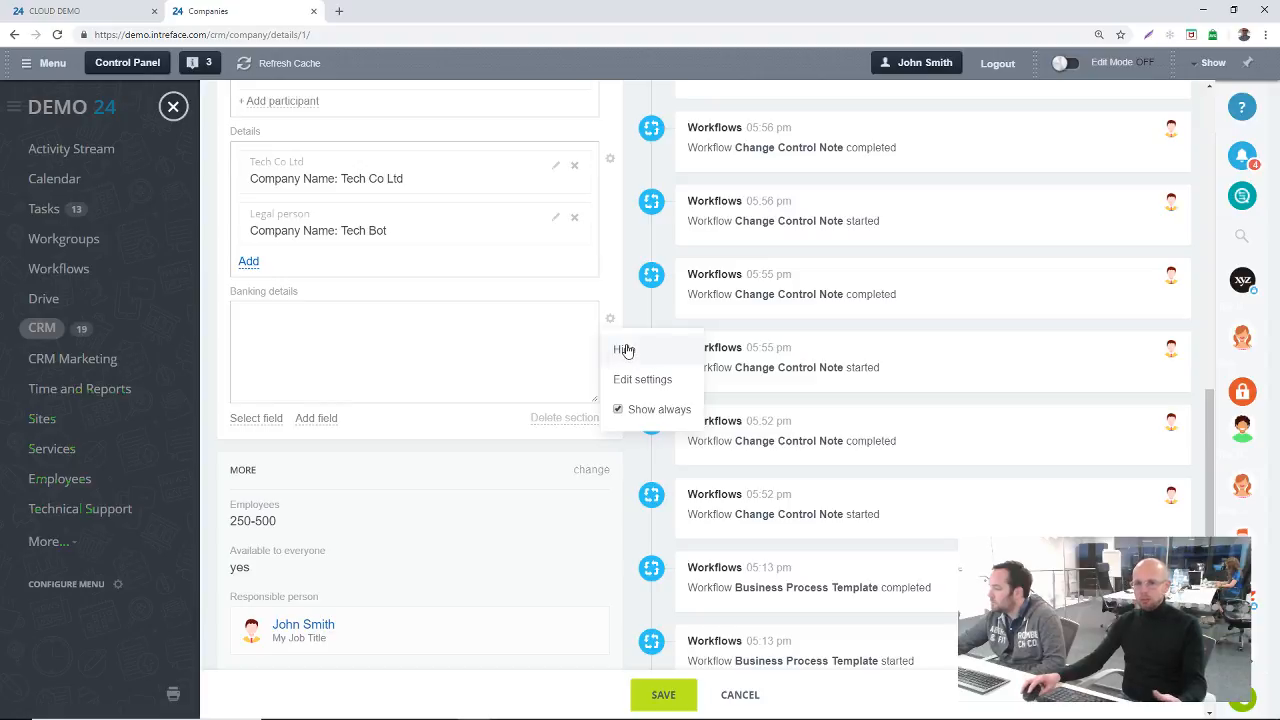
click(662, 694)
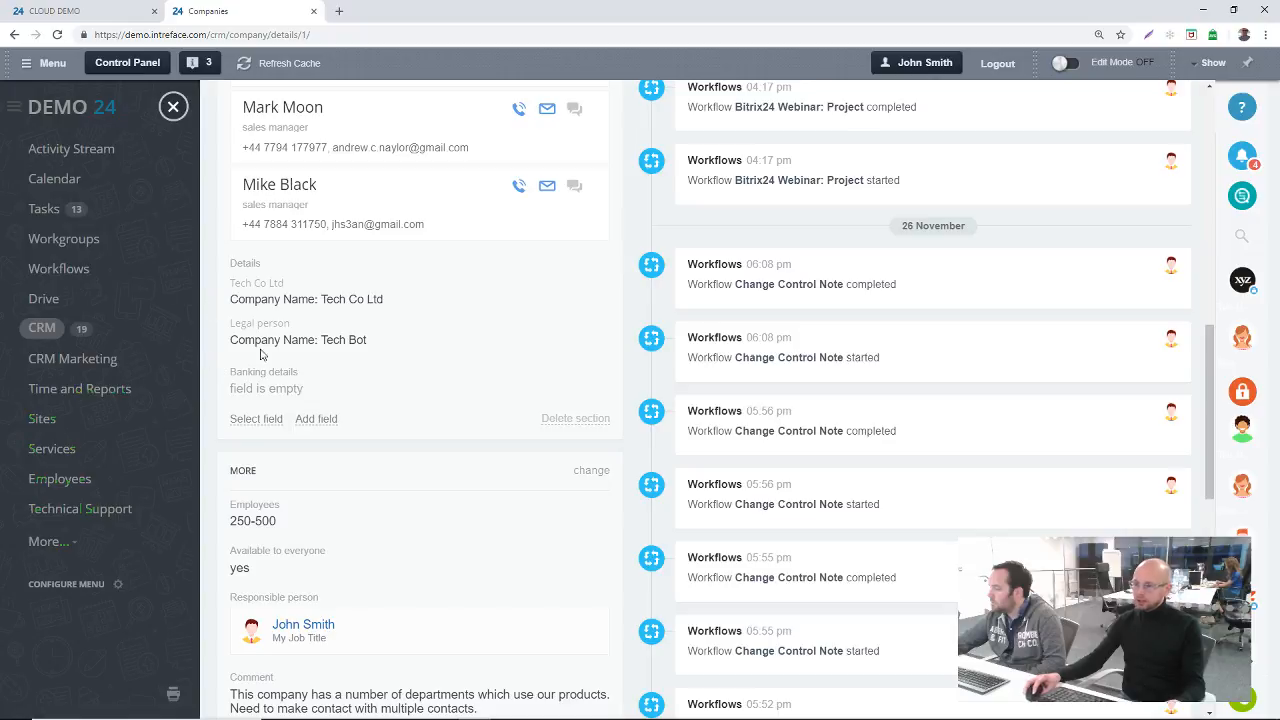
Step: Set the Banking details field in the Company section to 60, save it and return to the Companies list
click(254, 388)
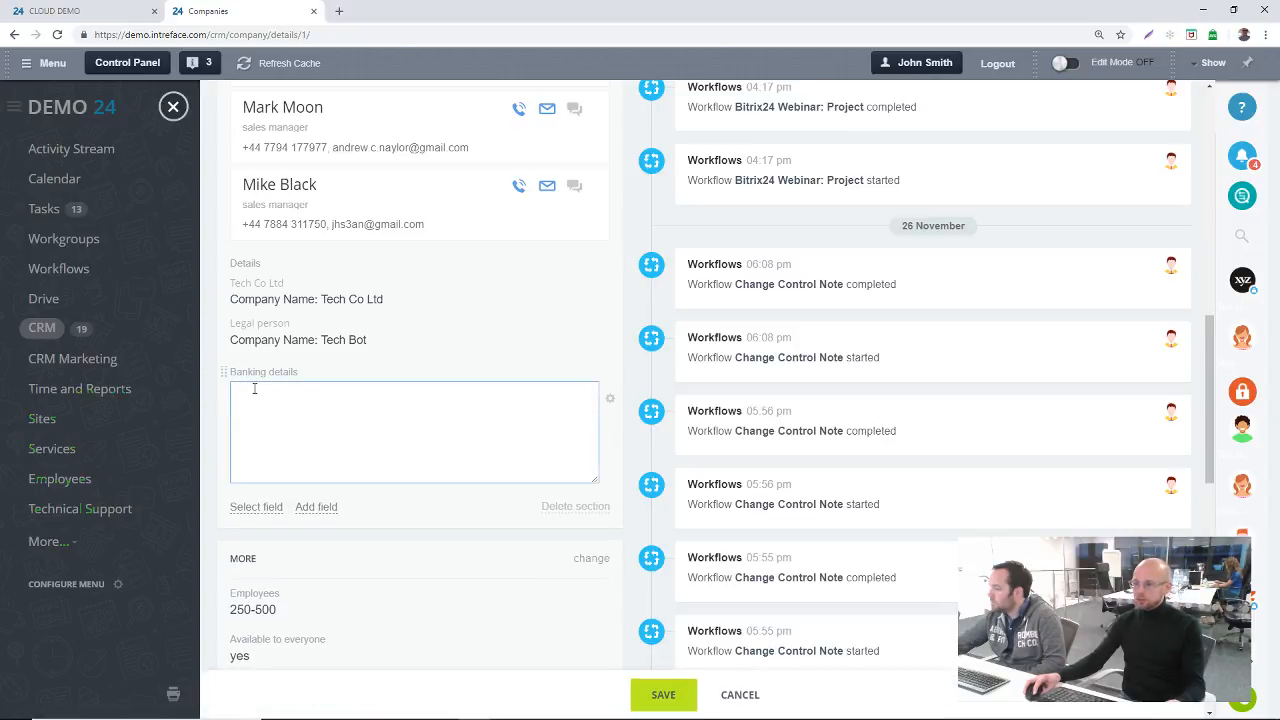
text(60)
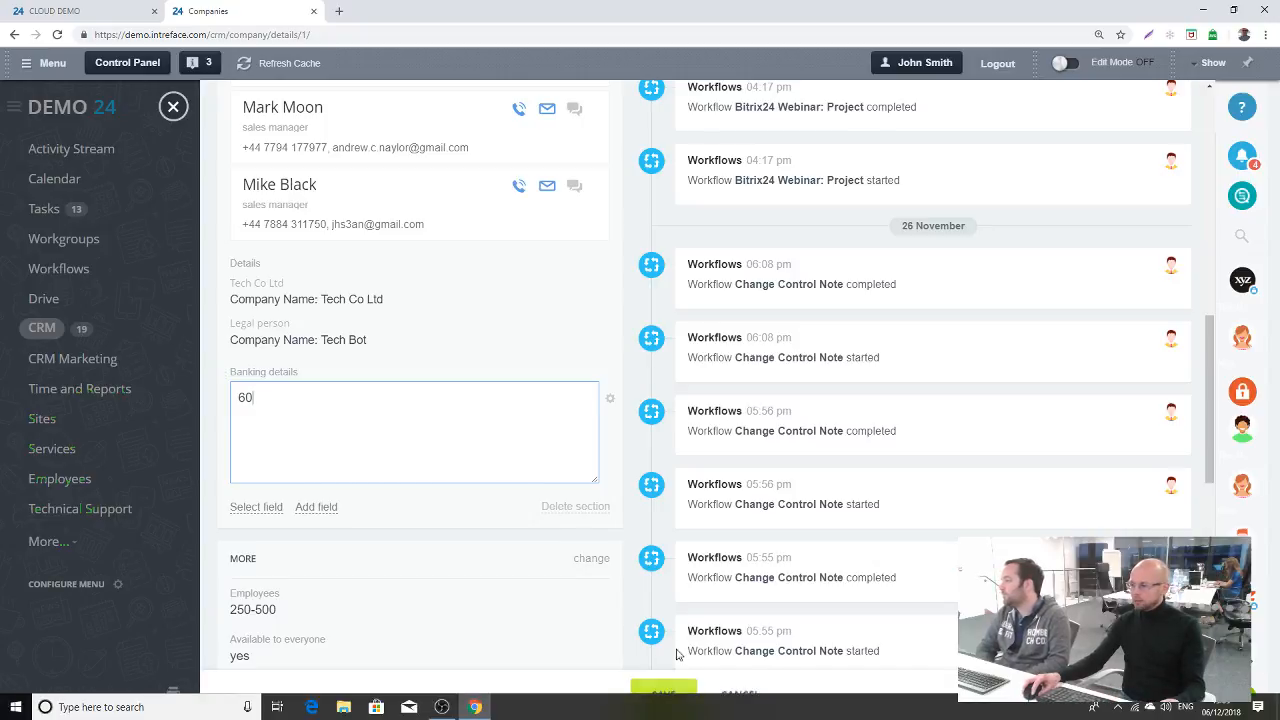
click(664, 694)
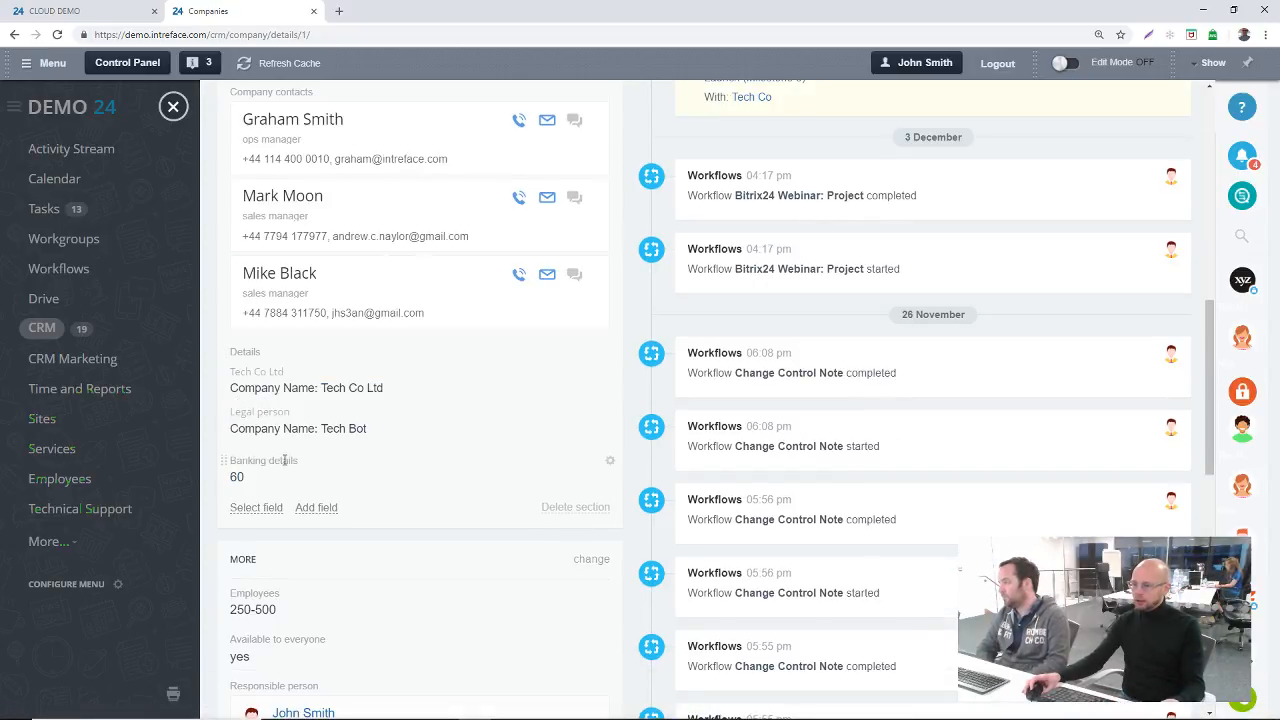
scroll(285, 460, up, 6)
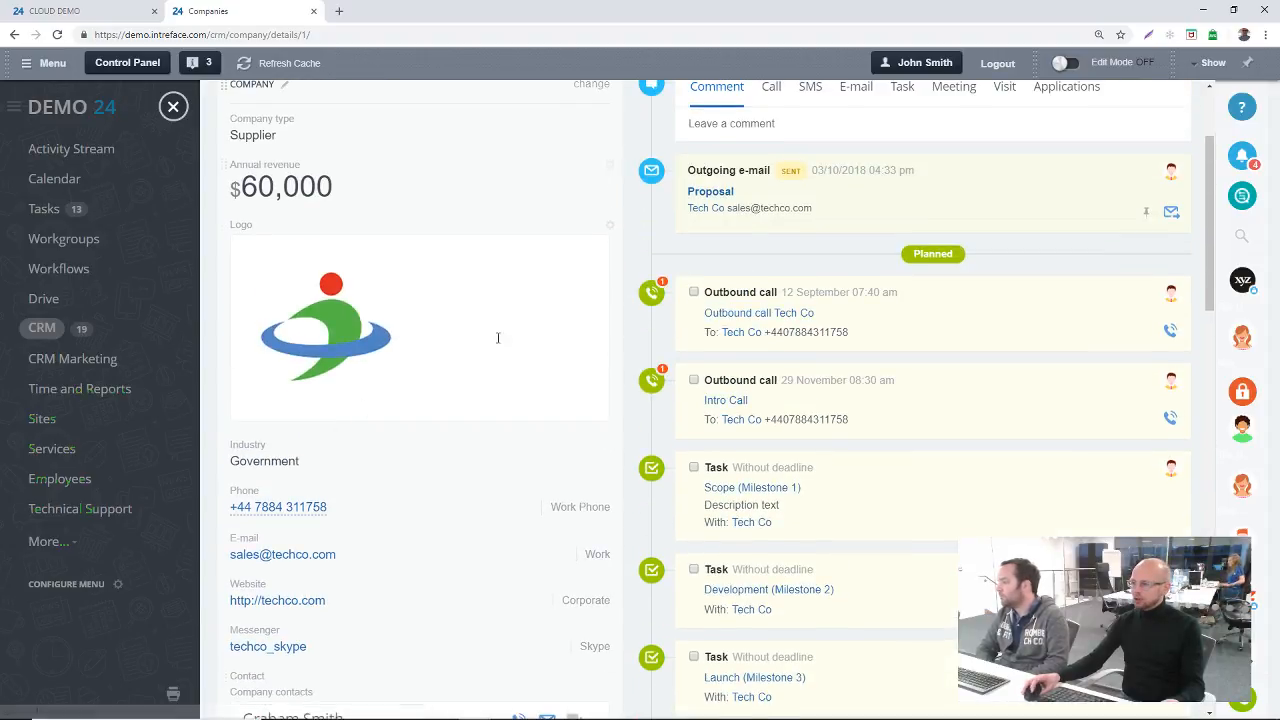
scroll(496, 314, up, 2)
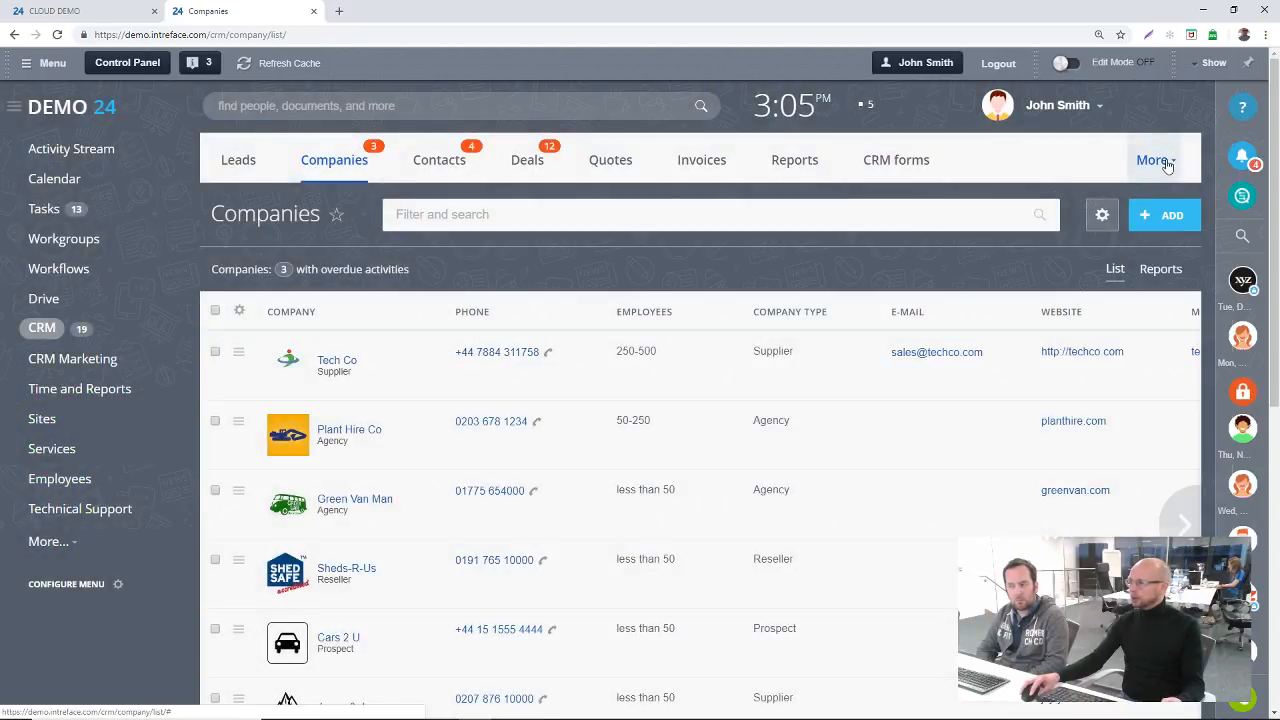
Step: Open the CRM settings and review the options under Form and report settings and Start point
click(1162, 162)
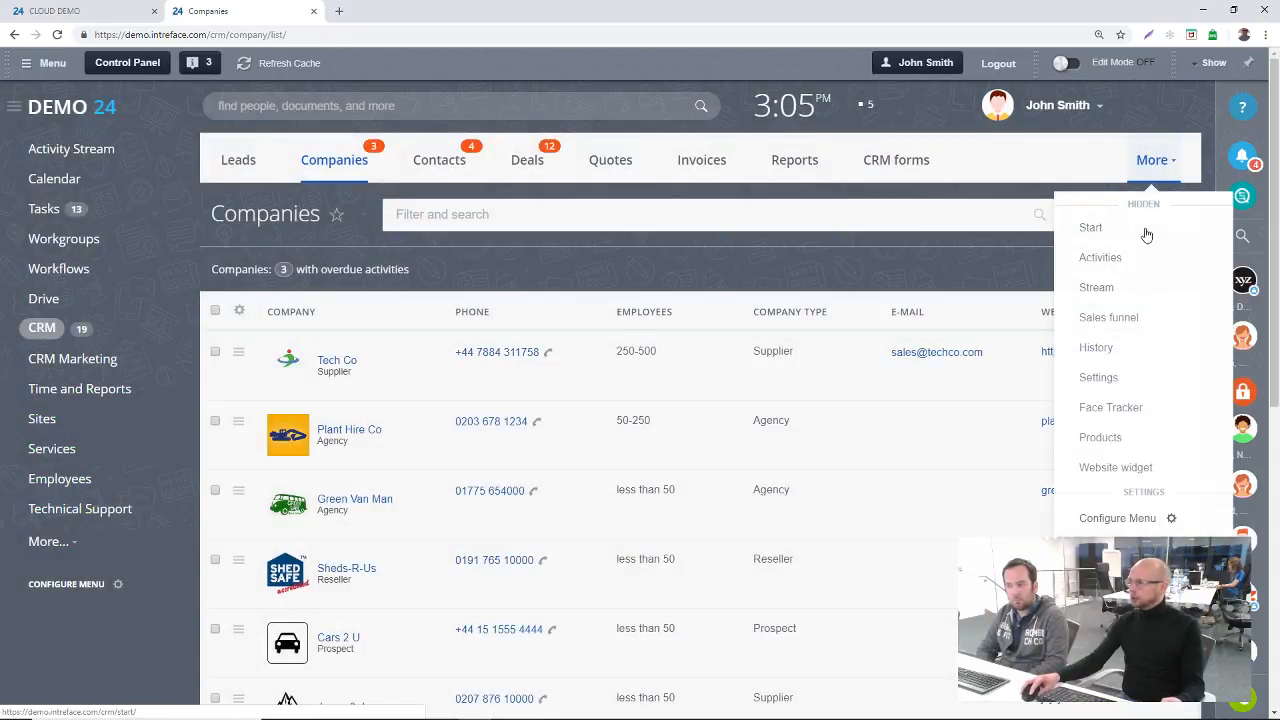
click(1098, 378)
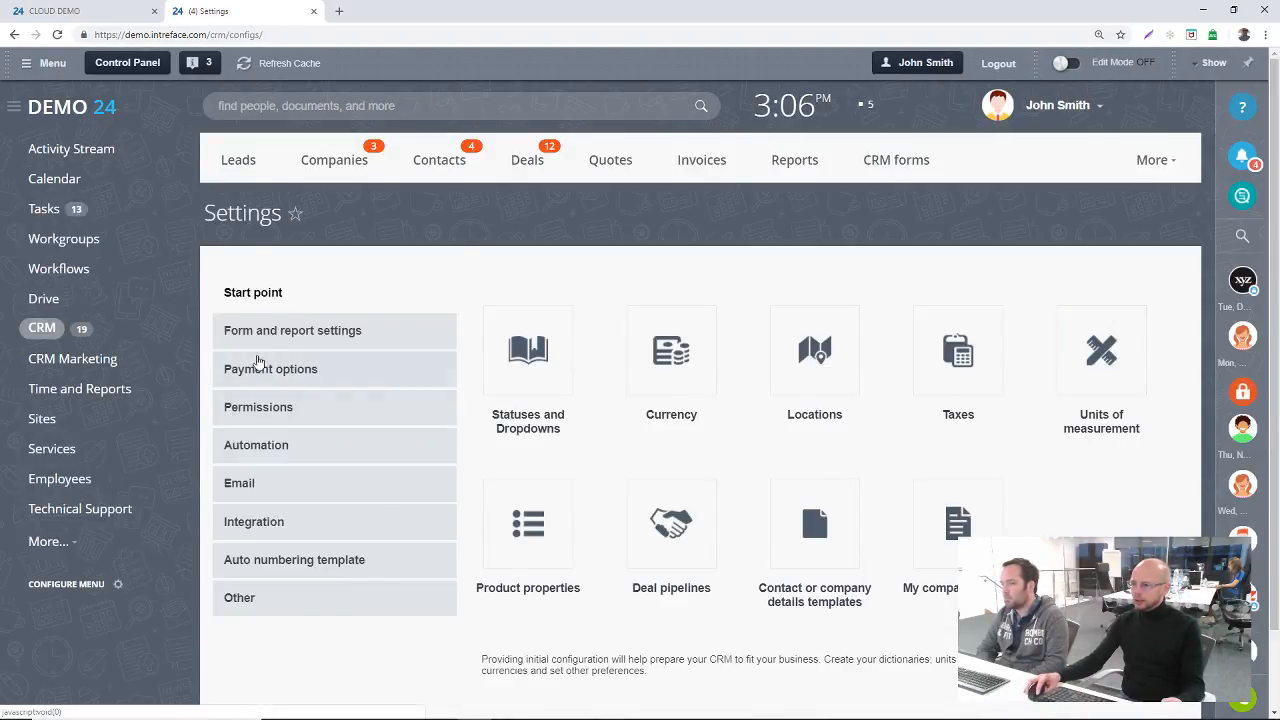
click(274, 334)
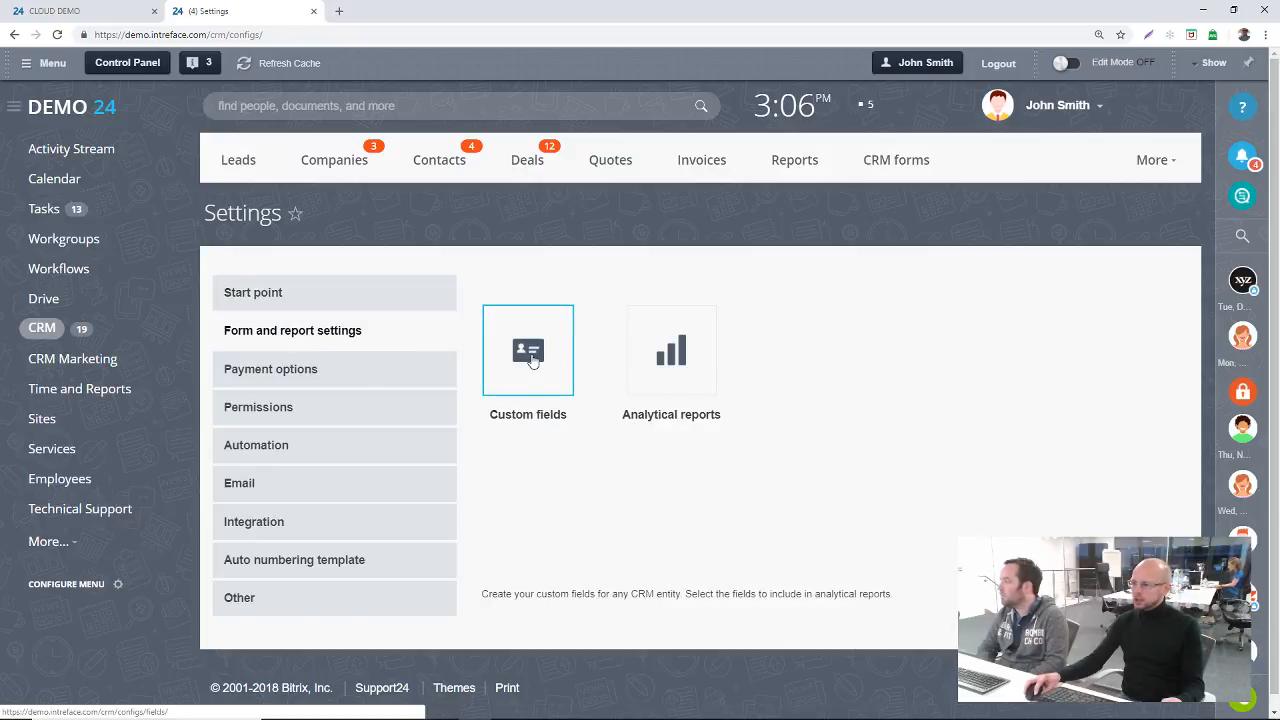
click(254, 293)
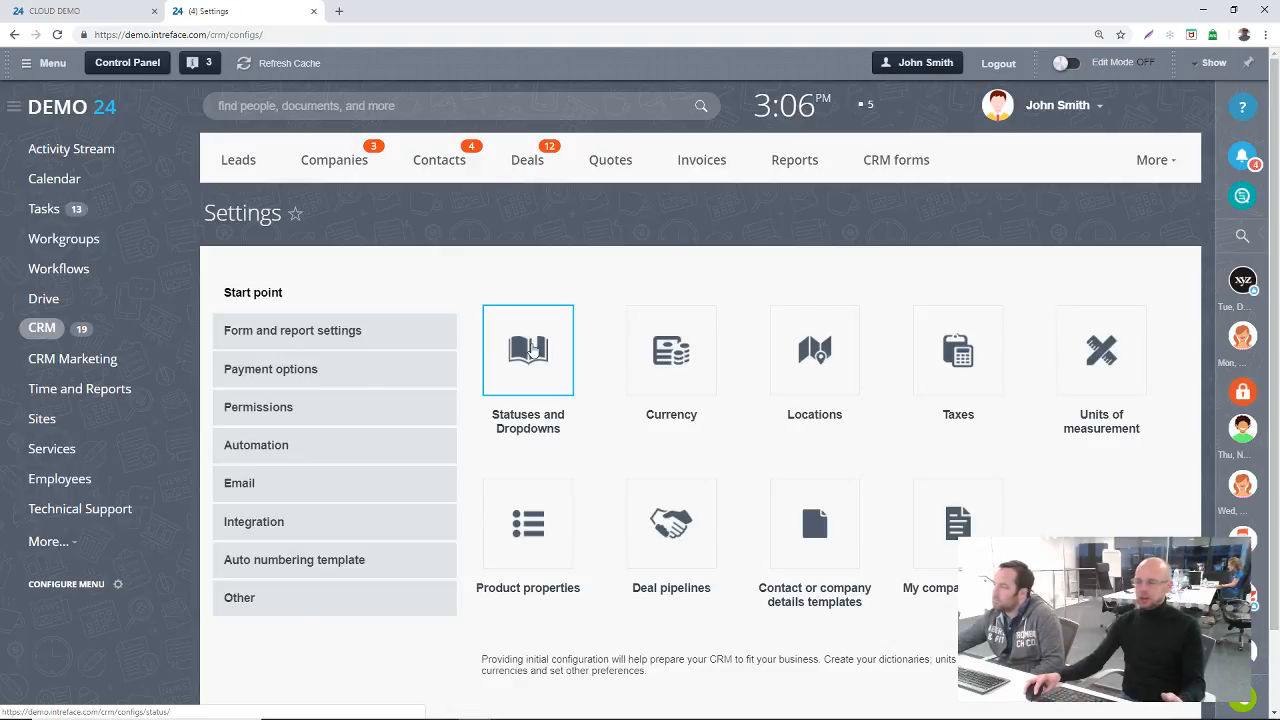
Step: Open Statuses and Dropdowns in the CRM settings and review the entries of the Industry selection list
click(523, 344)
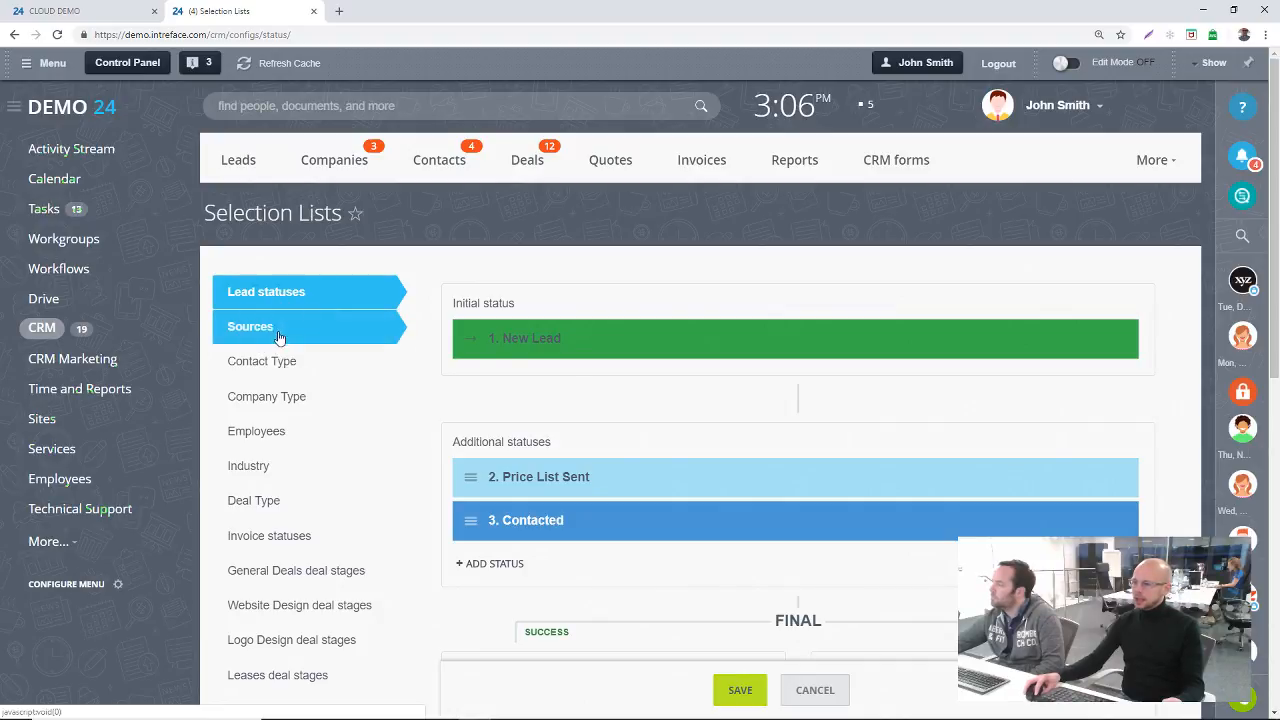
click(277, 468)
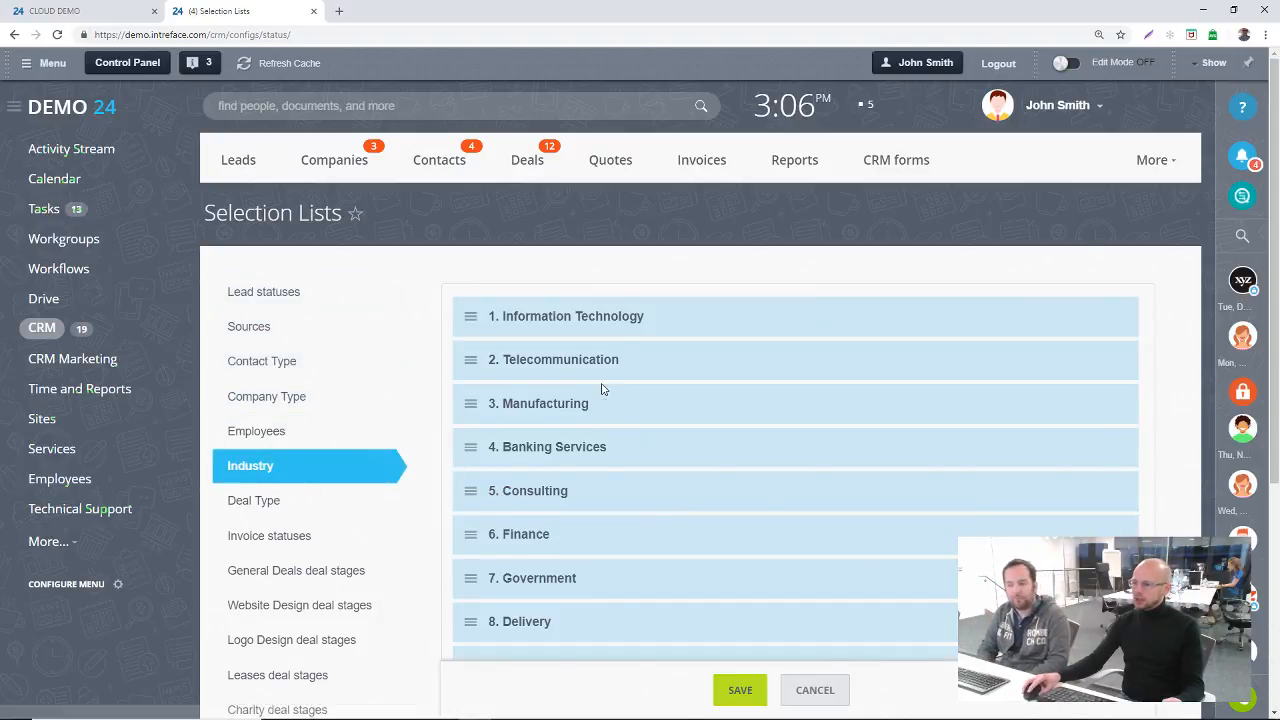
scroll(602, 392, down, 2)
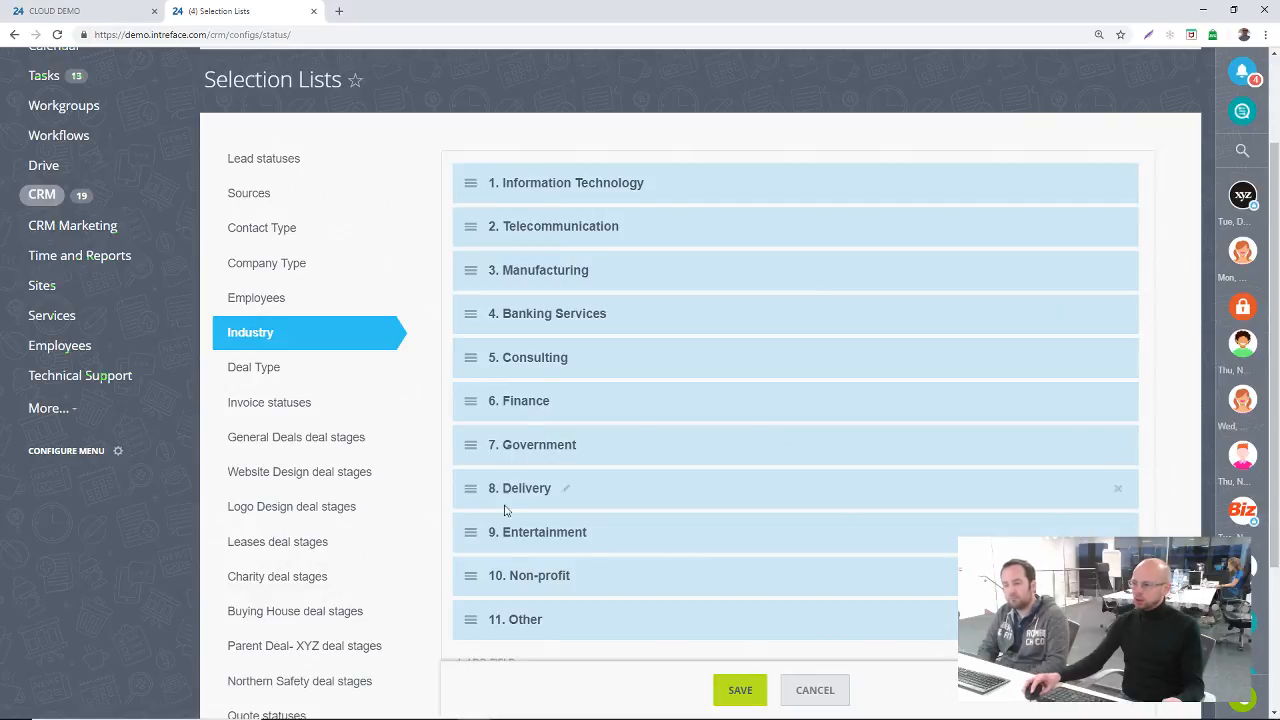
scroll(422, 232, up, 2)
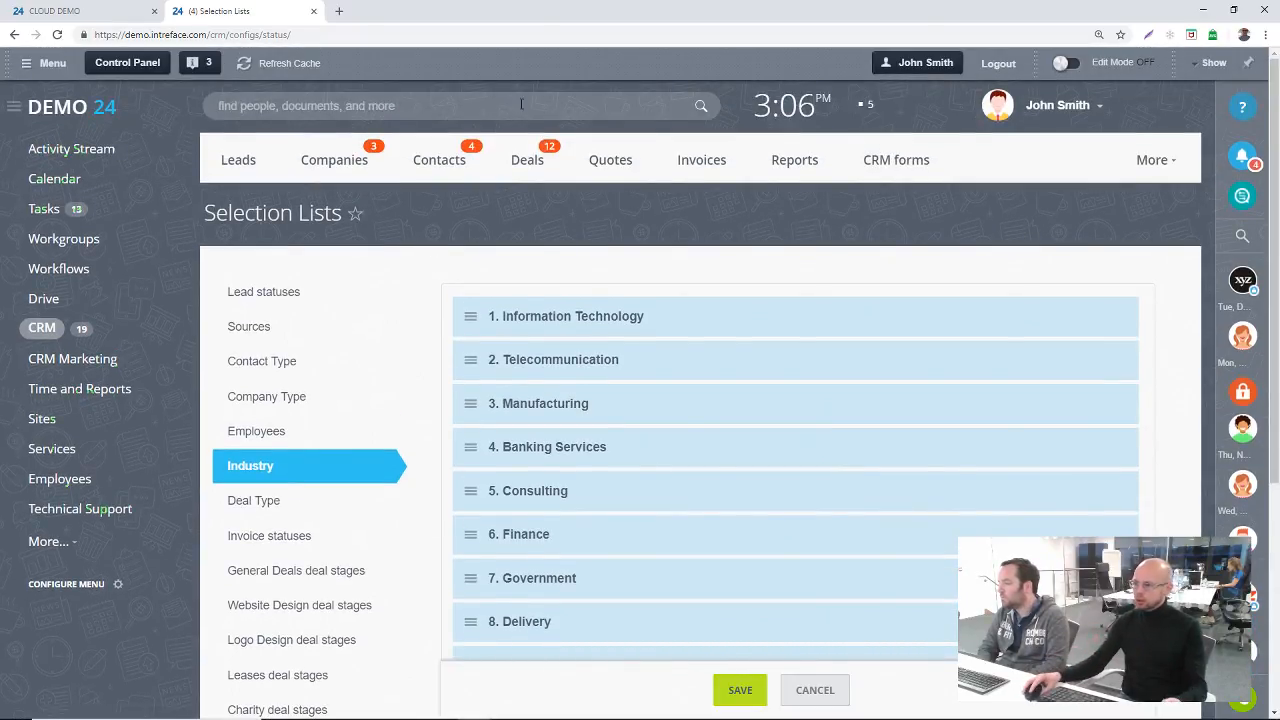
Step: Go back to the CRM settings and open the list of custom fields for companies
click(15, 35)
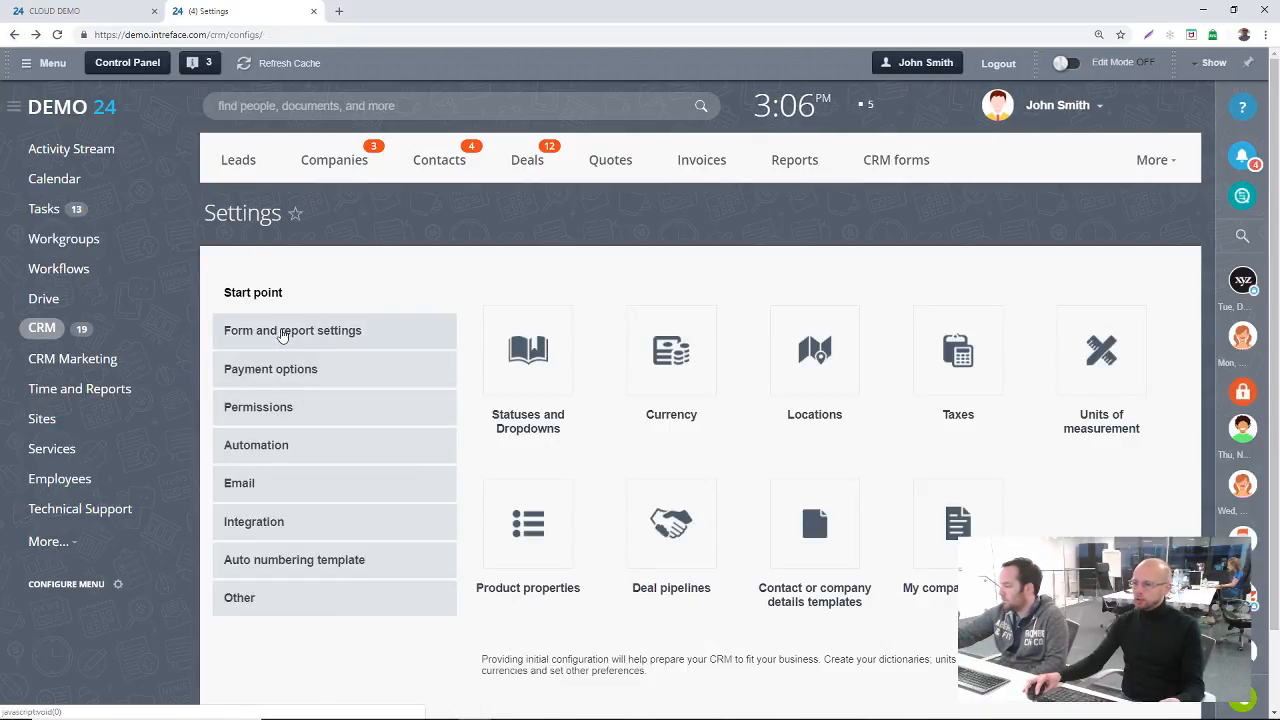
click(283, 333)
click(522, 350)
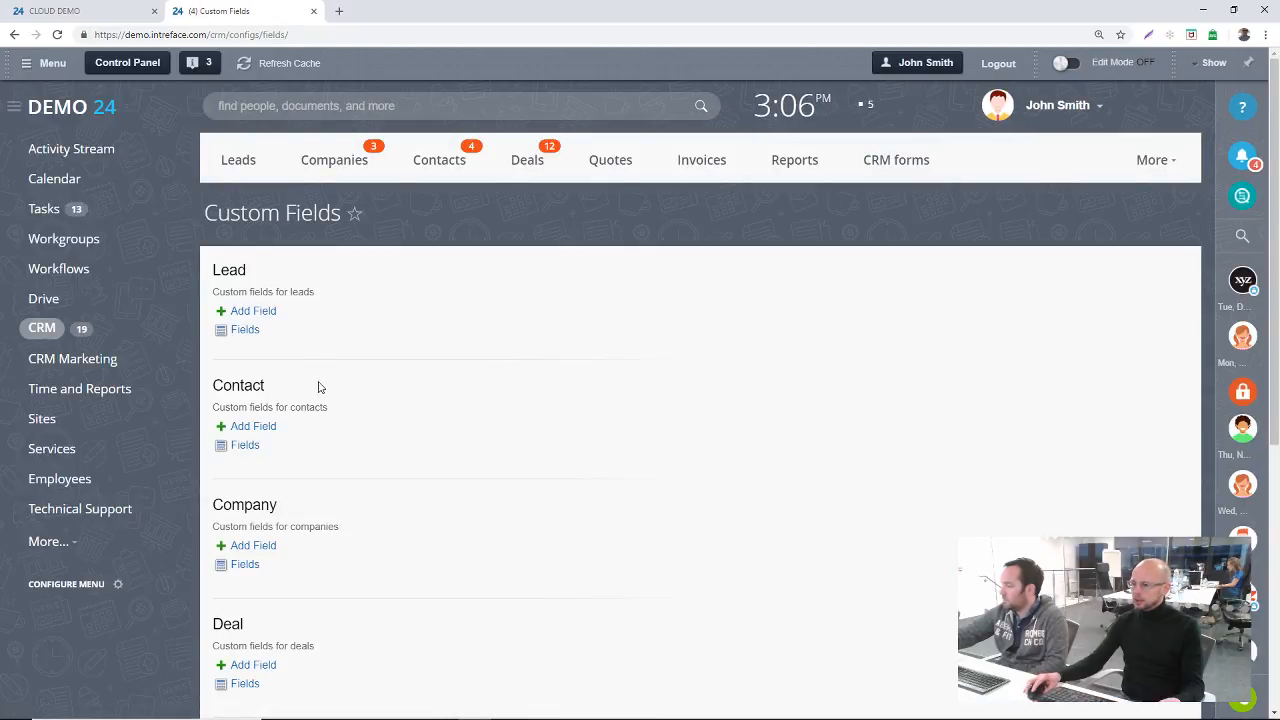
scroll(320, 387, down, 1)
click(250, 431)
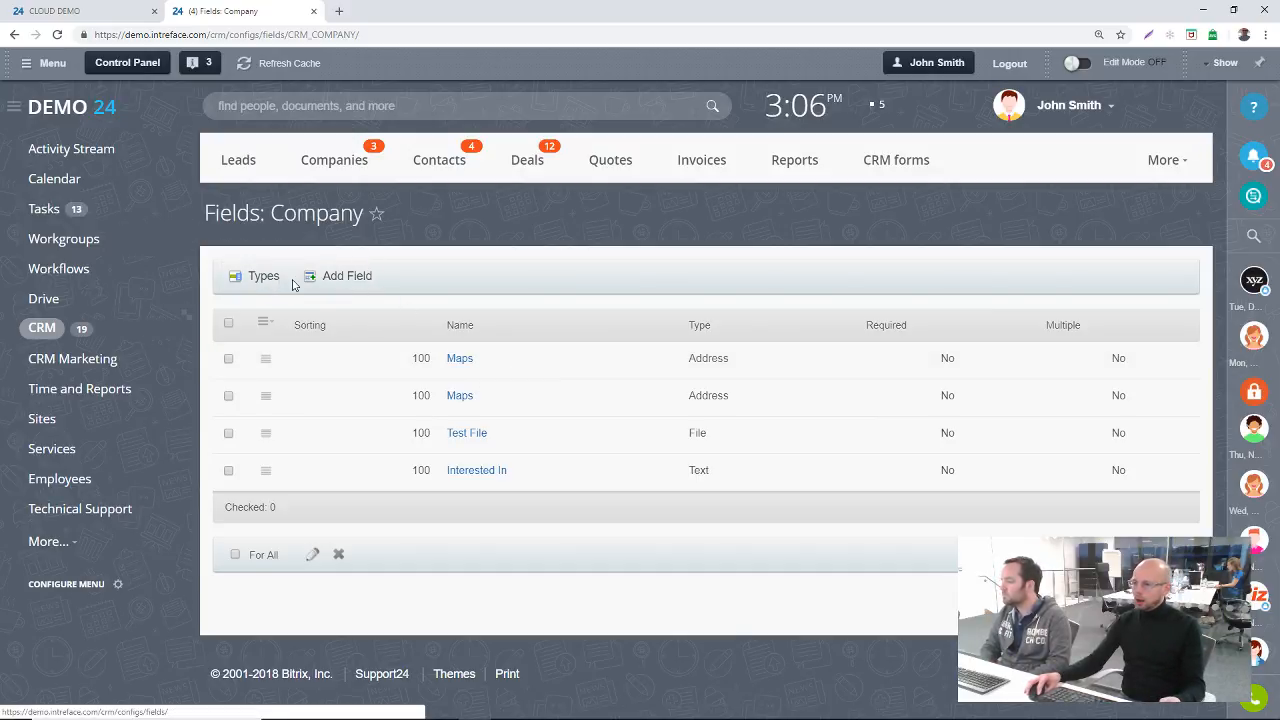
Step: Start a new custom field for companies and try the Bind To CRM Elements type to examine its entity options
click(350, 279)
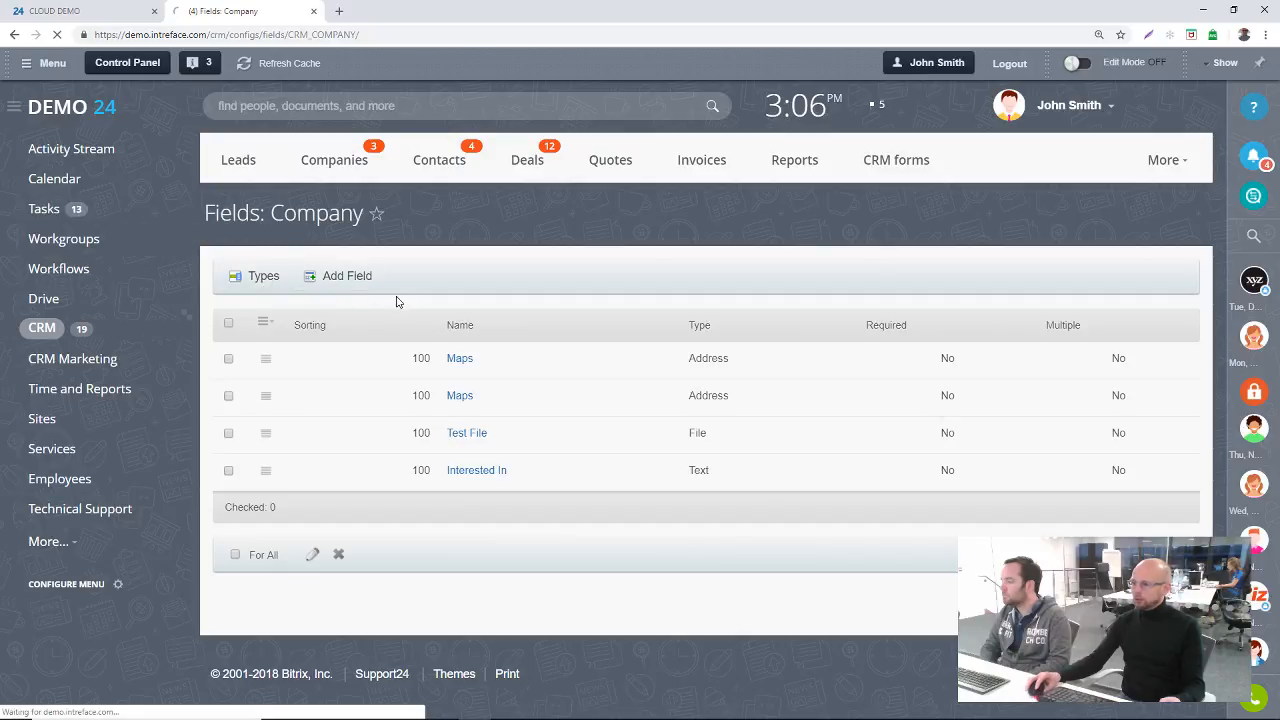
scroll(527, 393, down, 1)
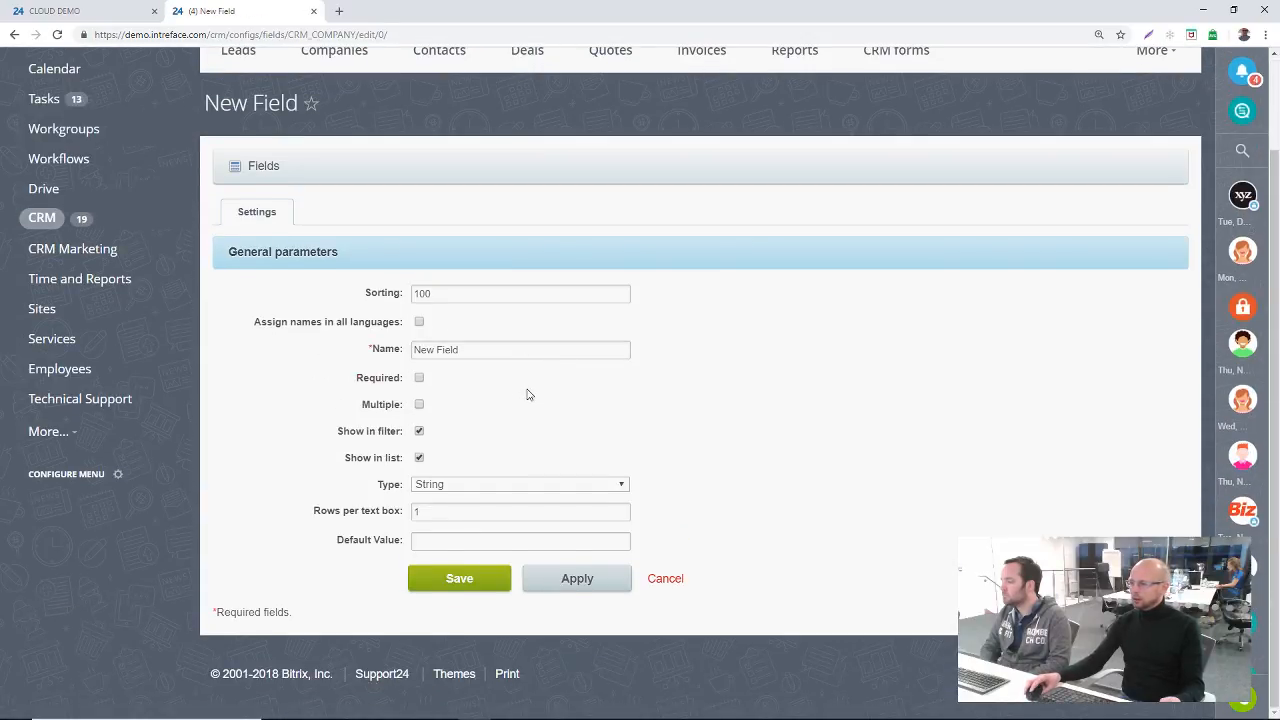
click(497, 489)
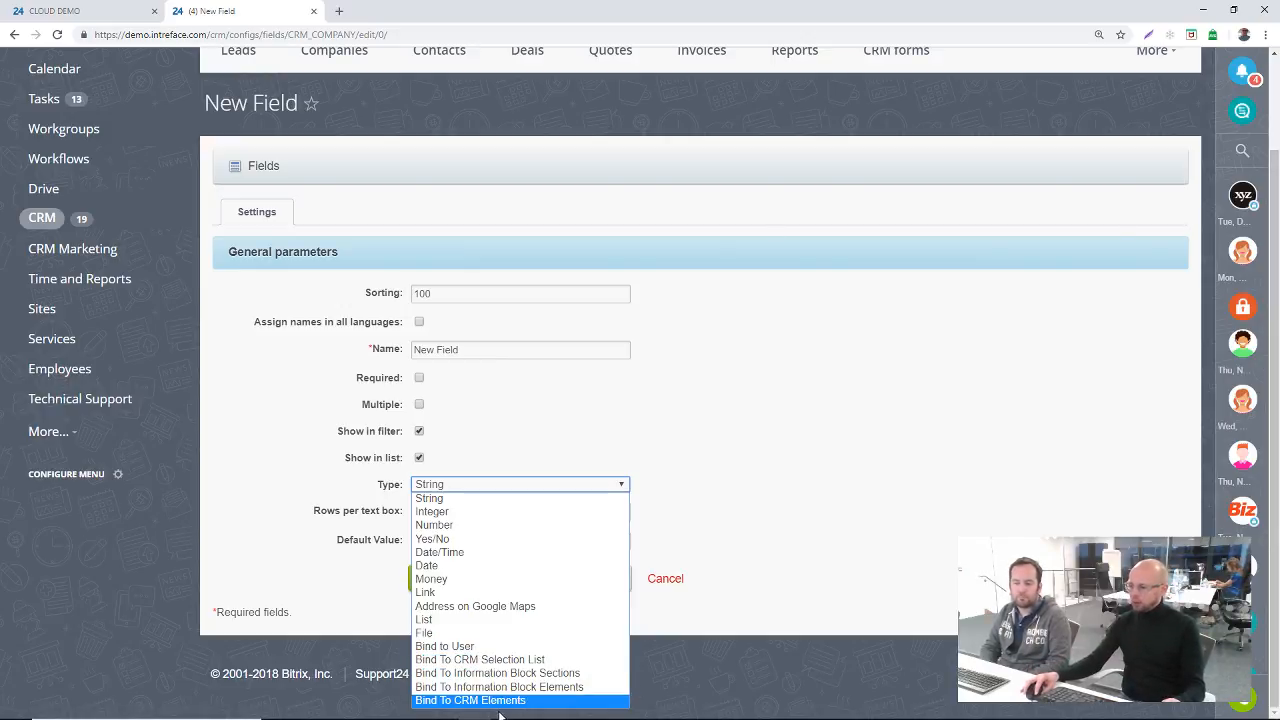
click(493, 700)
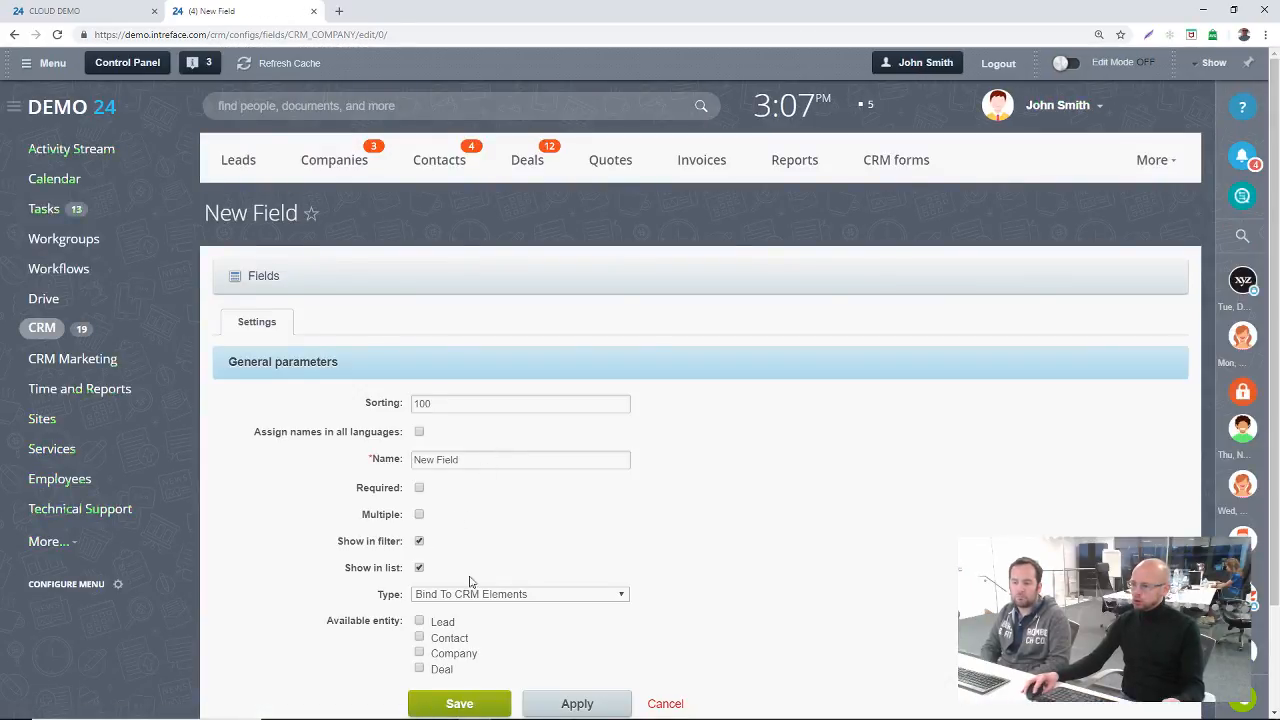
scroll(445, 545, down, 1)
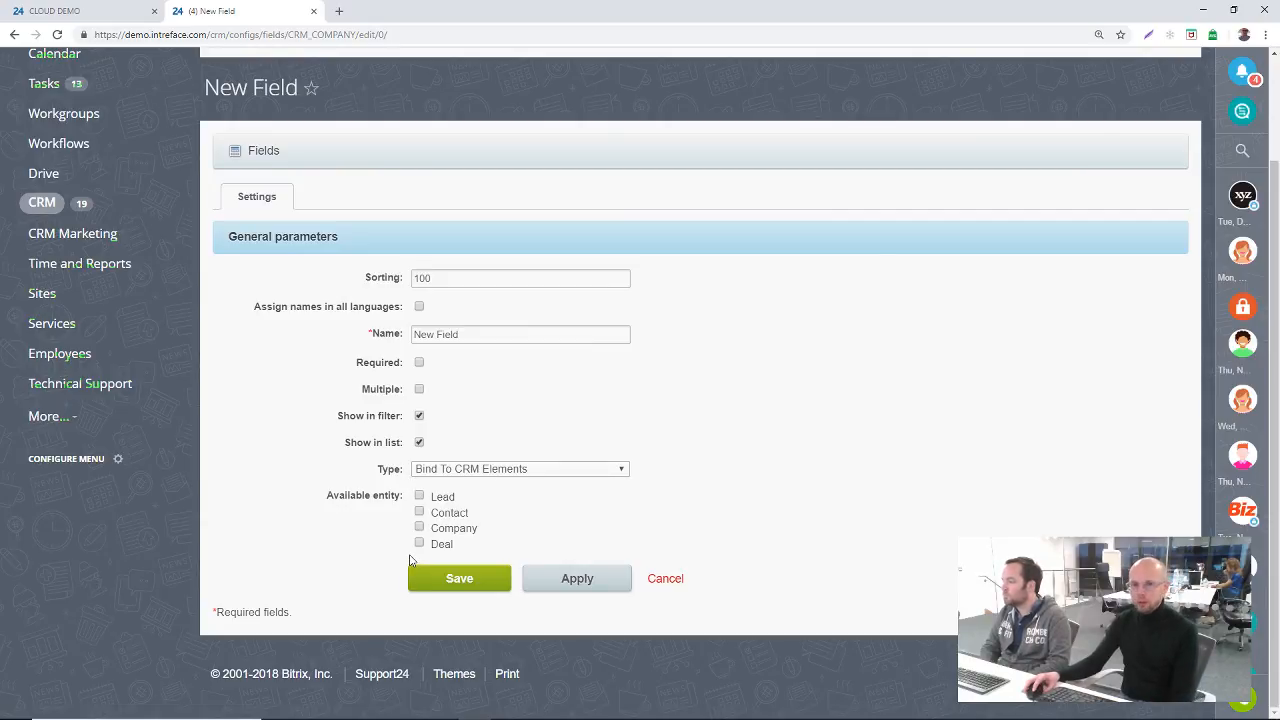
Step: Try the Bind to User type for the new company field, cancel its creation and return to the Companies list
click(557, 474)
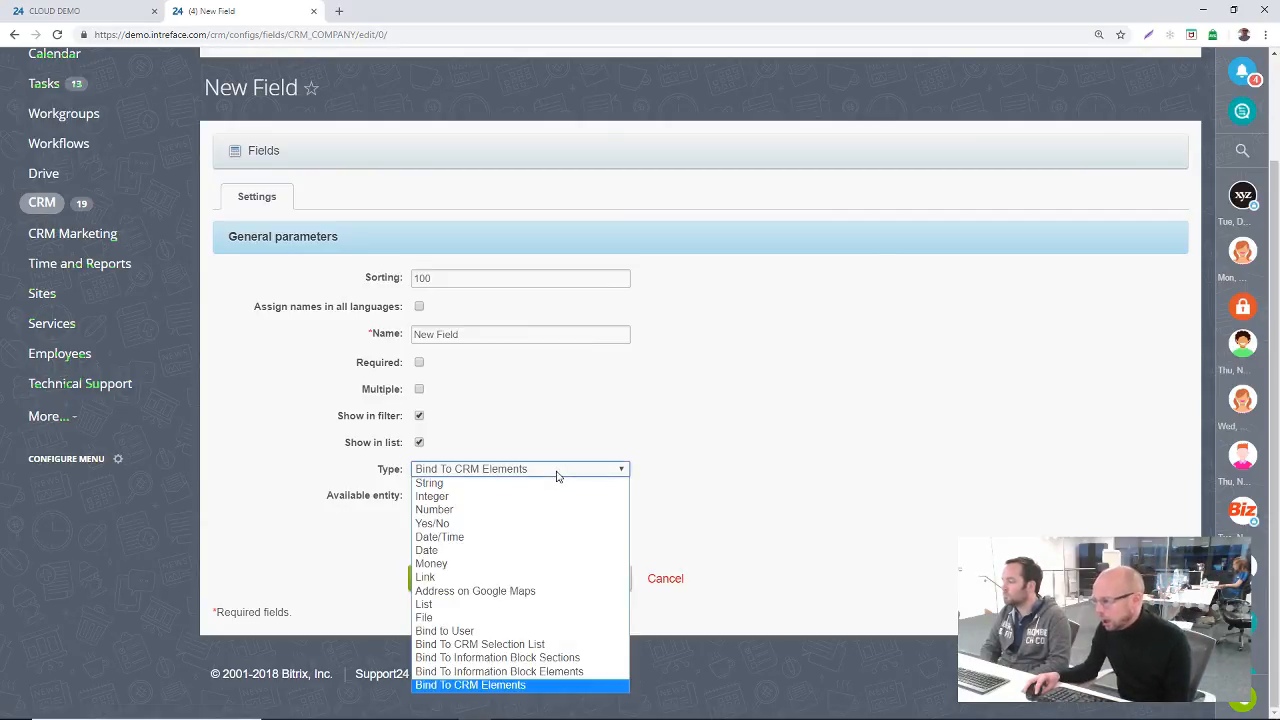
click(528, 631)
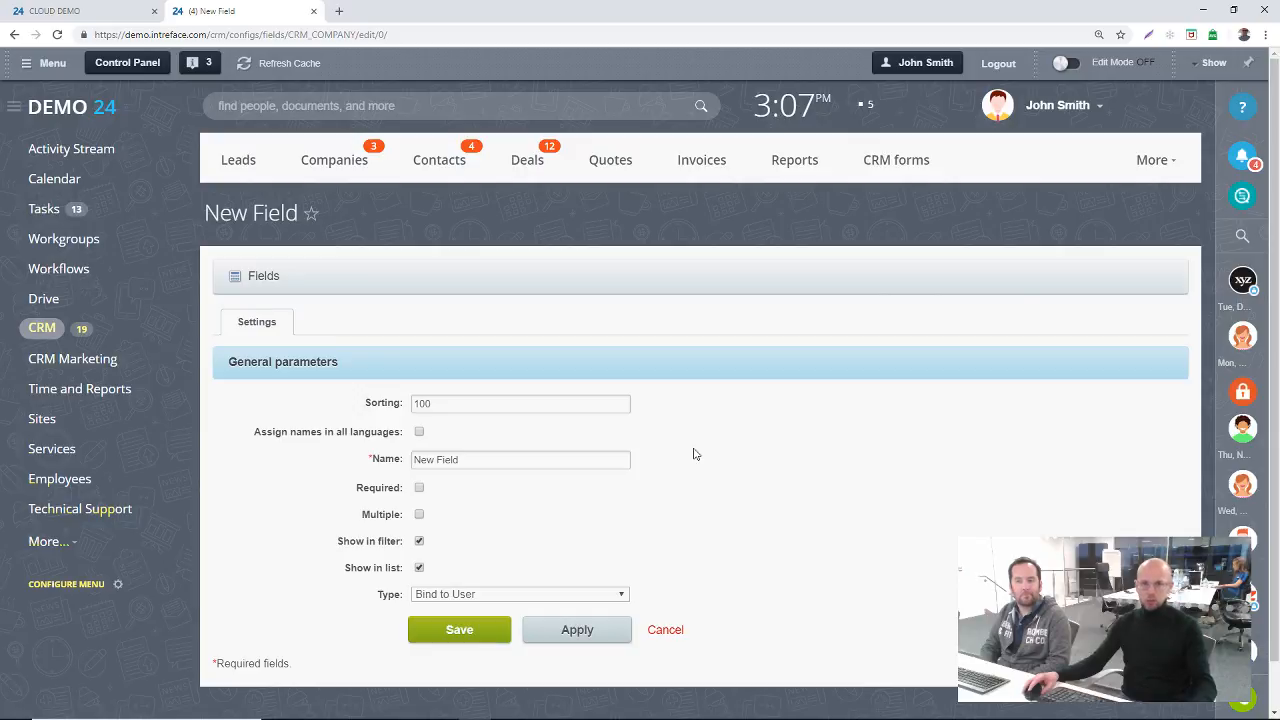
drag(466, 461, 362, 450)
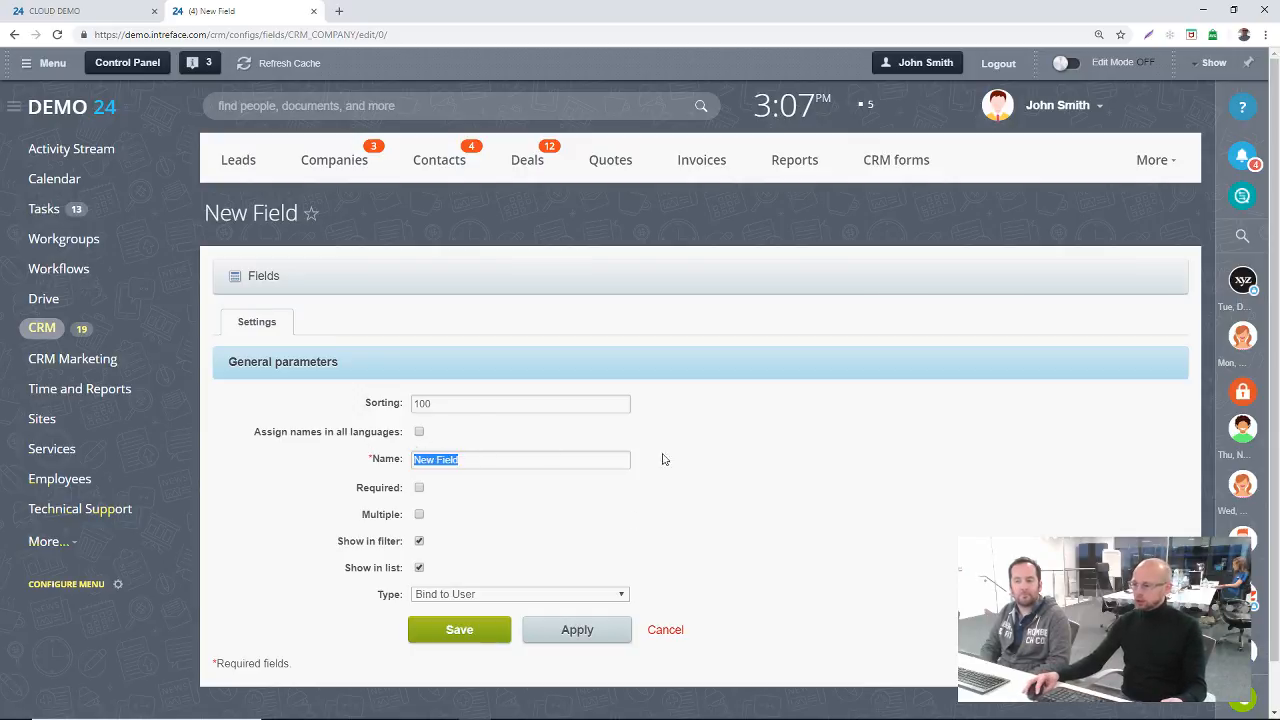
click(677, 634)
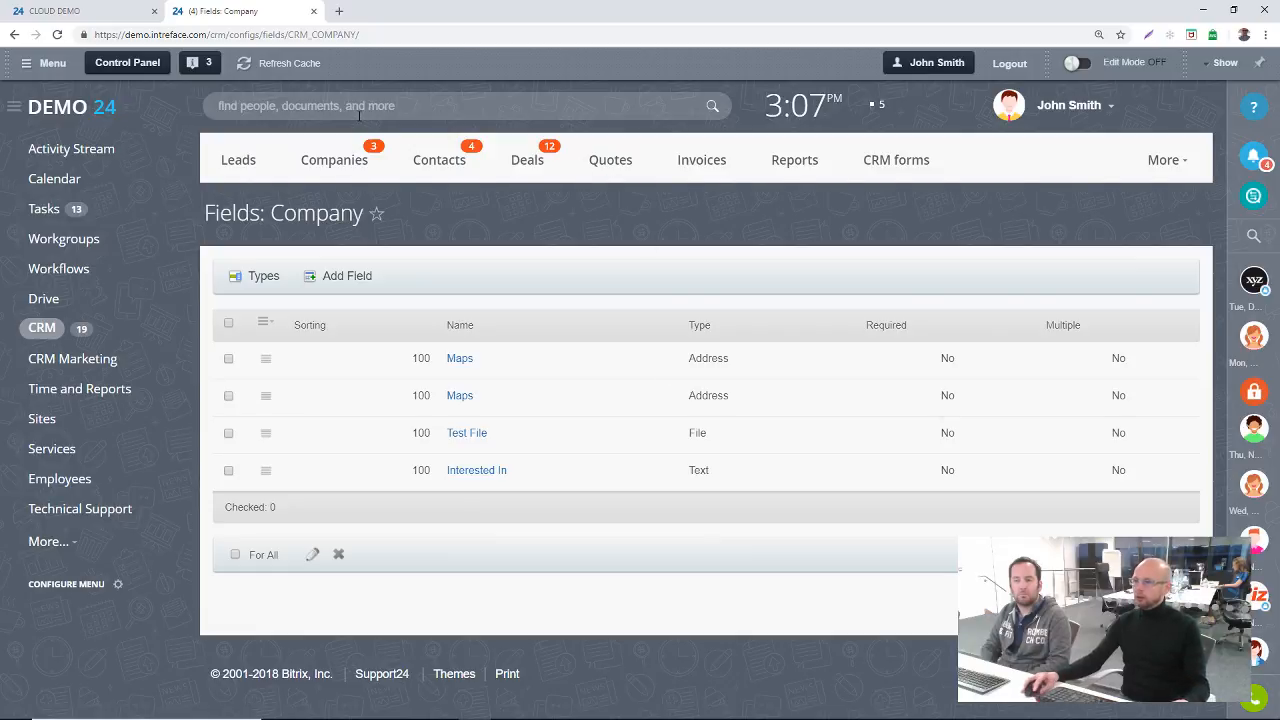
click(333, 166)
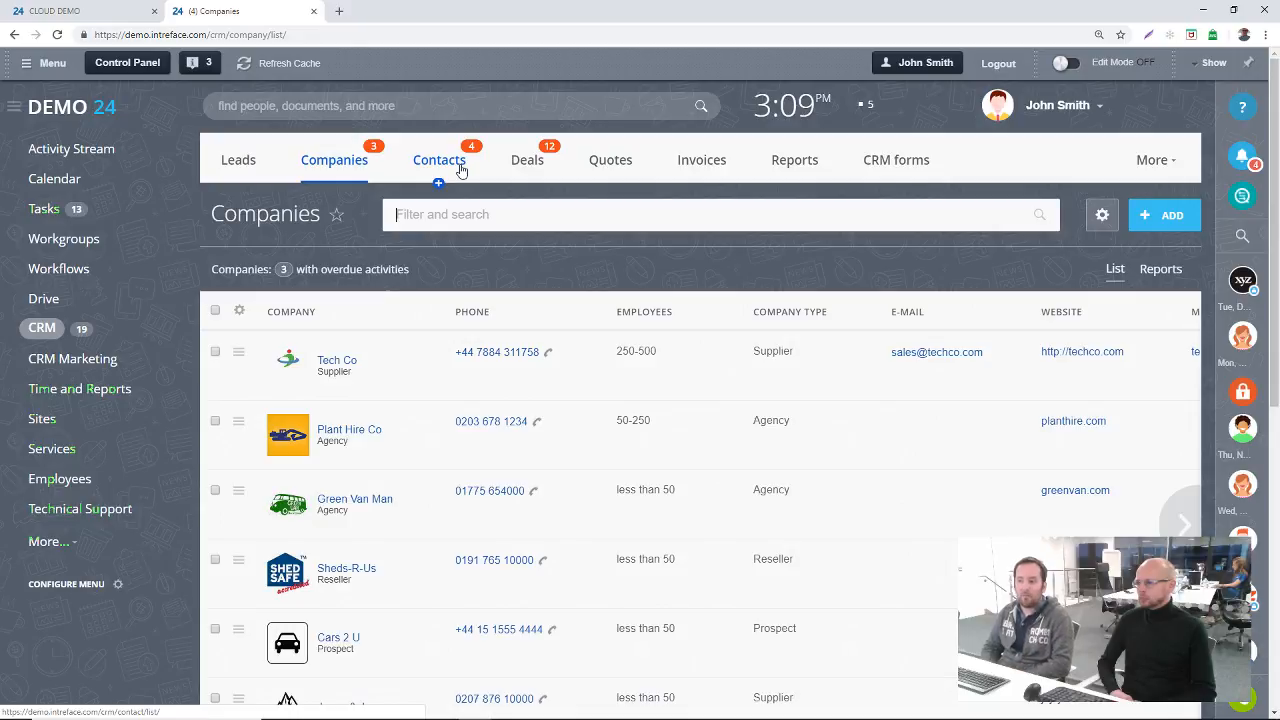
Step: Switch to the cloud demo portal and open the Webhooks page of its Applications section
click(109, 9)
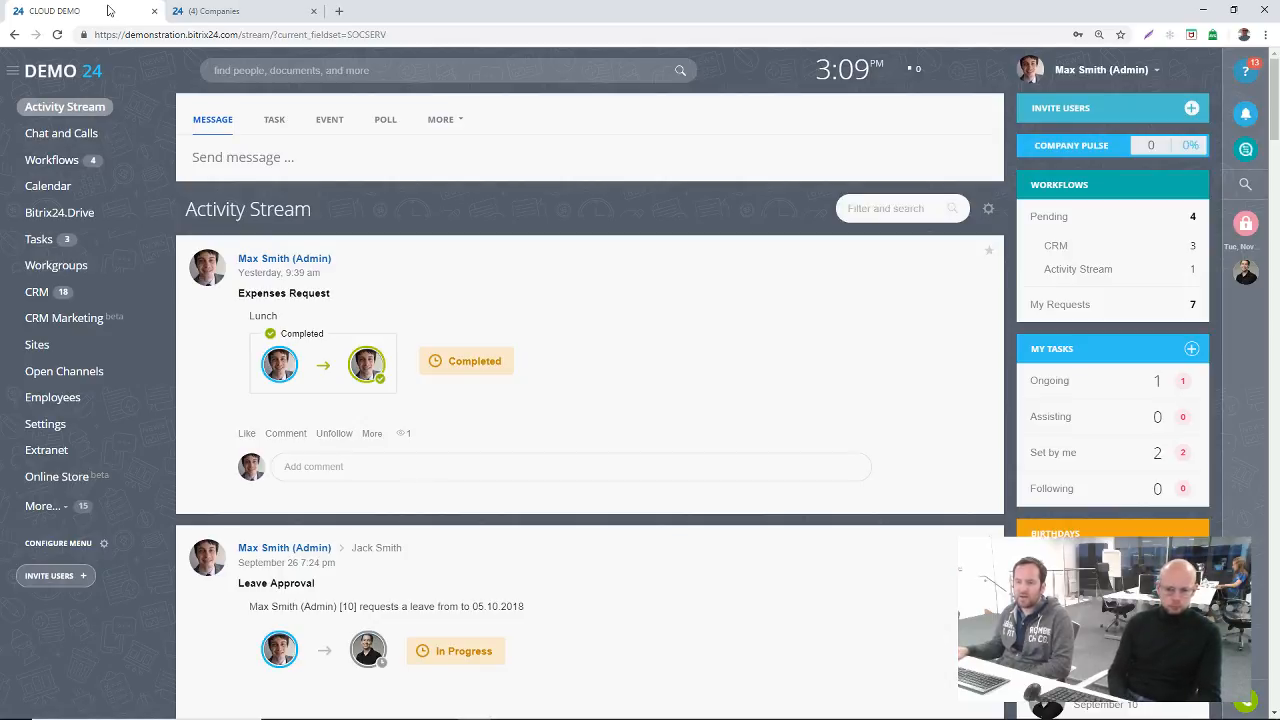
click(52, 508)
scroll(102, 410, down, 1)
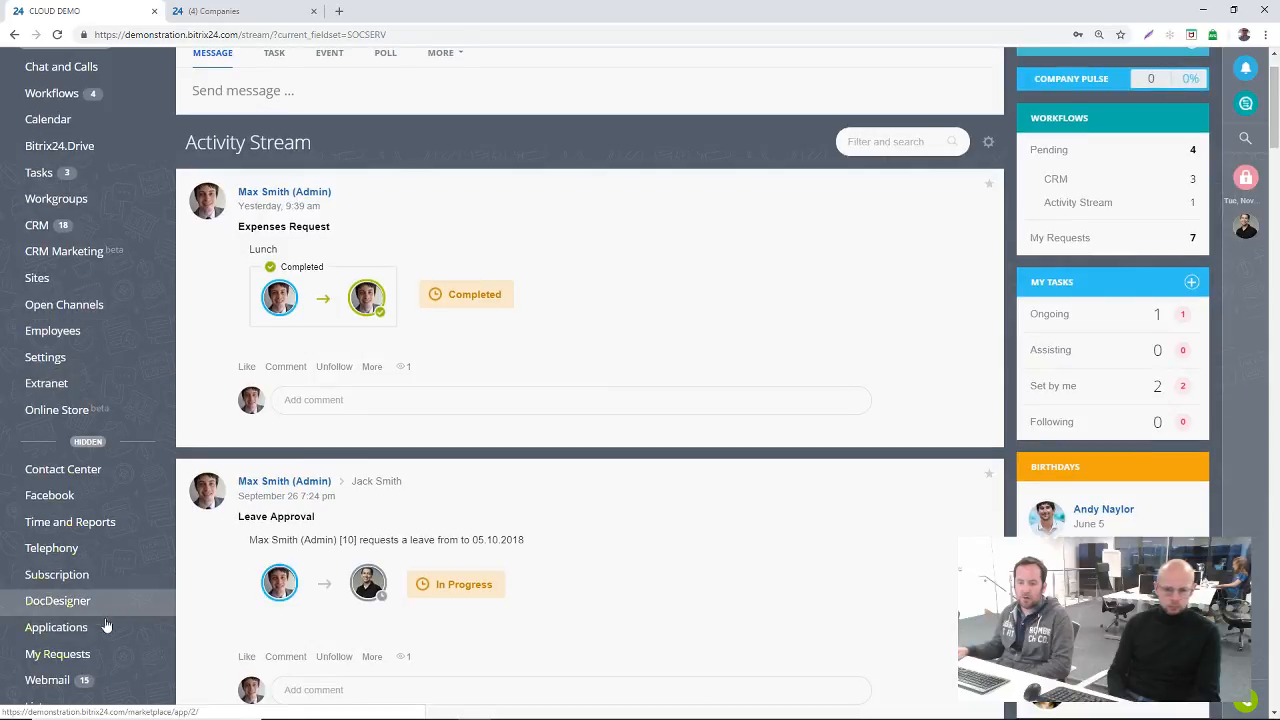
click(63, 630)
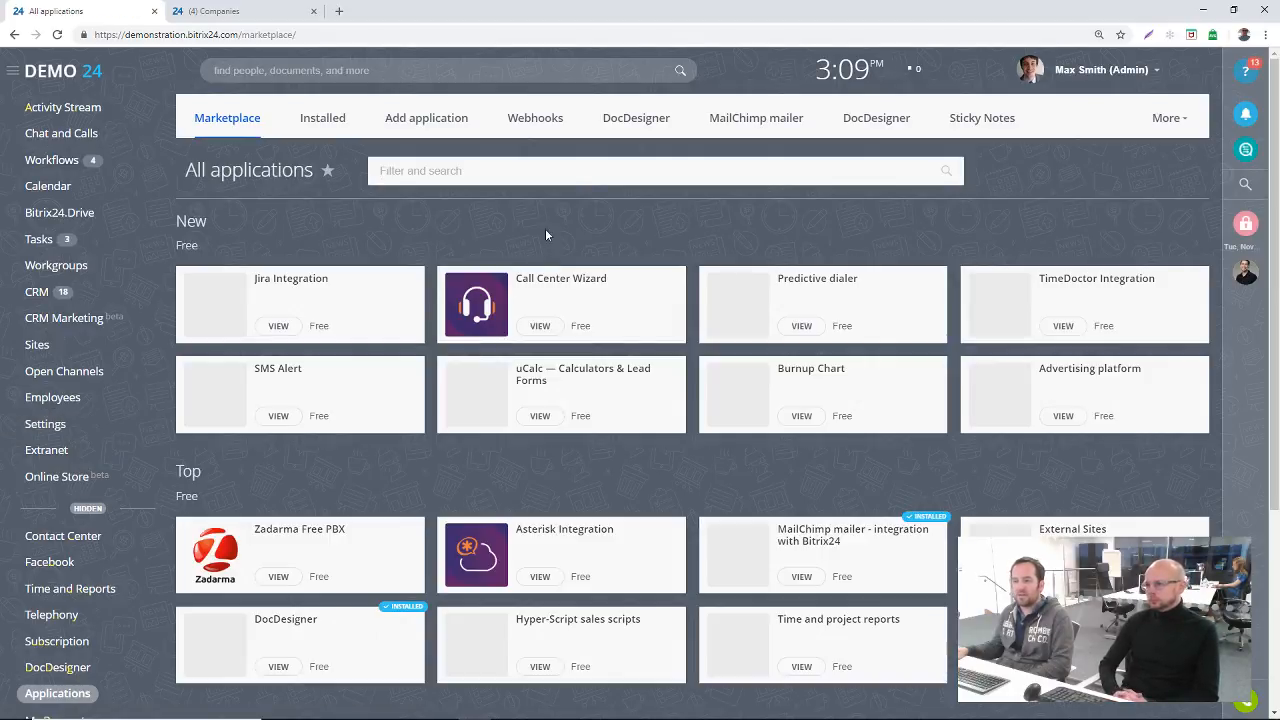
click(535, 120)
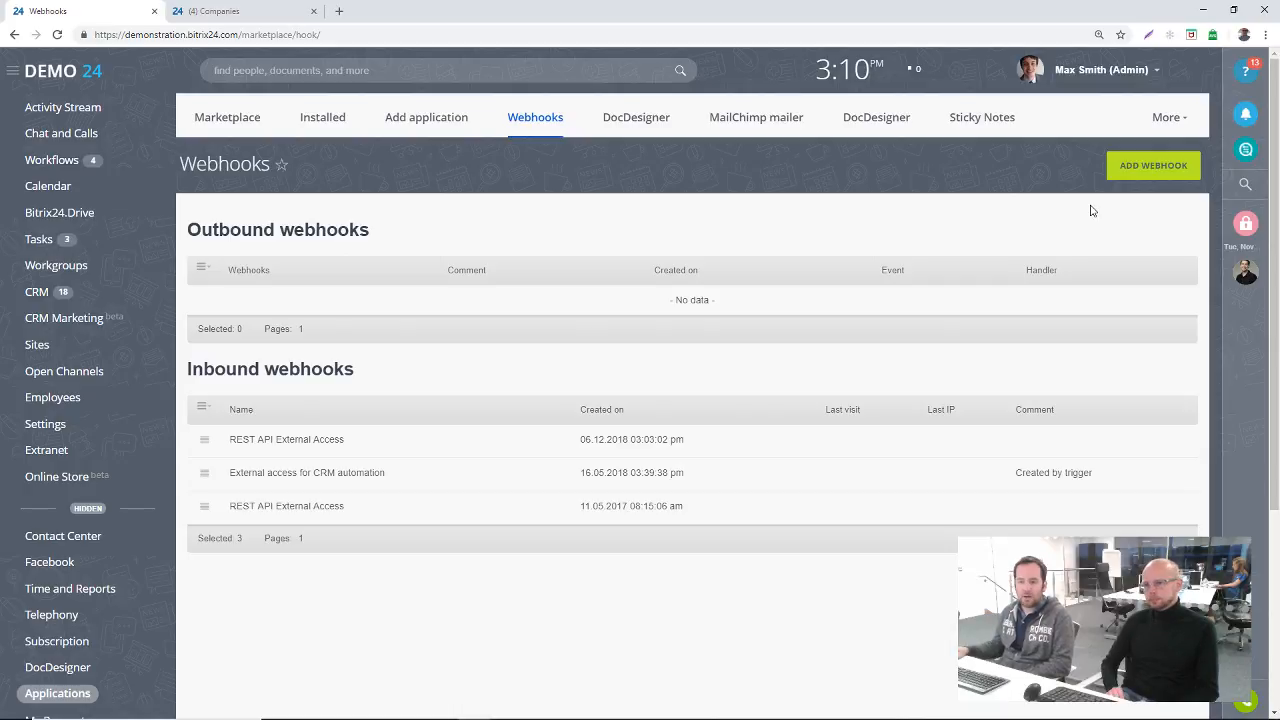
Step: Start a new inbound webhook and name it REST API CRM COMPANY
click(1154, 170)
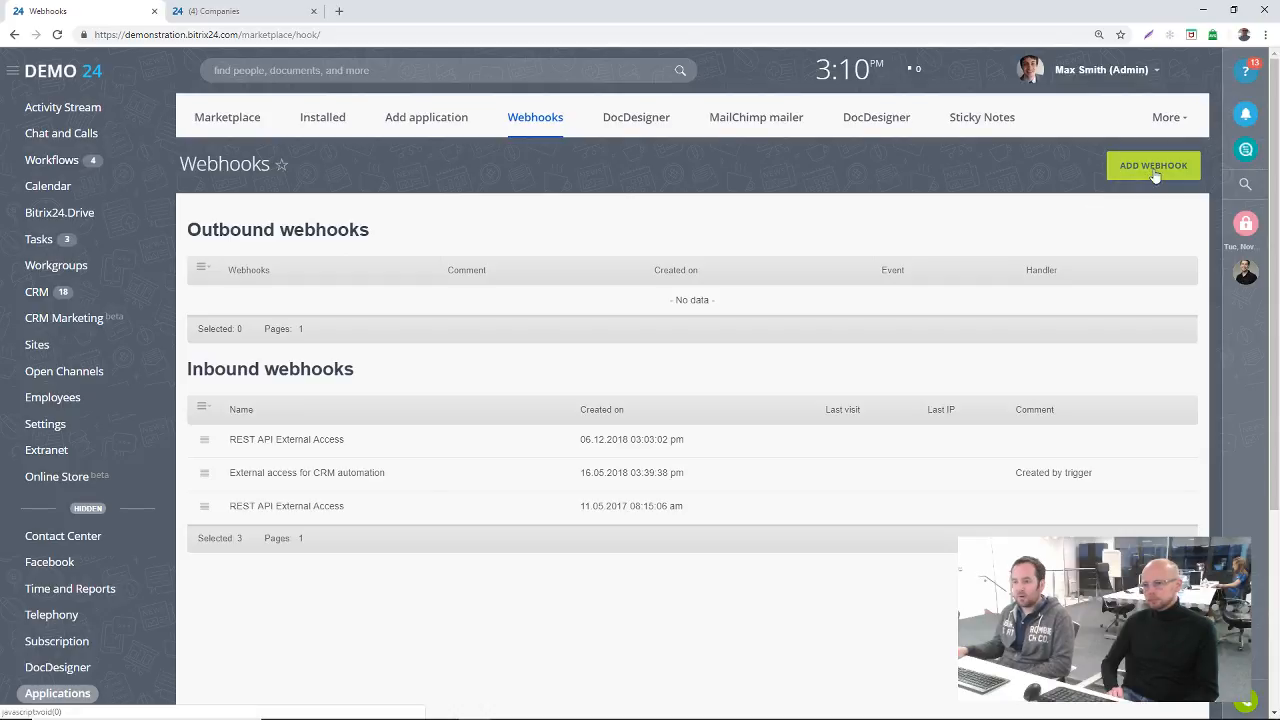
click(1155, 172)
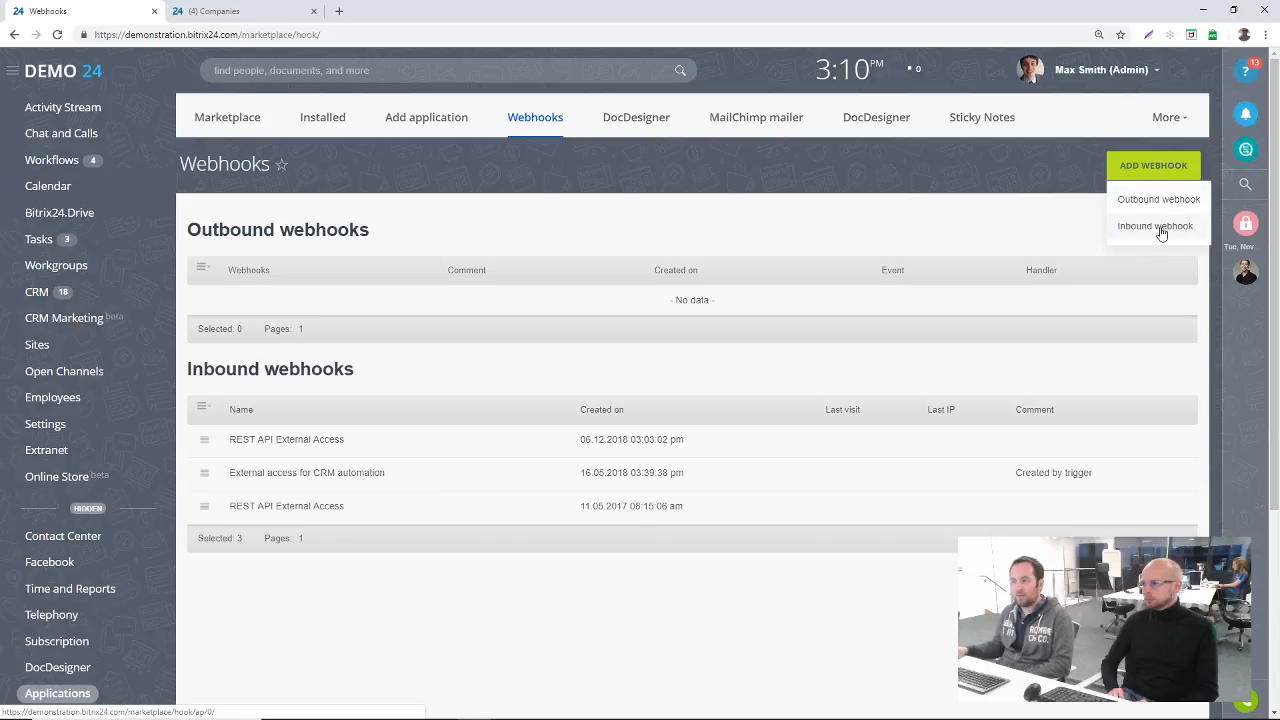
click(1158, 228)
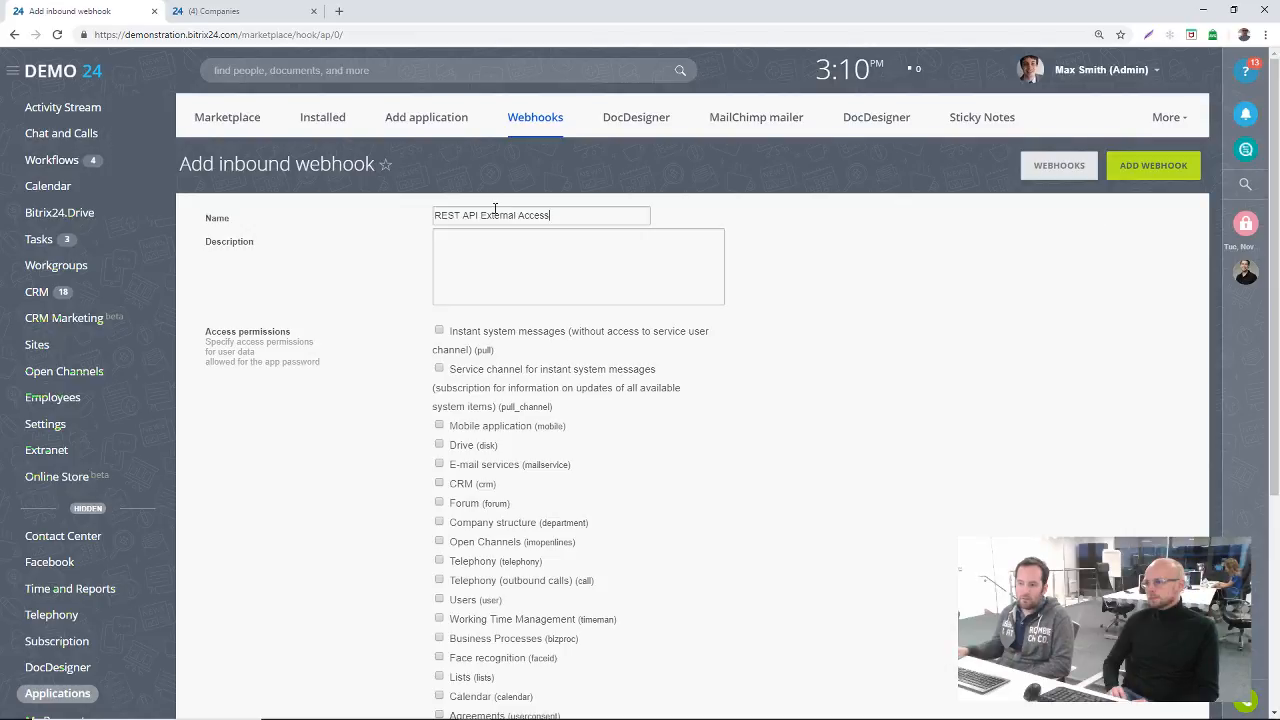
key(ctrl+a)
text(RE)
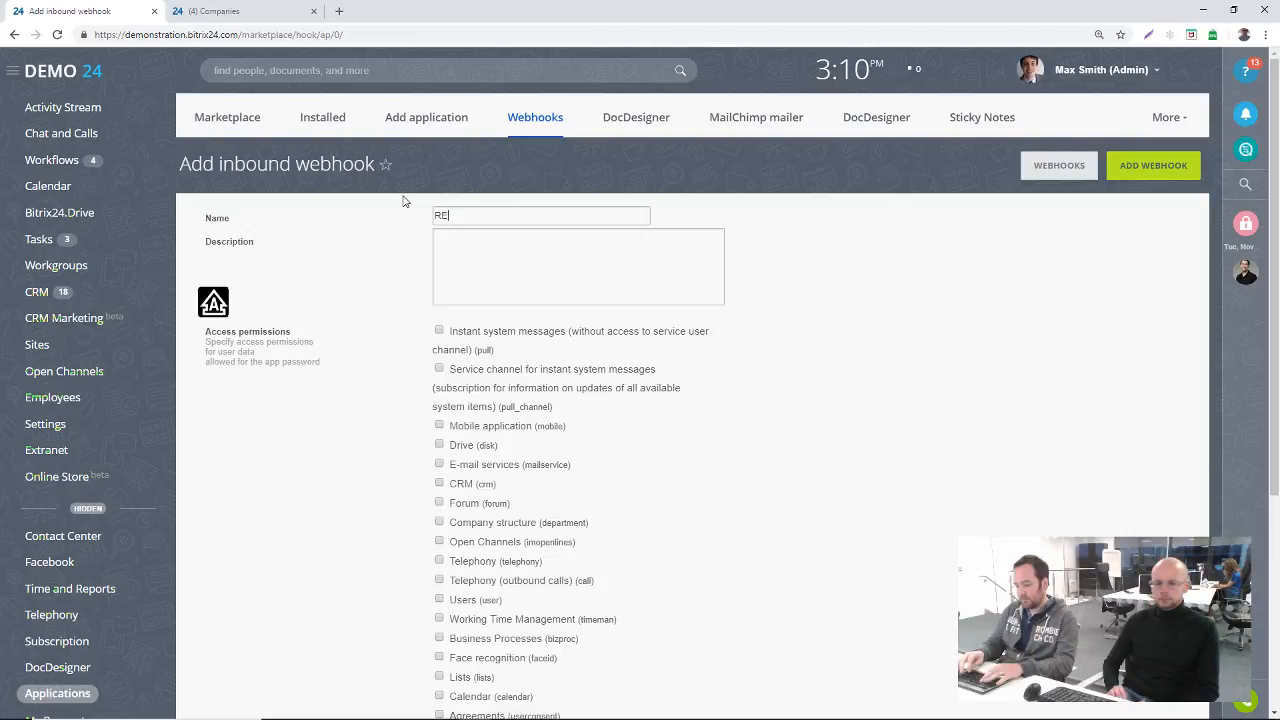
text(ST API CRM COMPANY)
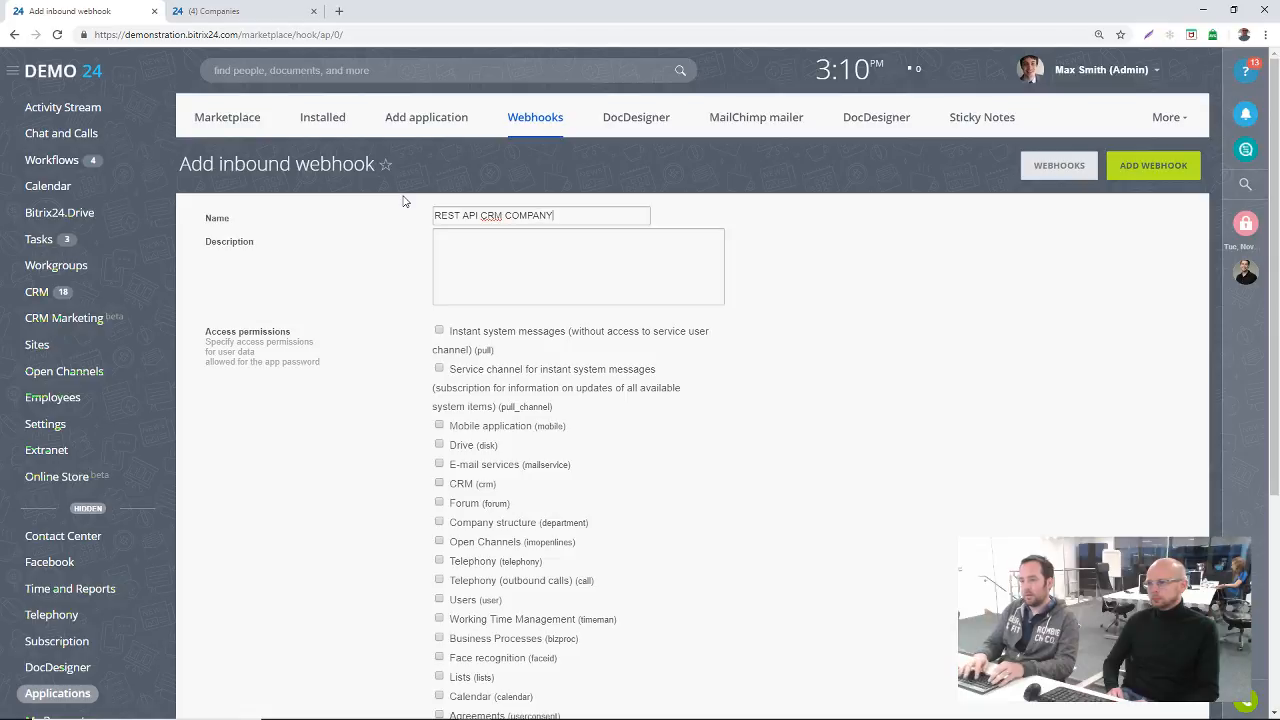
Step: Grant the webhook the CRM (crm) access permission, save it and review its REST call example URL
click(440, 486)
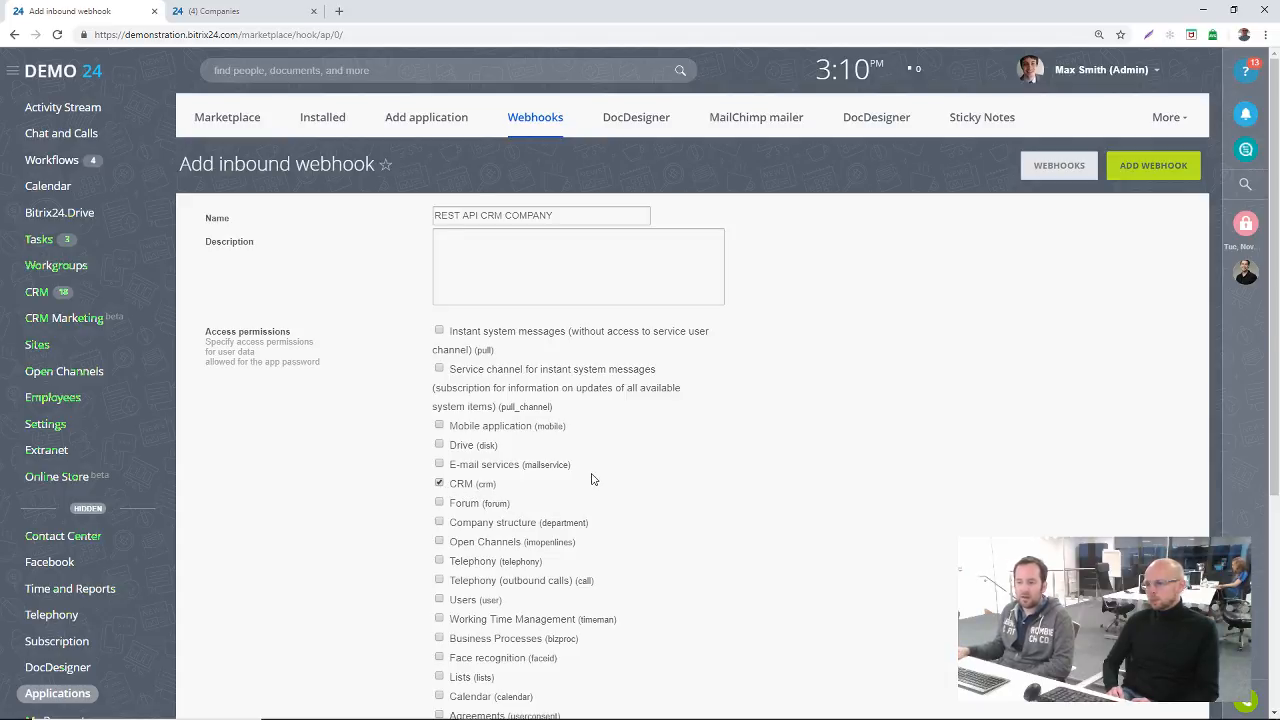
scroll(480, 480, down, 1)
scroll(544, 441, down, 4)
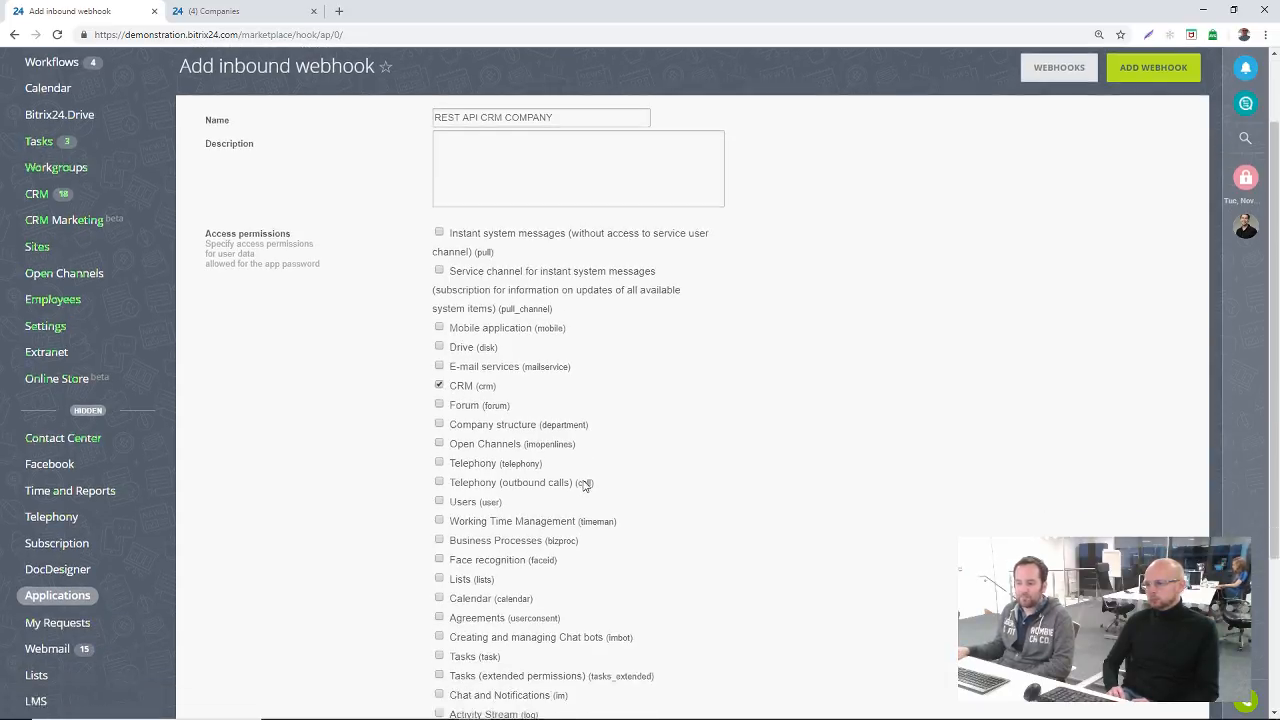
click(458, 618)
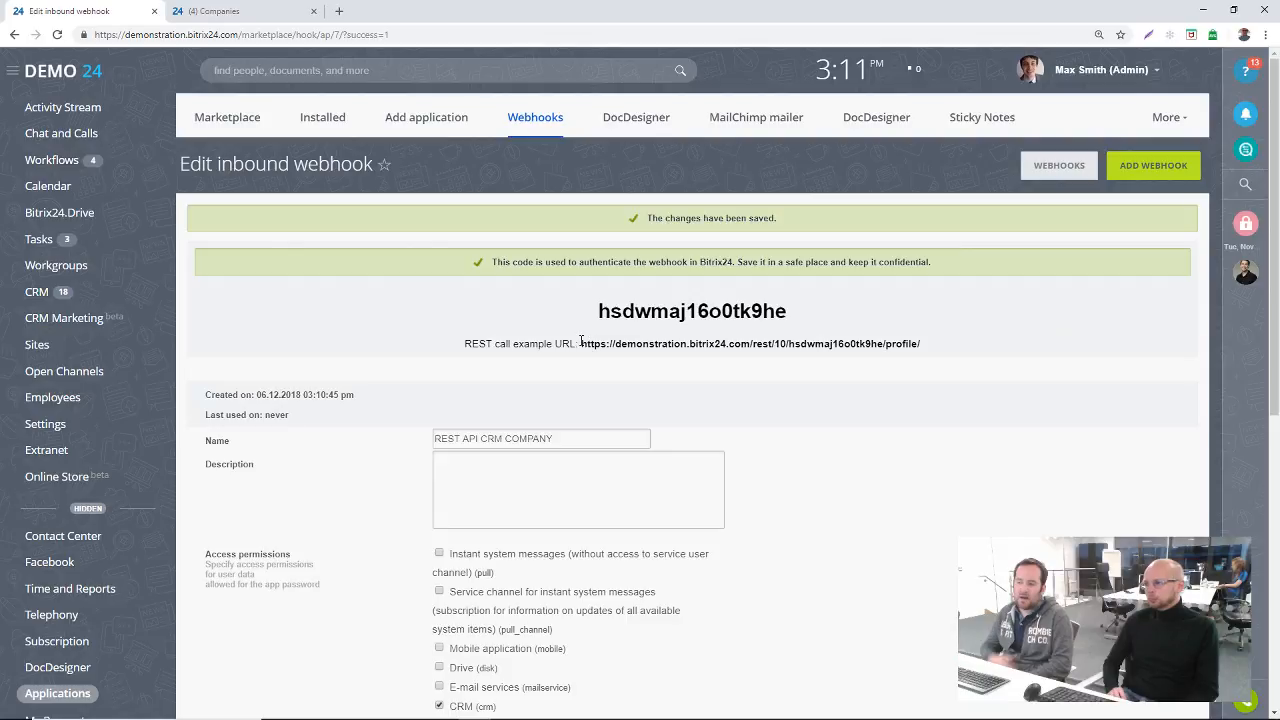
drag(581, 341, 691, 350)
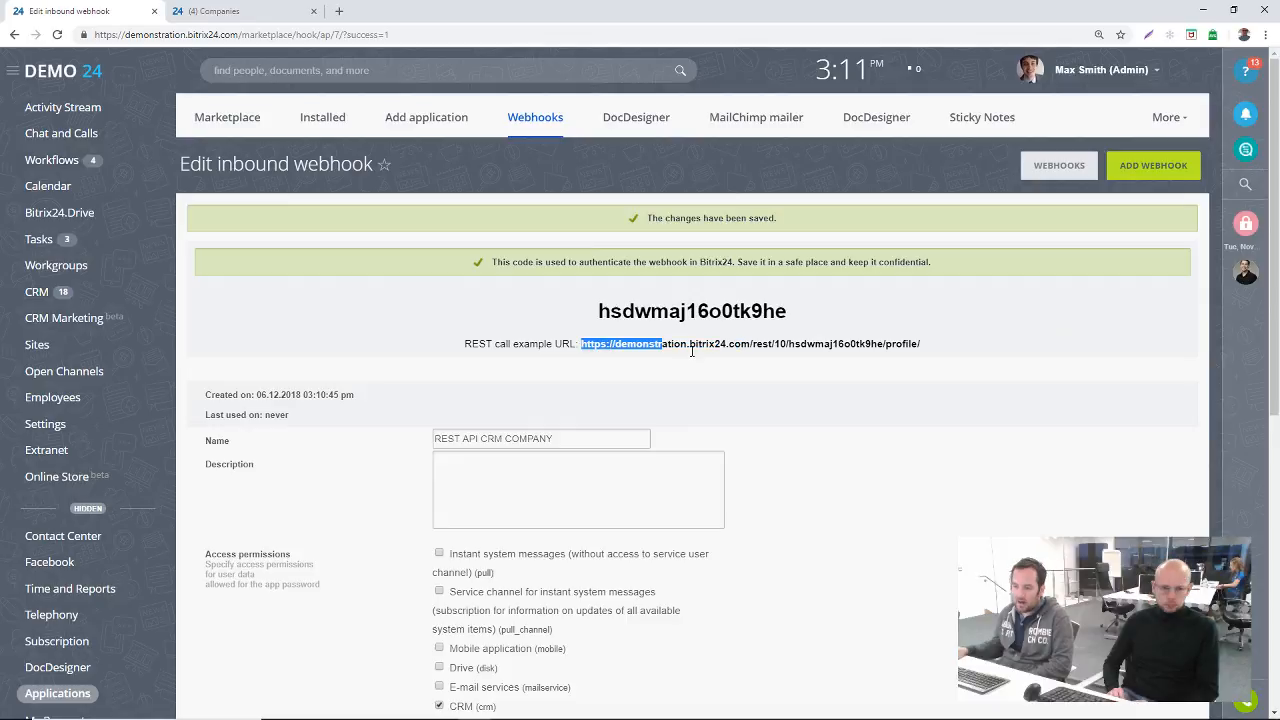
click(691, 351)
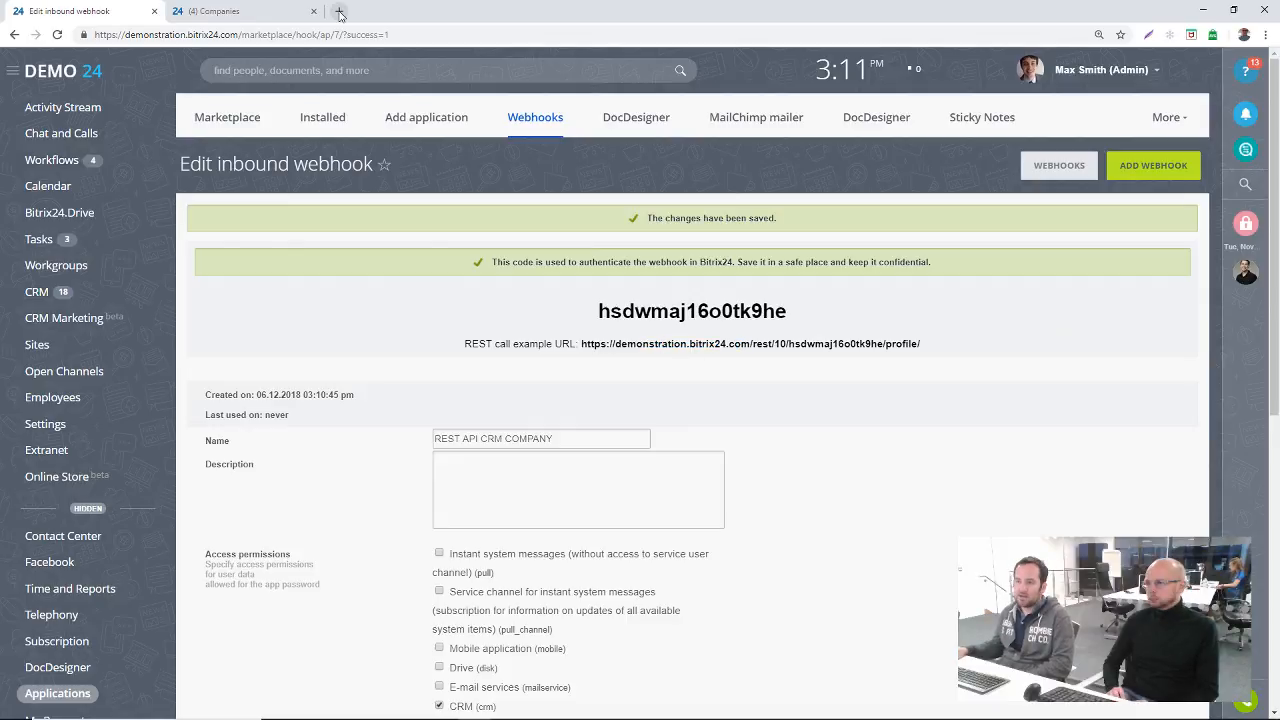
Step: Search the web for BITRIX24 REST API, open the Bitrix24 API documentation in English and close the search results
click(340, 12)
text(BITRI)
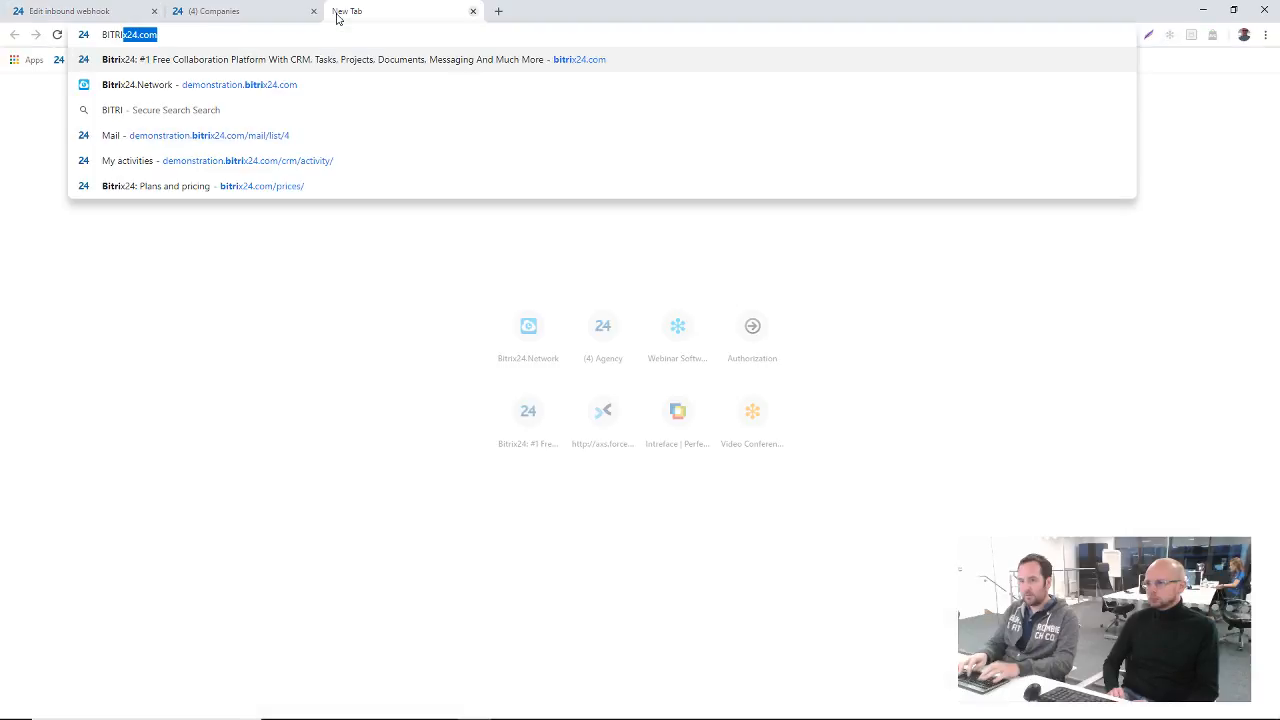
text(X24 RES)
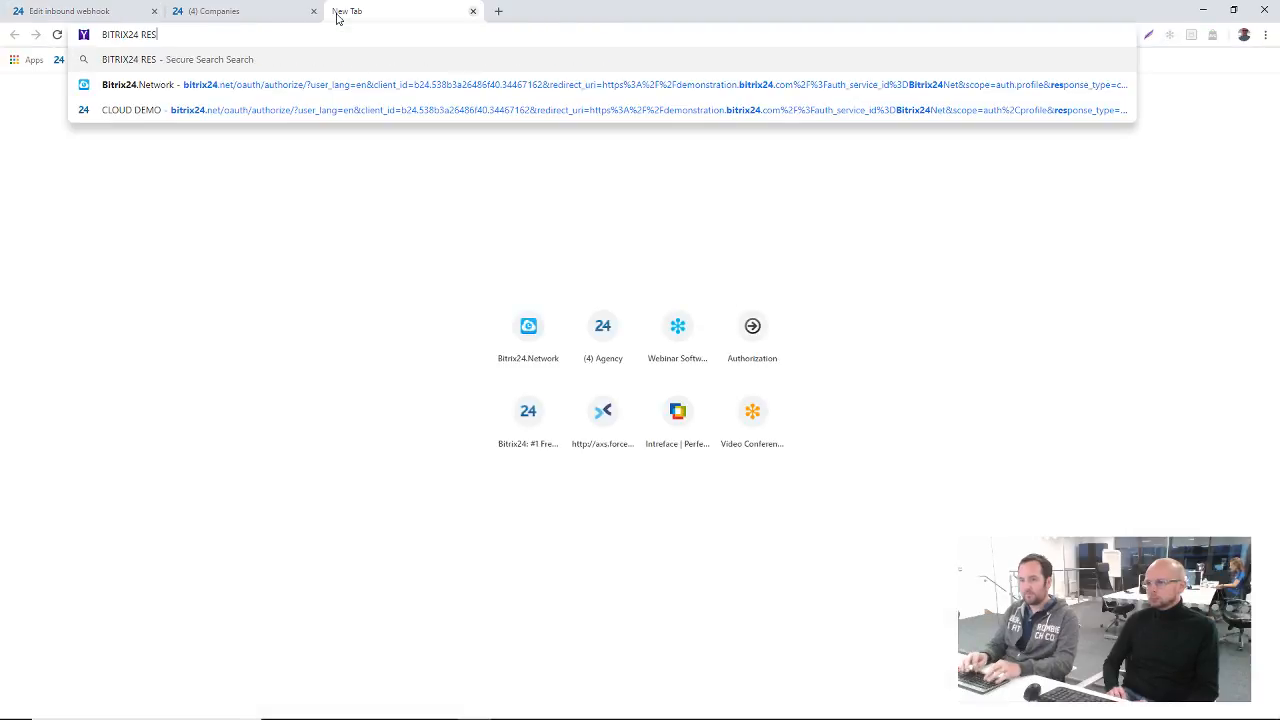
text(T API)
key(Return)
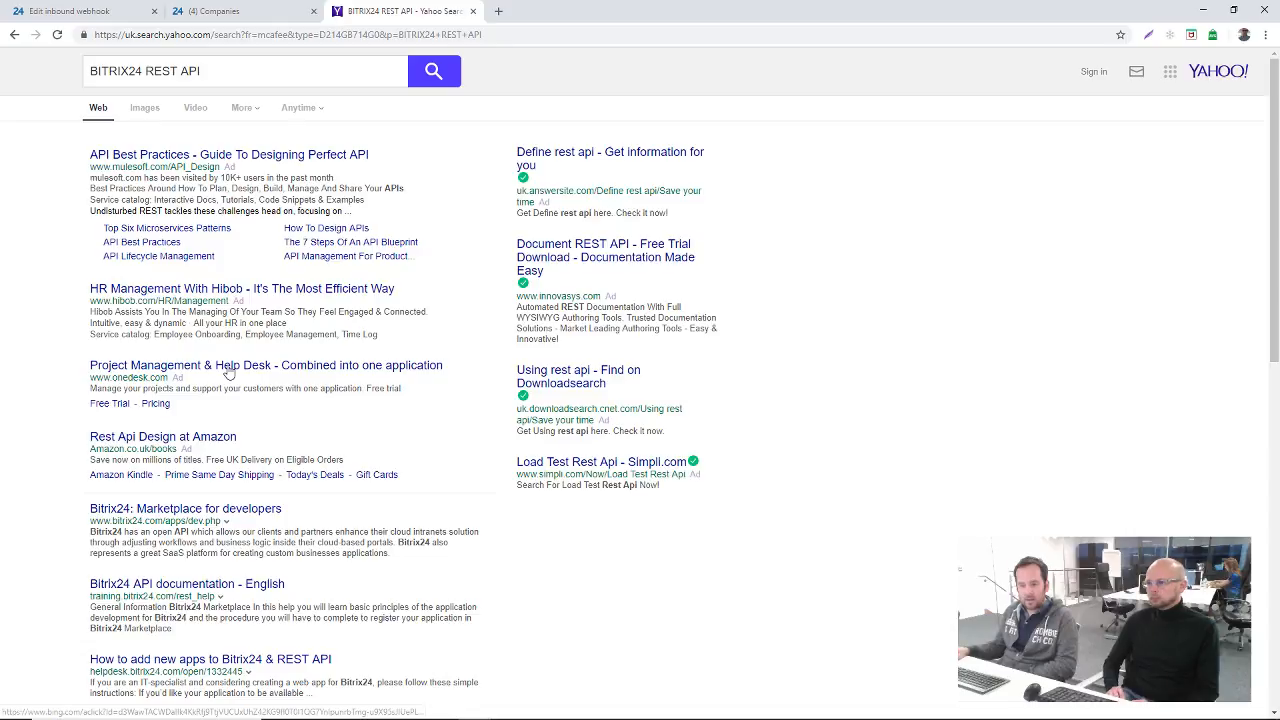
scroll(228, 372, down, 1)
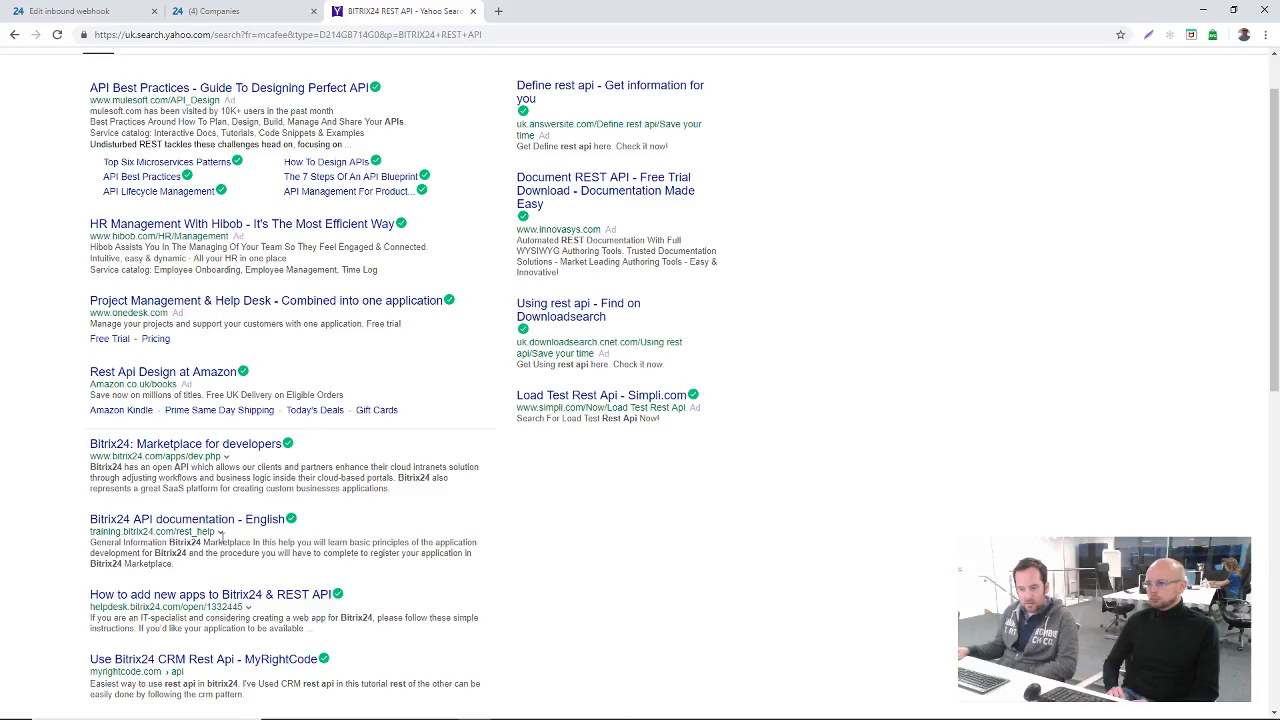
click(221, 524)
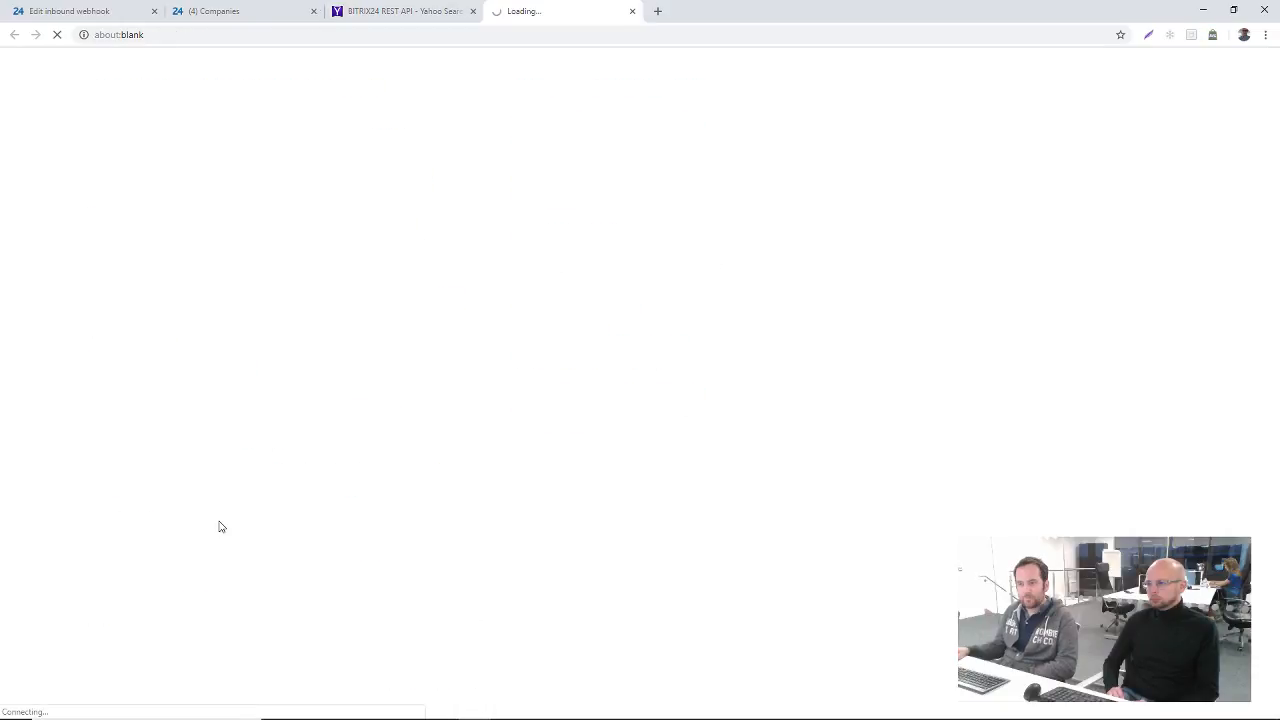
click(473, 11)
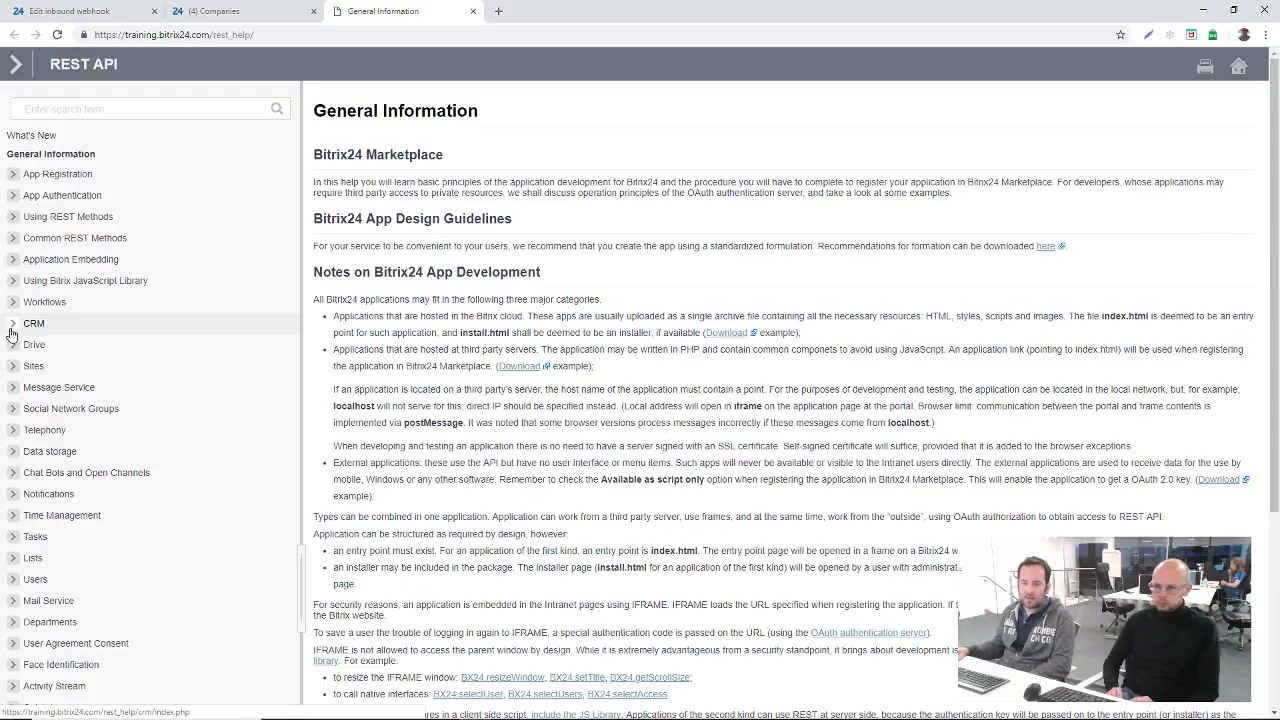
Step: Open the crm.company.add method under CRM Companies in the documentation and highlight the method name in its example
click(43, 326)
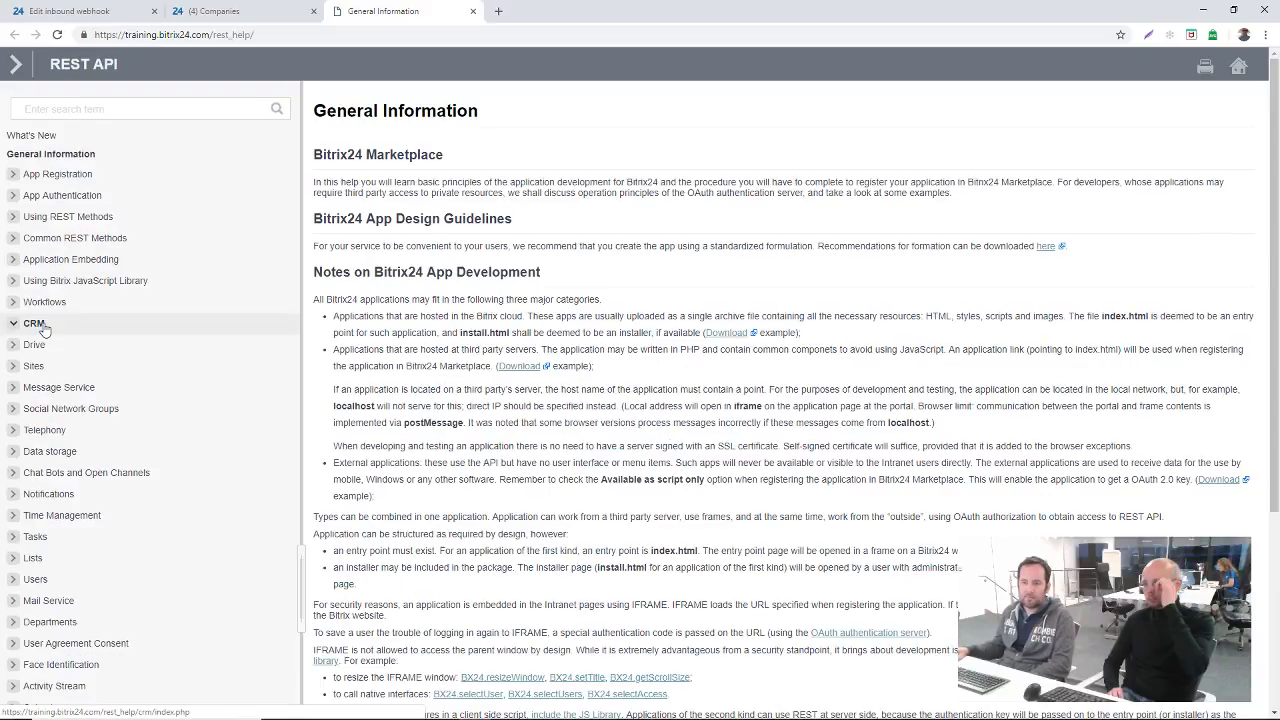
click(37, 323)
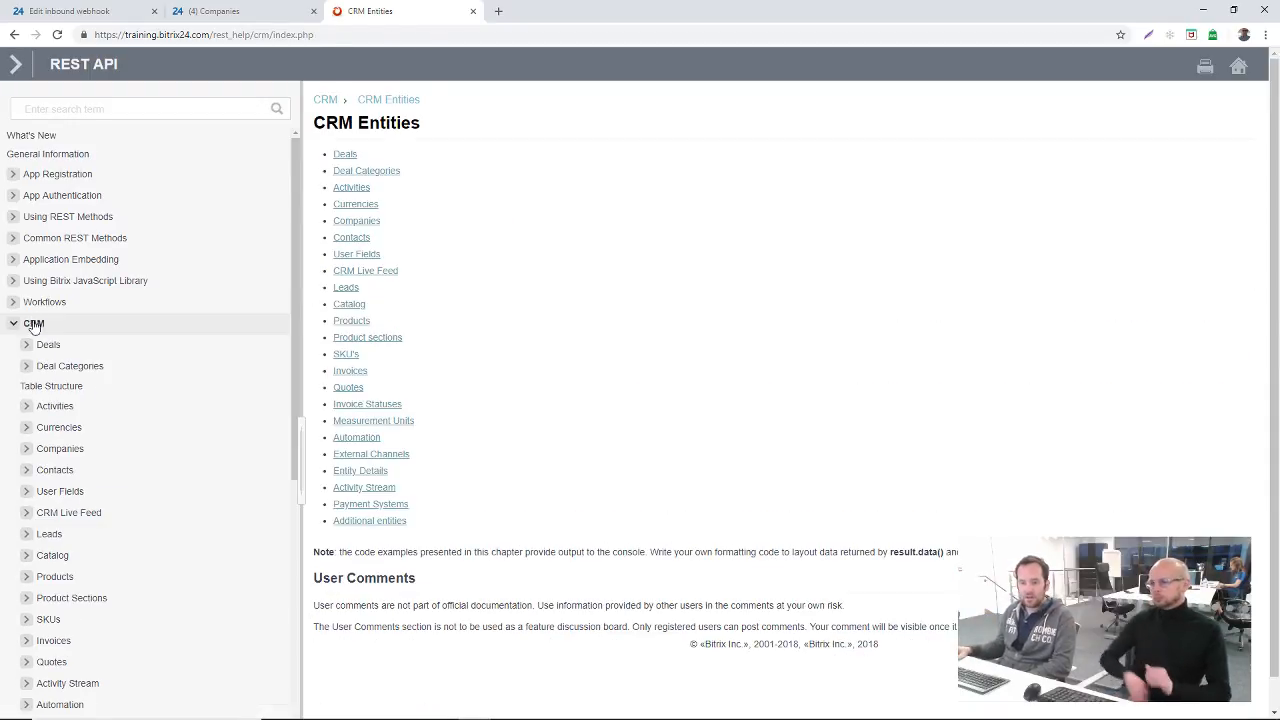
click(59, 450)
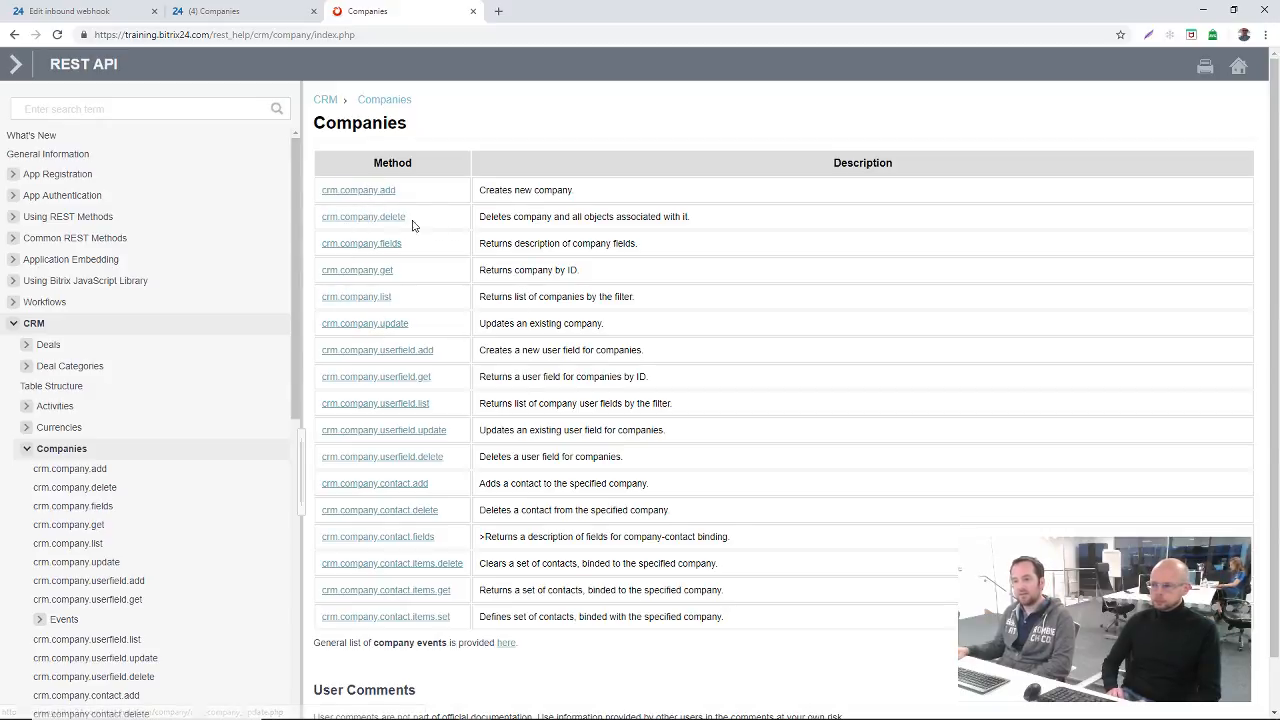
click(366, 197)
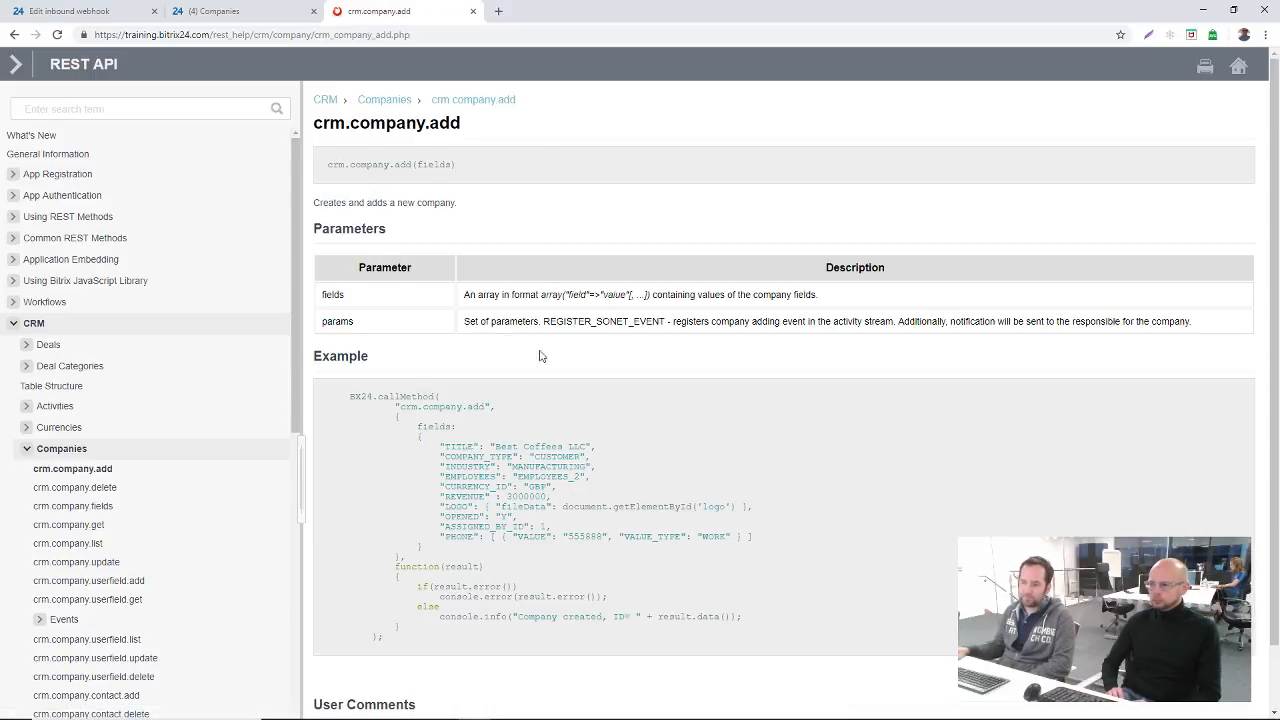
scroll(515, 467, down, 1)
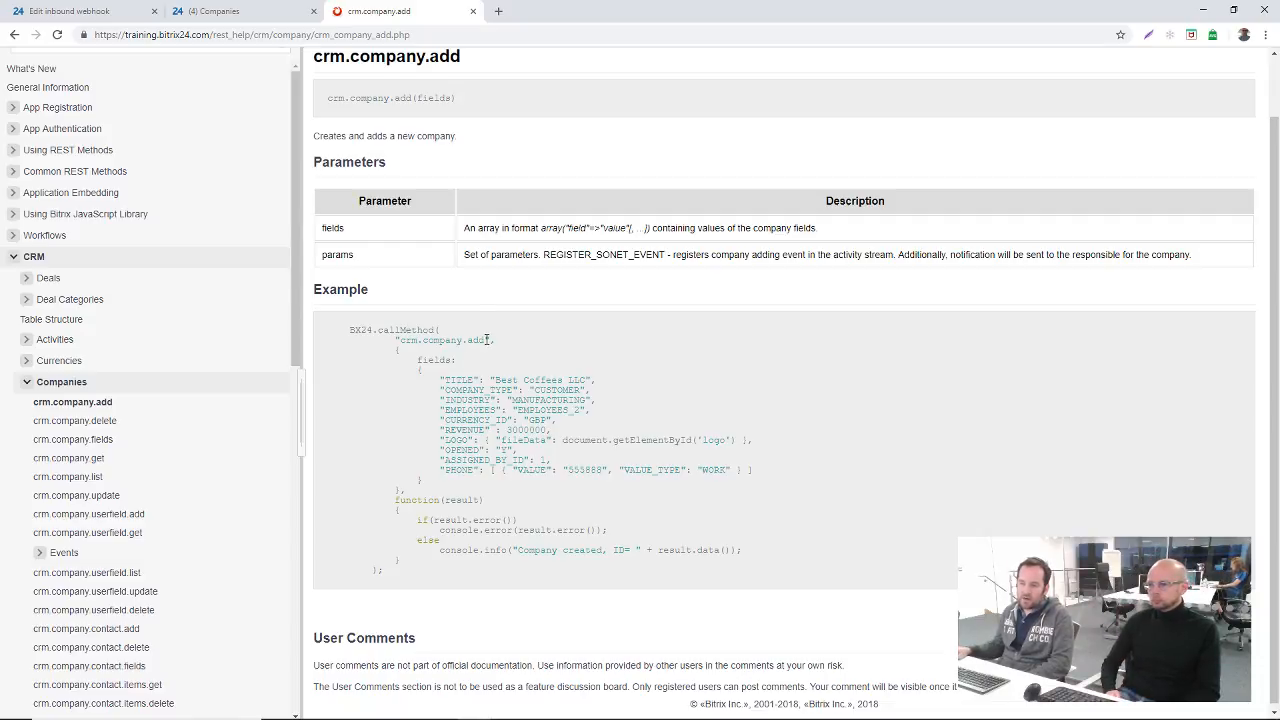
drag(485, 340, 398, 340)
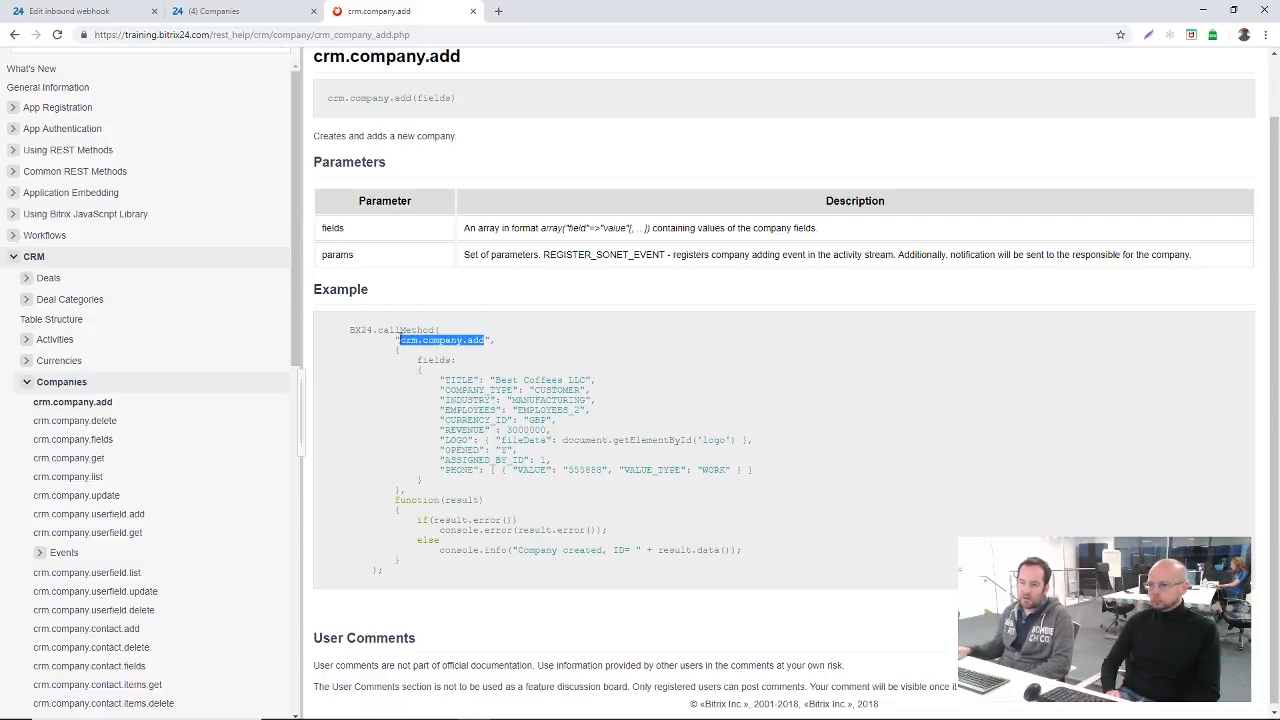
Step: Return to the inbound webhook and copy its REST call example URL, including the authentication code, into the Description field
click(238, 8)
click(100, 11)
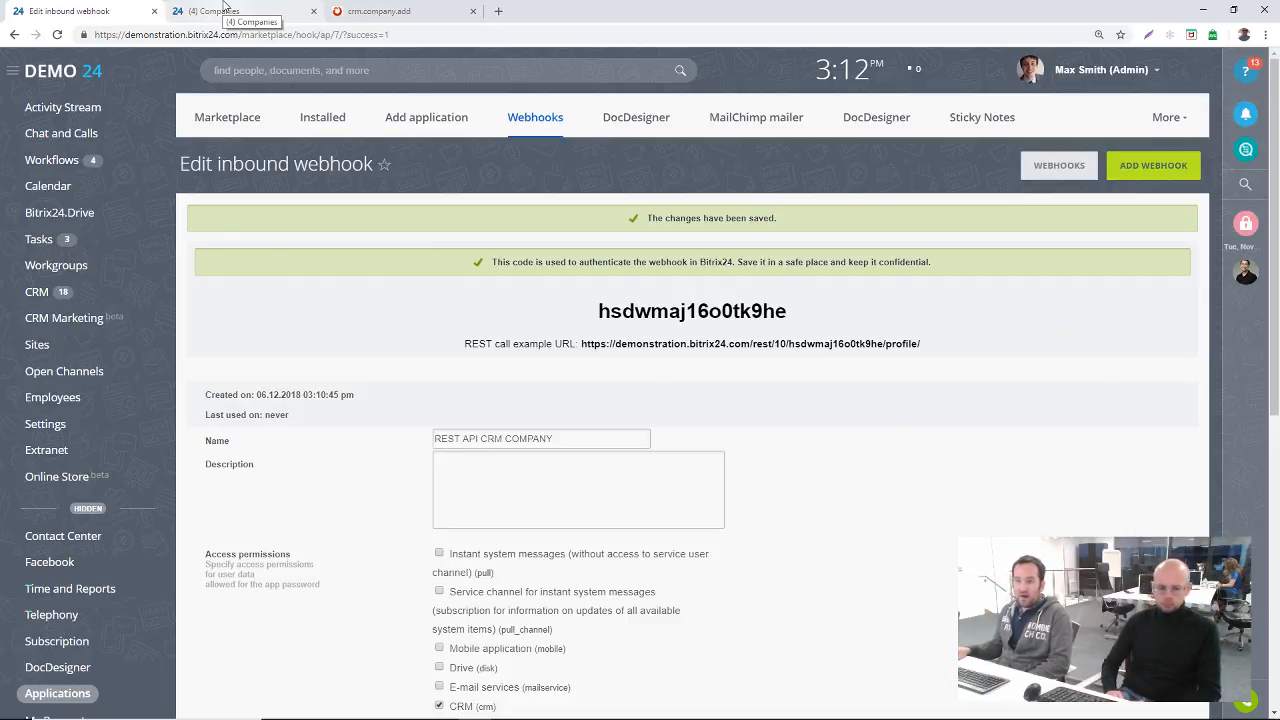
click(628, 507)
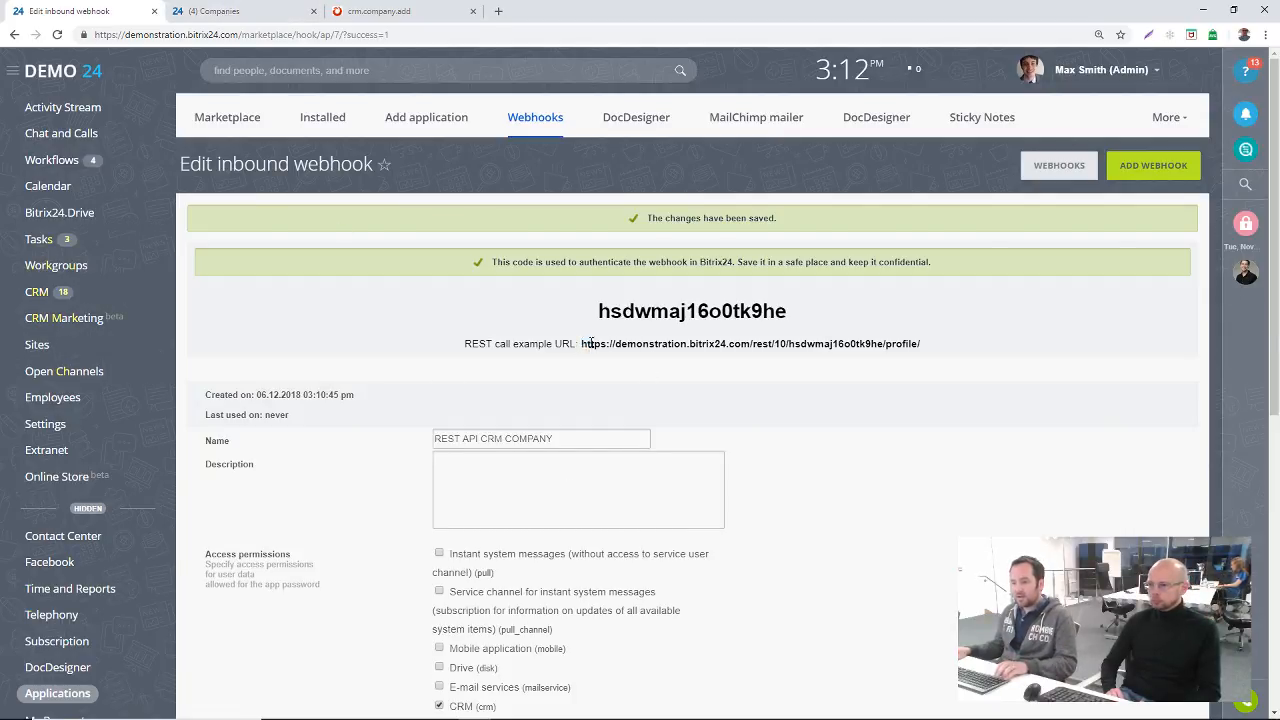
drag(582, 343, 922, 350)
key(ctrl+c)
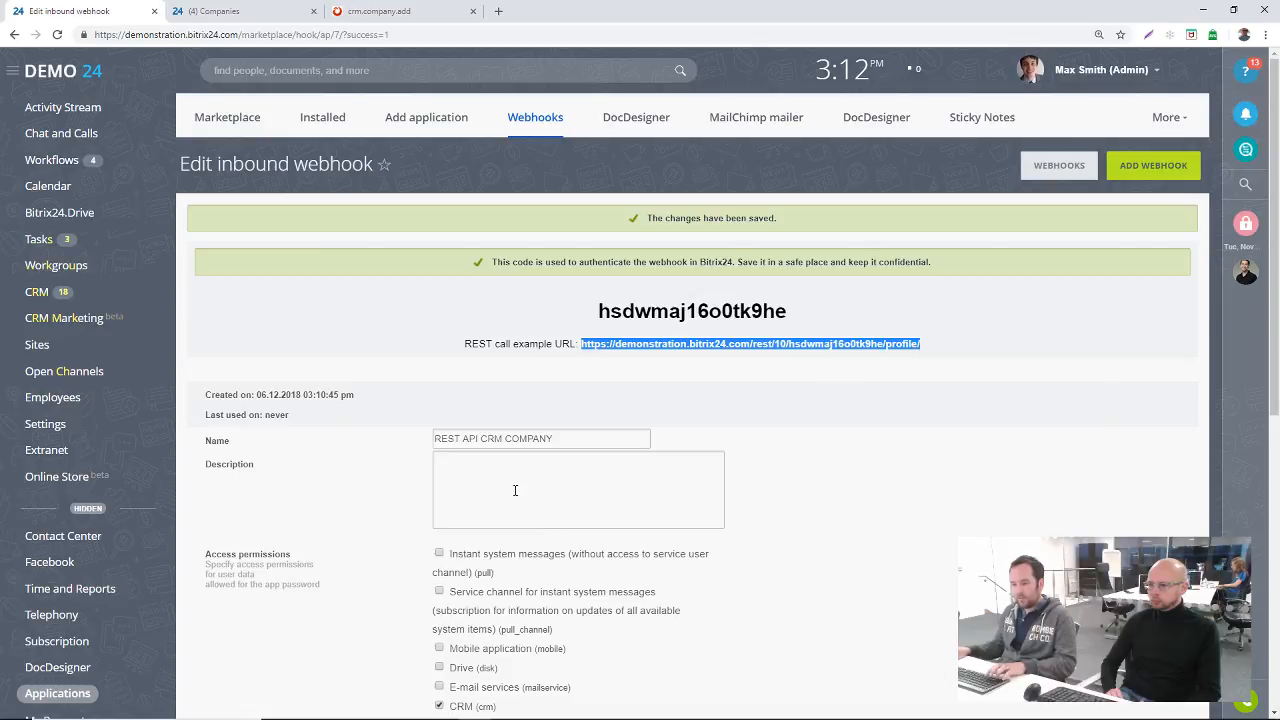
click(690, 495)
key(ctrl+v)
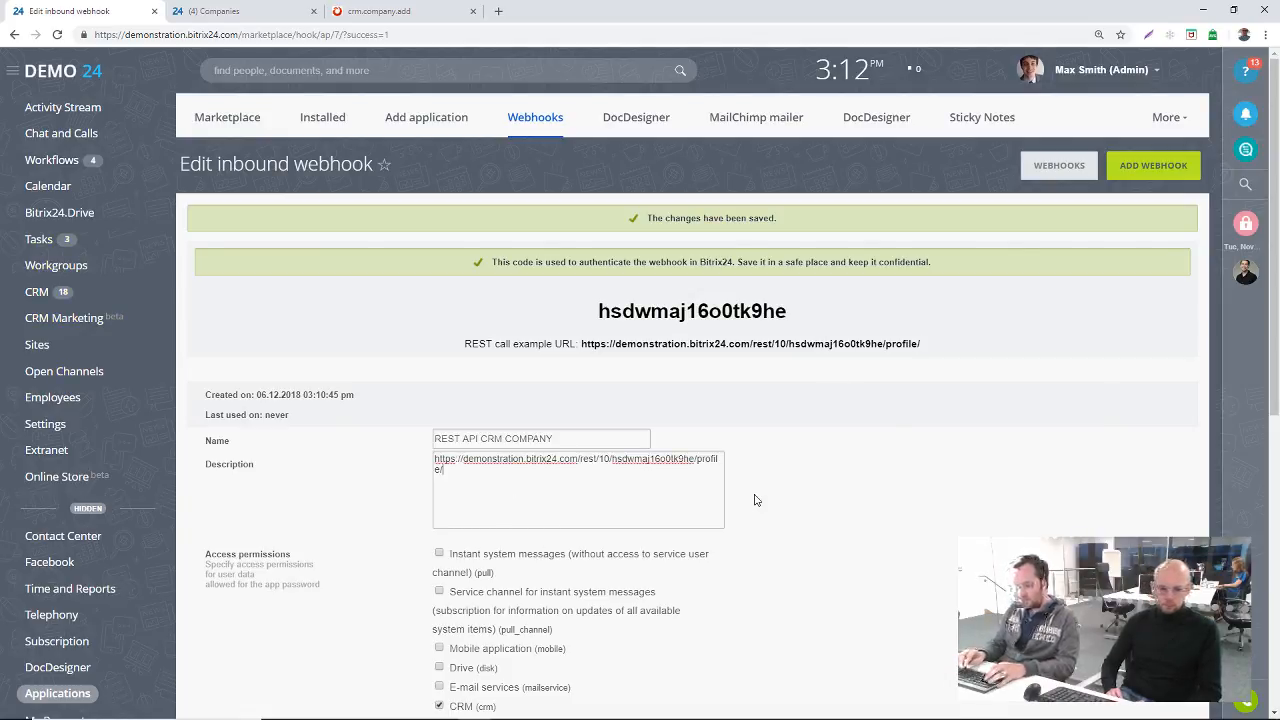
text(CRM.CO)
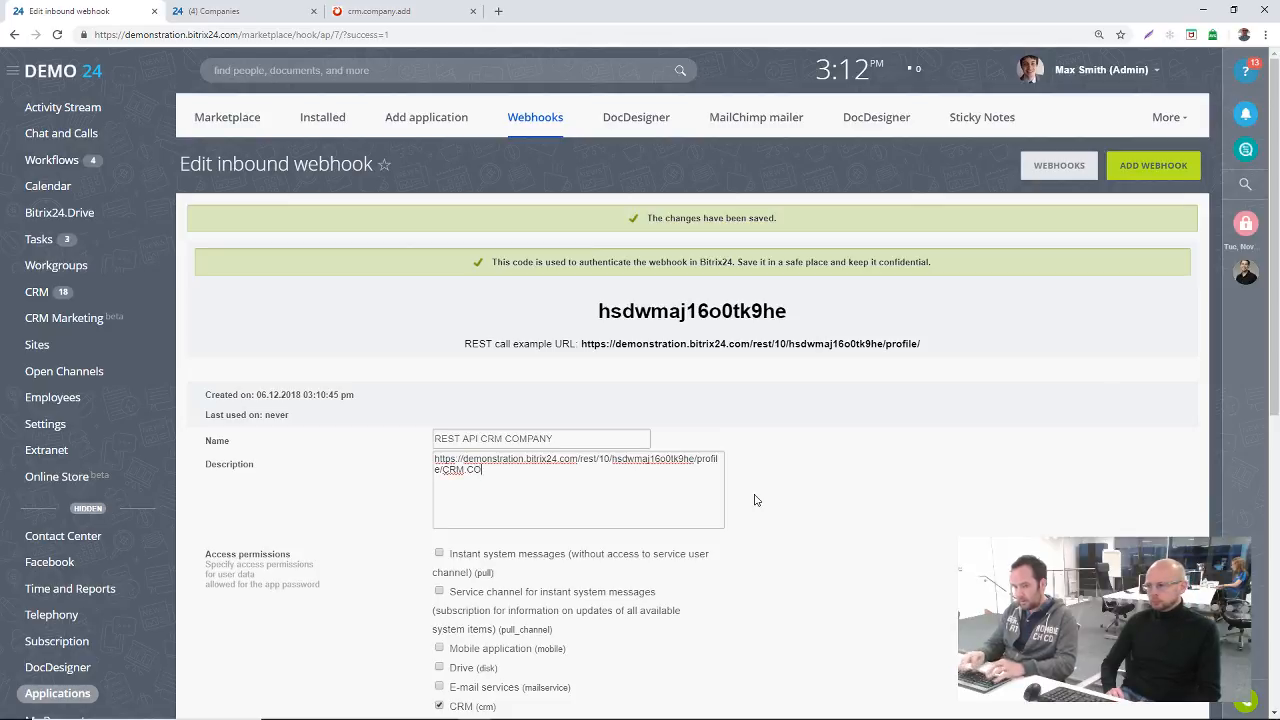
text(MPA)
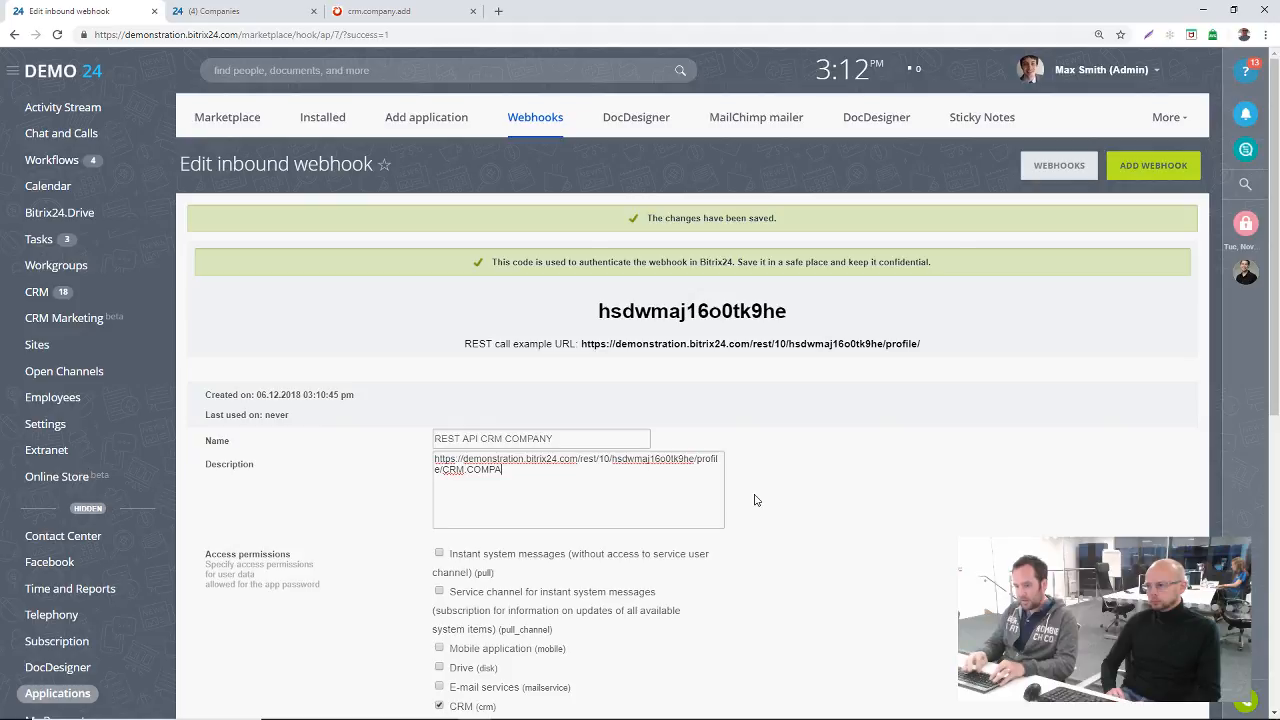
key(BackSpace)
key(BackSpace)
key(BackSpace)
key(BackSpace)
key(BackSpace)
key(BackSpace)
key(BackSpace)
key(BackSpace)
key(BackSpace)
key(Caps_Lock)
Step: Append crm.company.add?fields[TITLE]=MyCompanyName to the REST call URL in the Description field and select the whole URL
text(c)
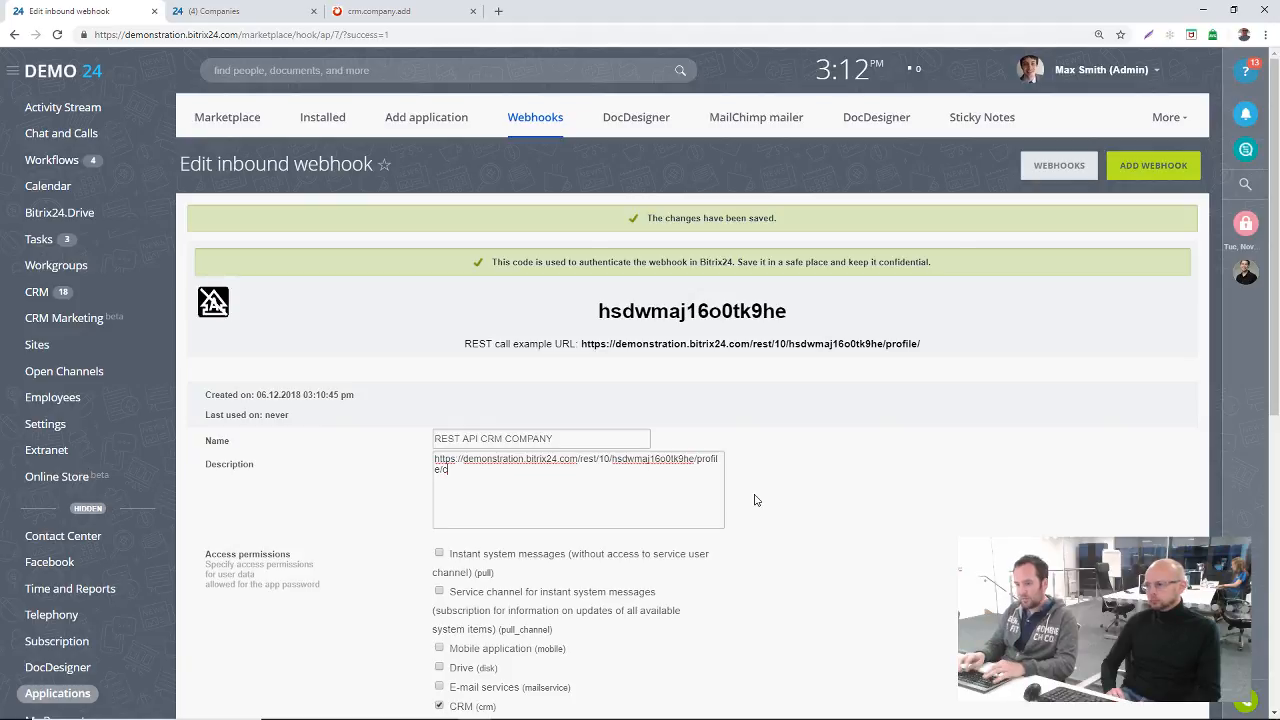
text(rm.company.add)
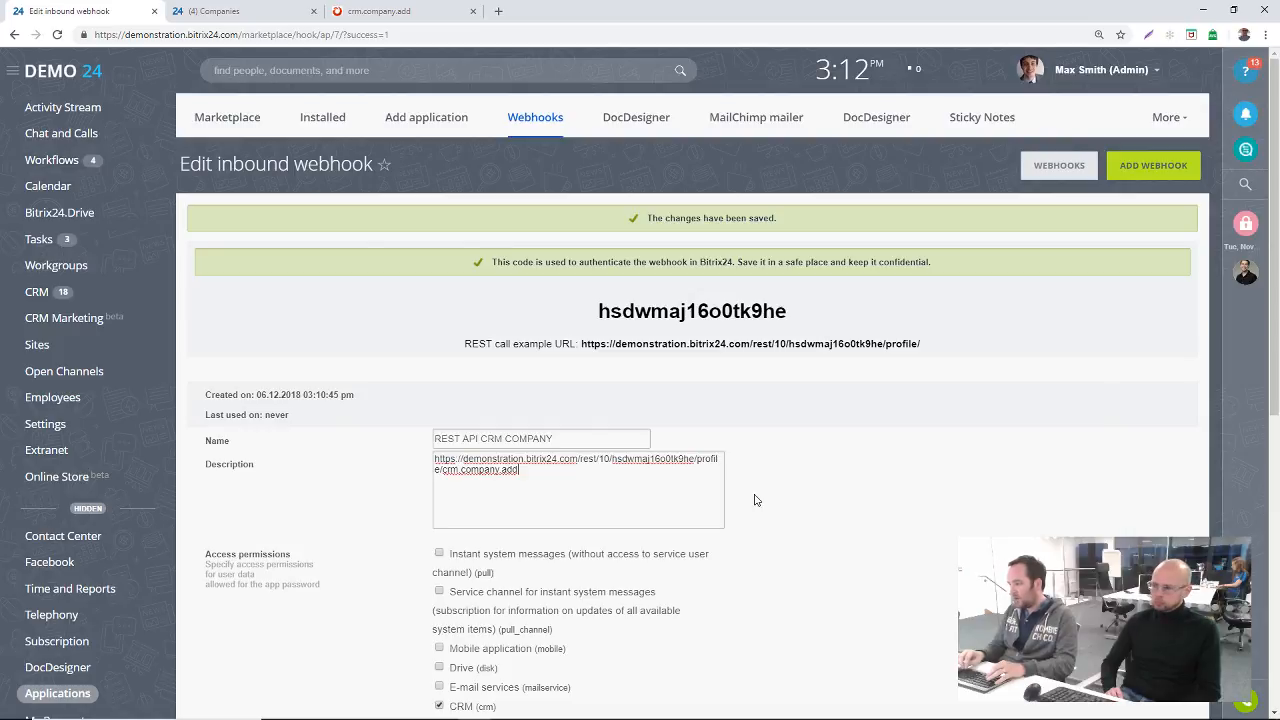
text(?fi)
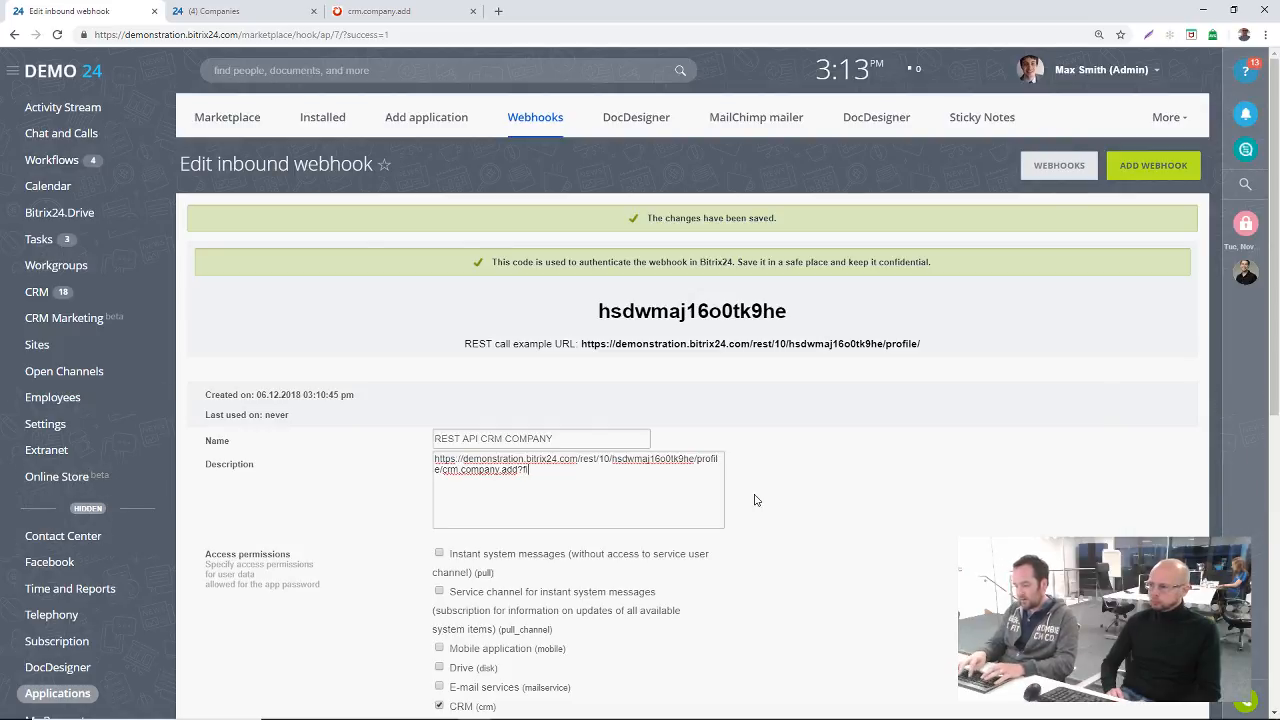
text(elds[)
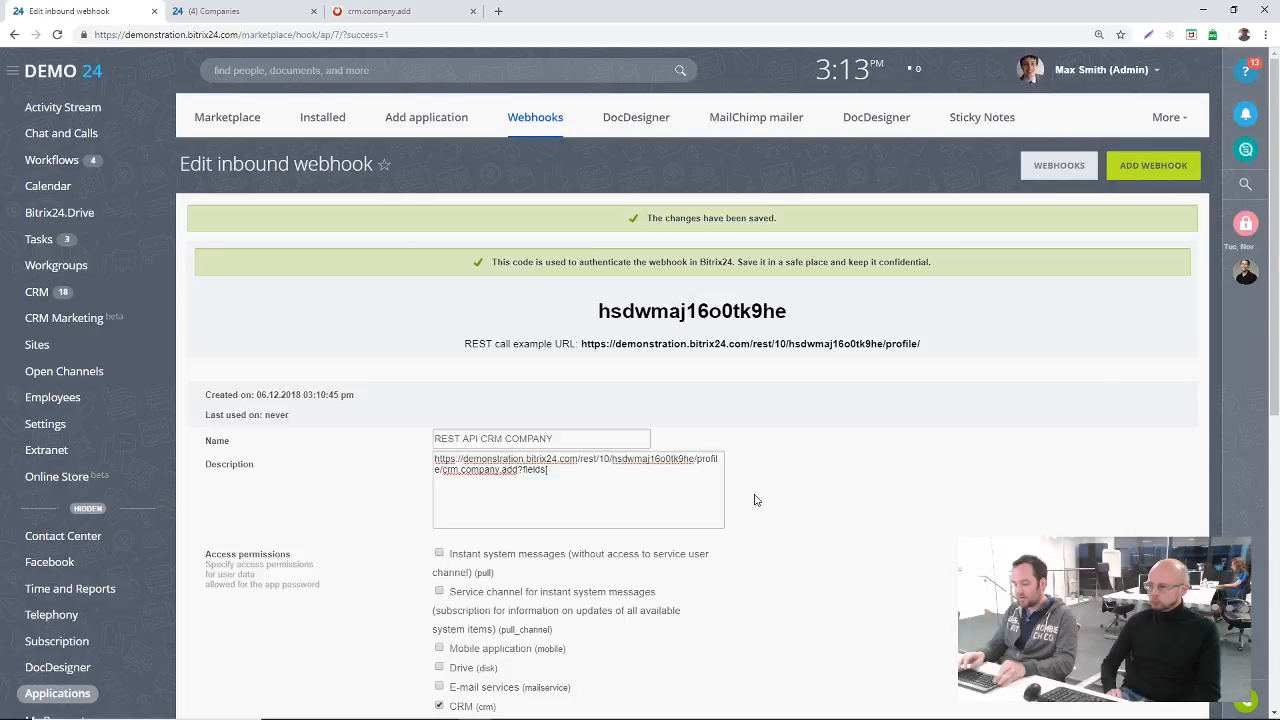
text(TITLE])
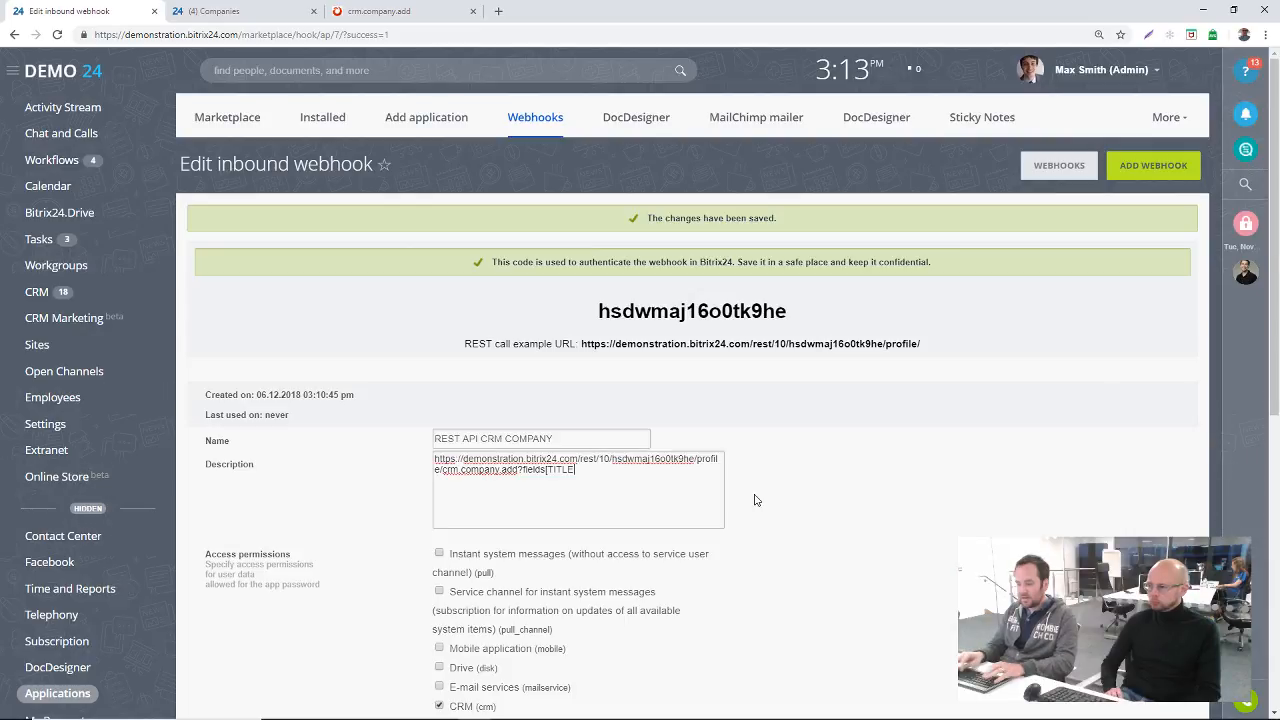
text(=MNy)
text(CompanyName)
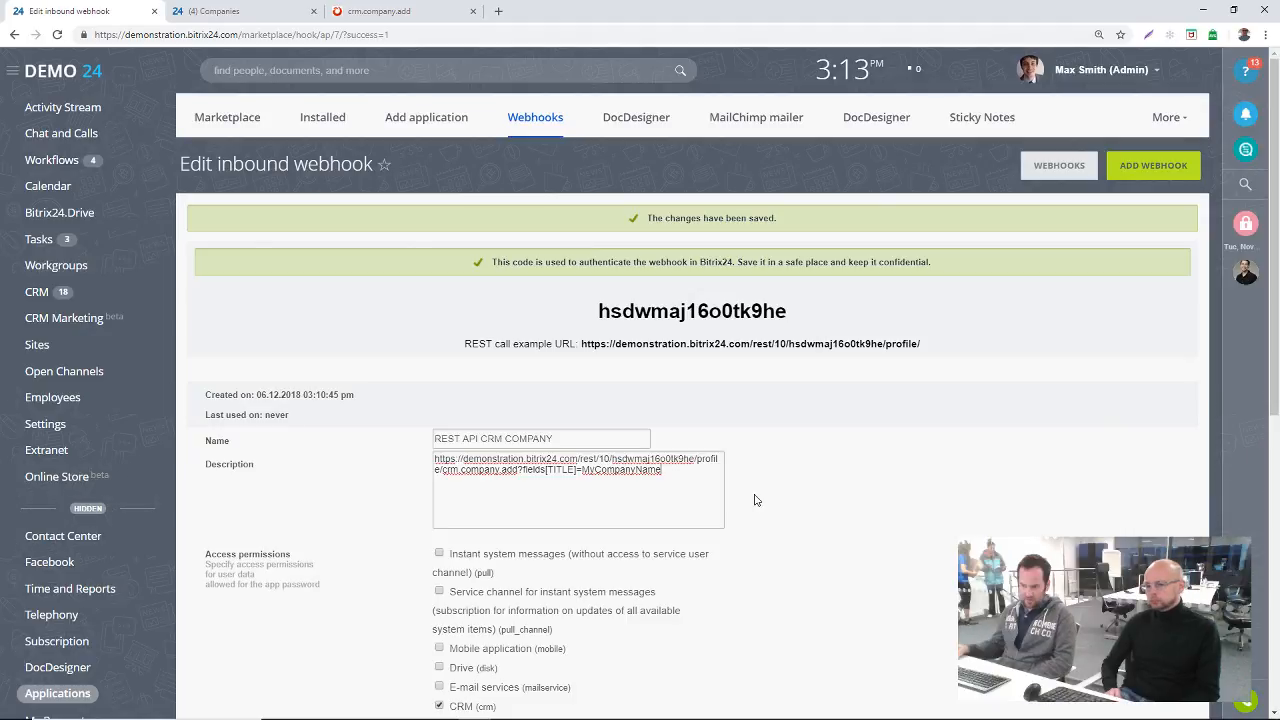
drag(715, 495, 416, 436)
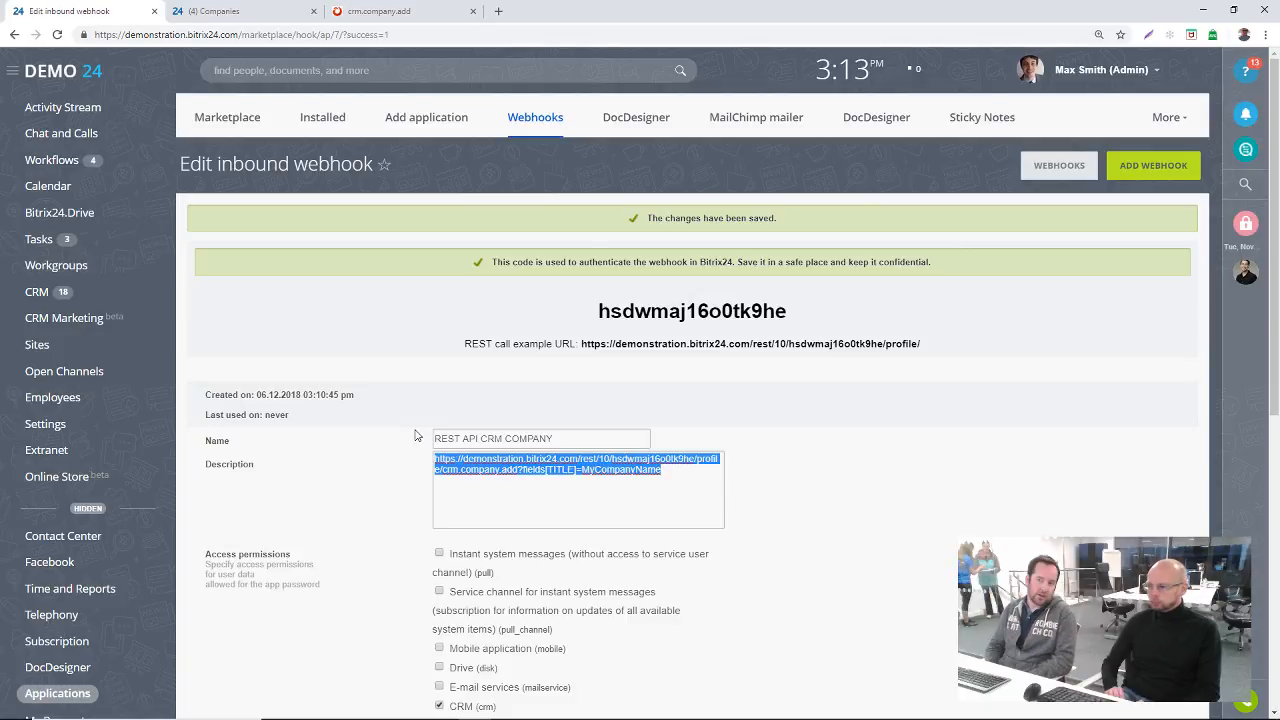
Step: Collapse the Companies methods in the API documentation to look over the other CRM sections, and return to the inbound webhook
click(384, 10)
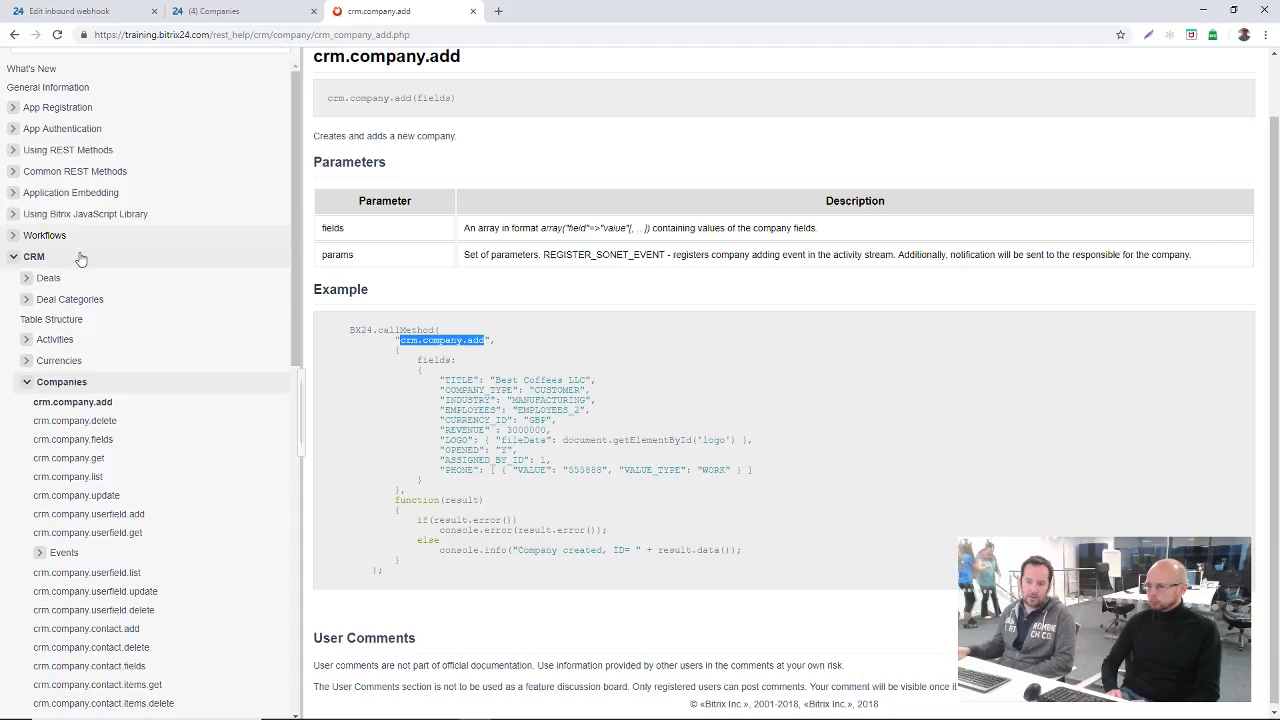
click(86, 383)
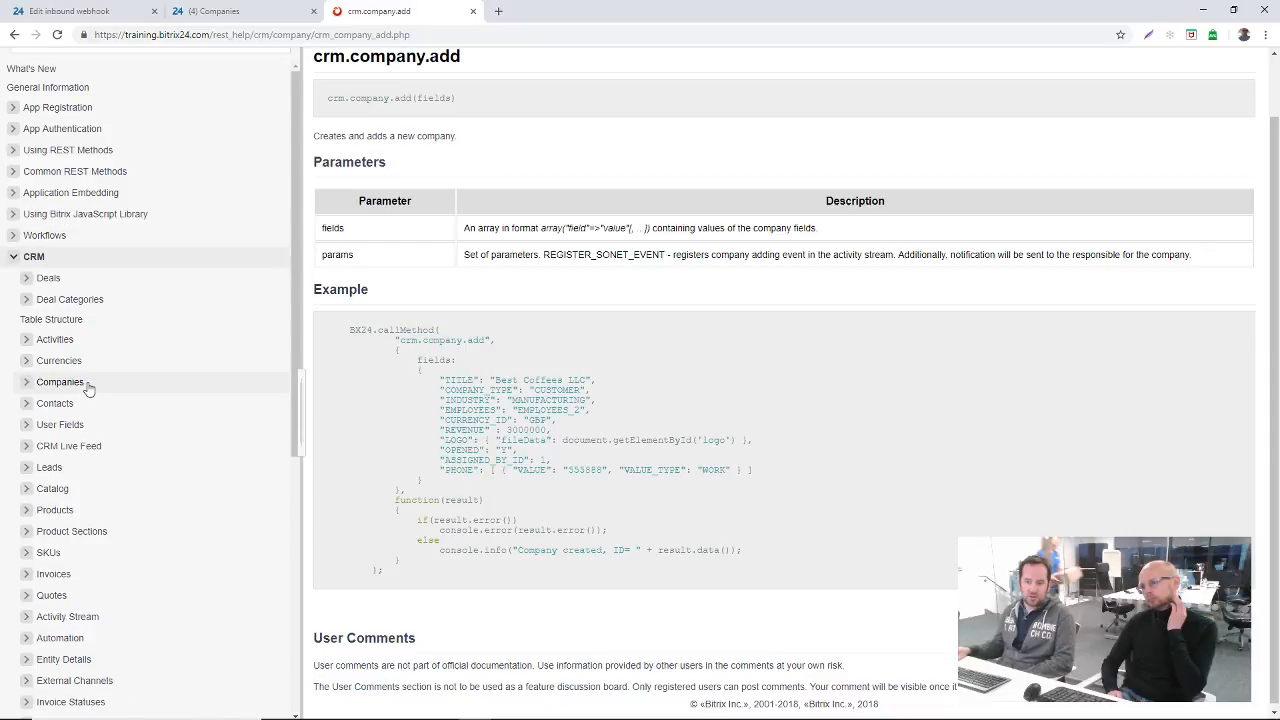
key(ctrl+1)
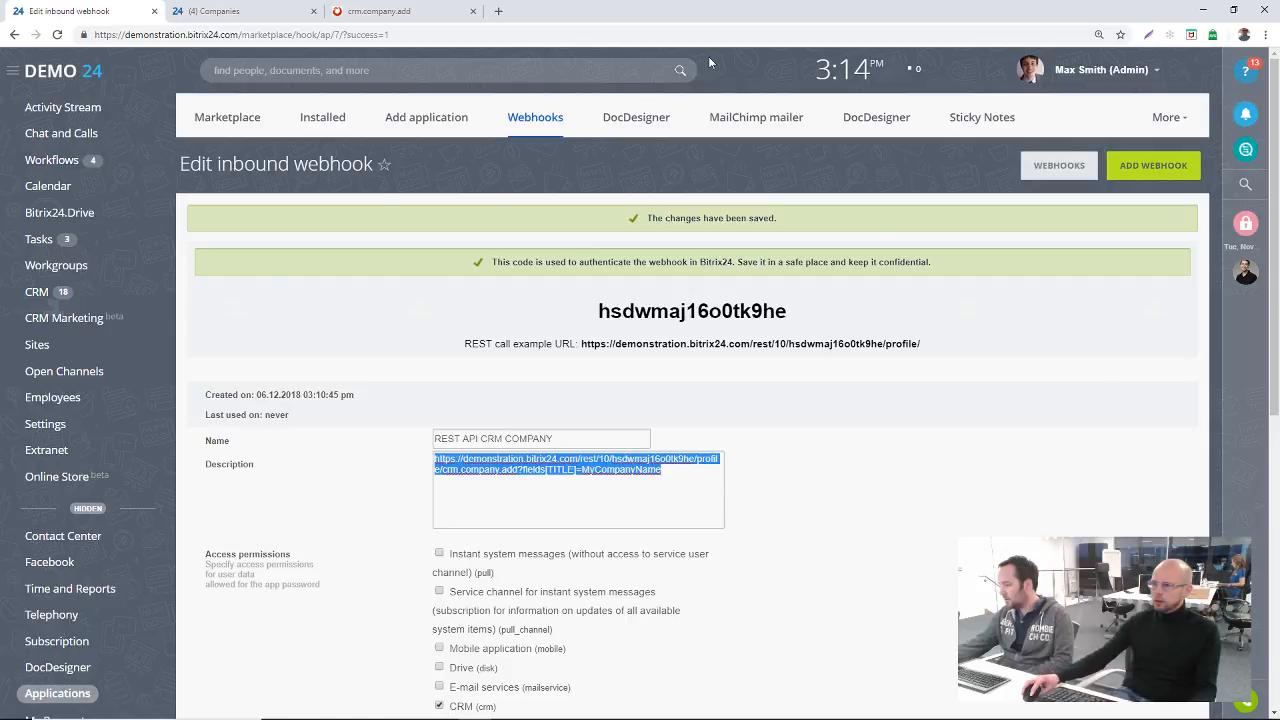
Step: Open the Tech Co card from the Companies list and hide its Website field
click(279, 12)
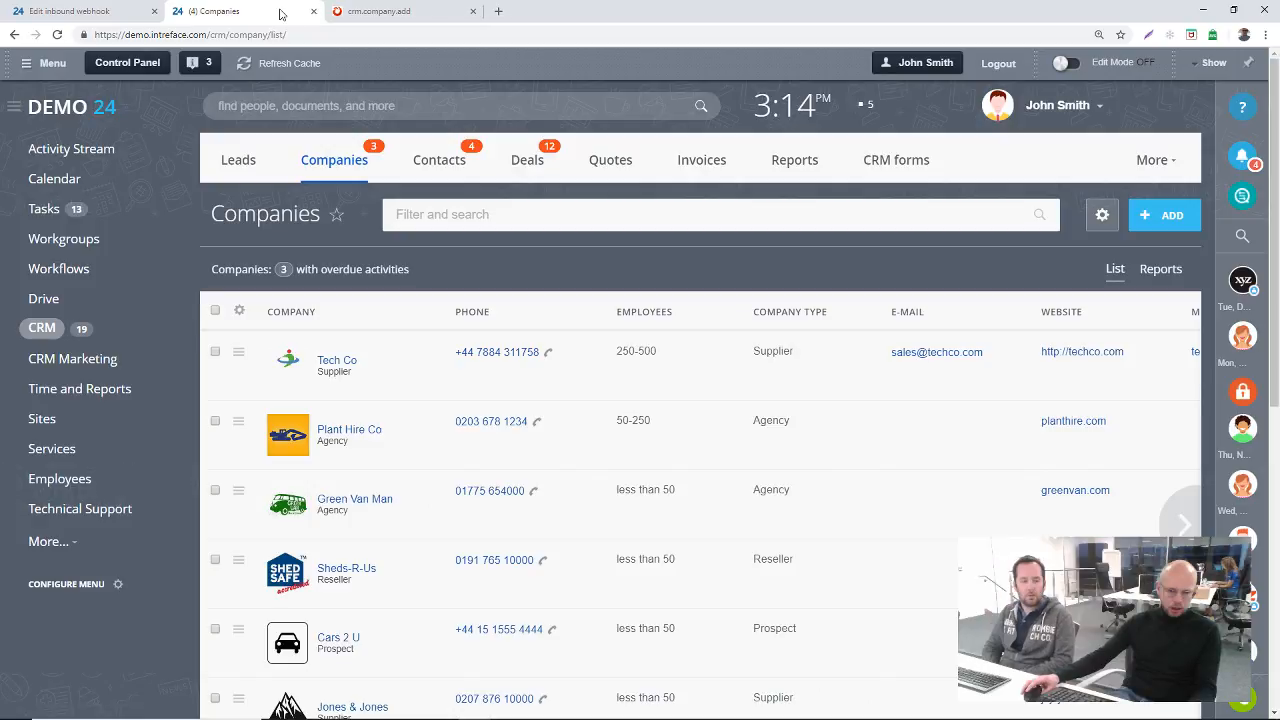
click(343, 372)
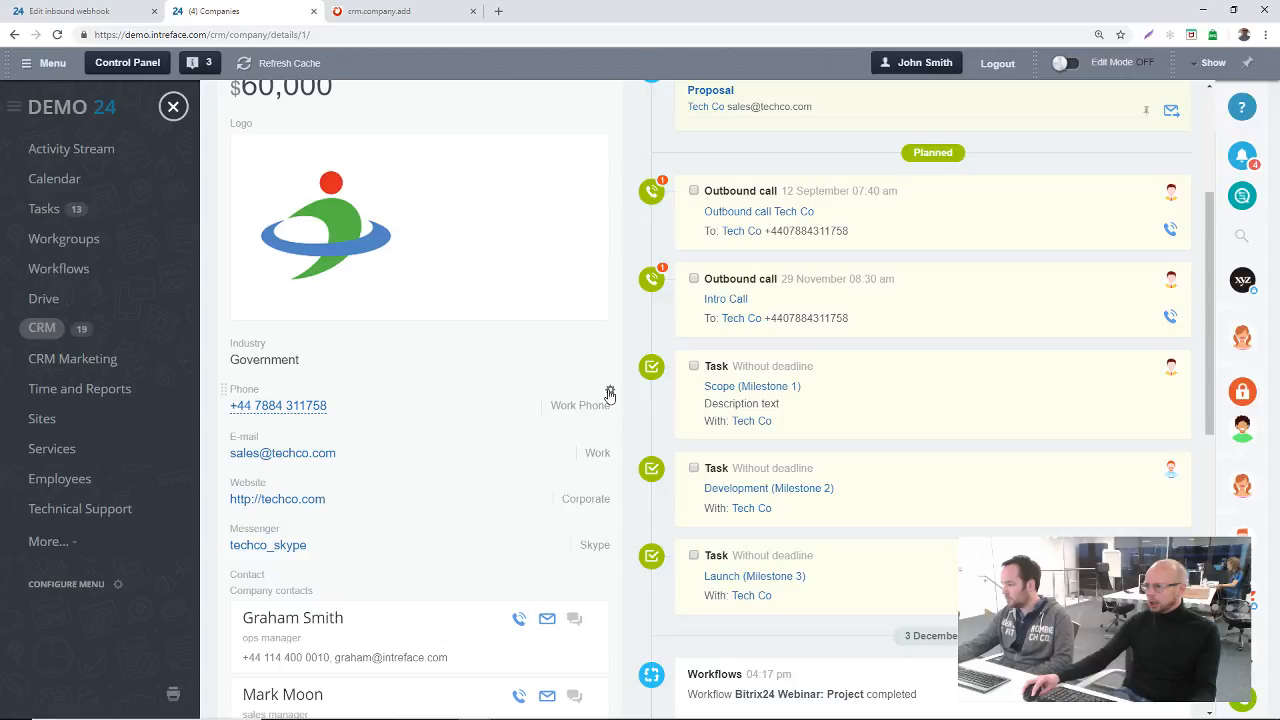
click(610, 392)
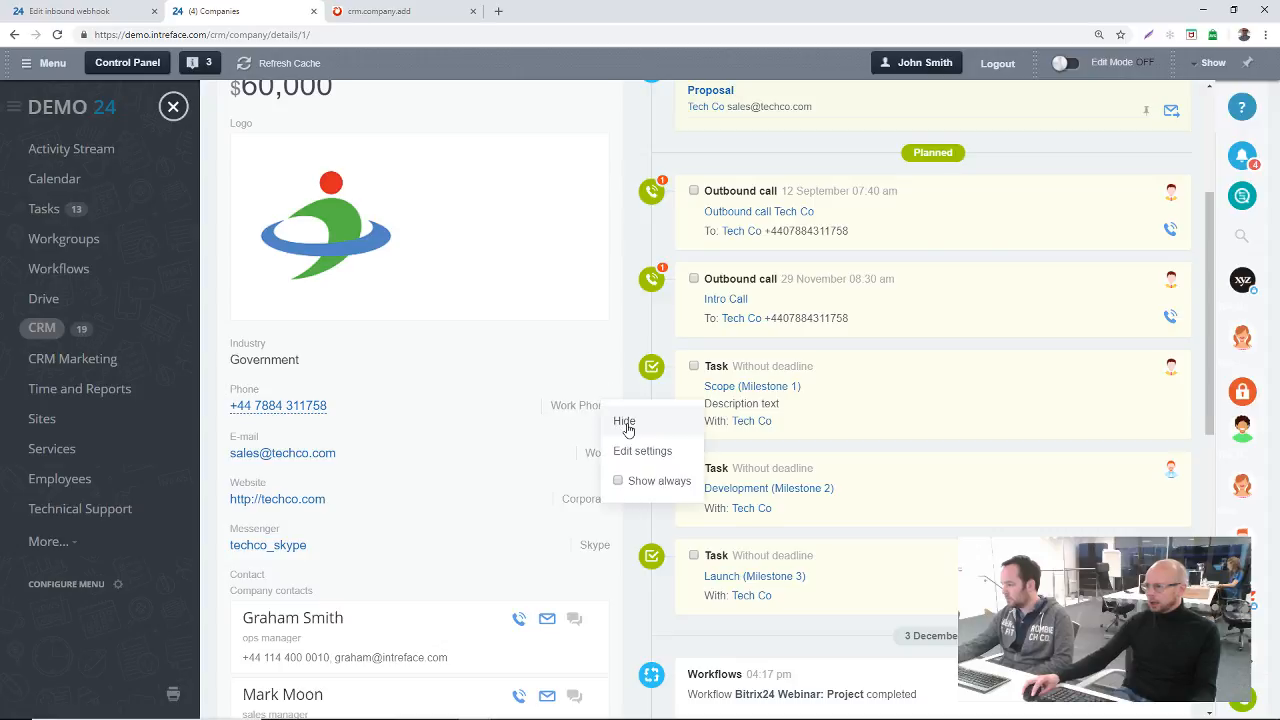
click(575, 432)
click(611, 426)
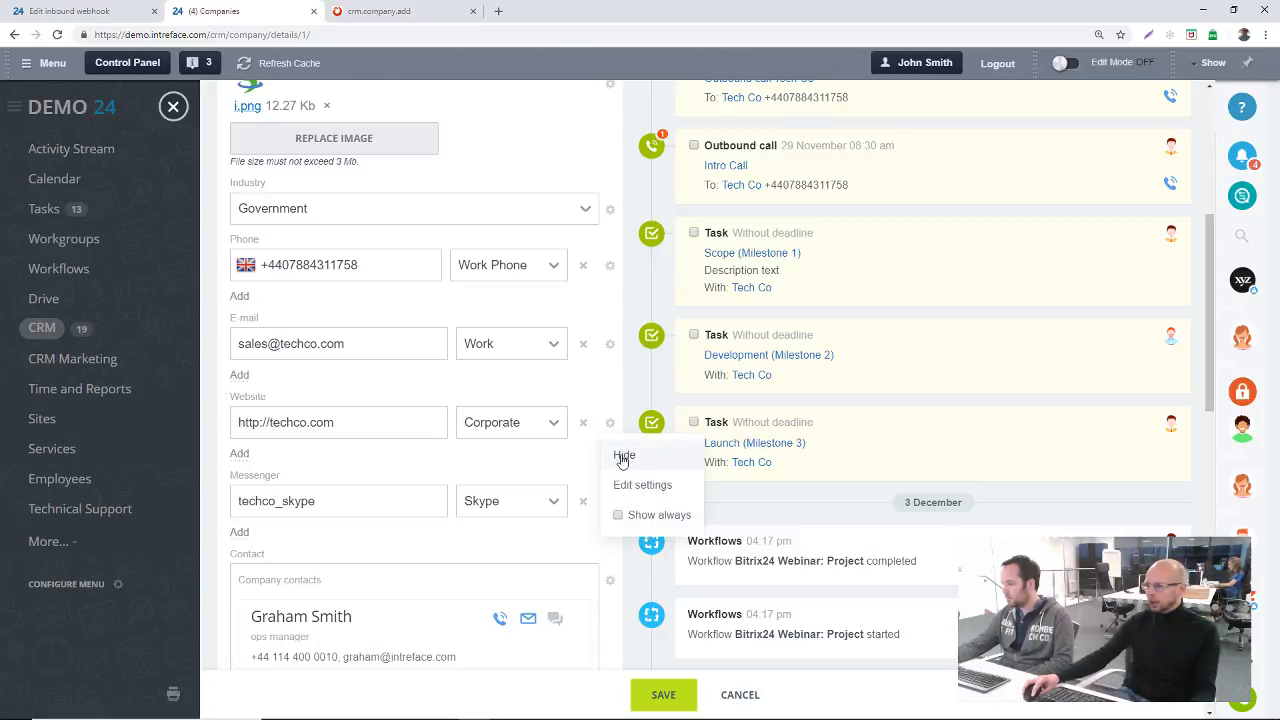
click(624, 456)
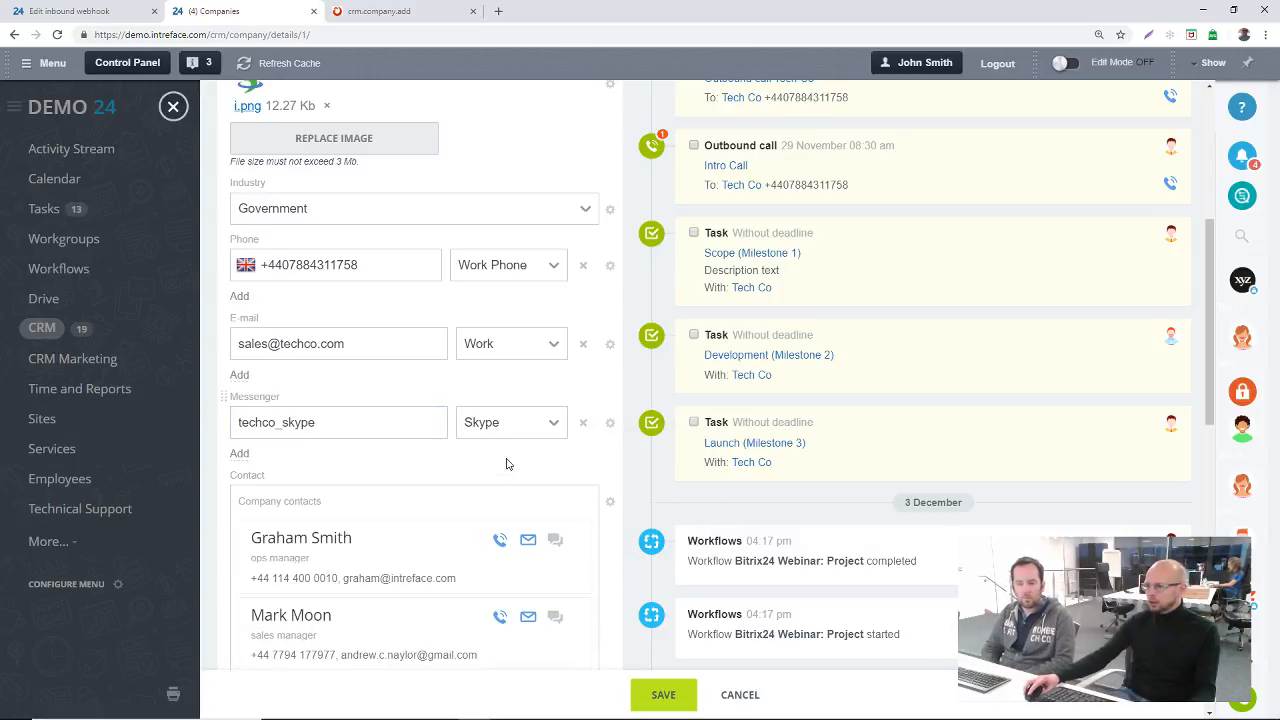
Step: Add the existing Website field back to the Tech Co card and place it between Messenger and Contact
scroll(506, 463, down, 5)
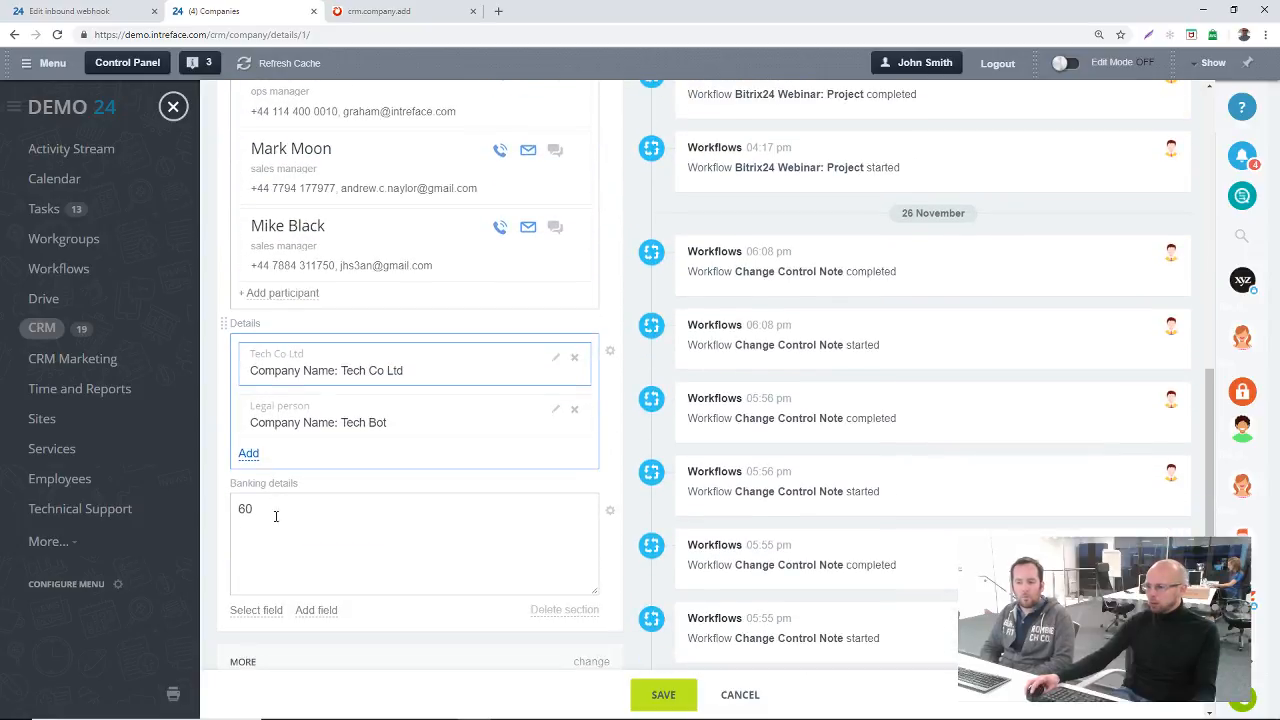
click(258, 610)
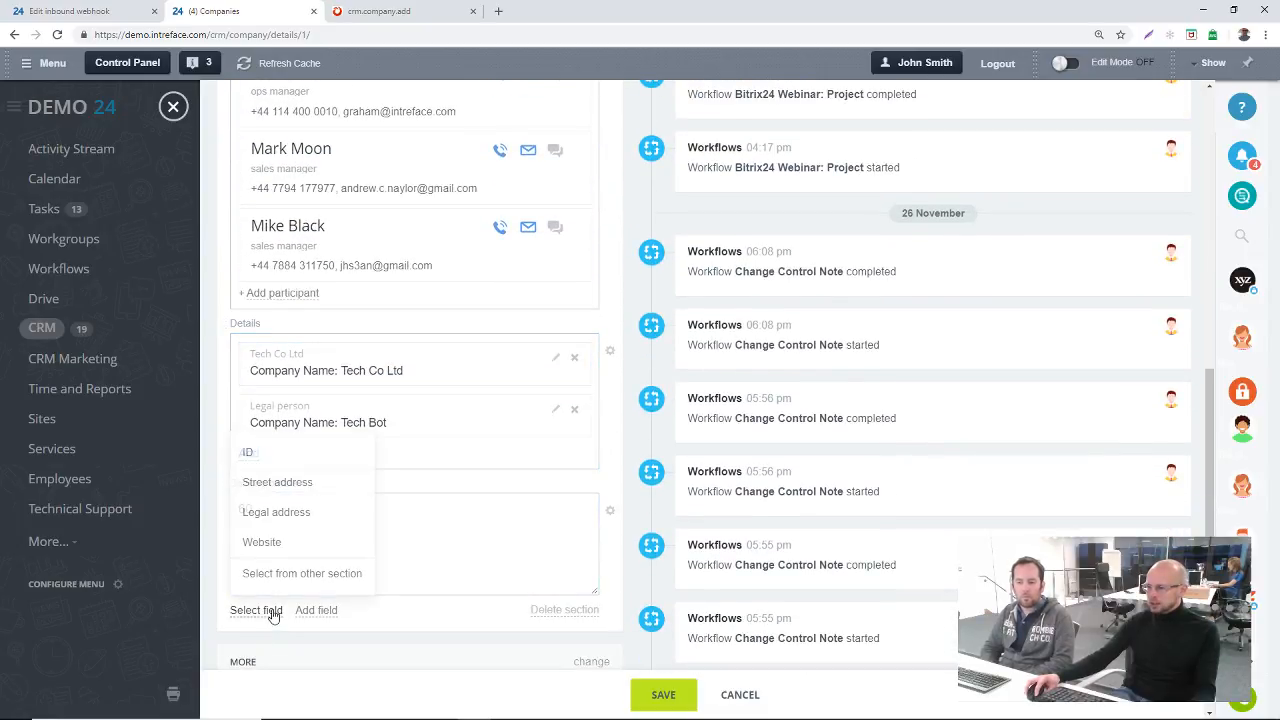
click(310, 542)
drag(224, 609, 303, 297)
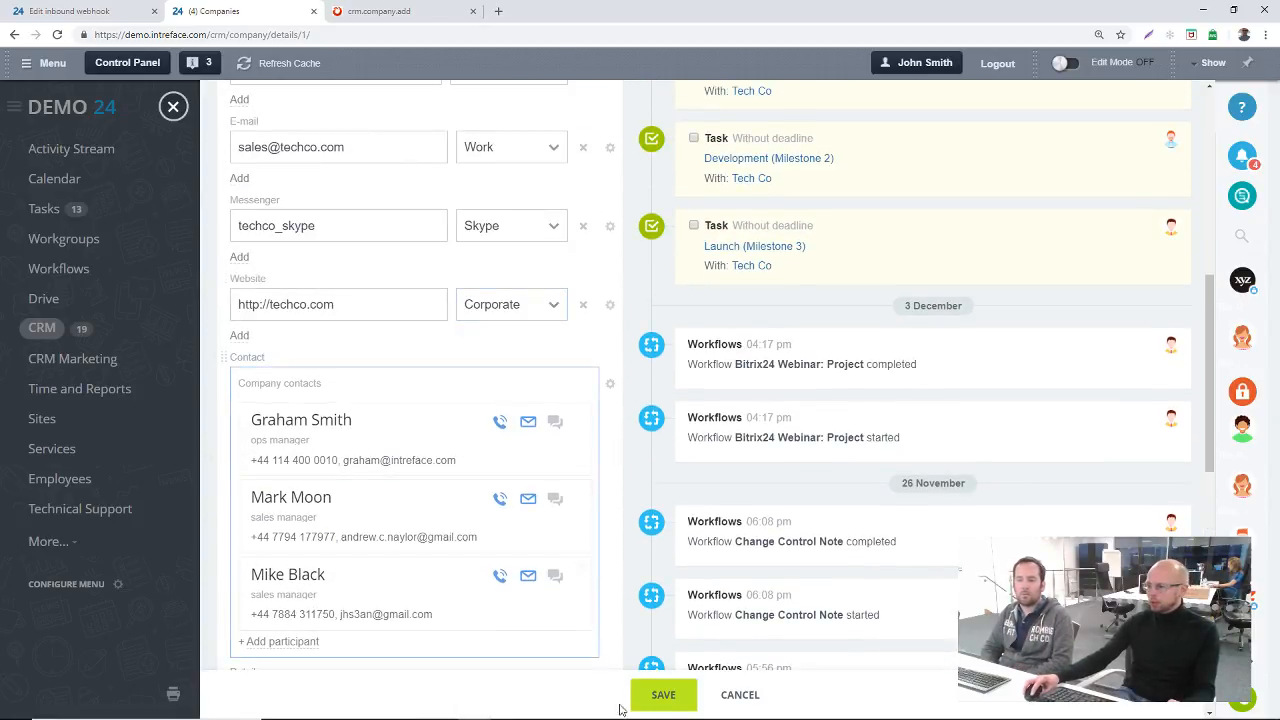
click(611, 306)
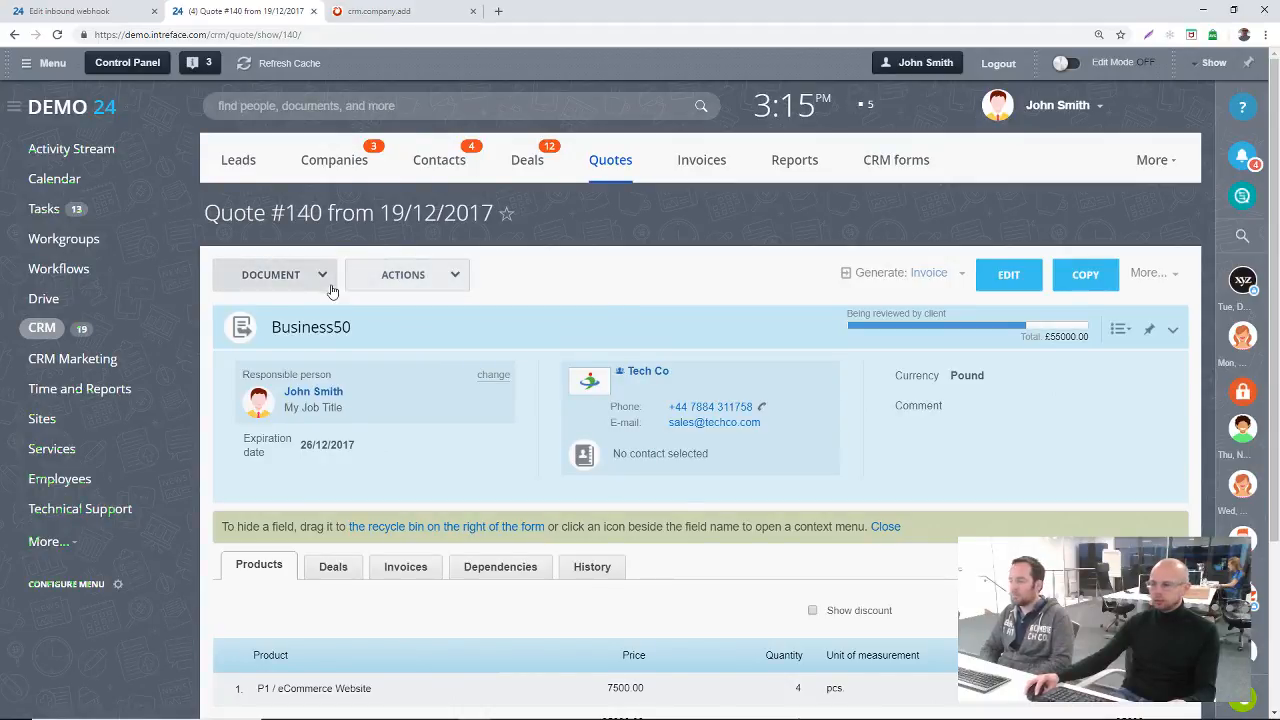
Step: View the Business50 quote's document list, close it and open the document templates through adding a new template
click(330, 288)
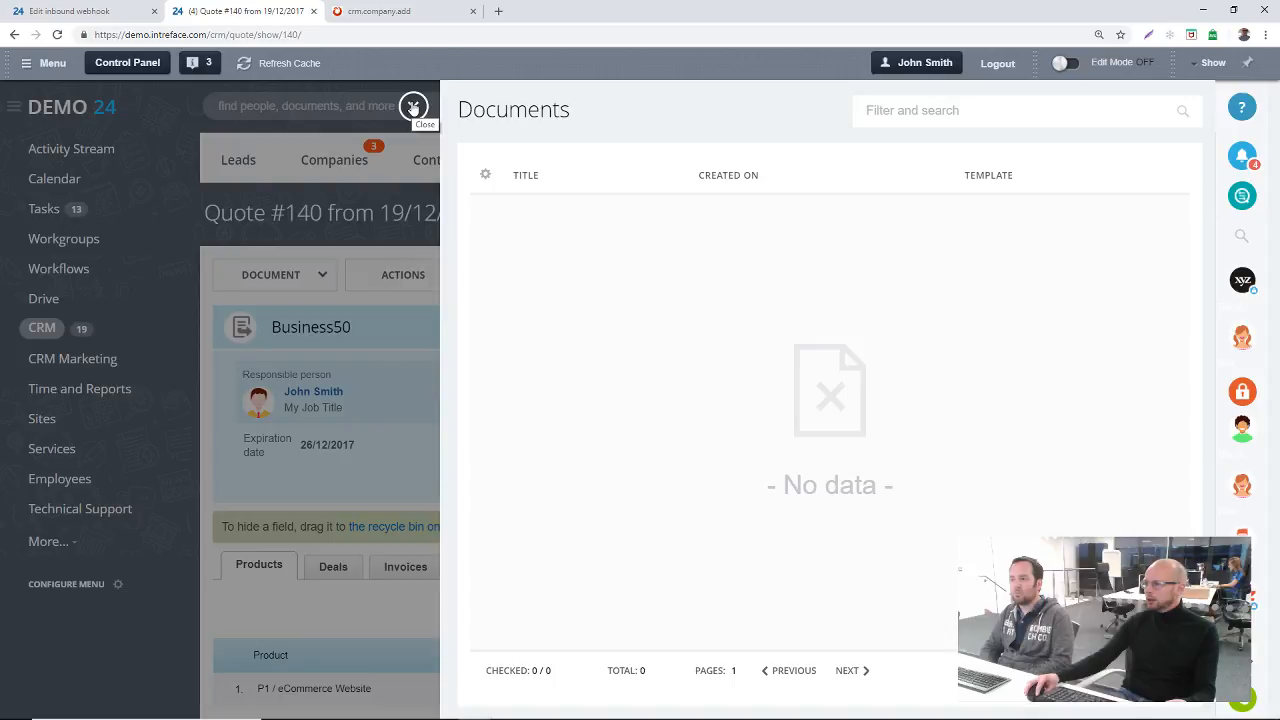
click(413, 107)
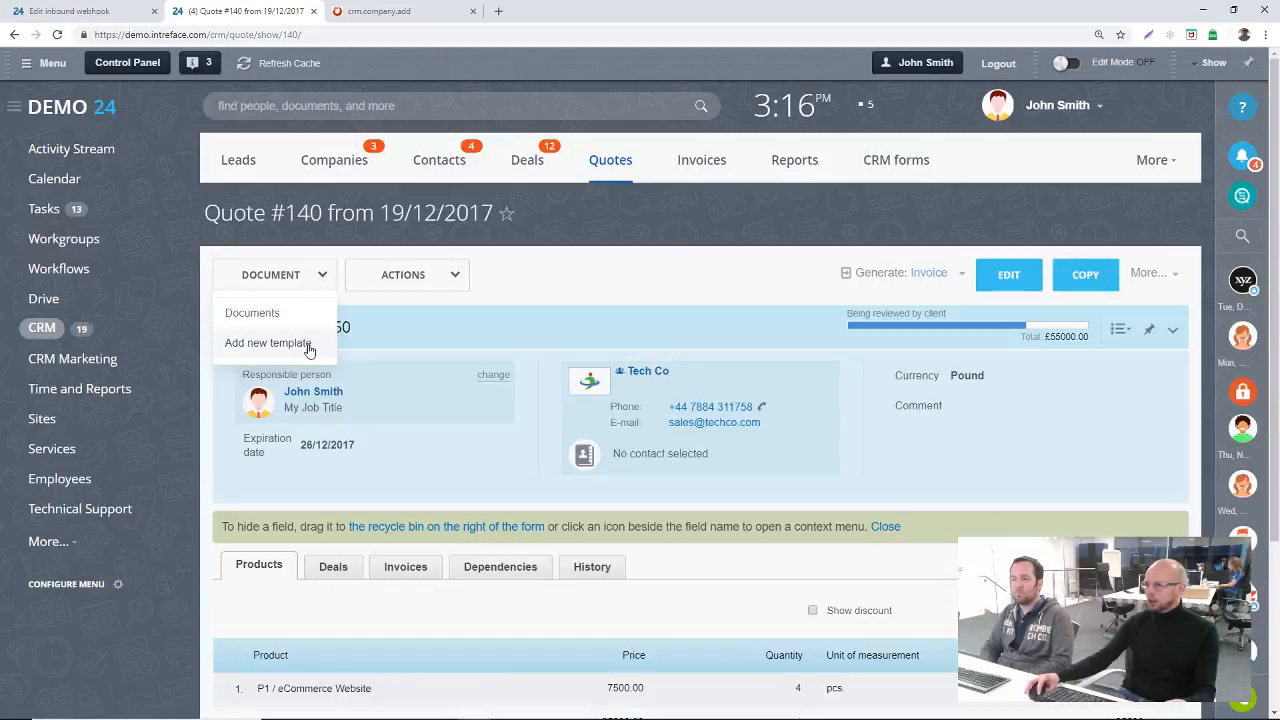
click(267, 343)
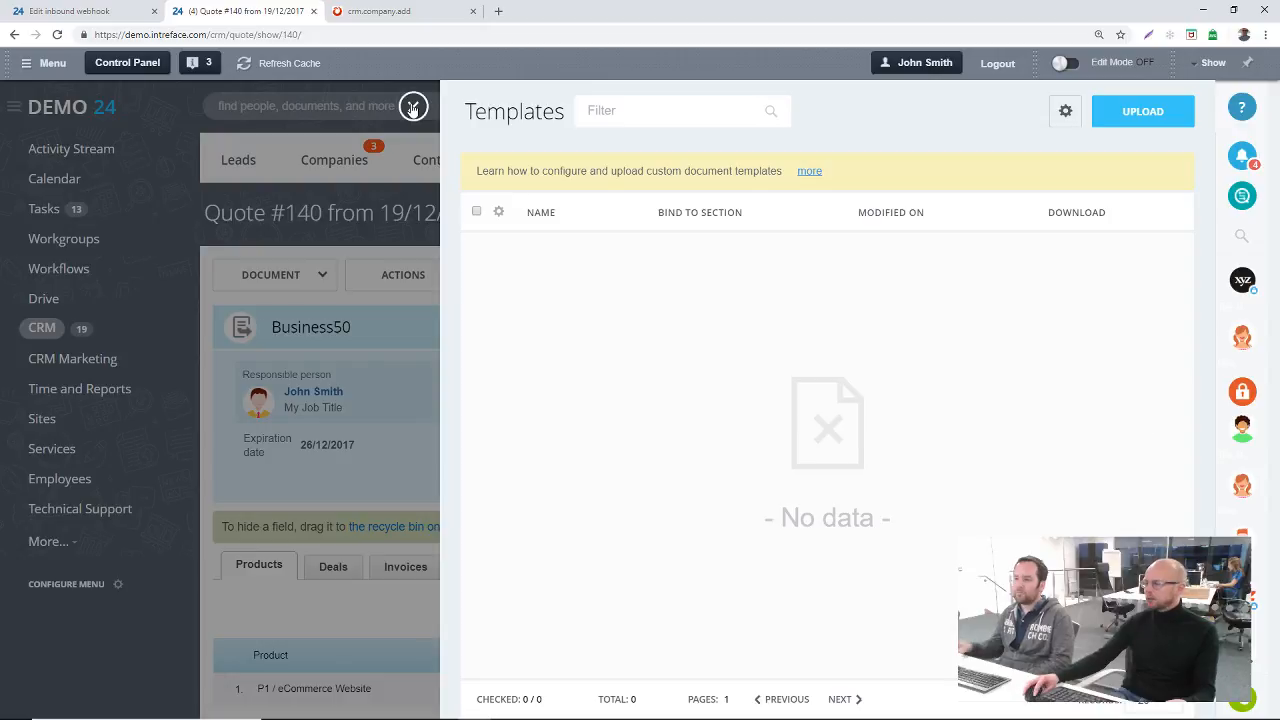
Step: Install the Quote (UK) template from the UK template library and return to the template list
click(1067, 118)
mouse_move(1050, 179)
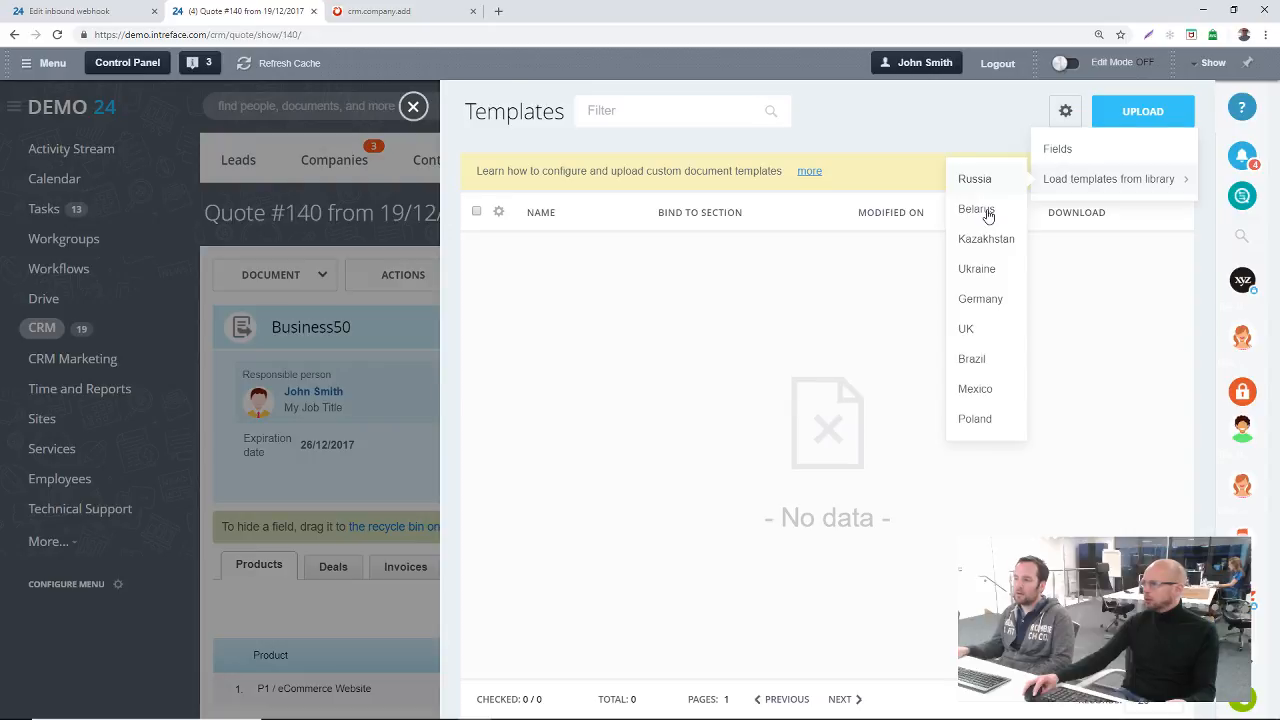
click(988, 217)
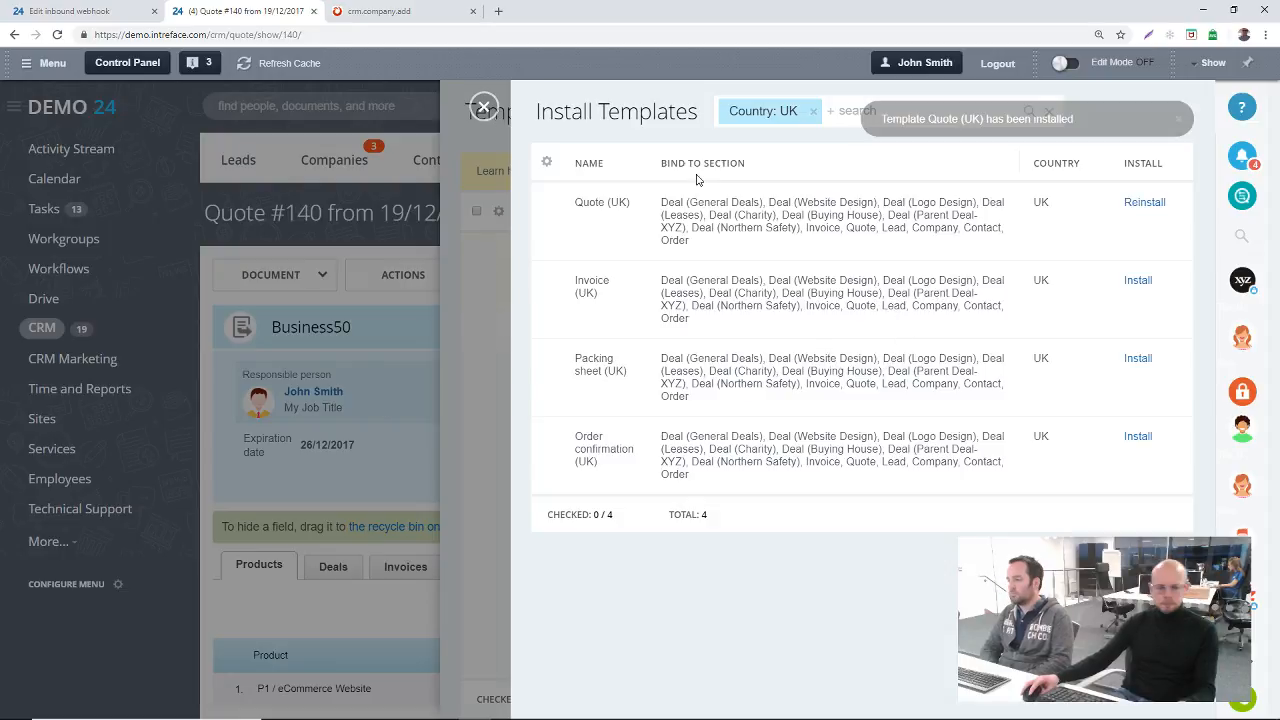
click(484, 107)
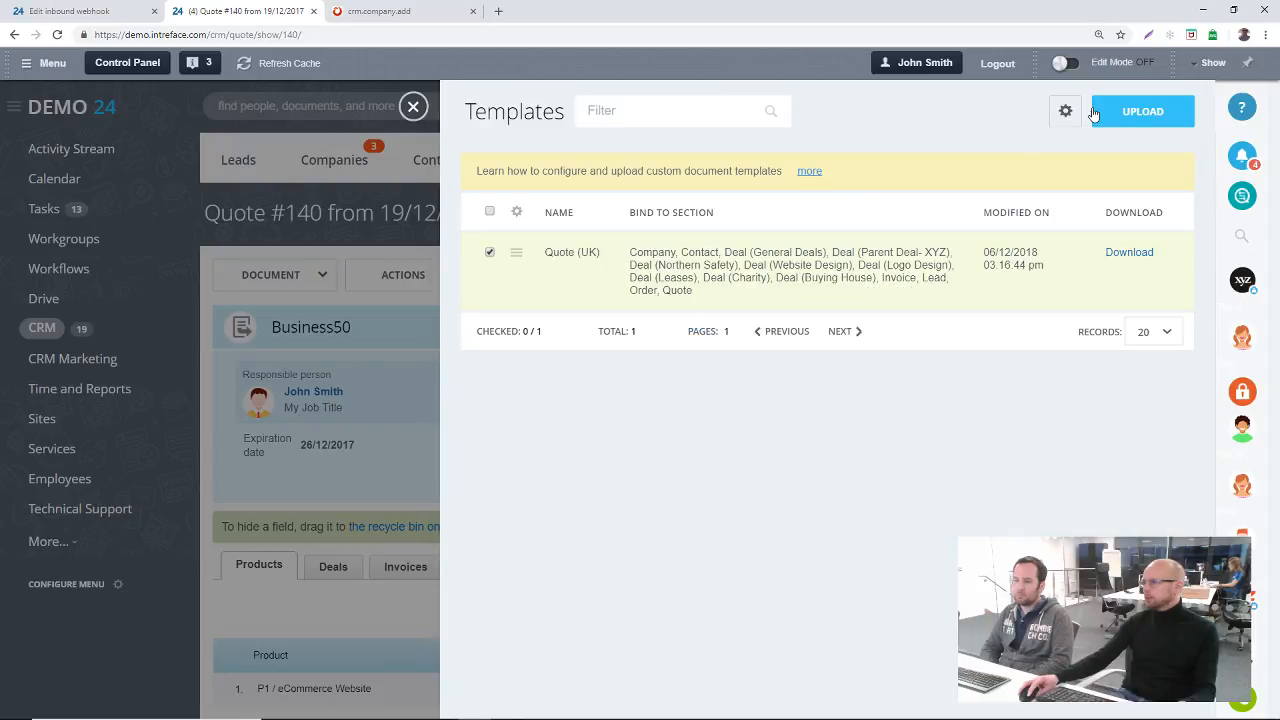
Step: Open the template fields for the Quote source, examine the Comment field and its symbolic code, and close the list
click(1065, 111)
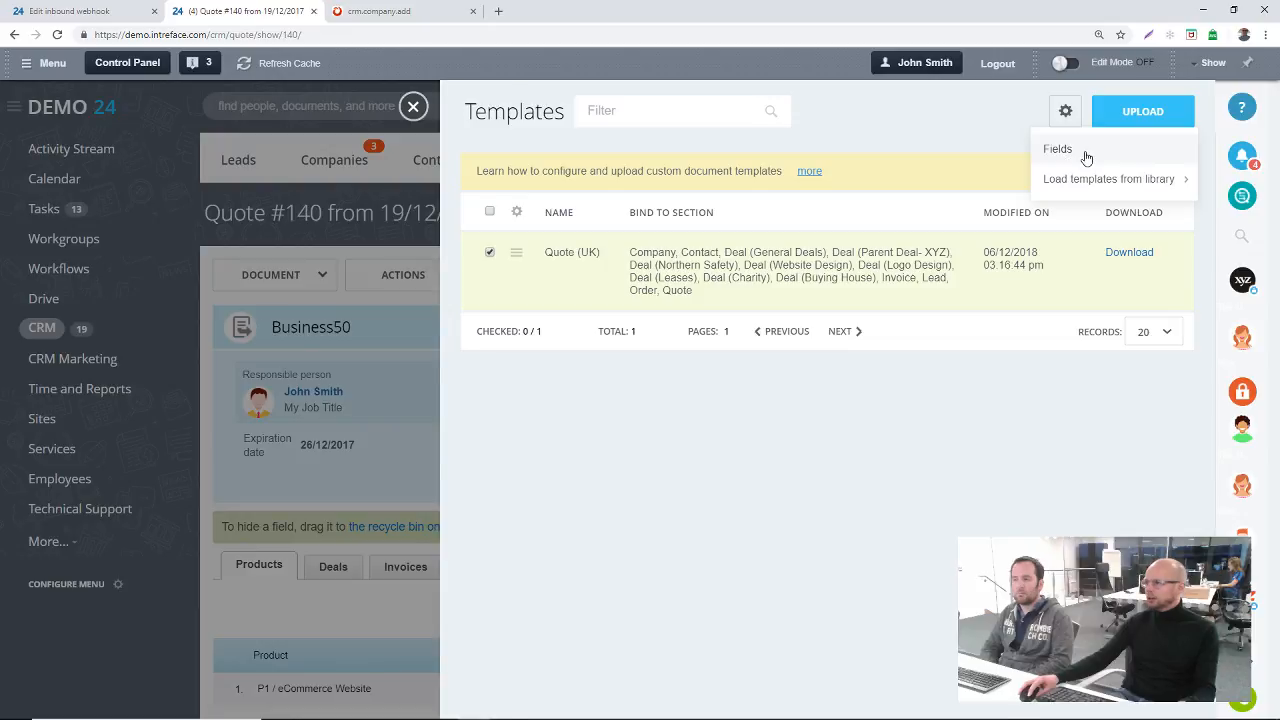
click(1058, 149)
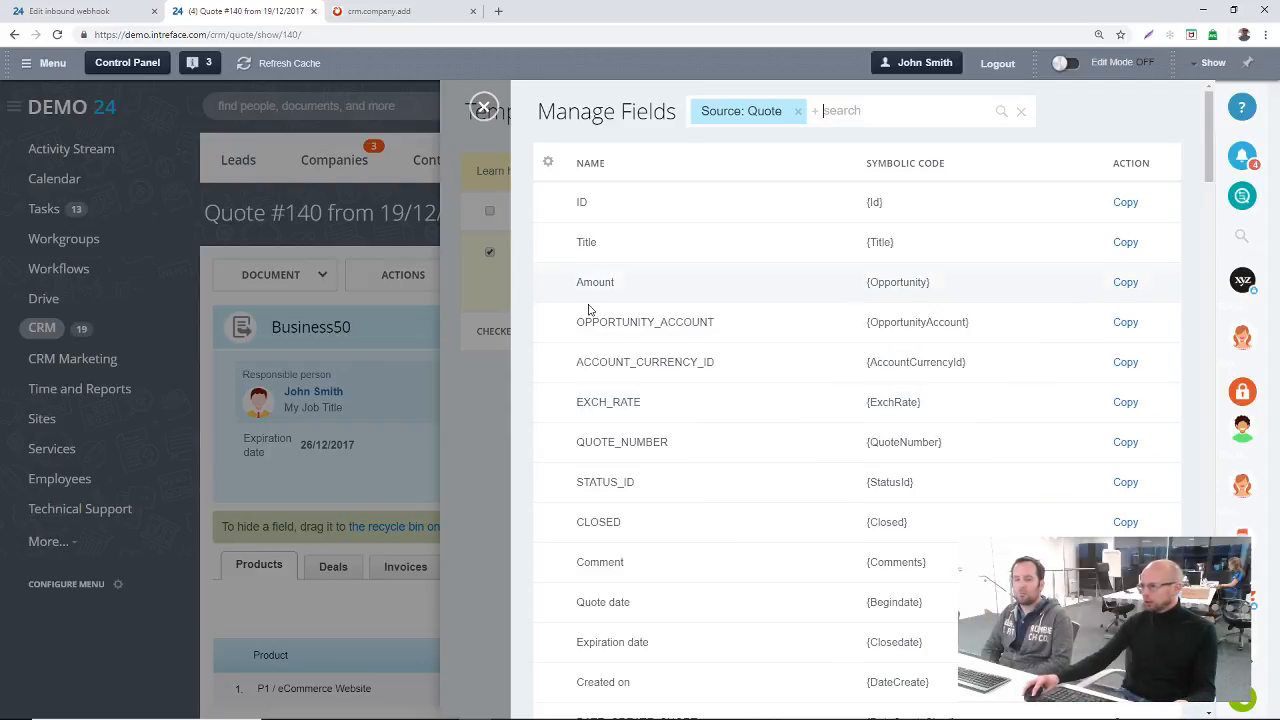
scroll(726, 429, down, 3)
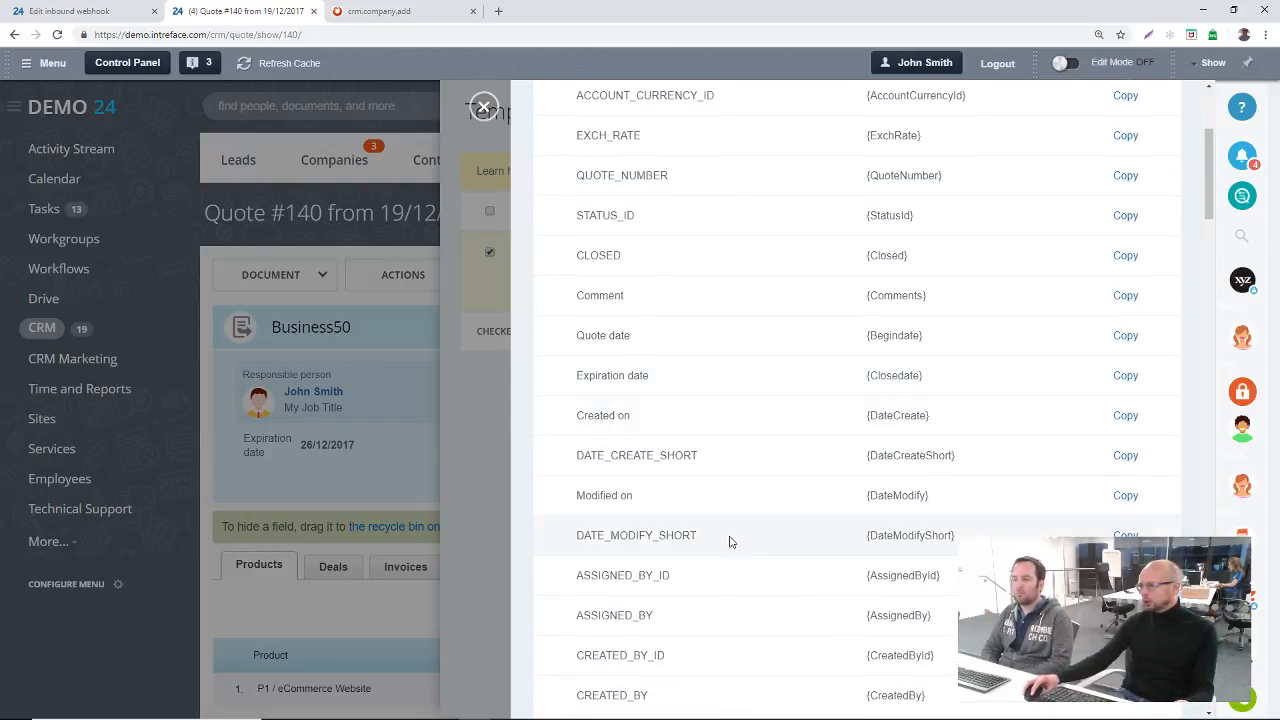
drag(631, 297, 576, 308)
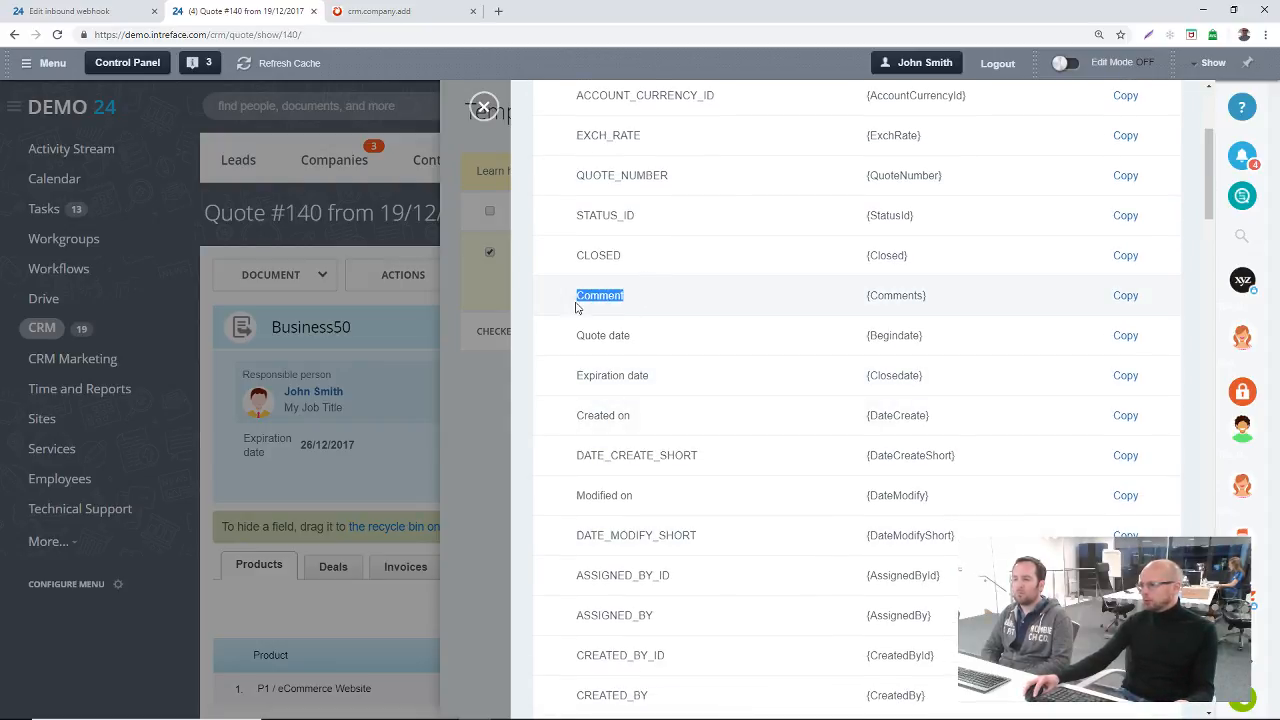
drag(928, 296, 846, 294)
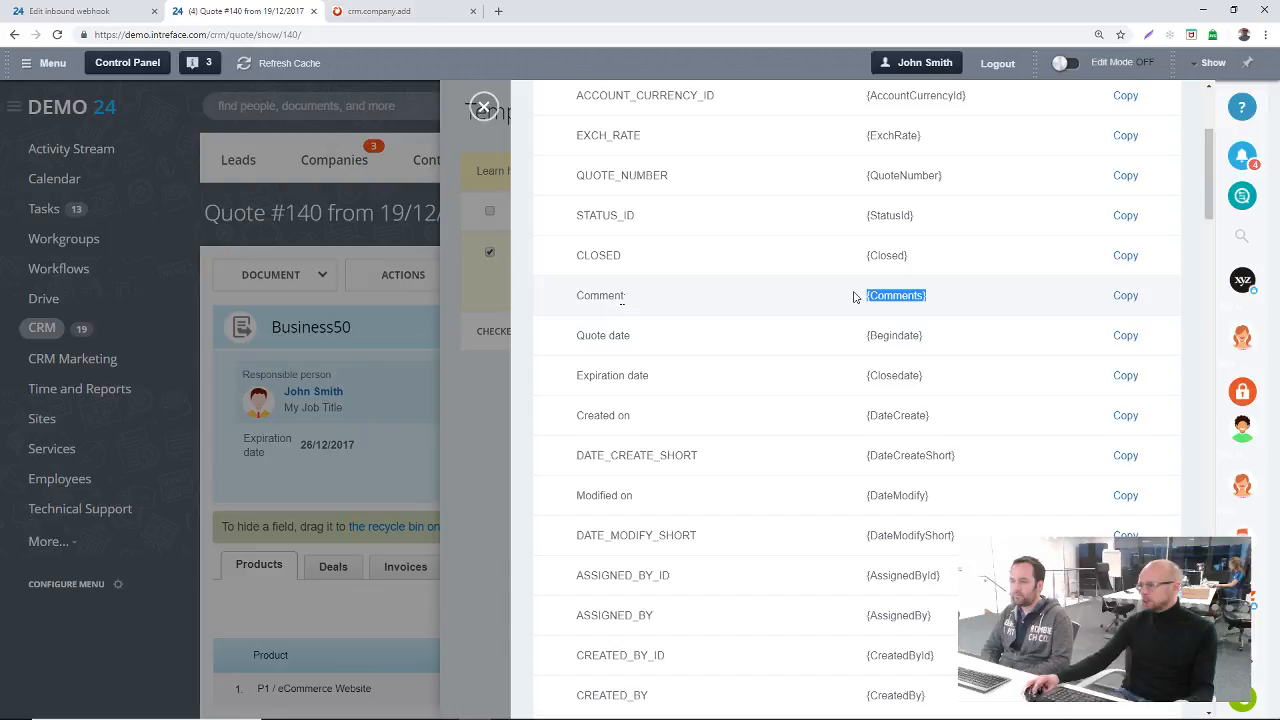
key(Escape)
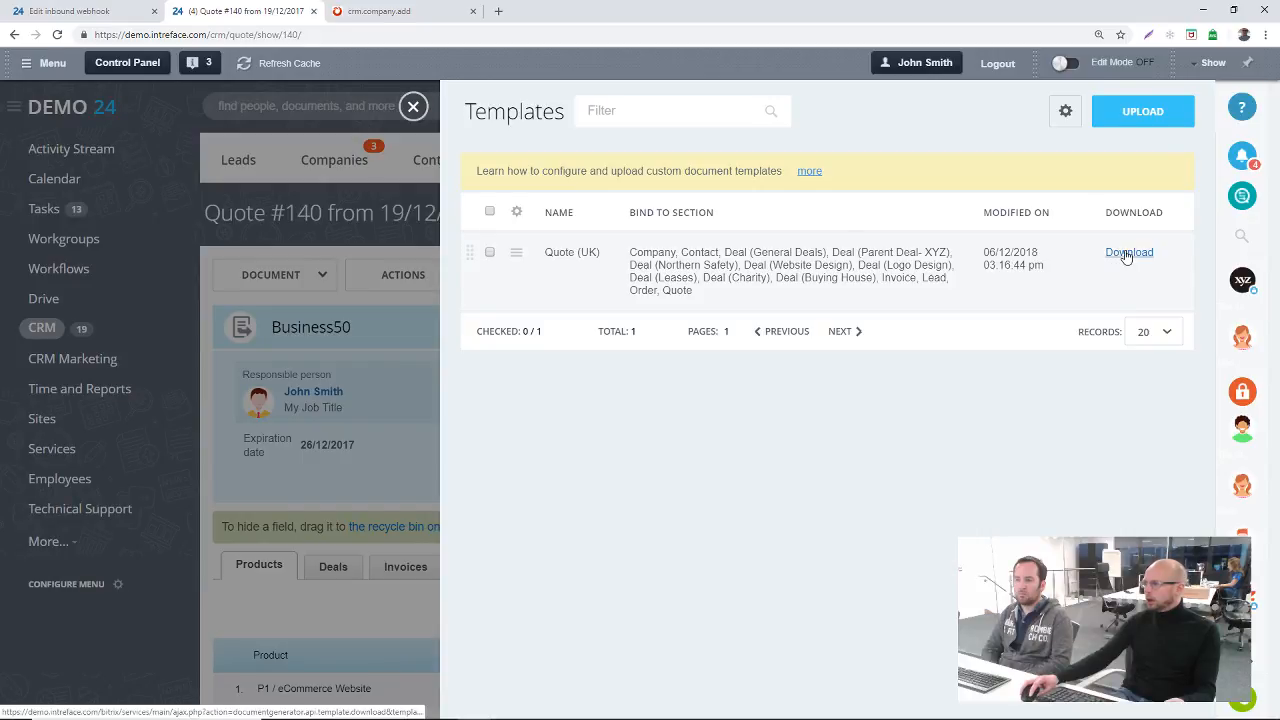
Step: Open the Quote (UK) template for editing and review its CRM section bindings, template users, country and auto numbering
click(516, 252)
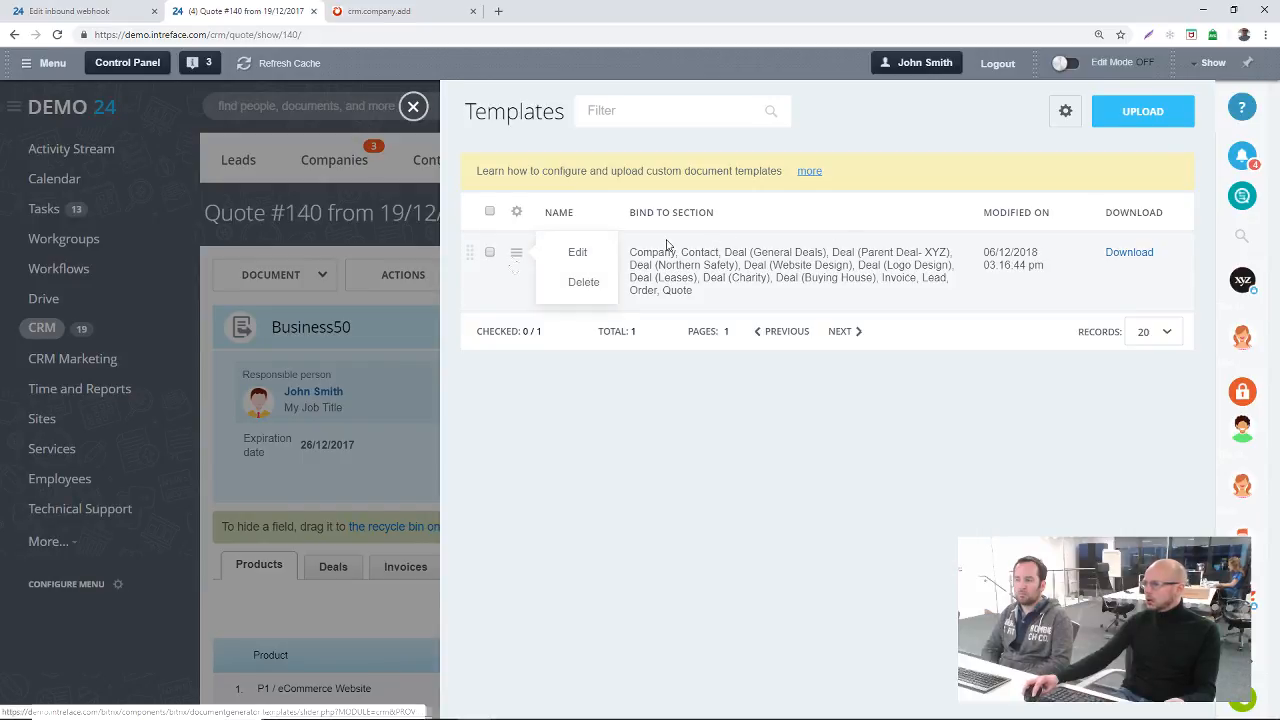
click(687, 493)
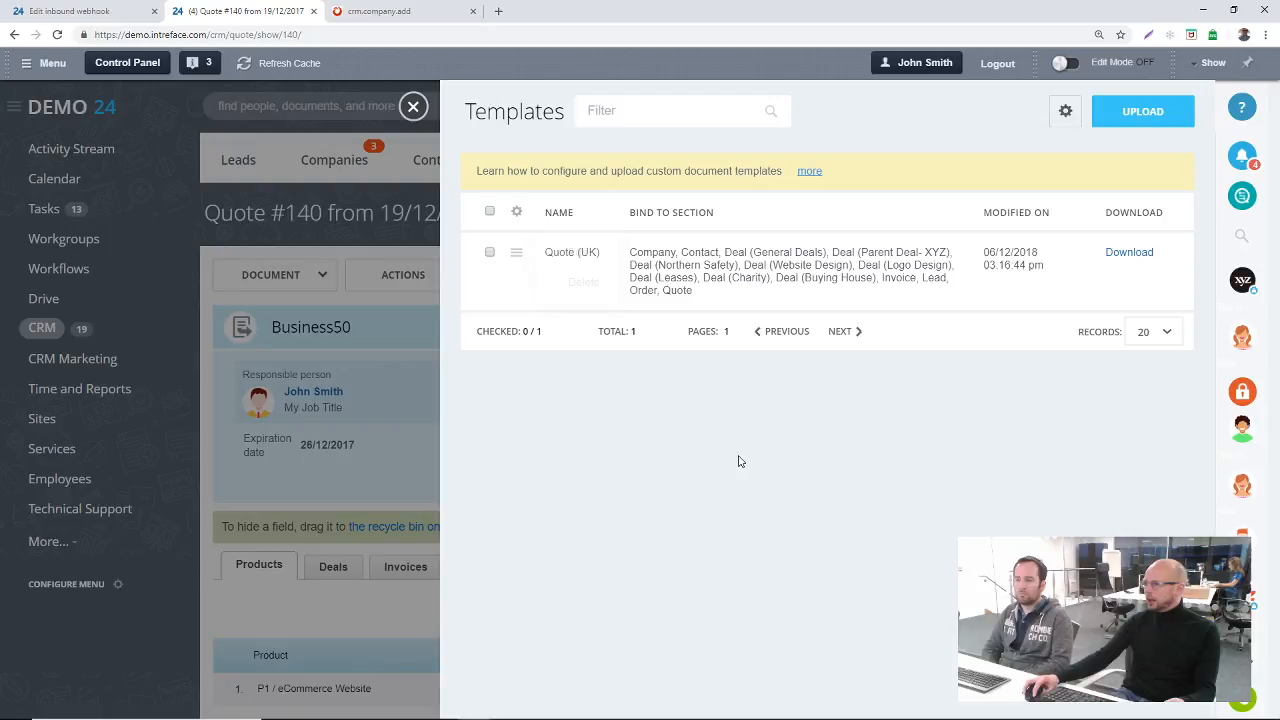
click(520, 255)
click(563, 257)
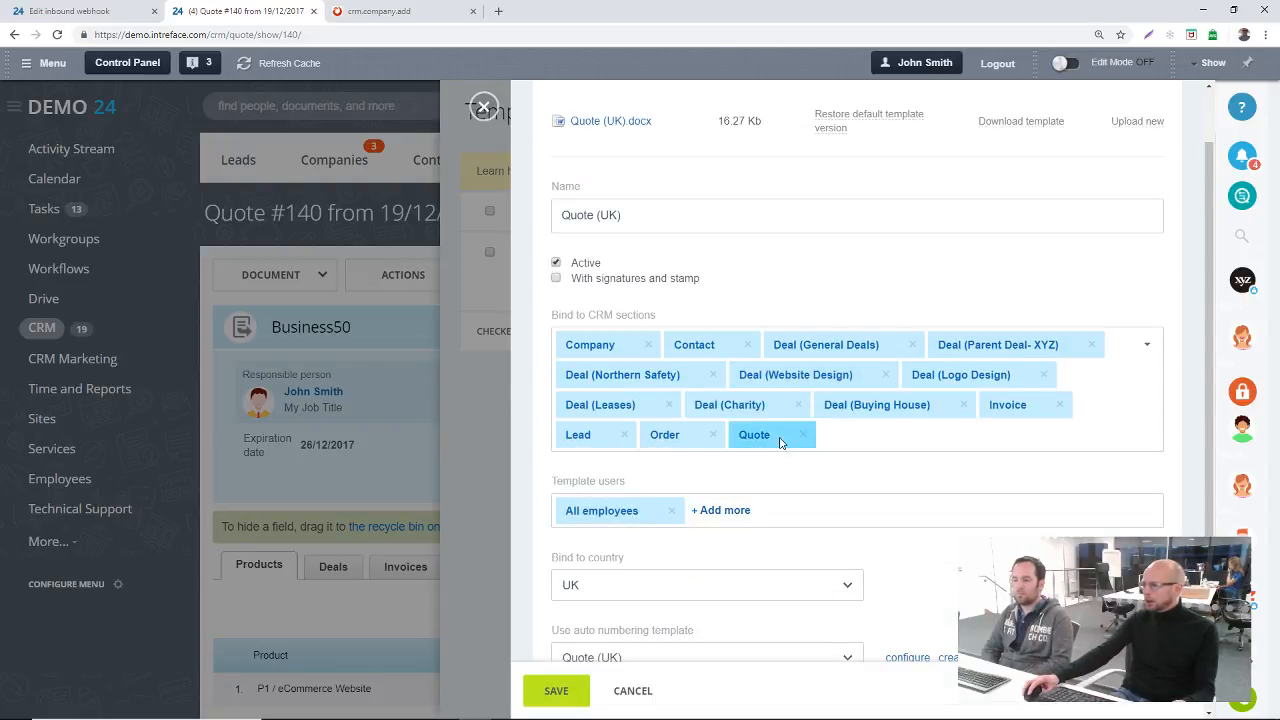
scroll(598, 450, down, 2)
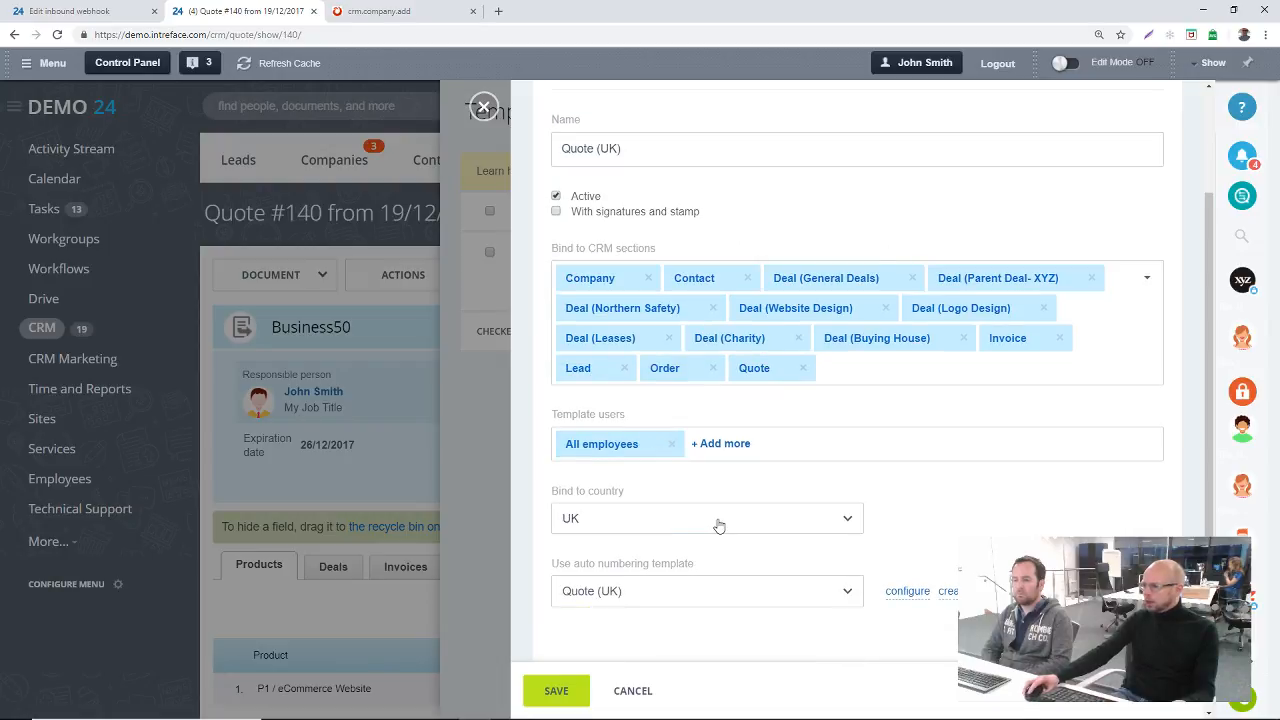
Step: Review the Quote (UK) template settings, and examine the generated Quote (UK) document before closing it
scroll(670, 374, up, 3)
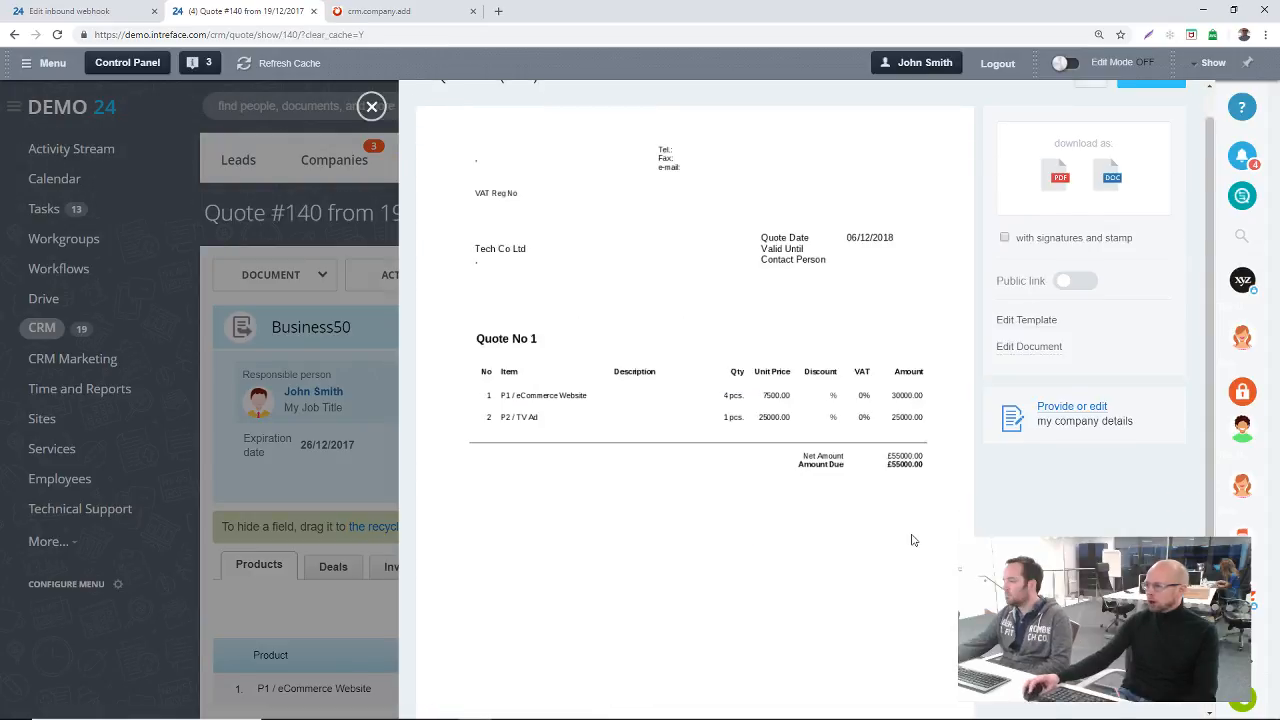
scroll(911, 537, down, 2)
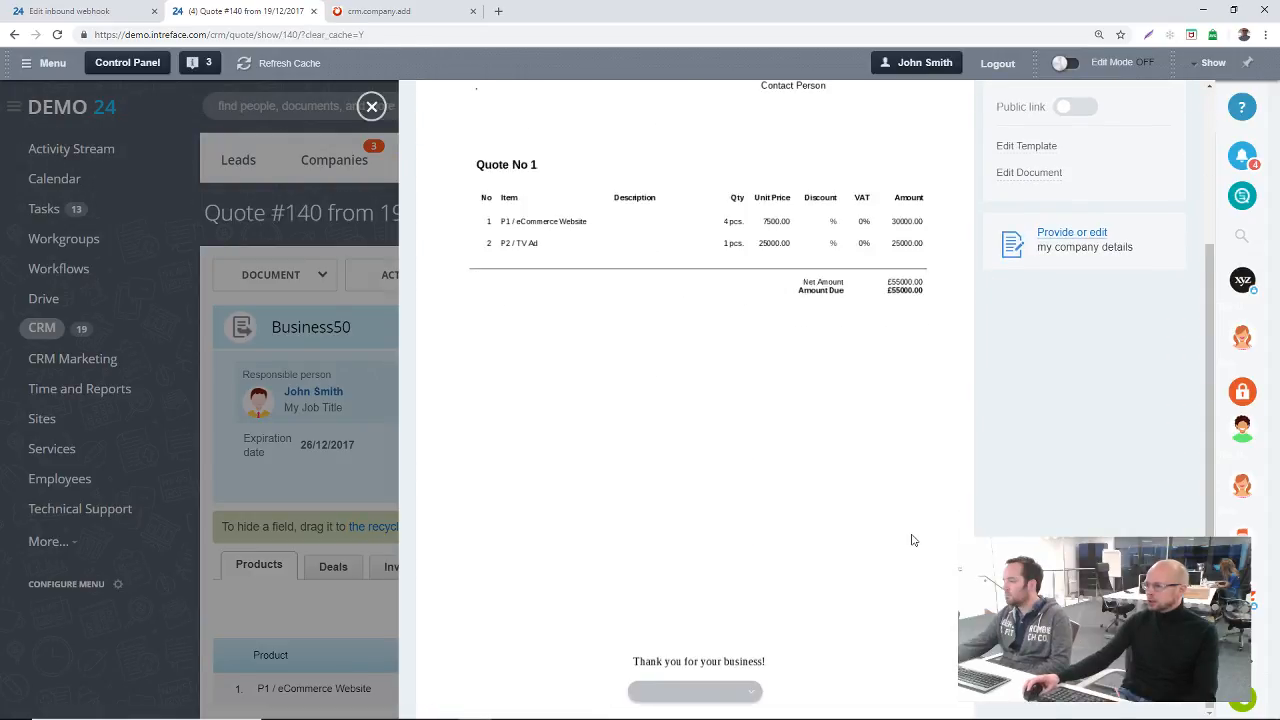
scroll(888, 408, up, 3)
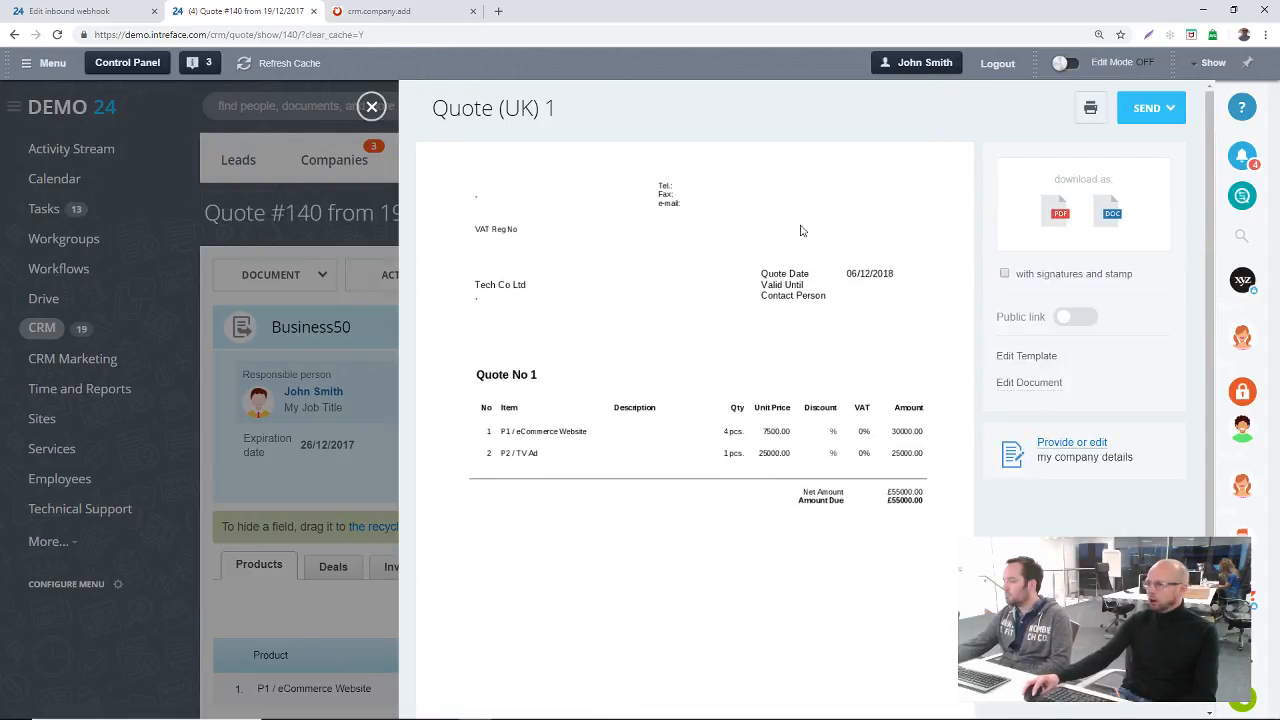
scroll(686, 351, down, 2)
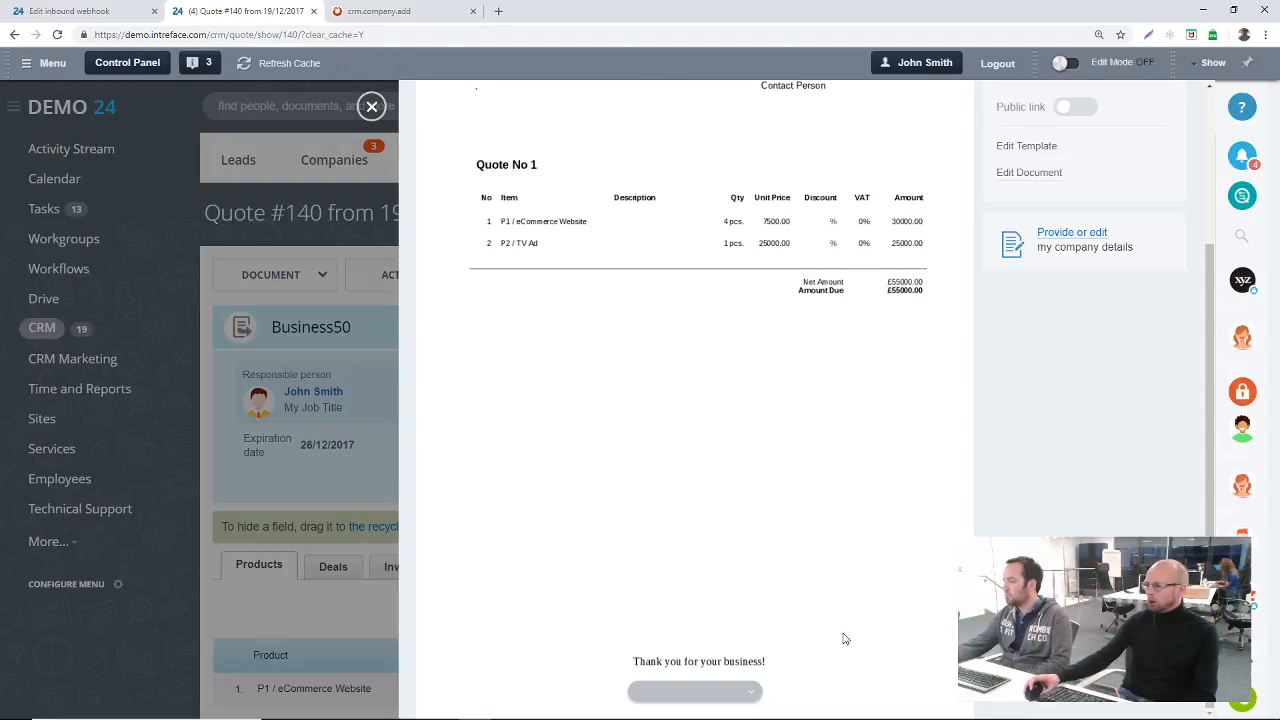
scroll(699, 337, up, 2)
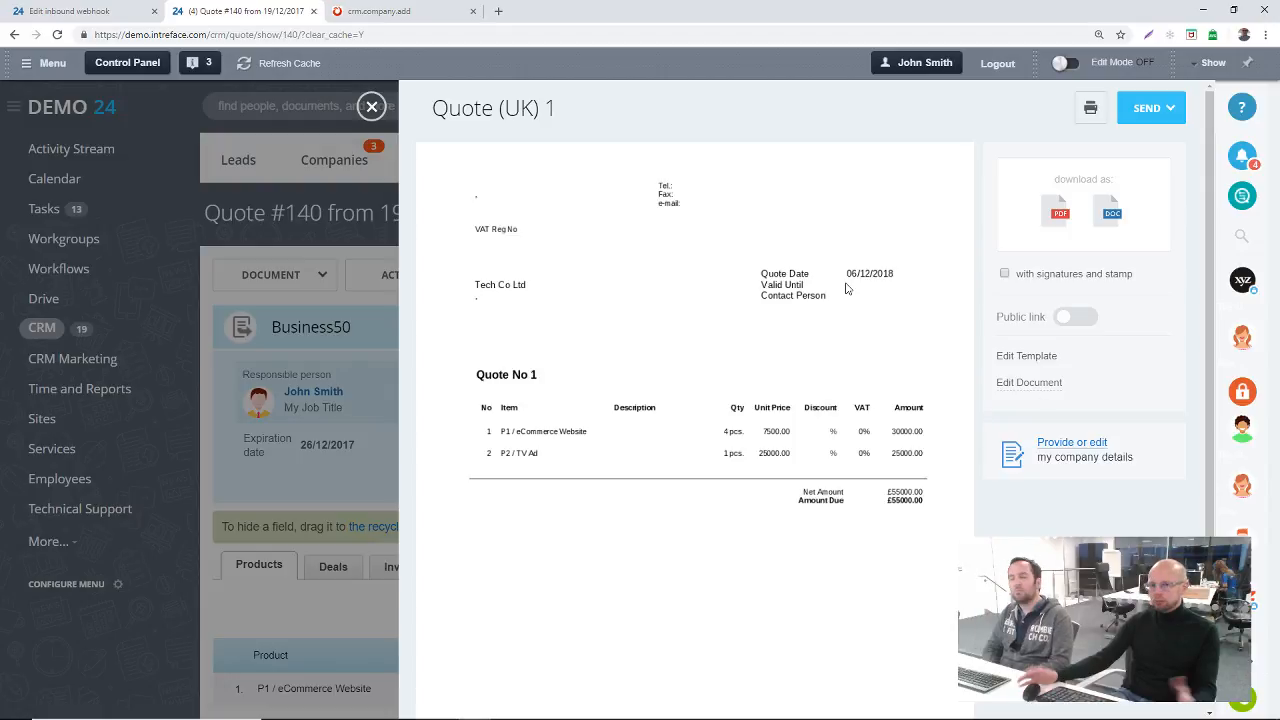
click(371, 104)
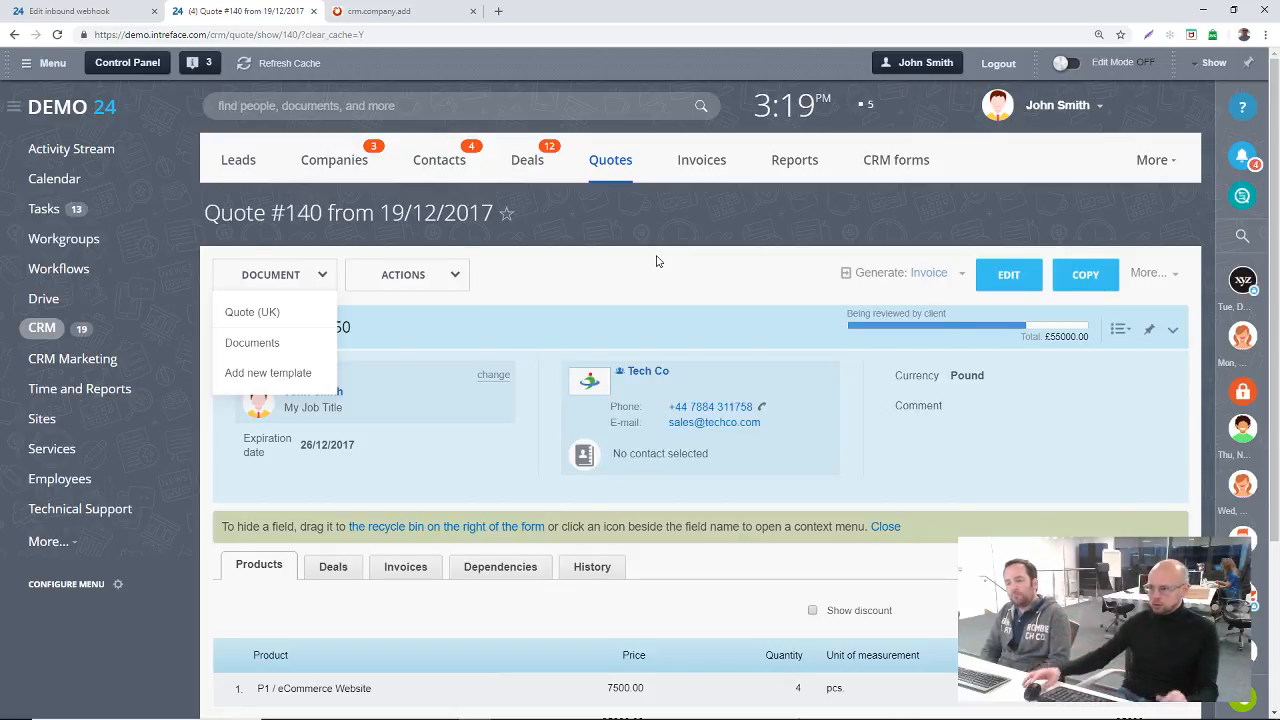
click(659, 263)
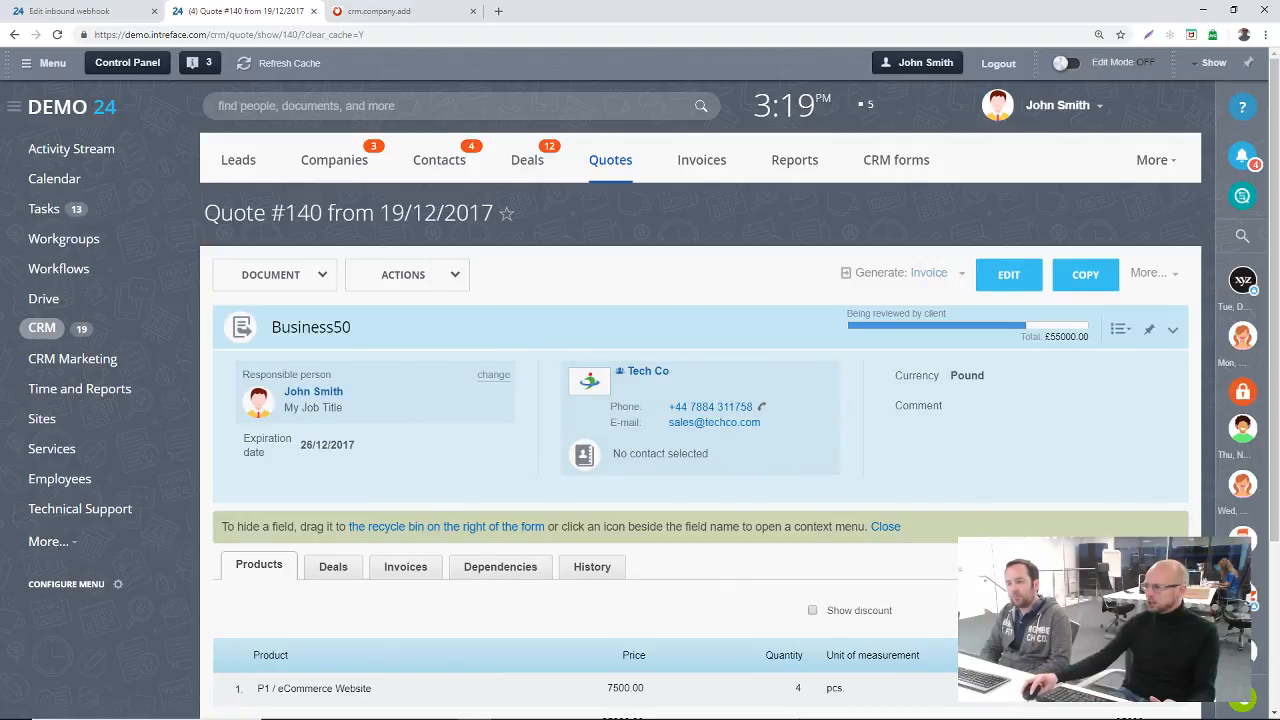
Step: Expand the details of the Business50 quote and review its quote and client information
click(1174, 330)
scroll(871, 371, down, 5)
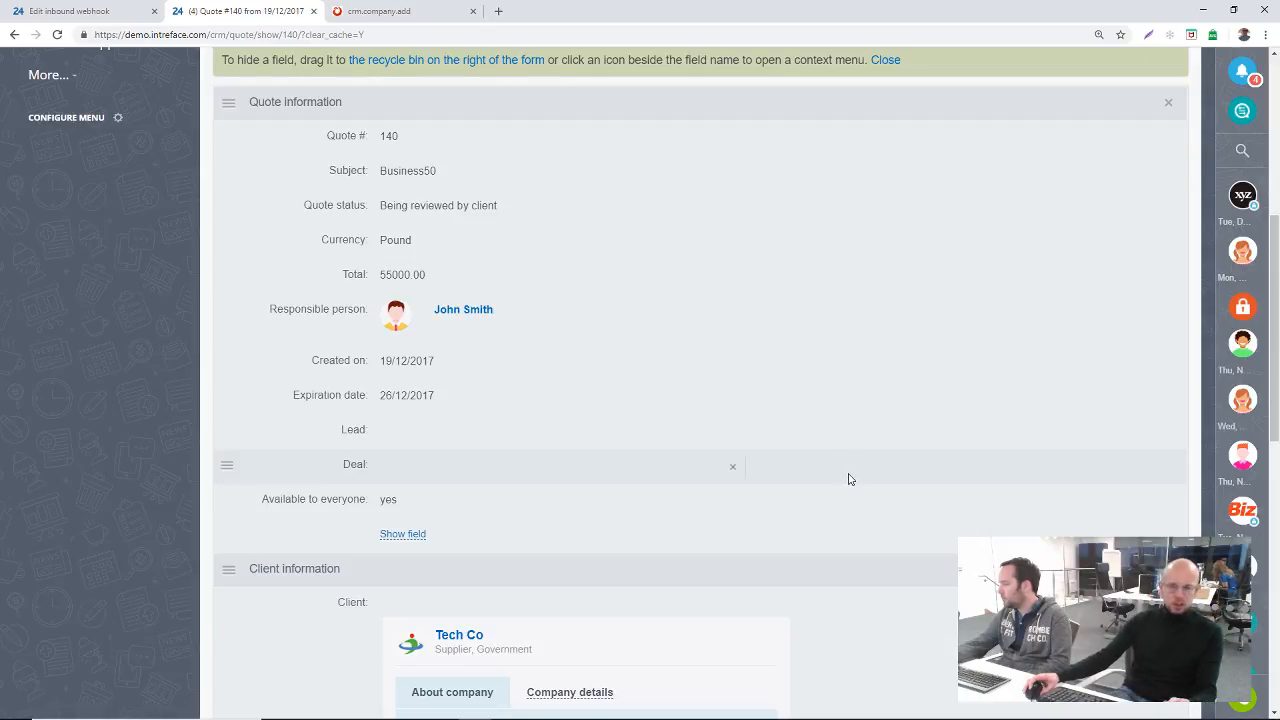
scroll(858, 471, up, 5)
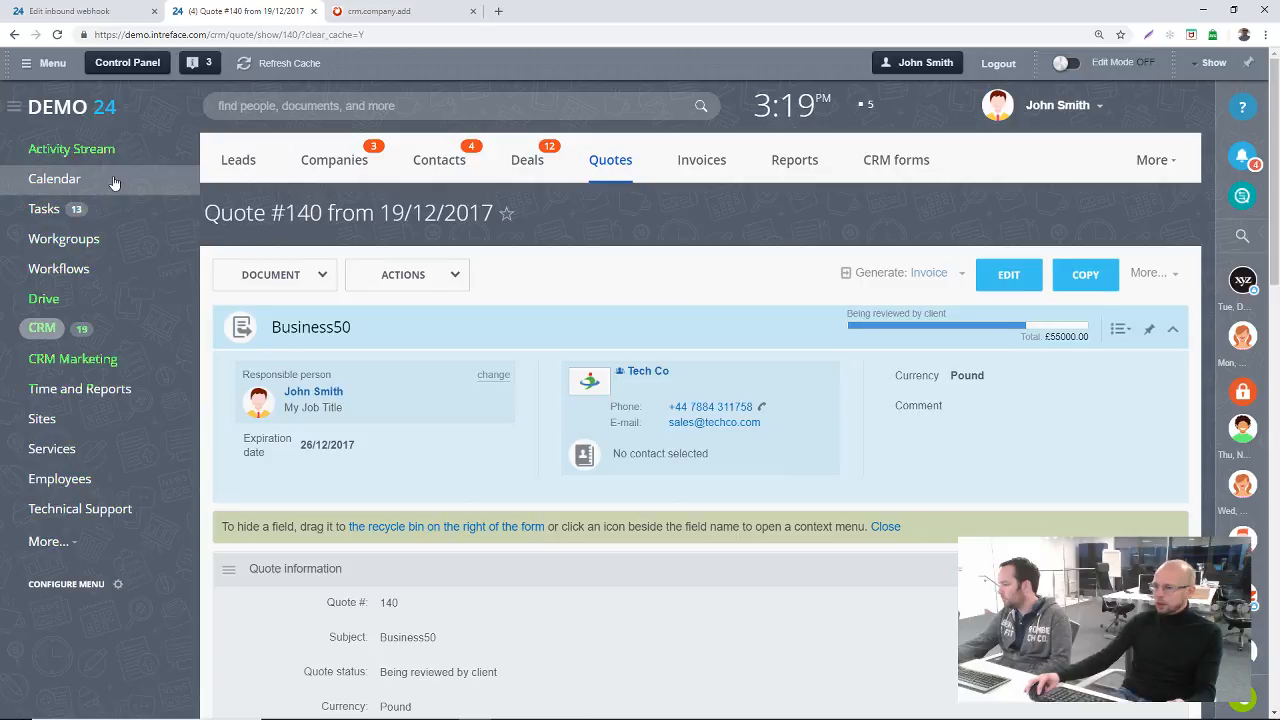
Step: Open the segments in CRM Marketing and start creating a new segment
click(45, 358)
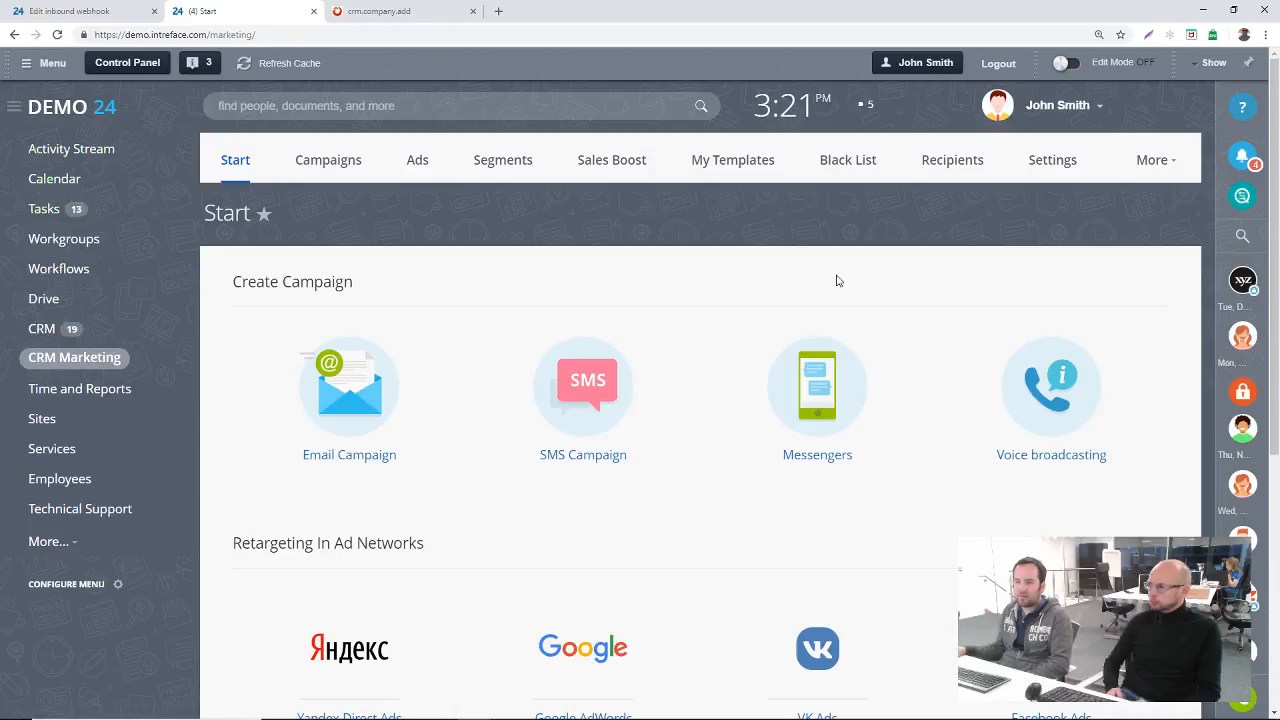
click(493, 157)
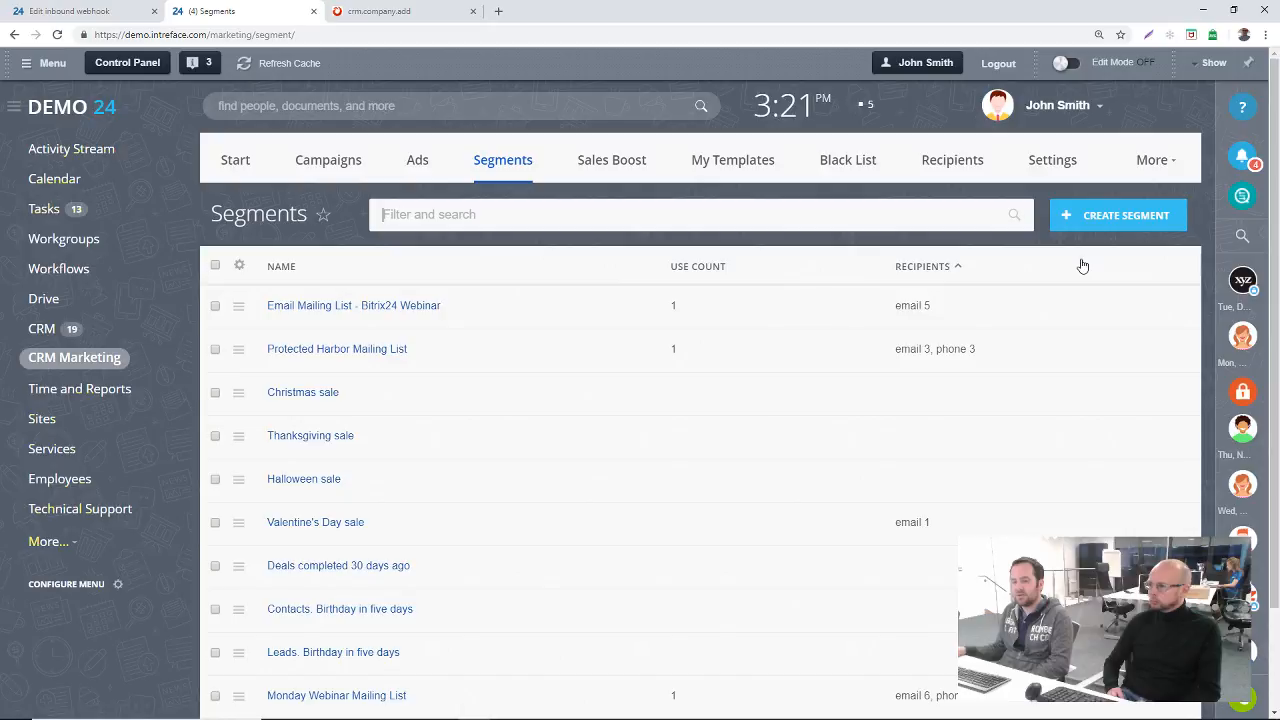
click(1089, 223)
right_click(1089, 223)
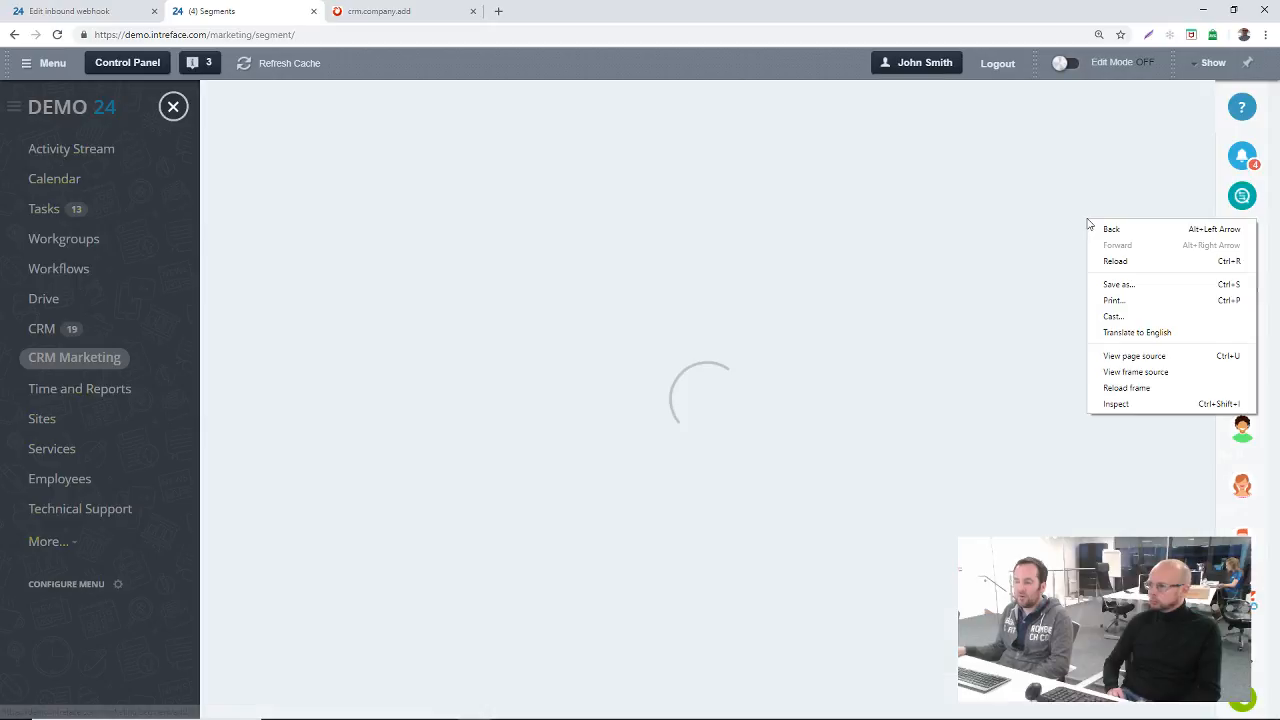
click(529, 106)
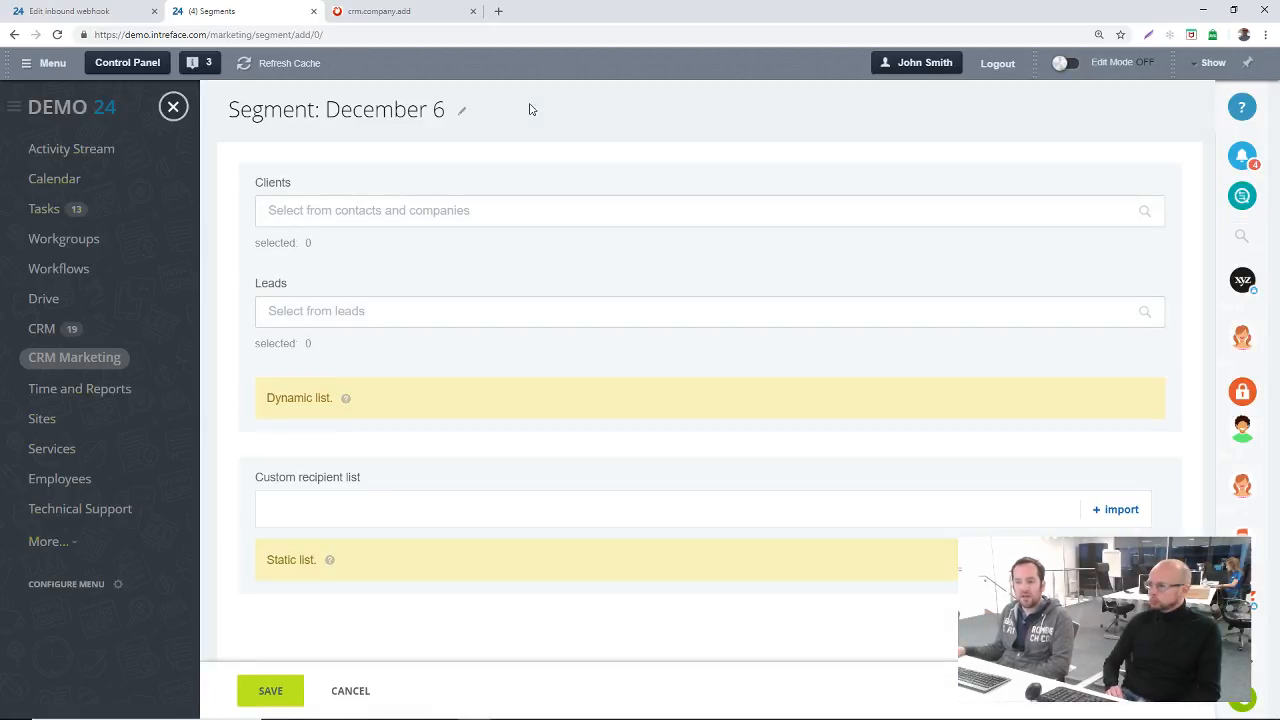
Step: Open the lead filter of the new segment and examine the available Source and Status options
click(382, 316)
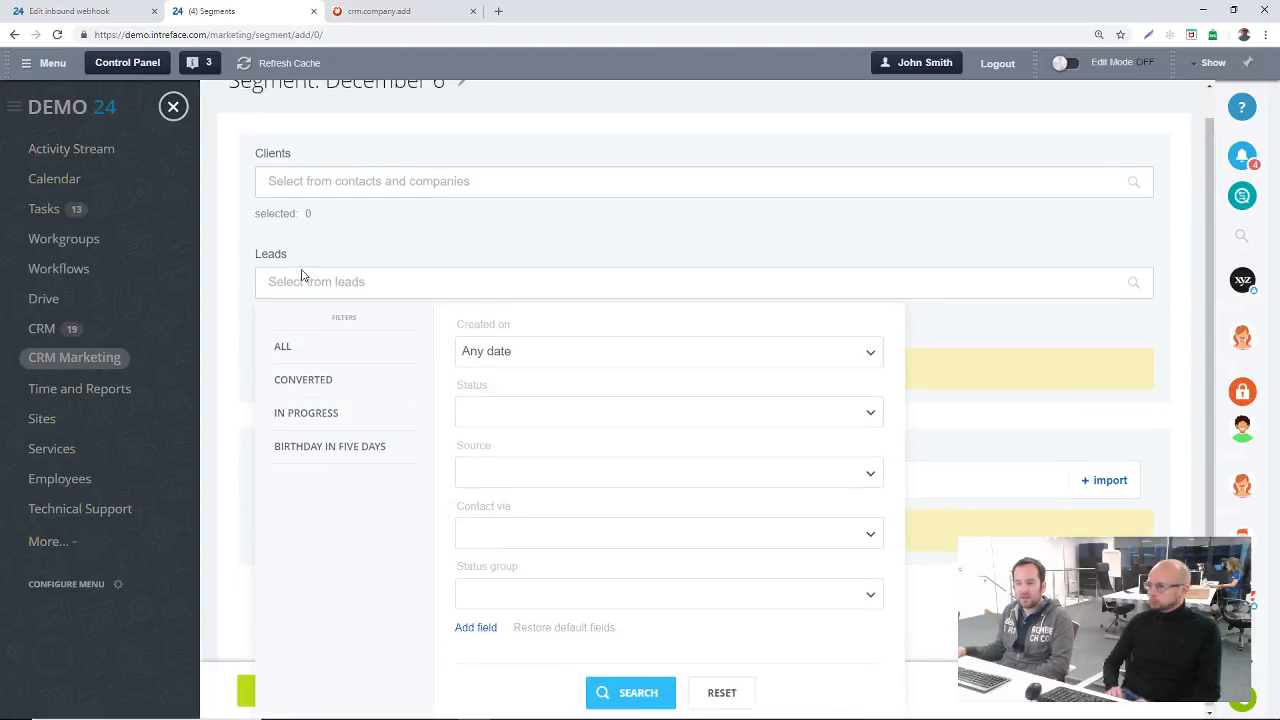
click(513, 479)
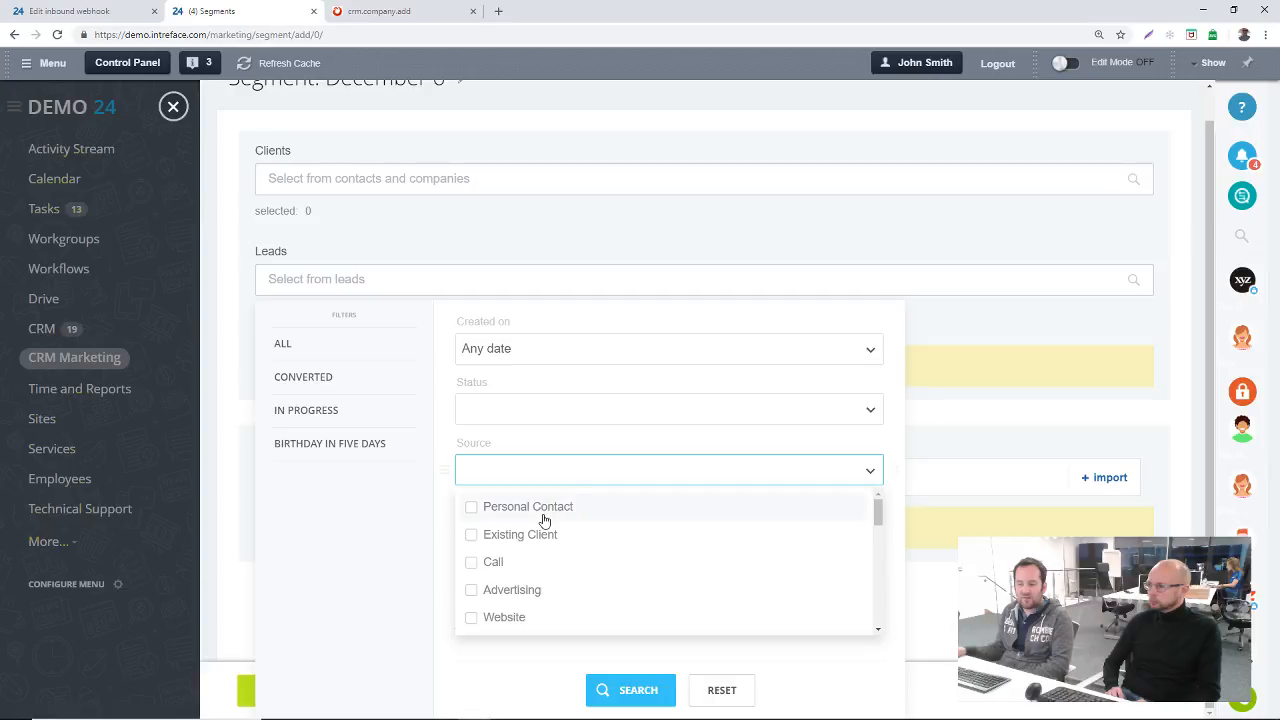
scroll(544, 520, down, 1)
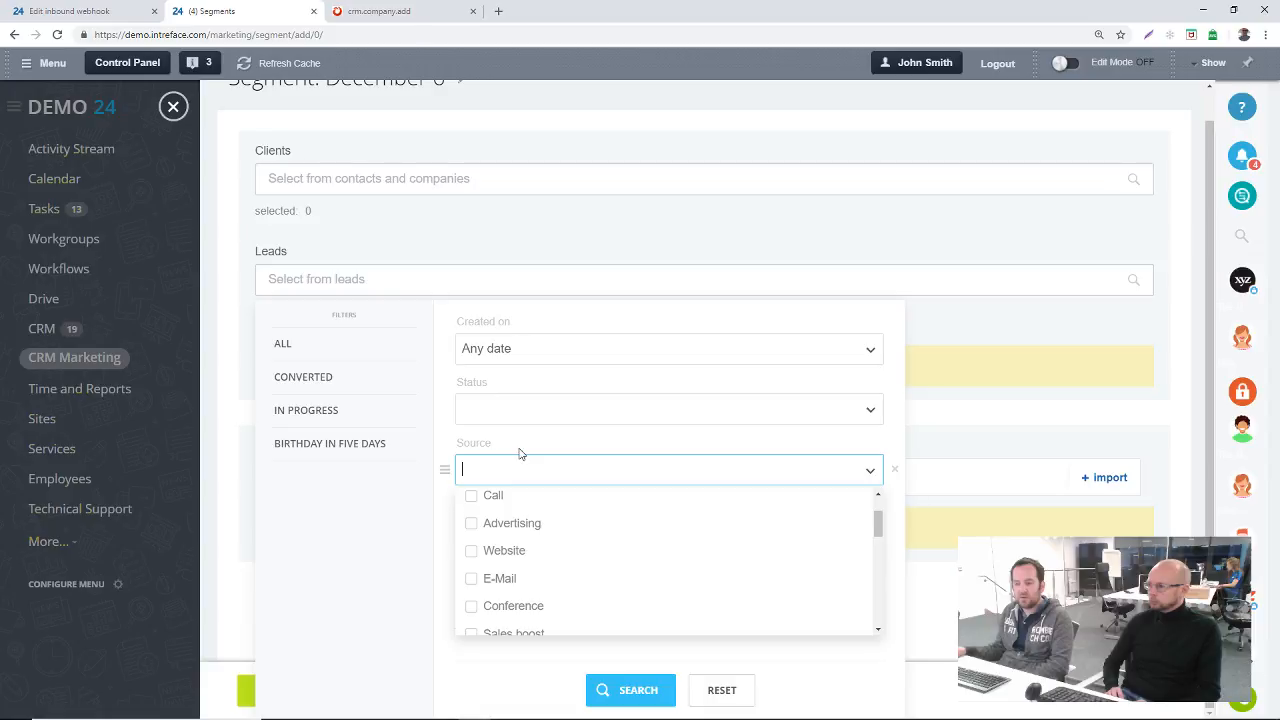
click(525, 410)
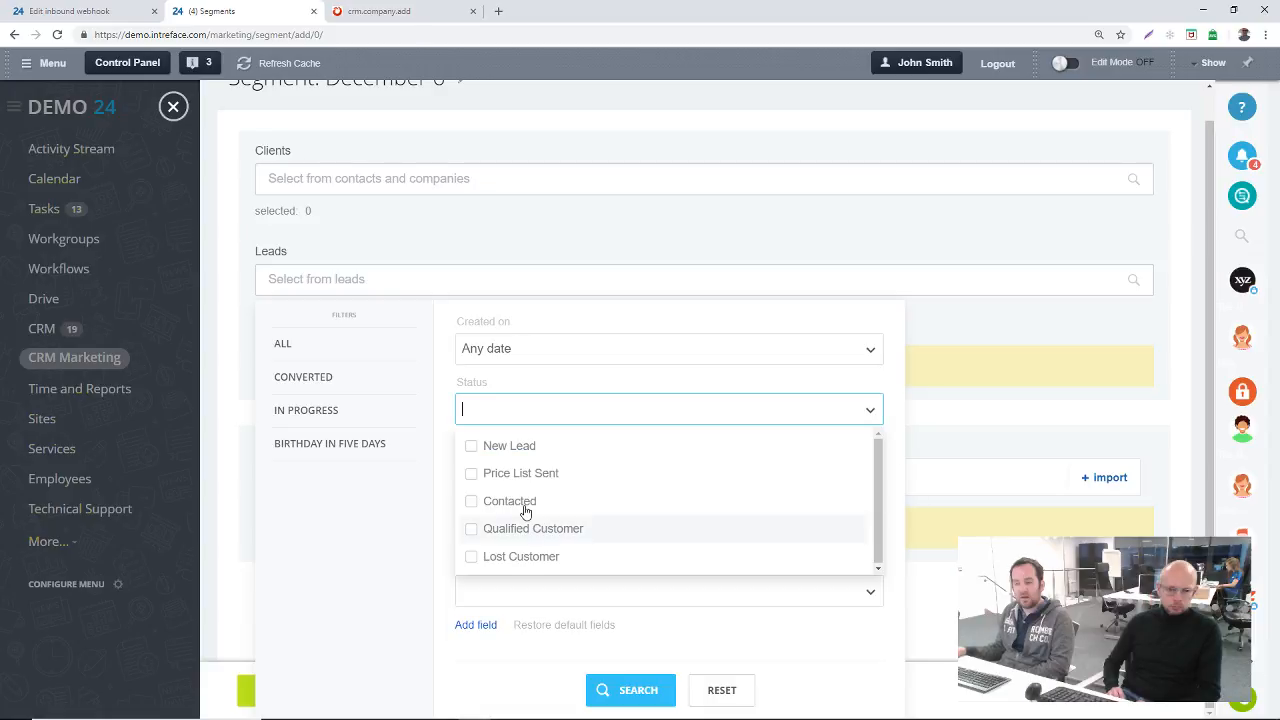
click(556, 380)
scroll(556, 380, up, 1)
click(560, 389)
click(575, 368)
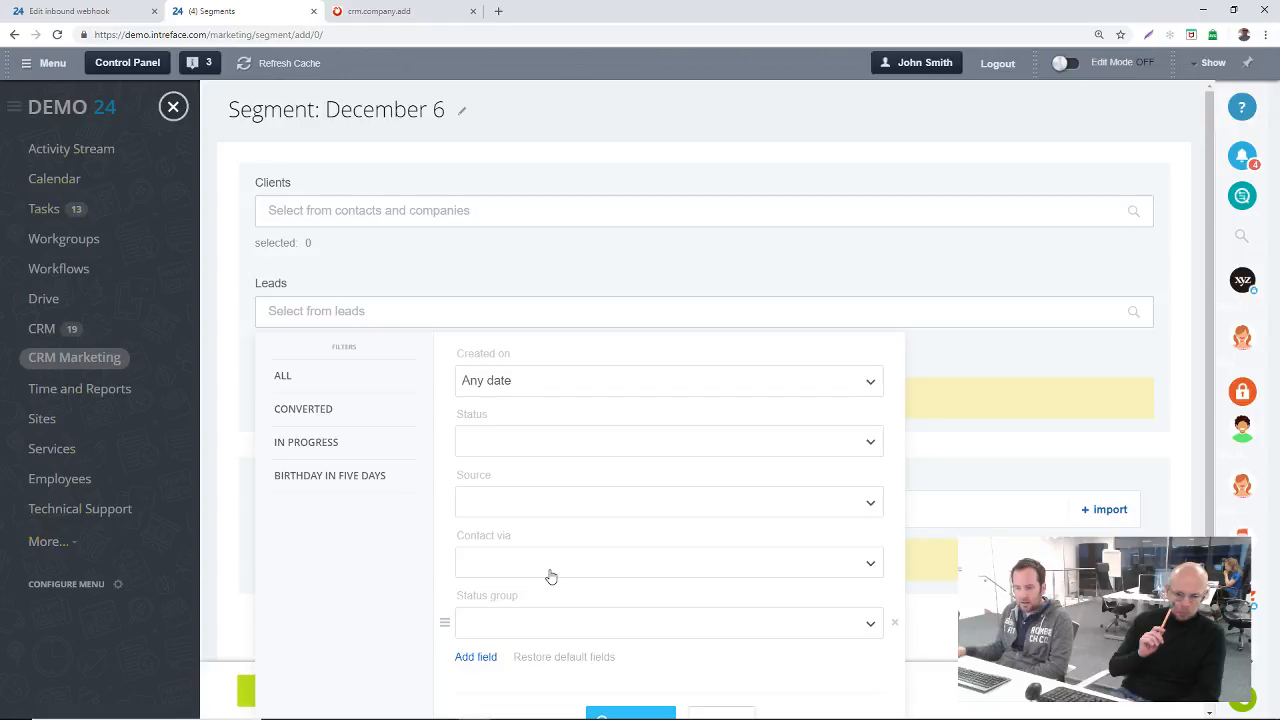
Step: Fill the segment with leads using the In progress filter and save it as Bitrix24 Live
scroll(332, 353, down, 1)
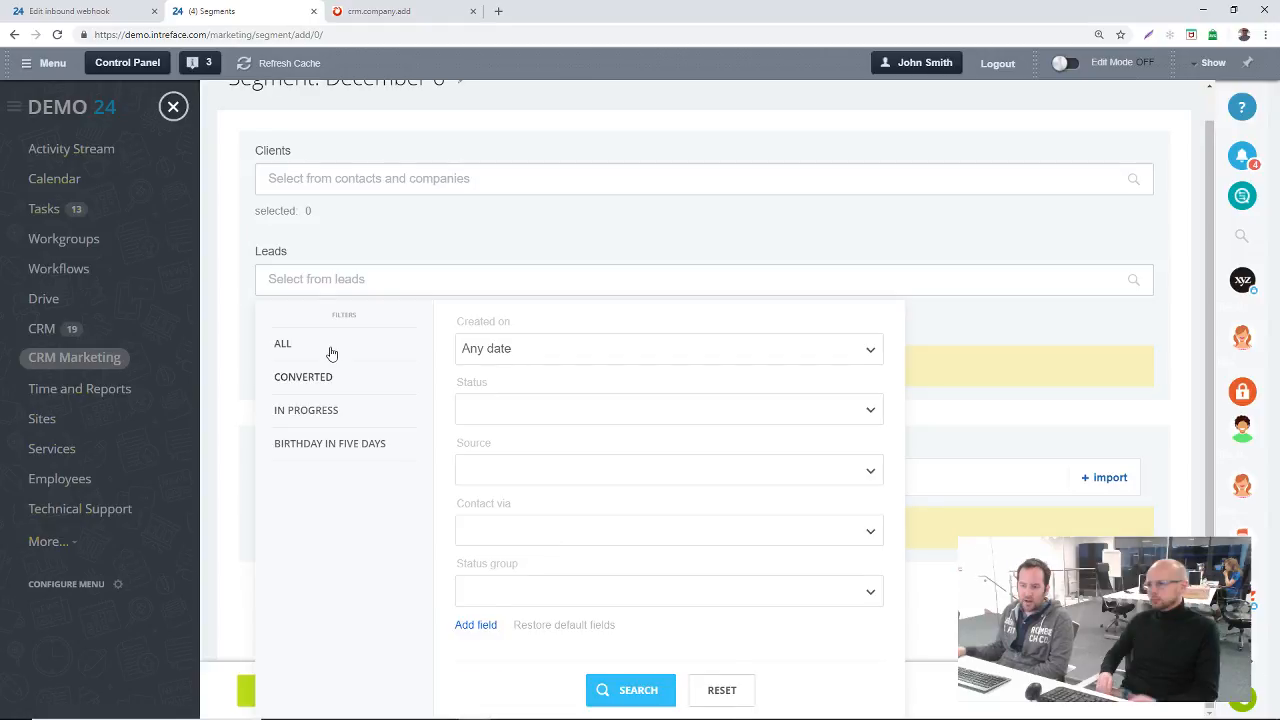
click(306, 410)
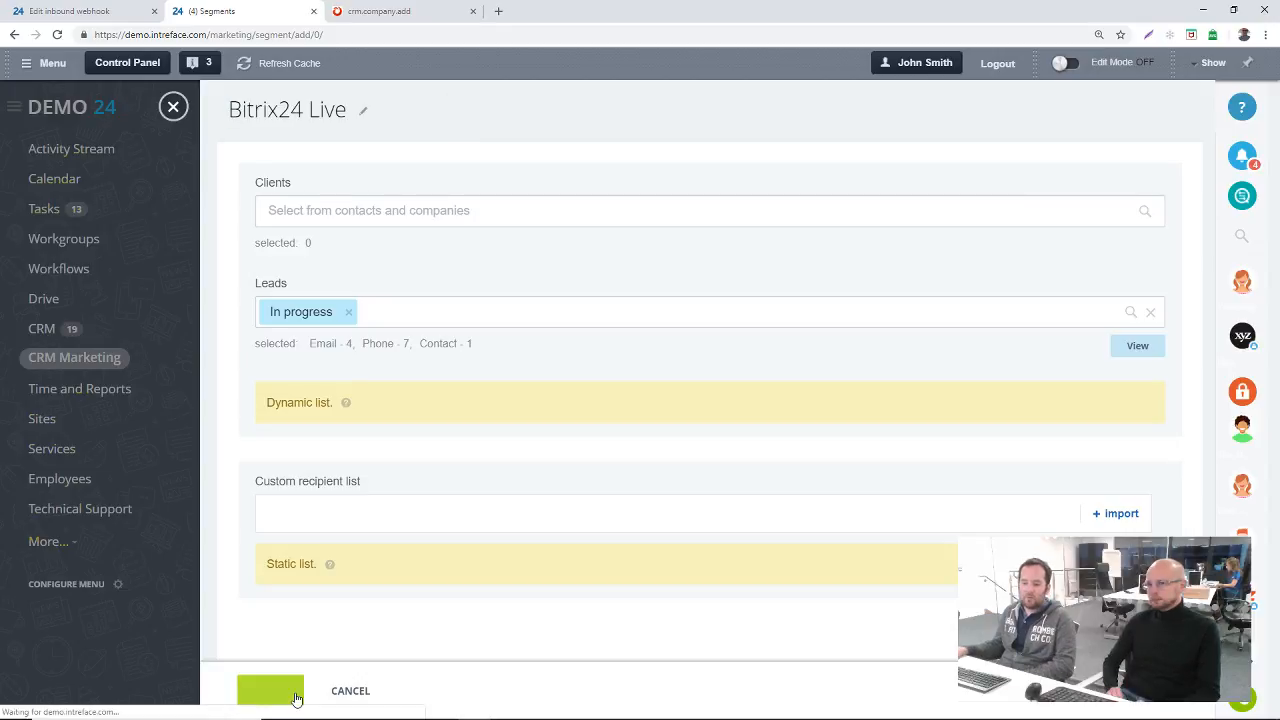
click(290, 692)
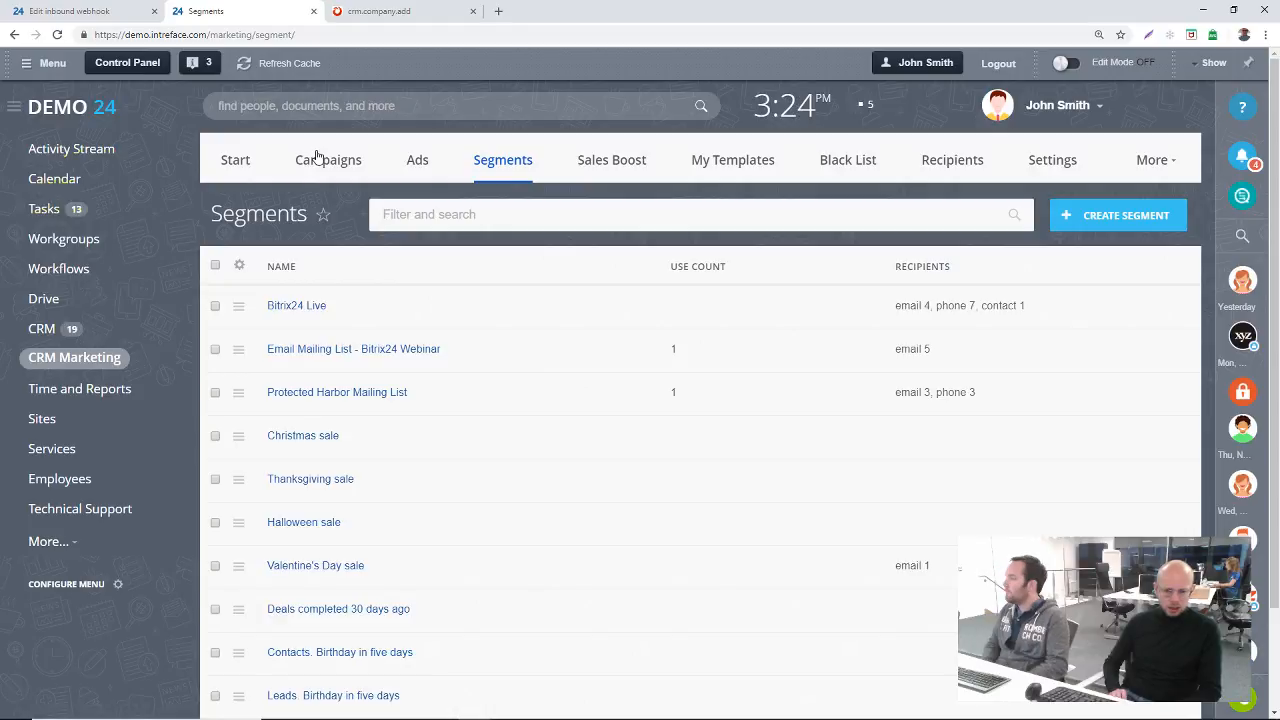
Step: Open the intreface.co.uk website in a new browser tab
key(ctrl+t)
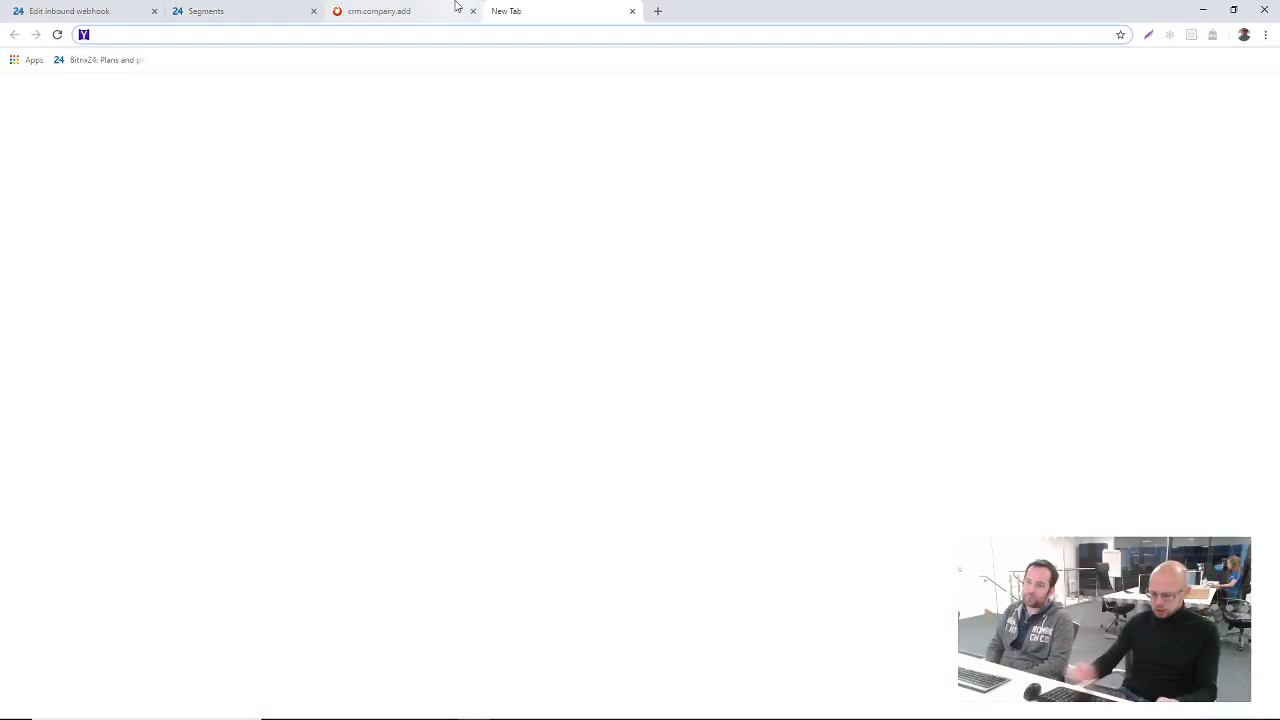
text(intreface.)
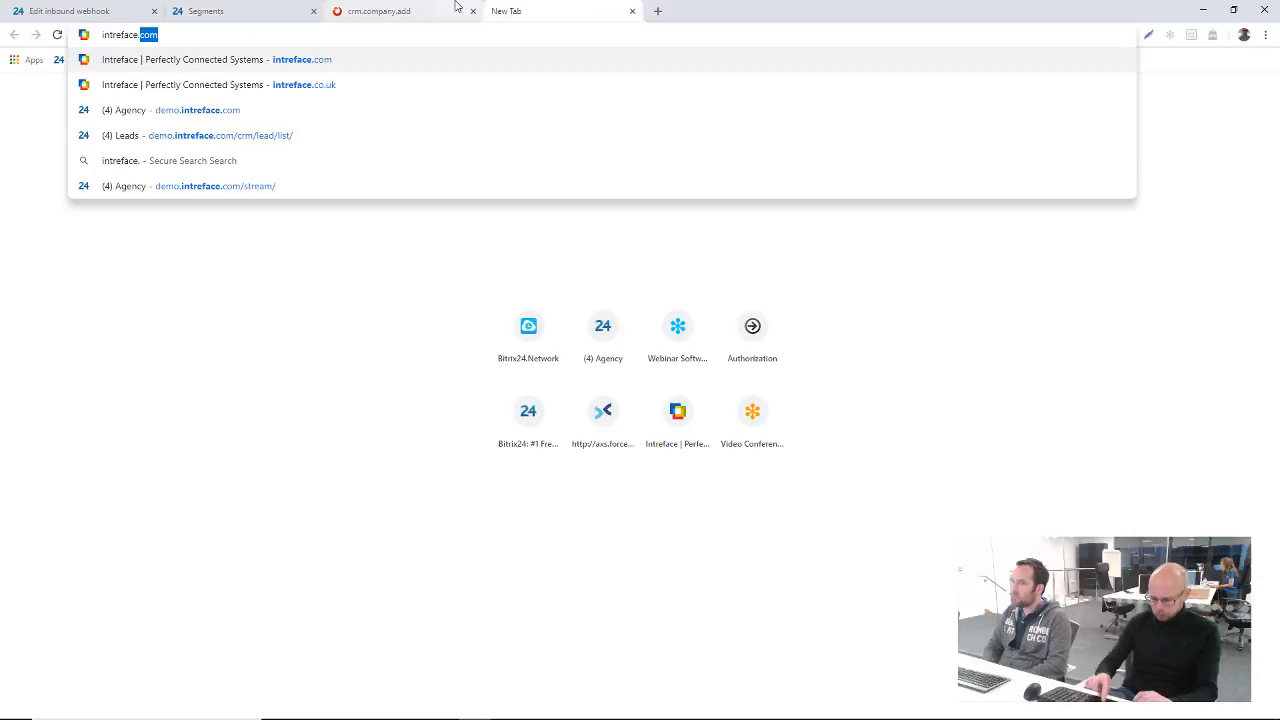
key(Down)
key(Return)
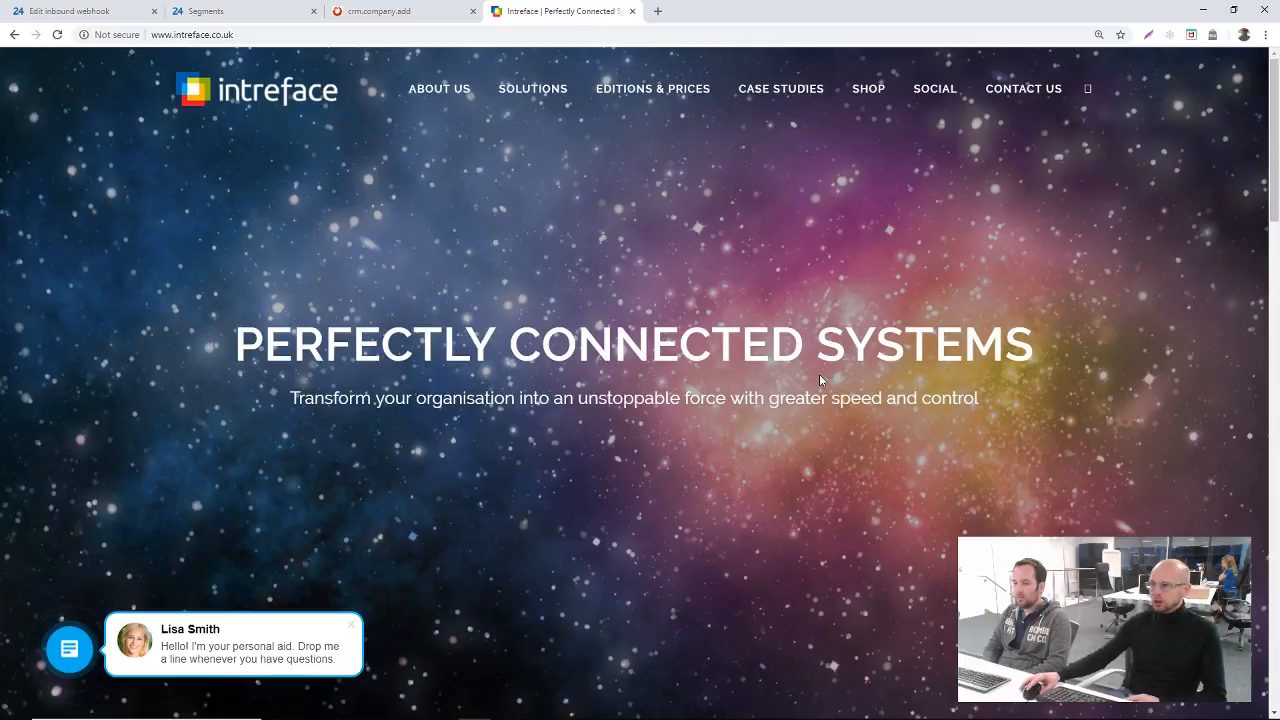
Step: Return to the Bitrix24 segments page and open the Sales Enquiry form from the CRM forms for editing
click(197, 12)
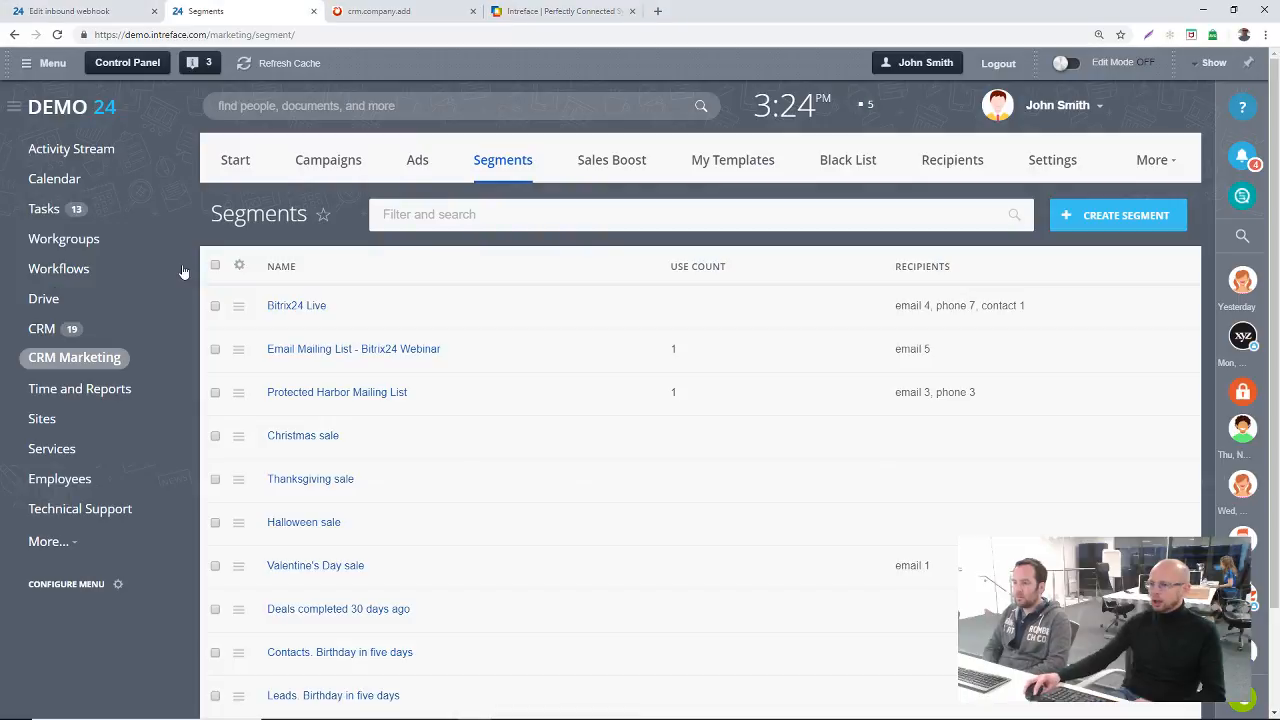
click(160, 328)
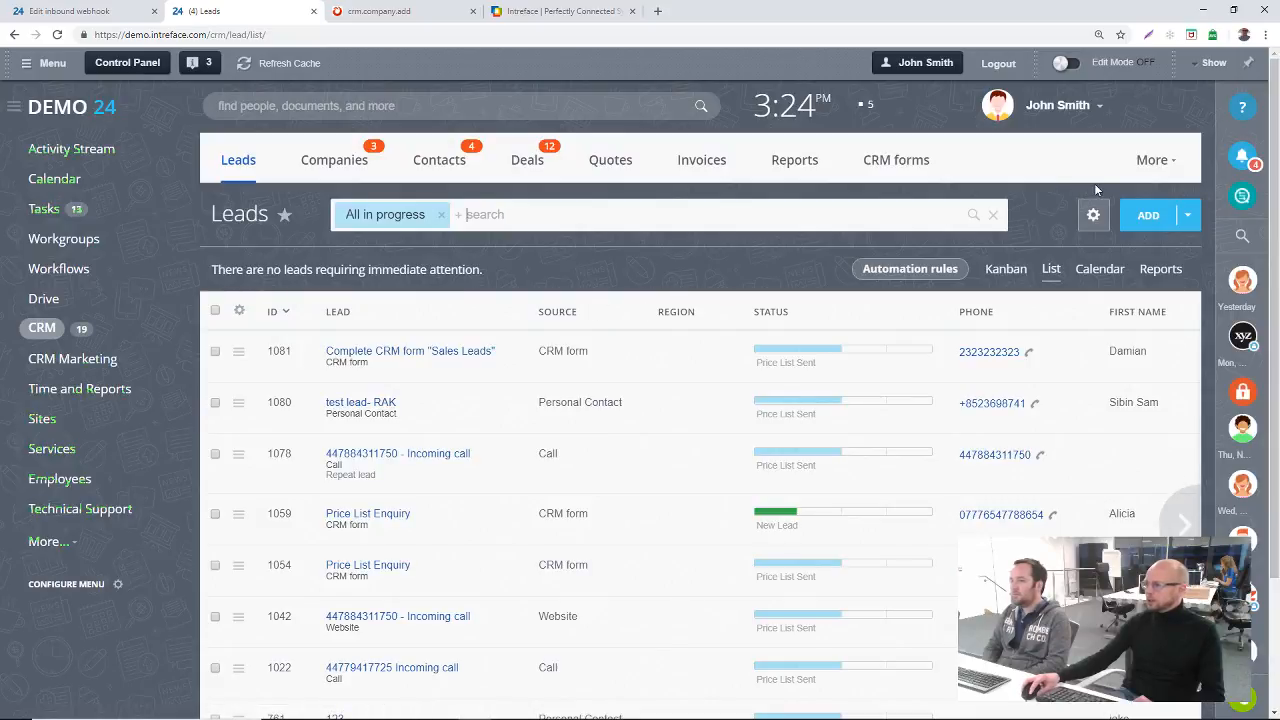
click(908, 165)
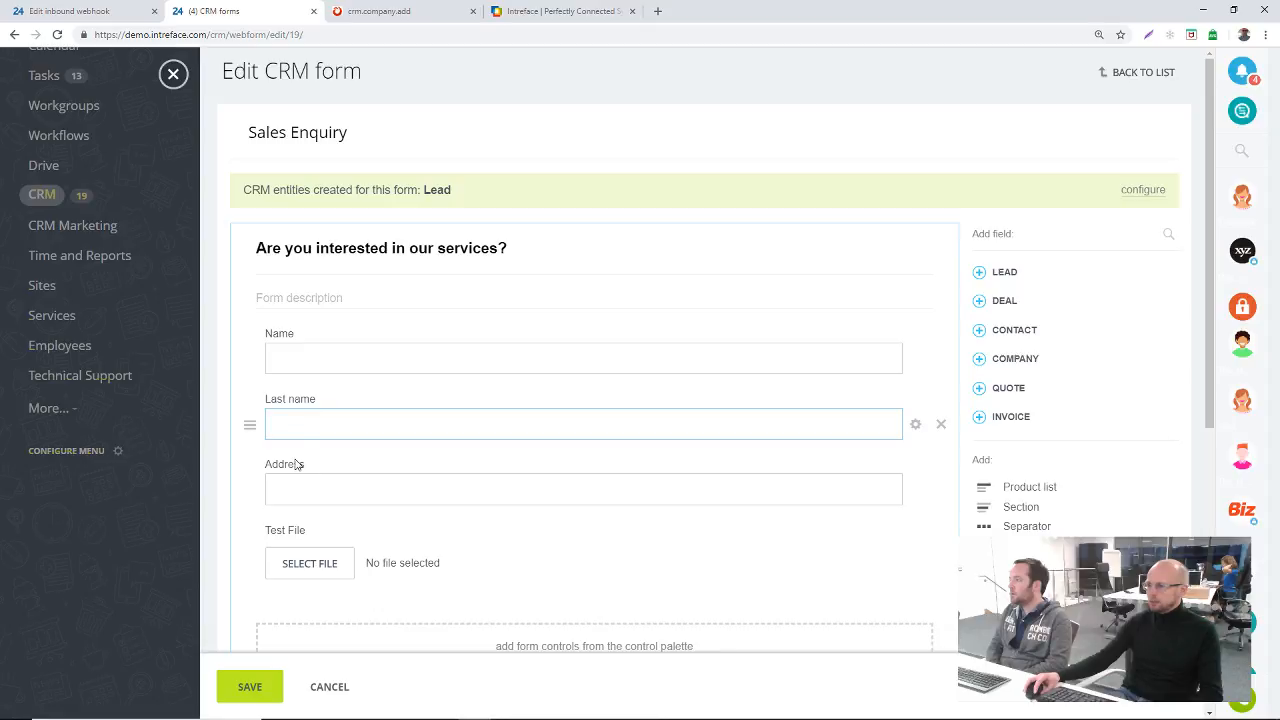
Step: Examine the Sales Enquiry form's fields, the lead fields available to add, the responsible person and the CRM entity settings
scroll(296, 464, down, 3)
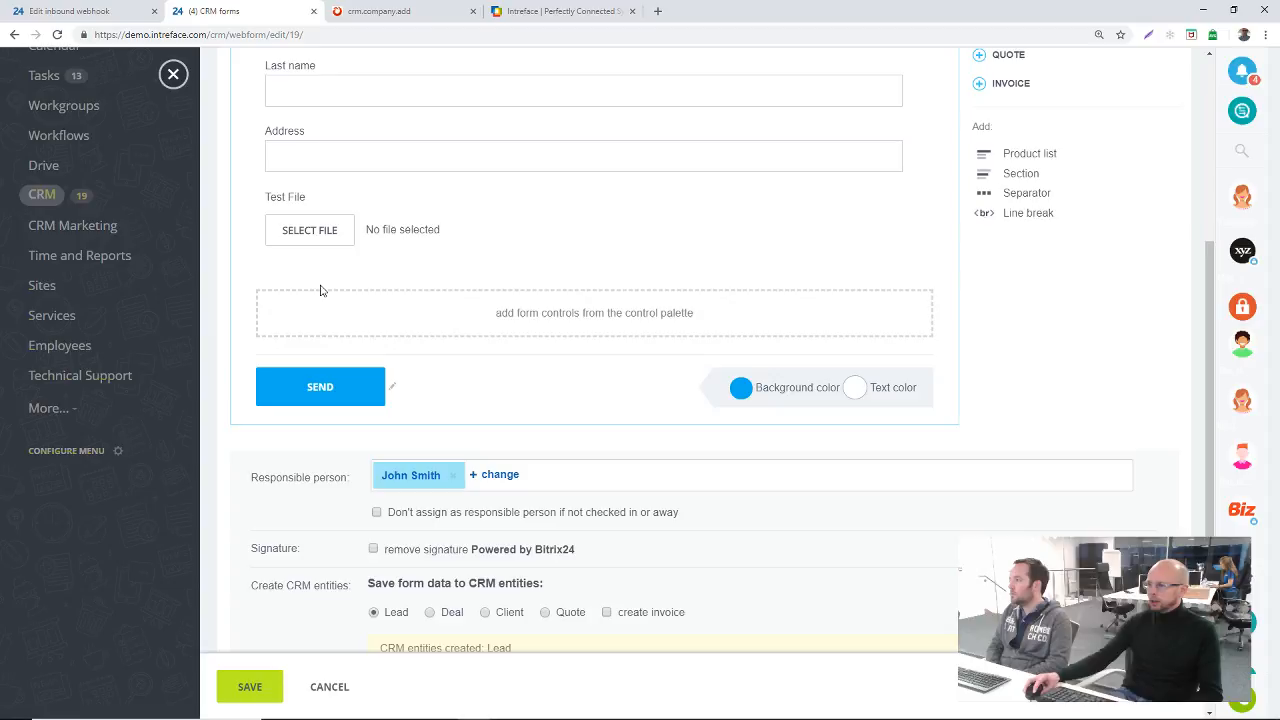
scroll(1163, 288, up, 2)
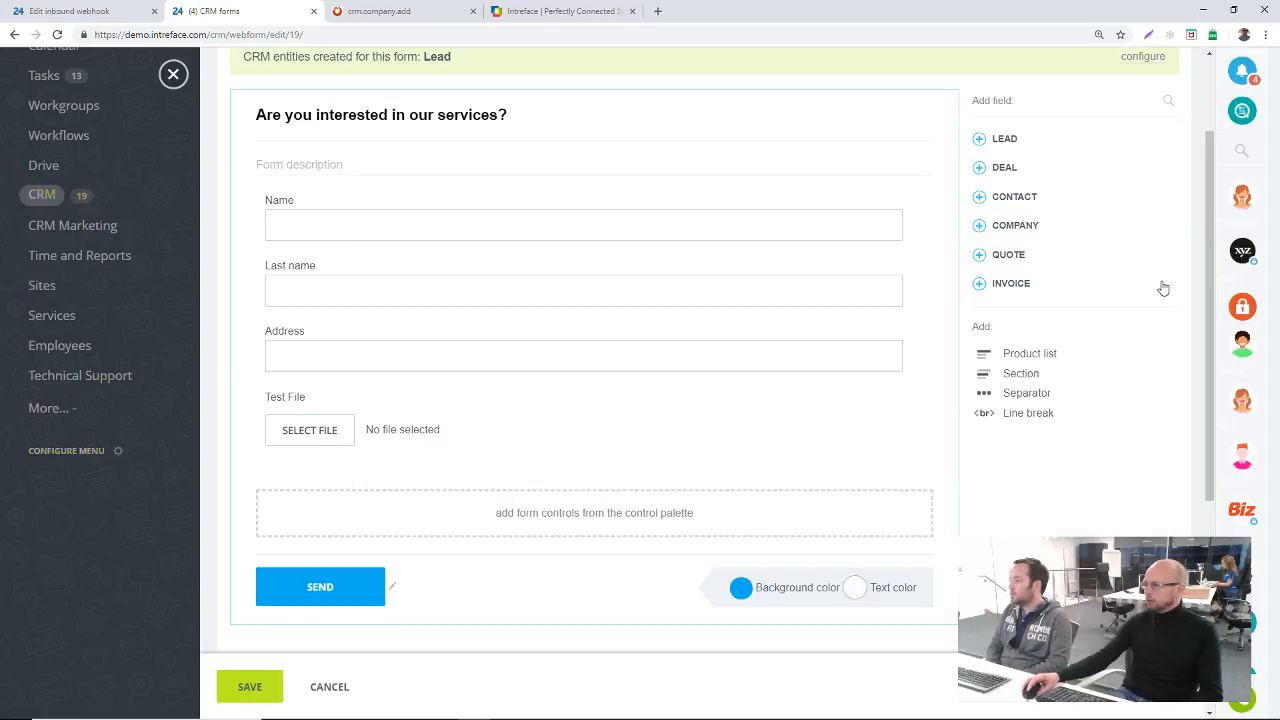
click(1000, 139)
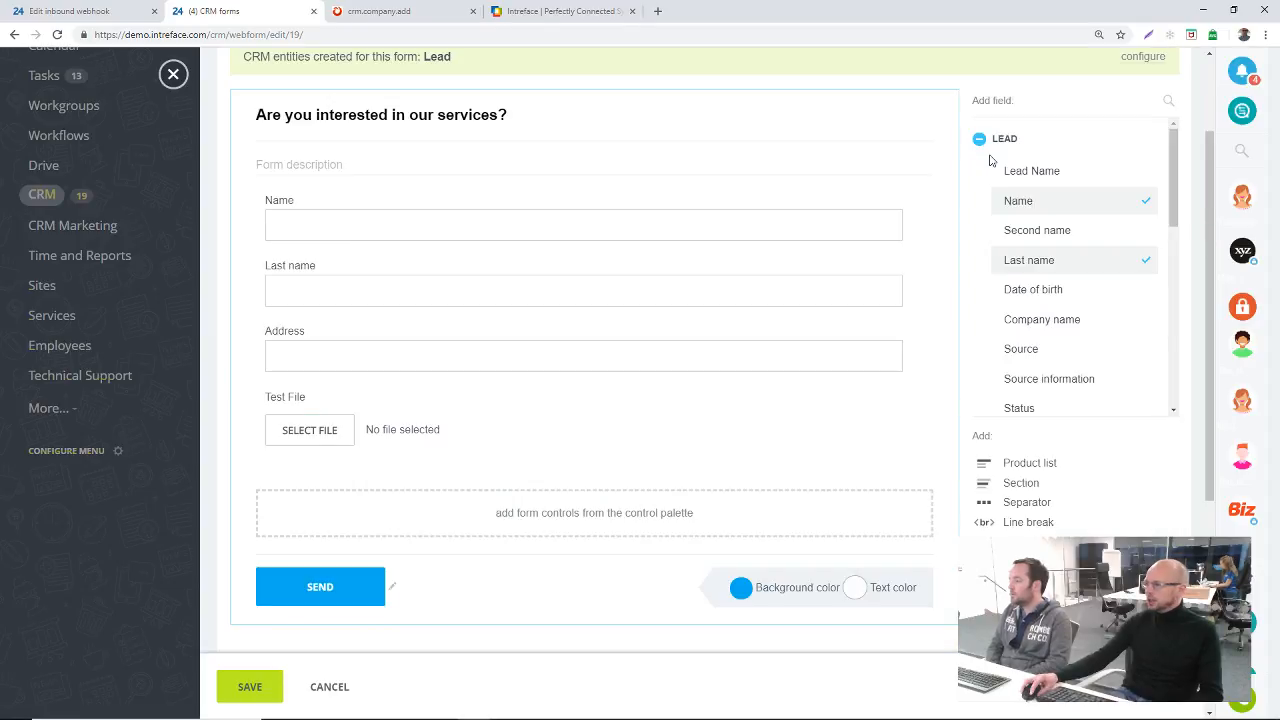
click(998, 140)
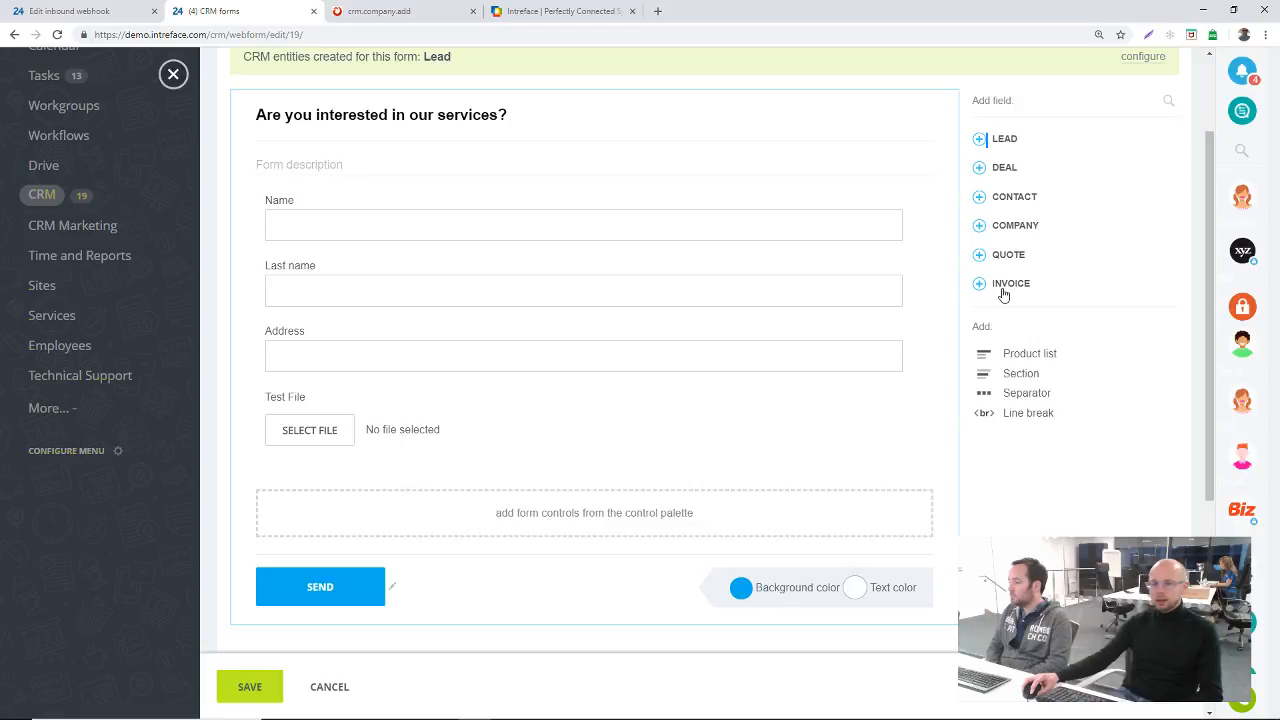
scroll(349, 583, down, 1)
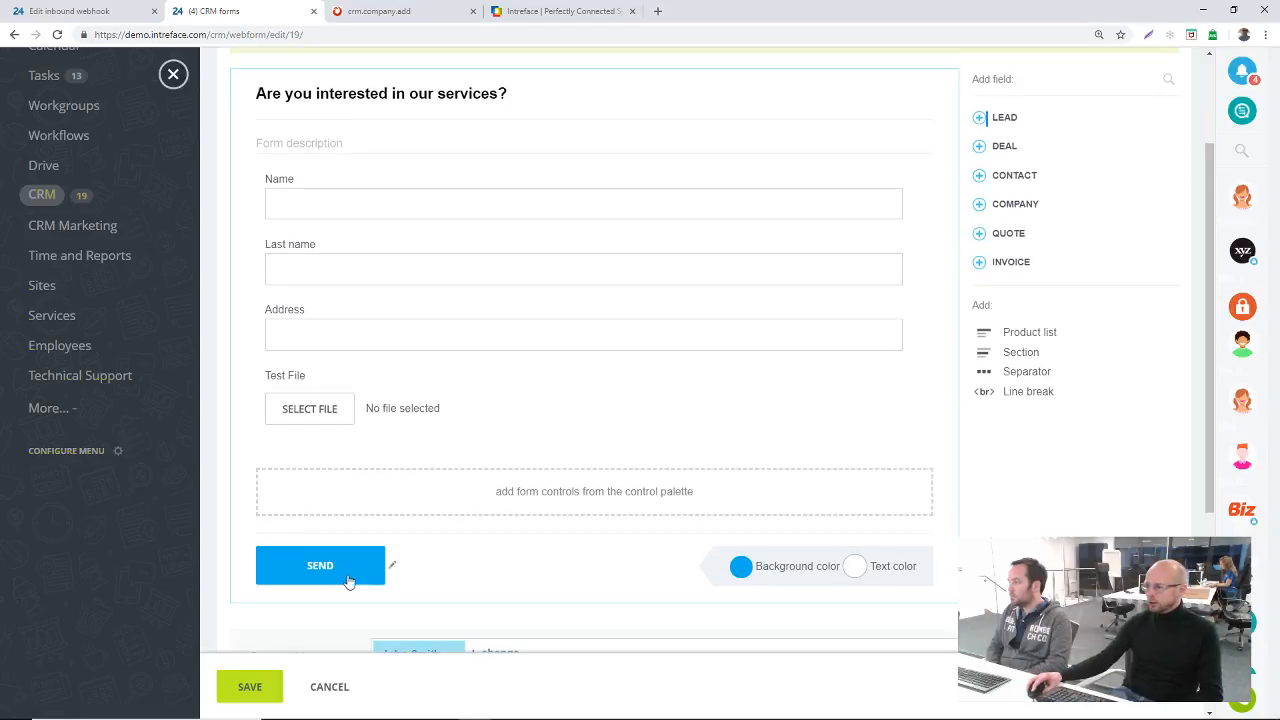
scroll(349, 583, down, 1)
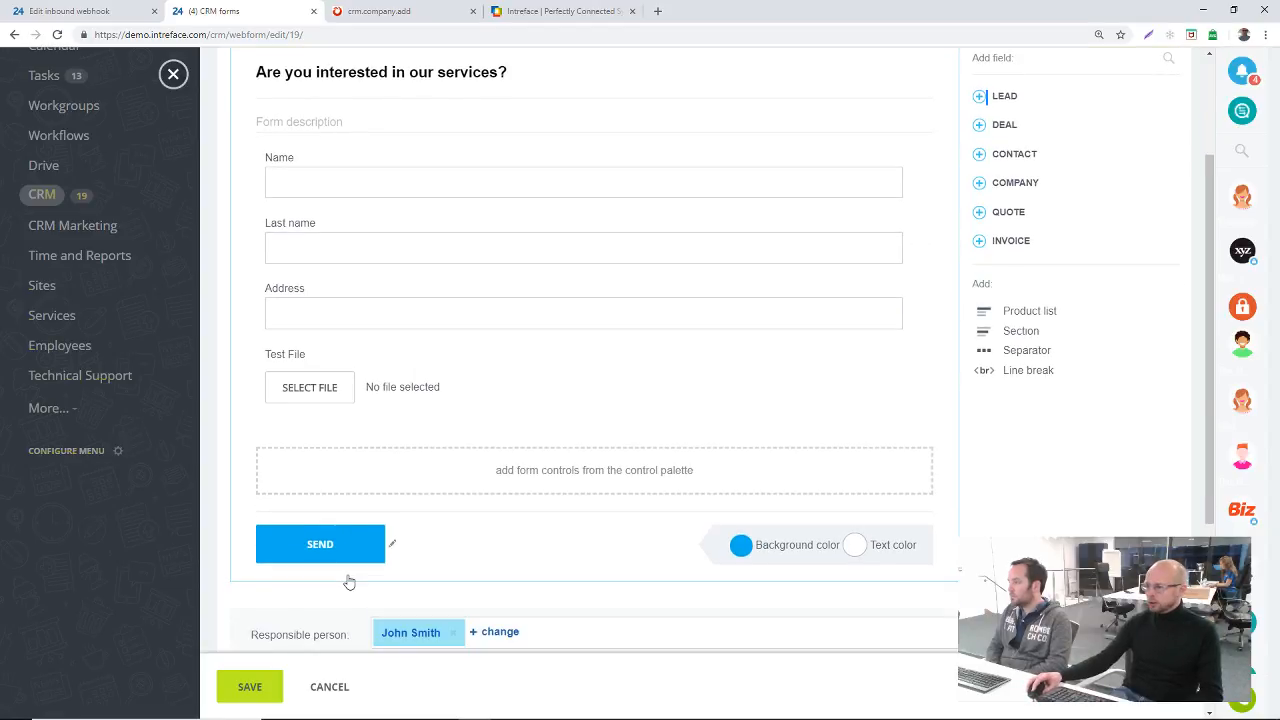
scroll(349, 583, down, 1)
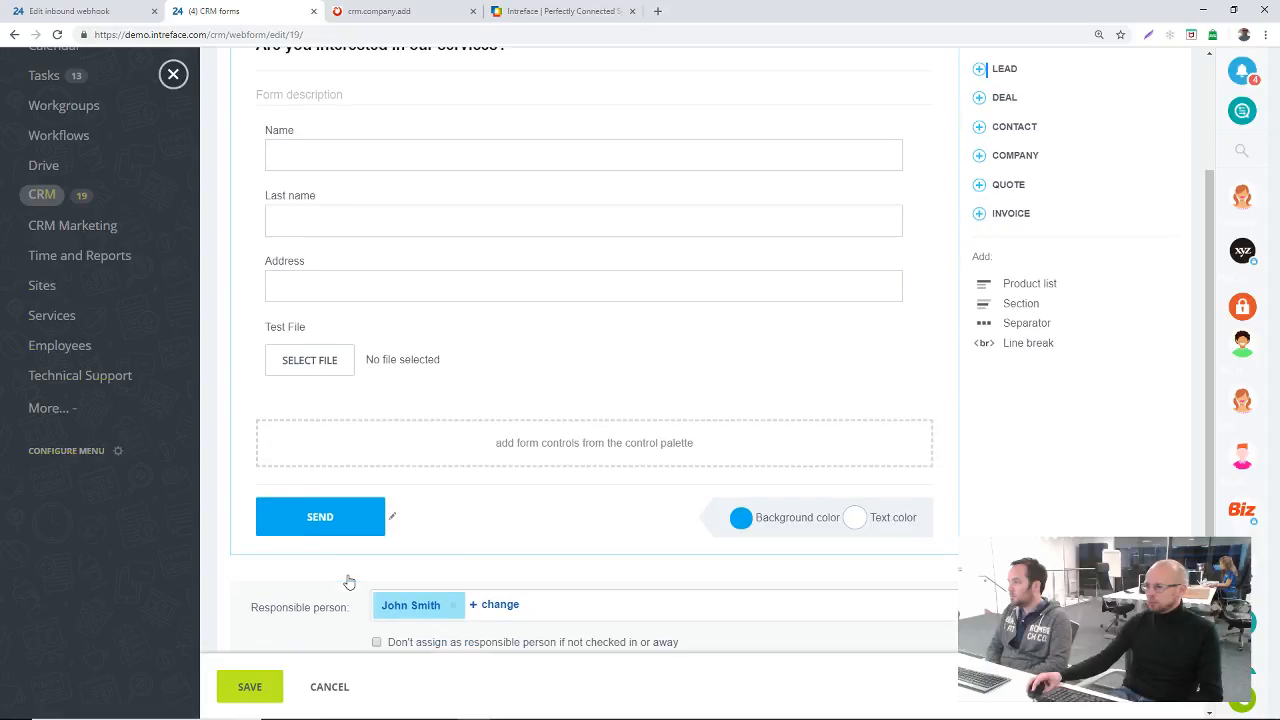
scroll(349, 583, down, 2)
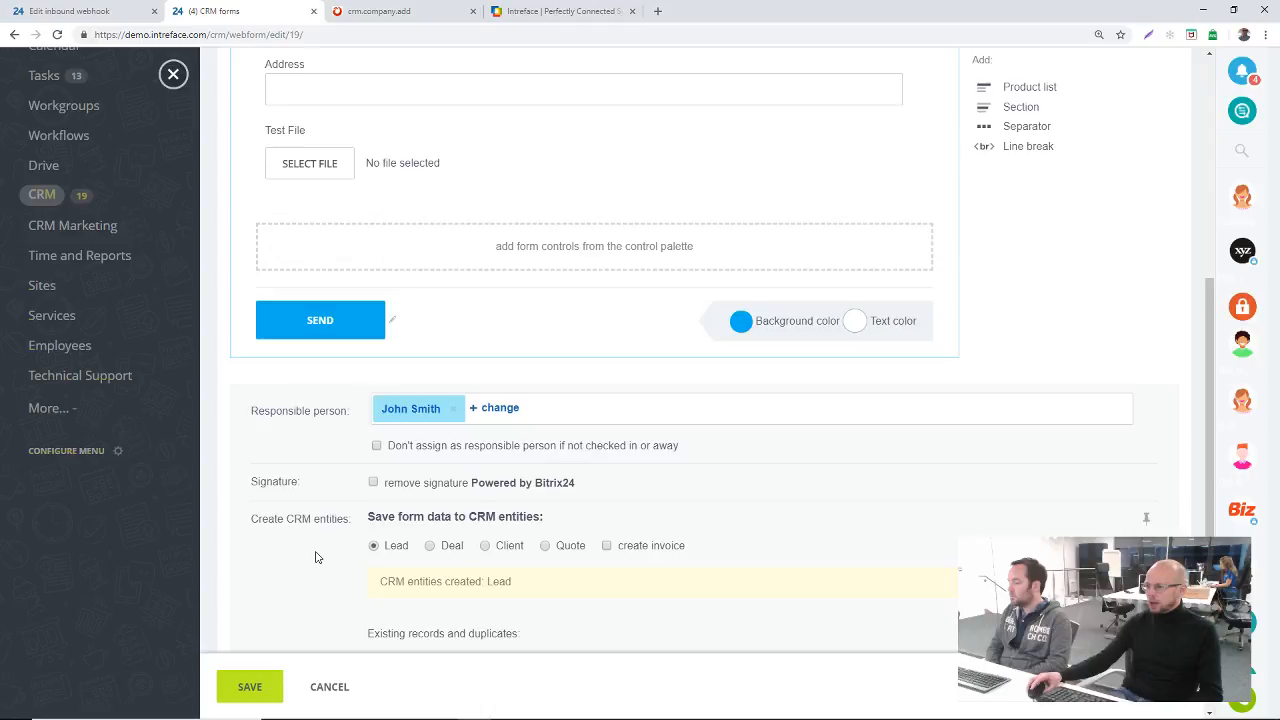
Step: Examine the Sales Enquiry form's duplicate handling, metric, theme, custom CSS, post-submit action and spam protection settings, then return to the forms list
scroll(315, 557, down, 1)
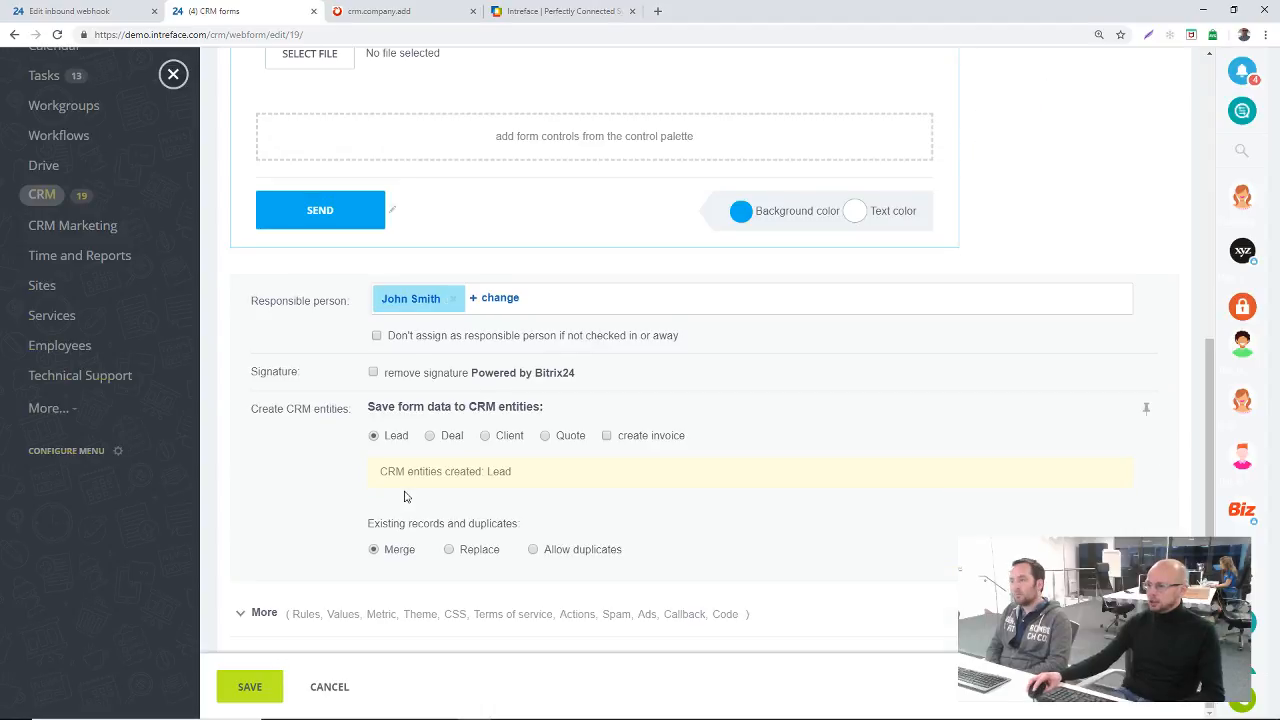
scroll(360, 510, down, 3)
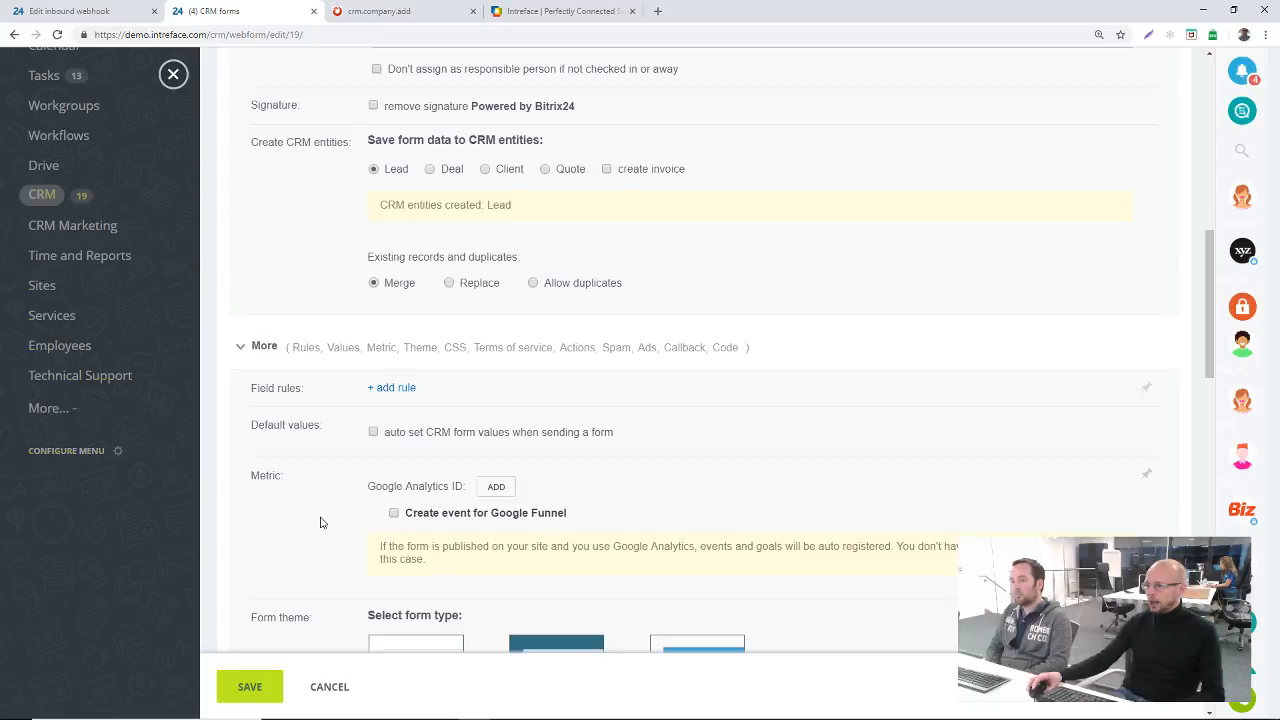
scroll(368, 452, up, 3)
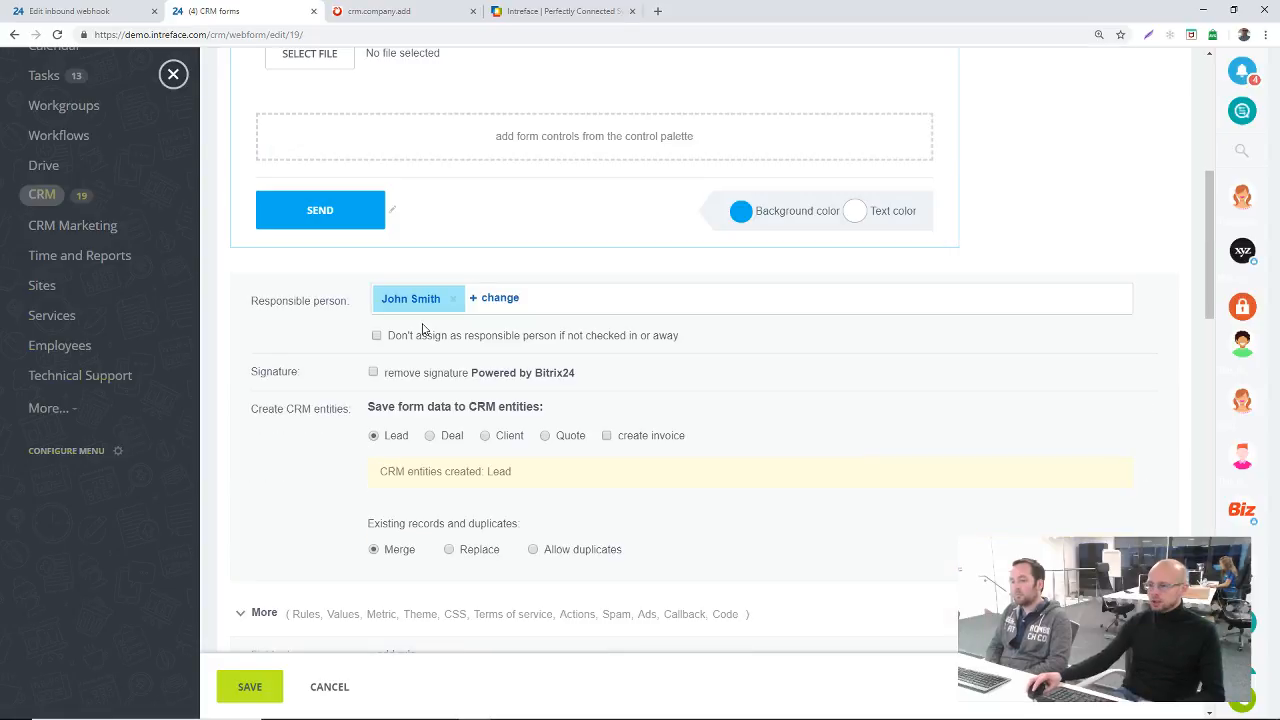
scroll(461, 432, down, 4)
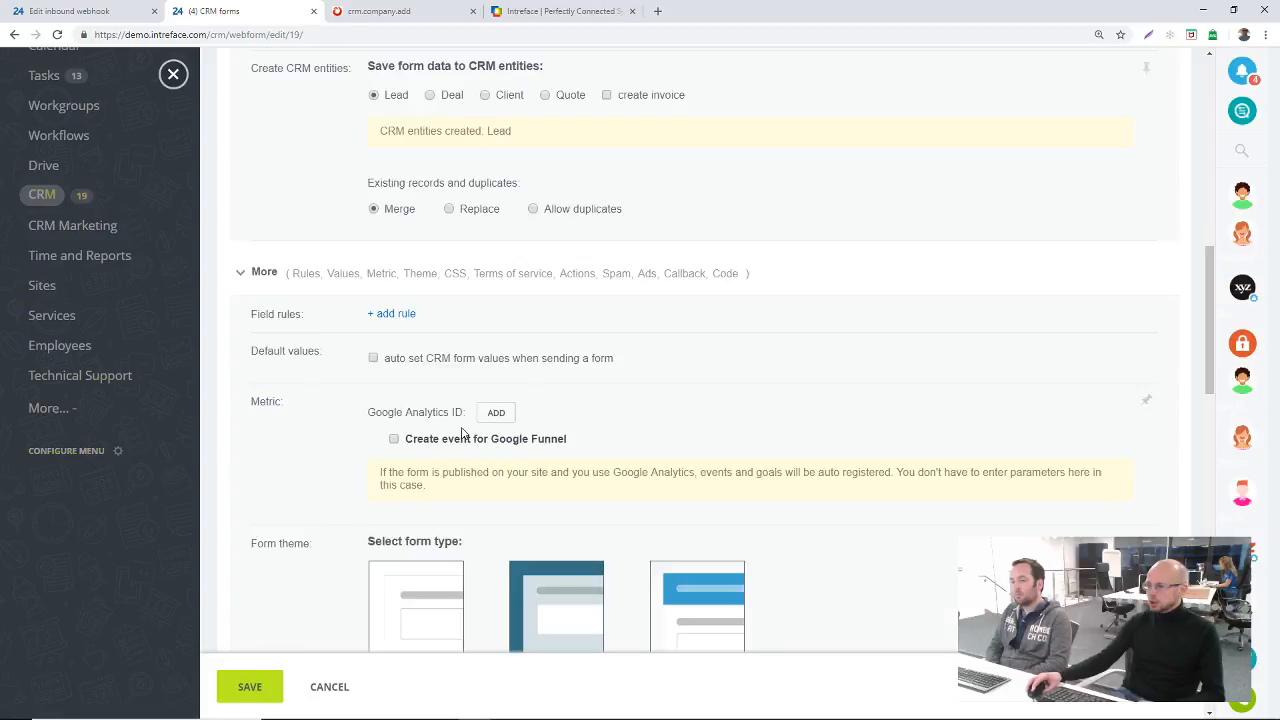
scroll(461, 432, down, 5)
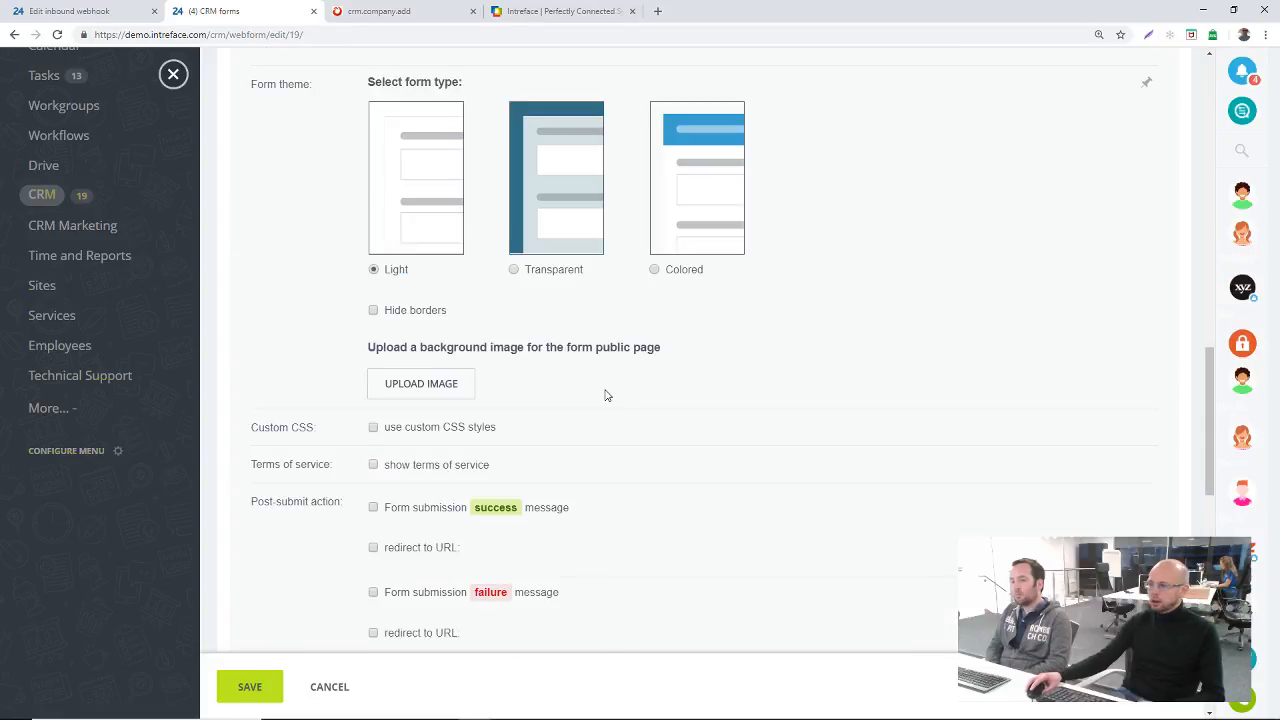
scroll(500, 390, down, 1)
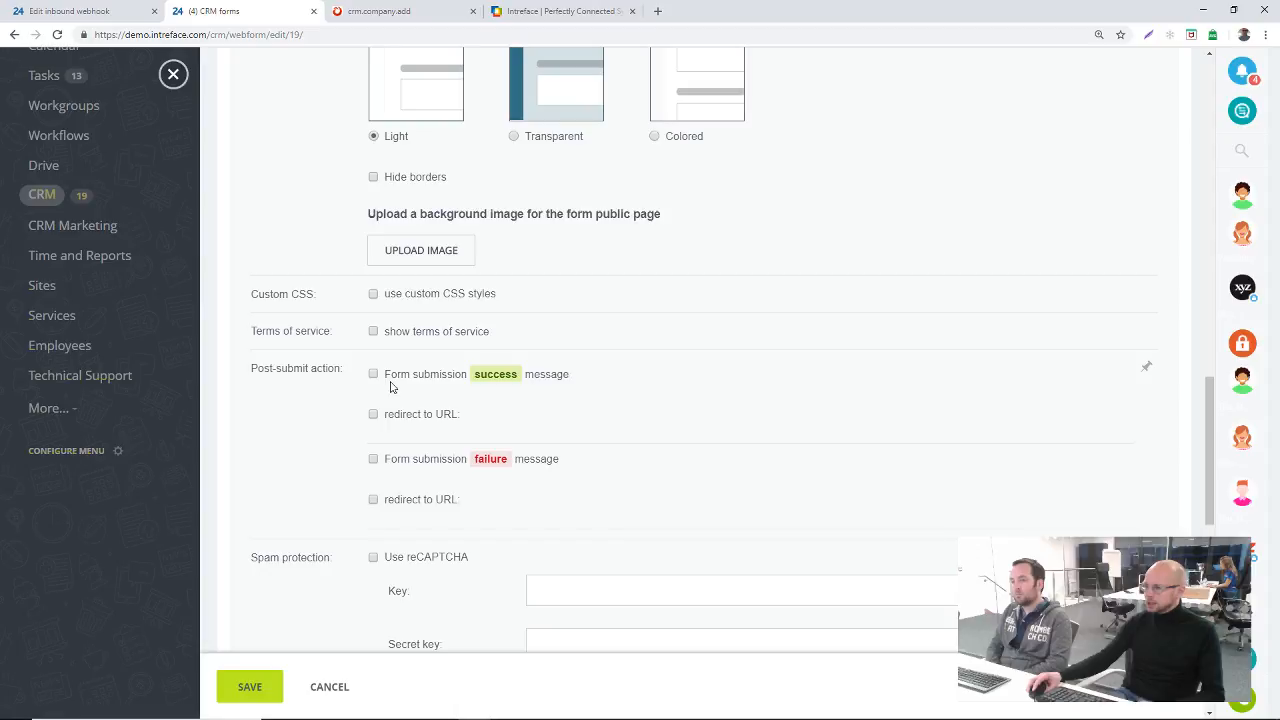
click(418, 294)
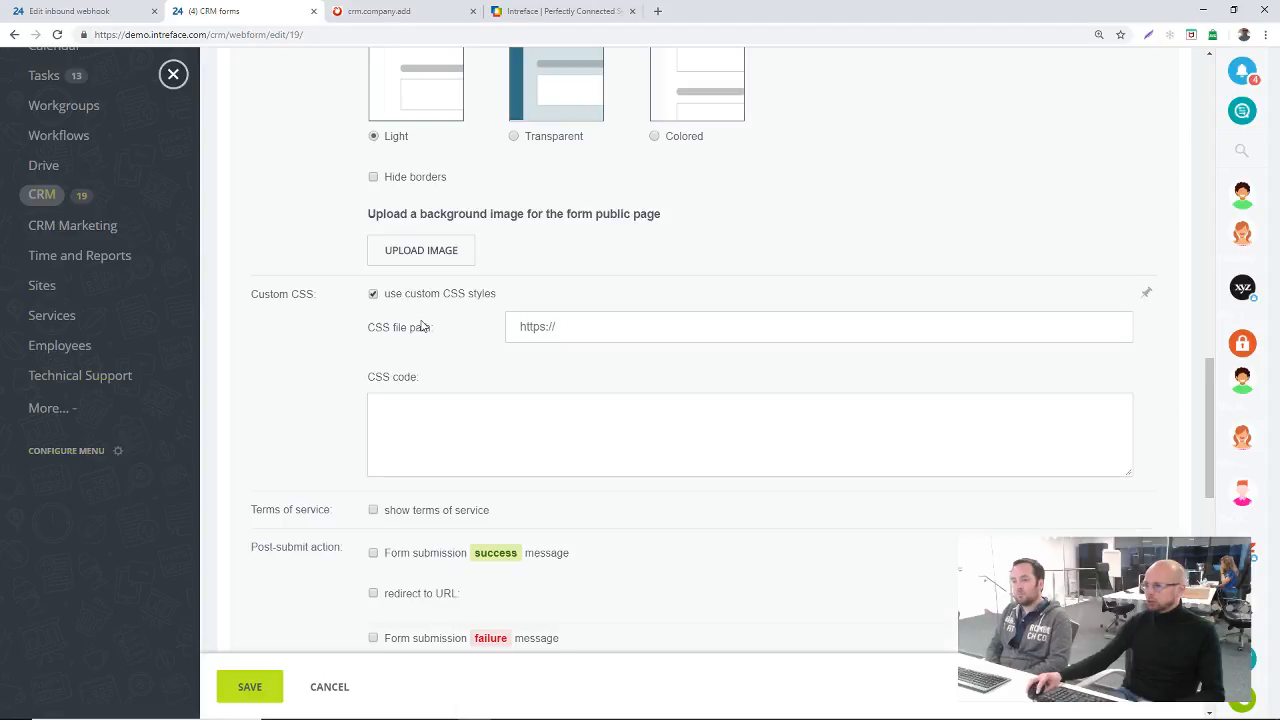
click(421, 295)
scroll(548, 416, down, 3)
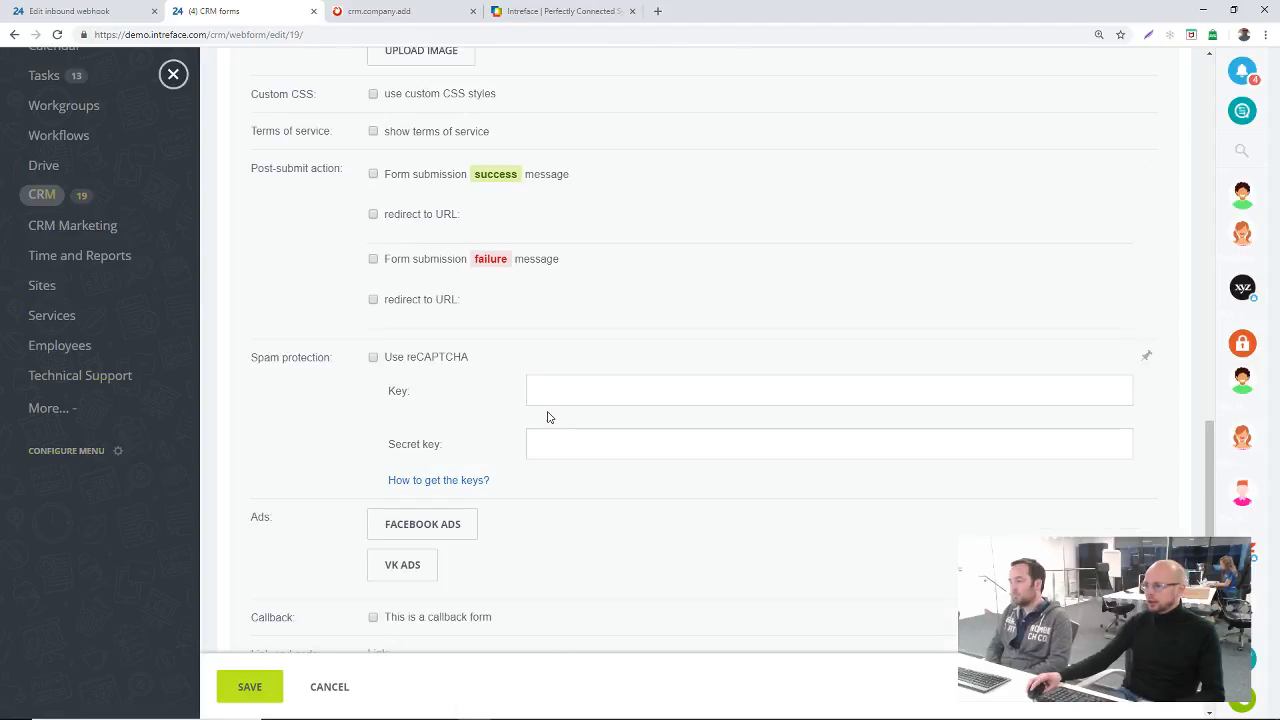
scroll(548, 416, down, 5)
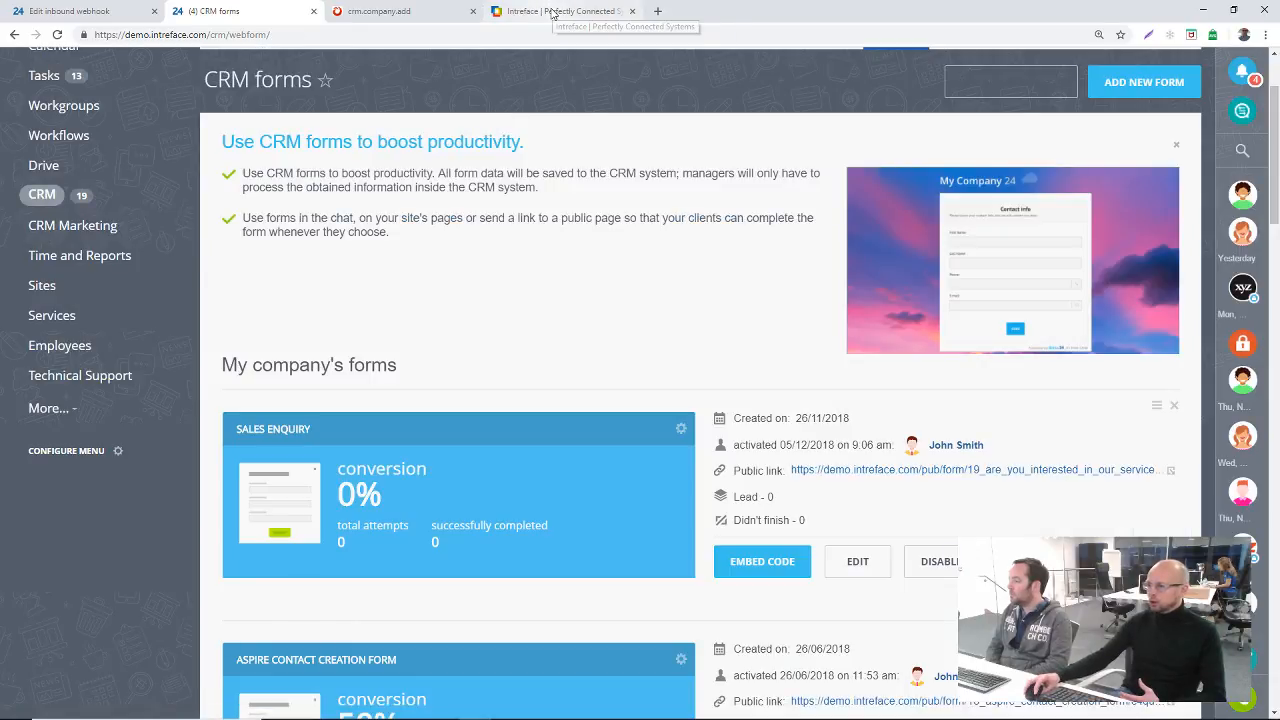
Step: Open the Website Widget page of the Open Channels section from the hidden menu items
scroll(428, 163, up, 3)
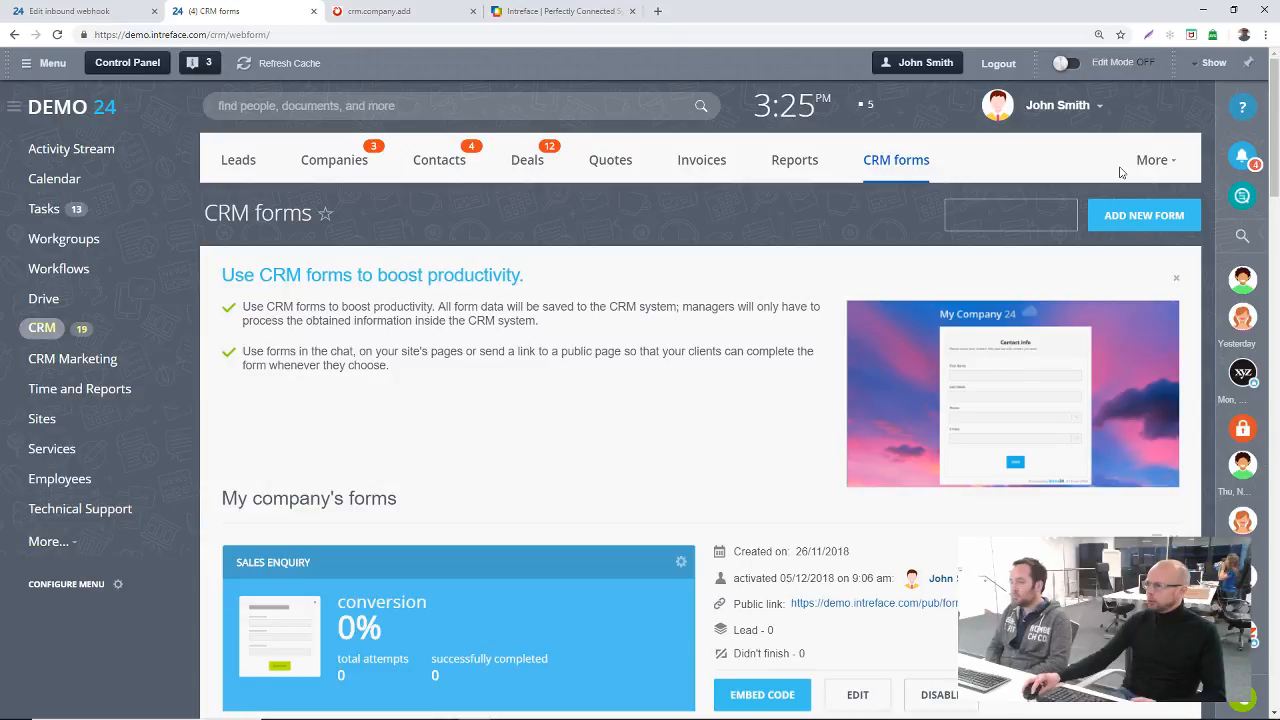
click(52, 541)
scroll(78, 522, down, 2)
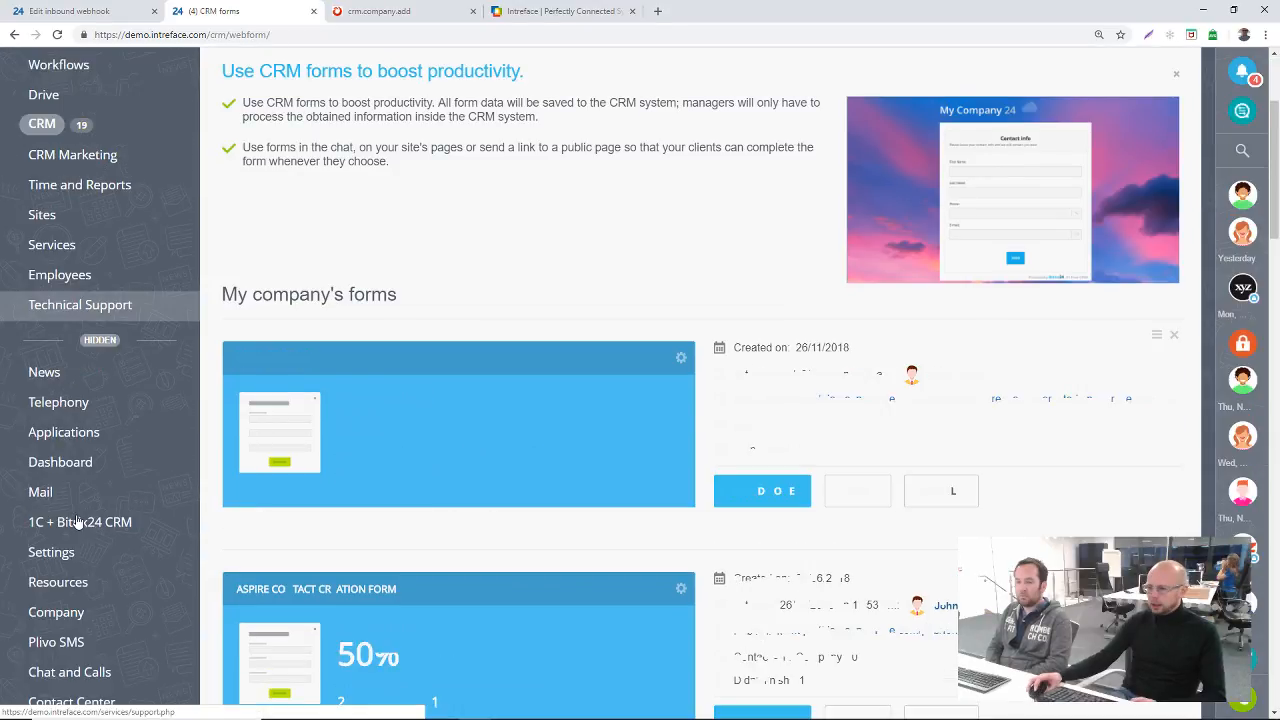
scroll(78, 522, down, 2)
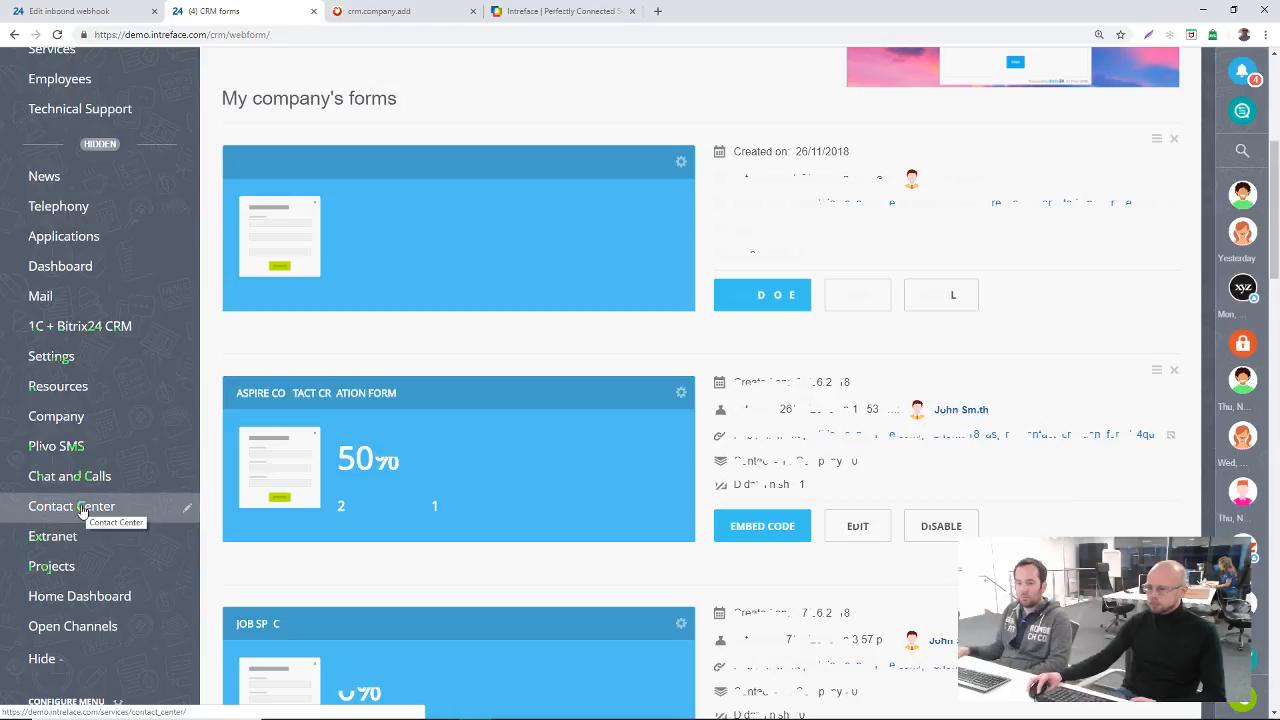
click(83, 511)
click(1151, 160)
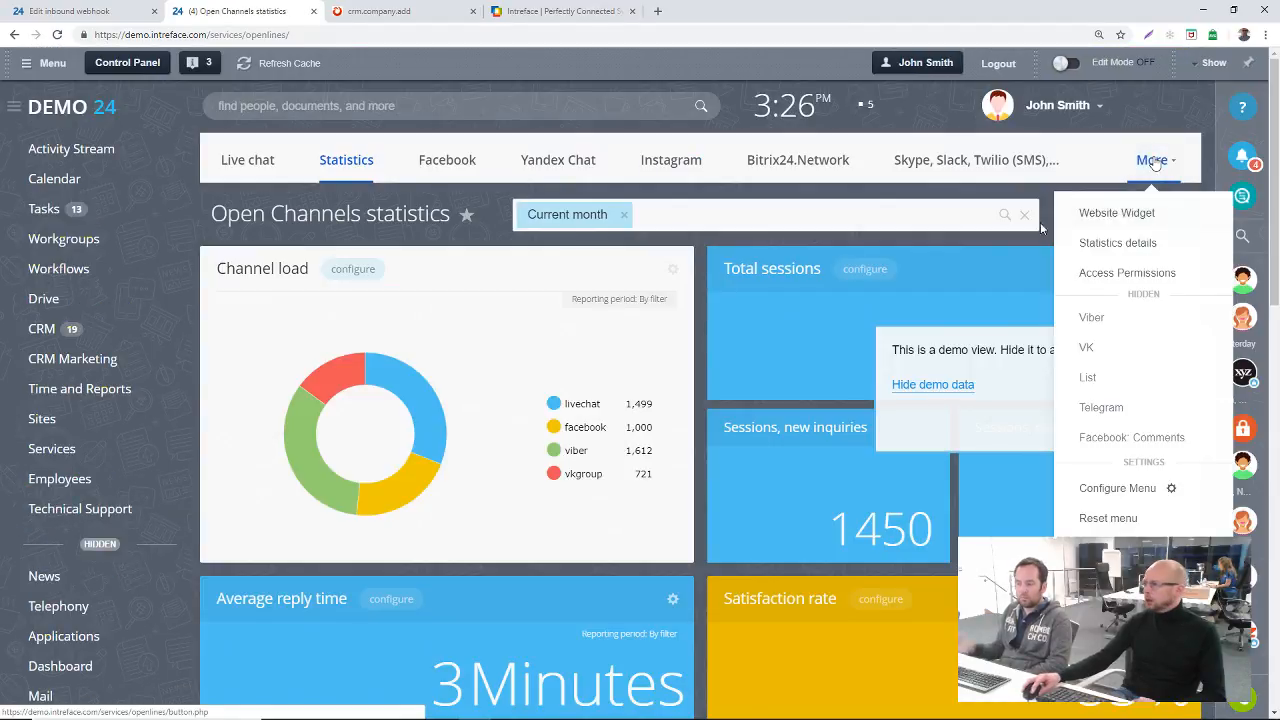
click(1115, 214)
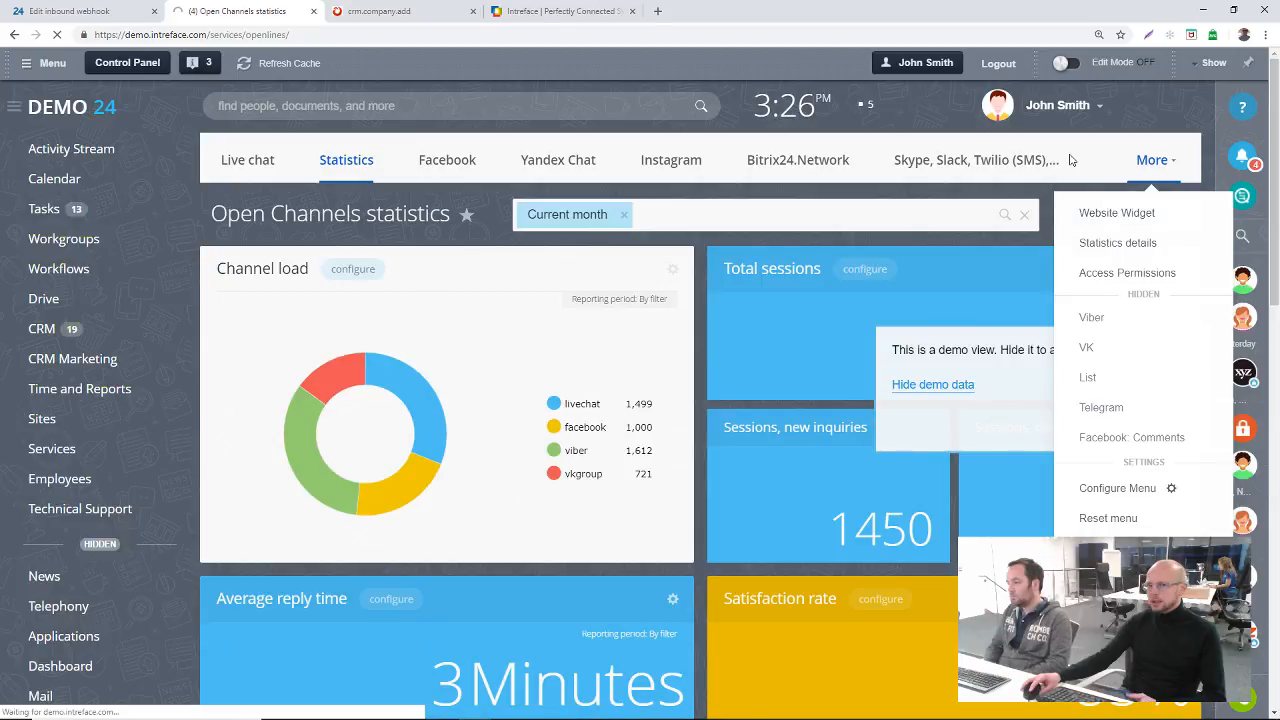
Step: Check the Enquiry form on the intreface.co.uk website, then open the company's Demo widget in Bitrix24 for editing
click(574, 12)
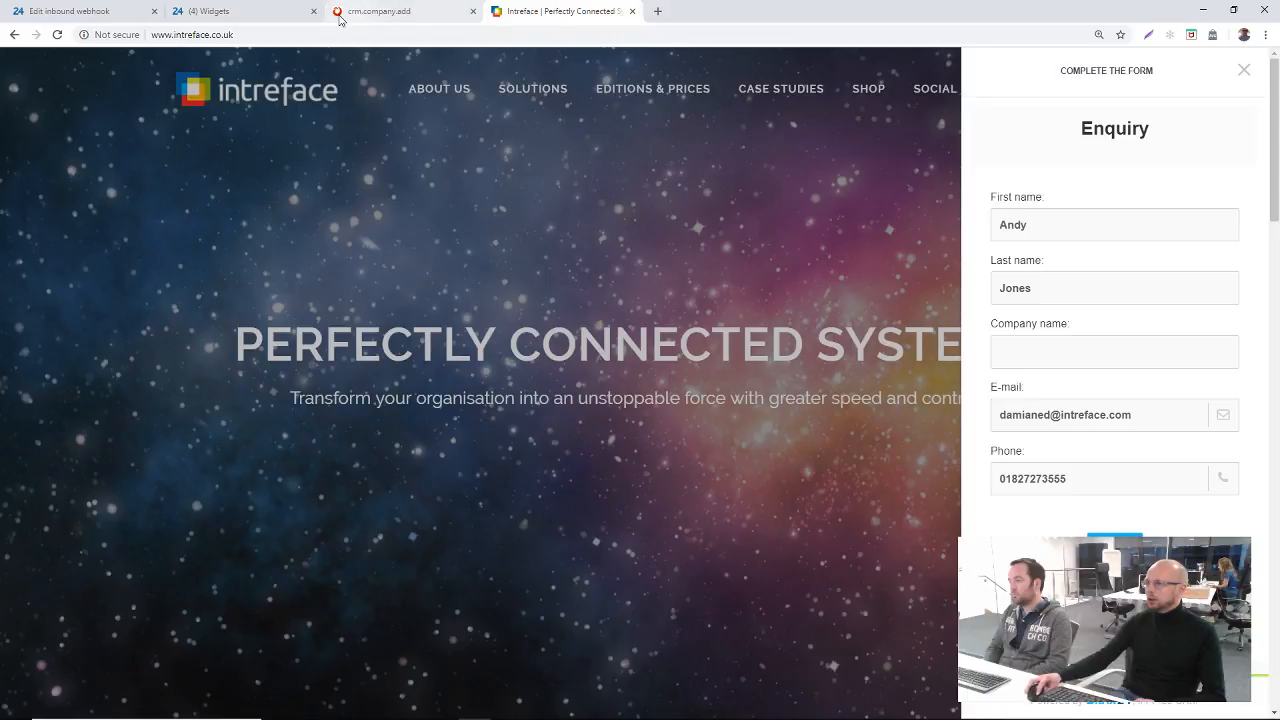
click(230, 11)
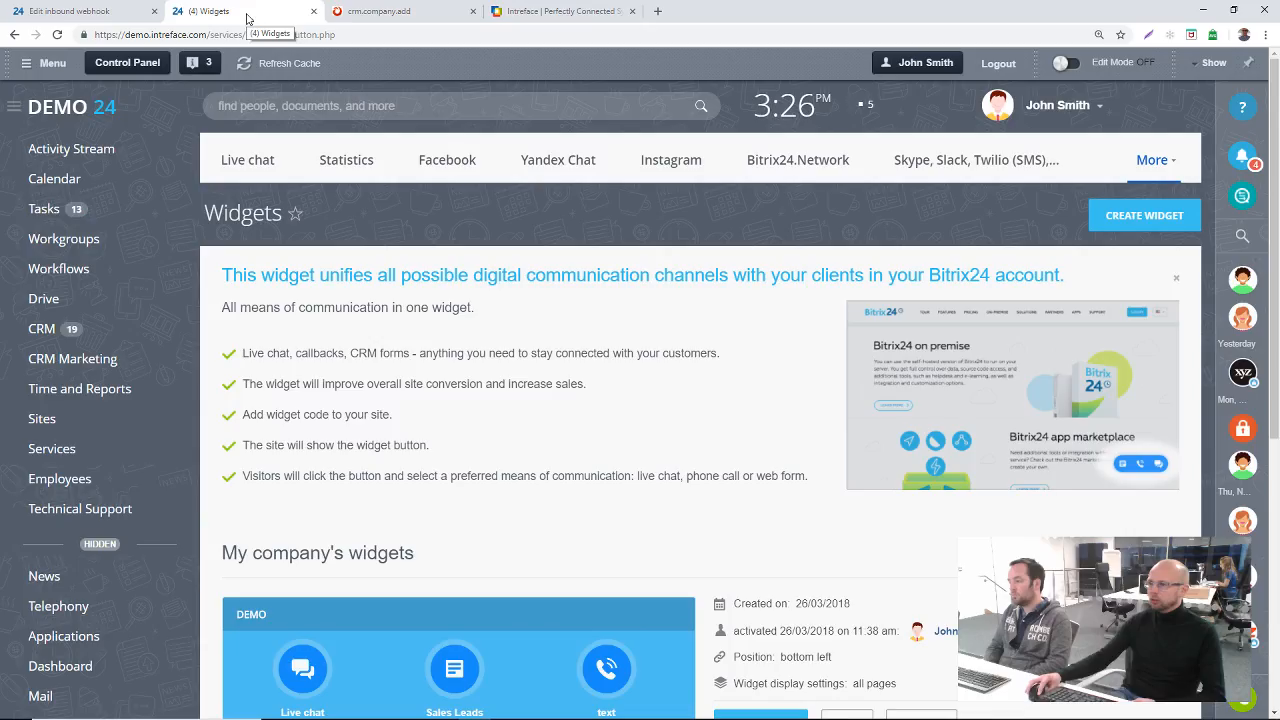
scroll(1182, 149, down, 1)
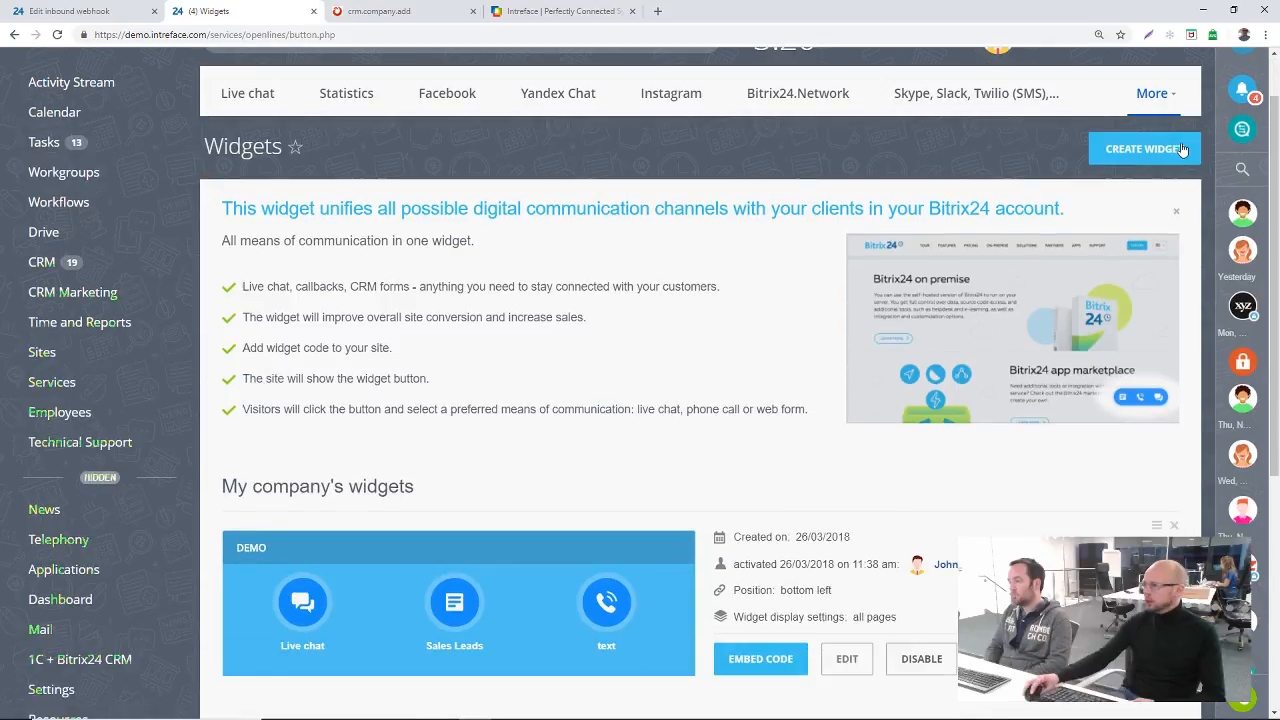
scroll(537, 445, down, 2)
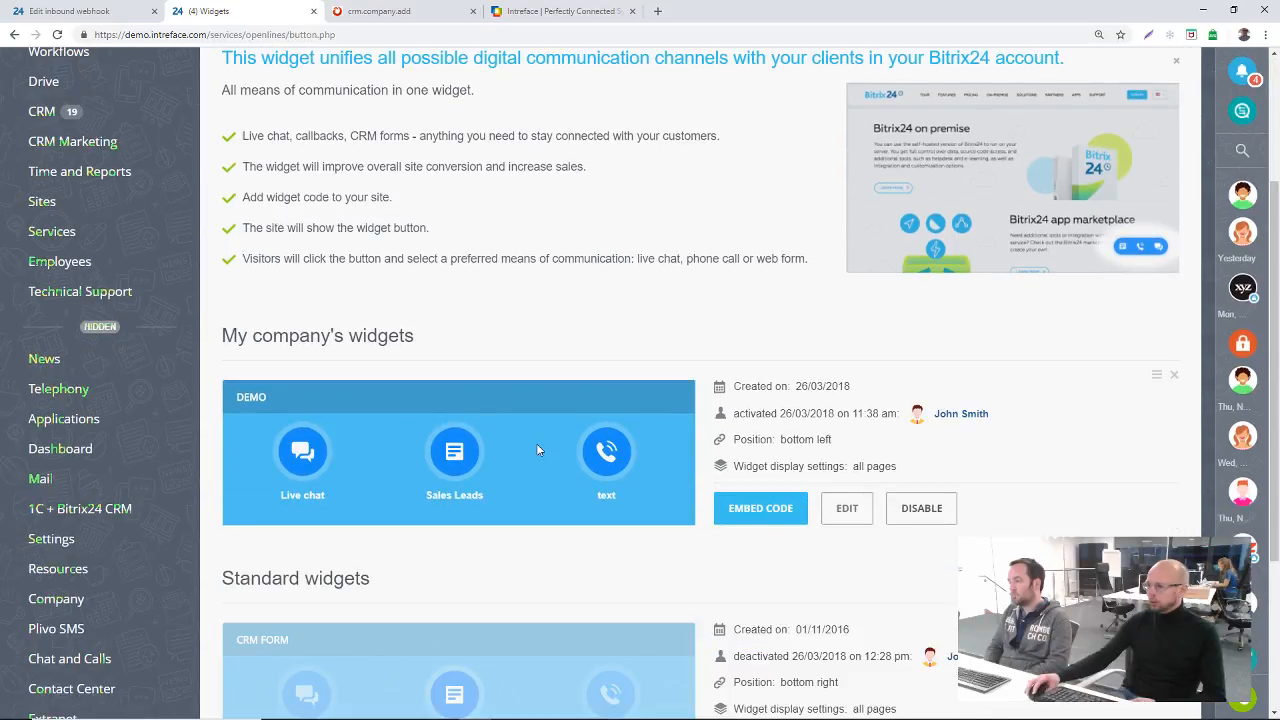
scroll(536, 450, down, 1)
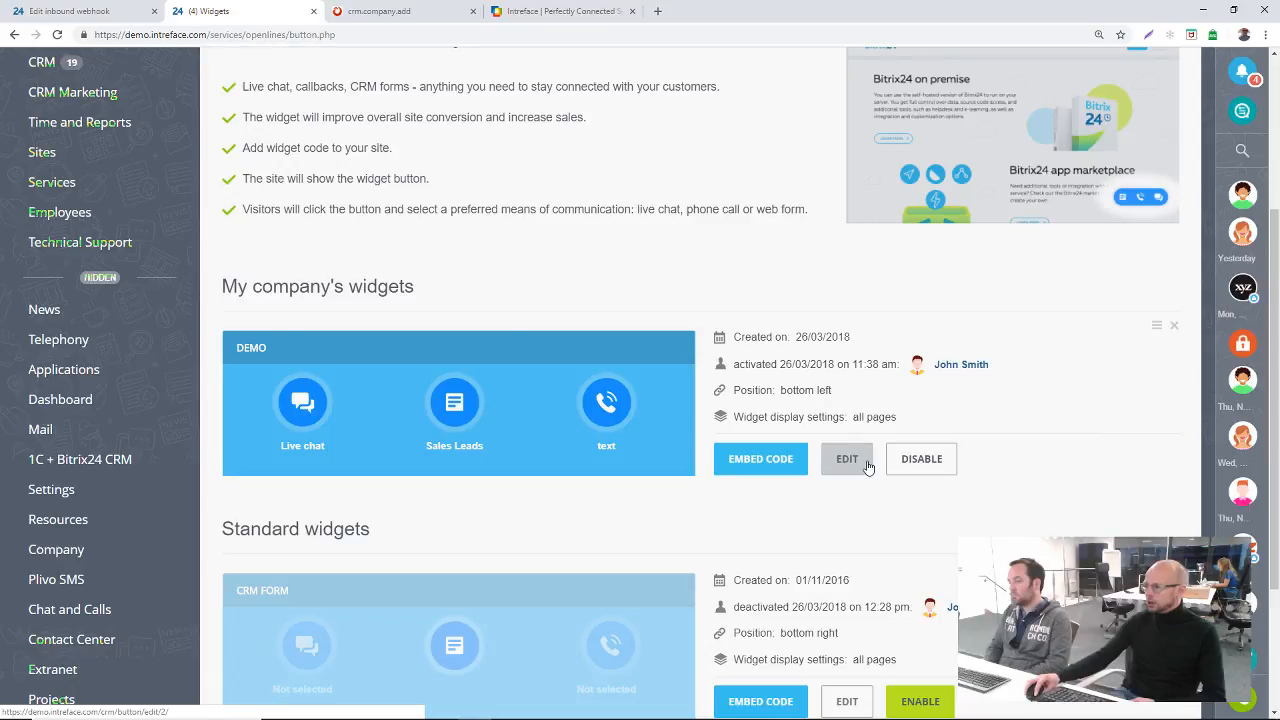
click(866, 465)
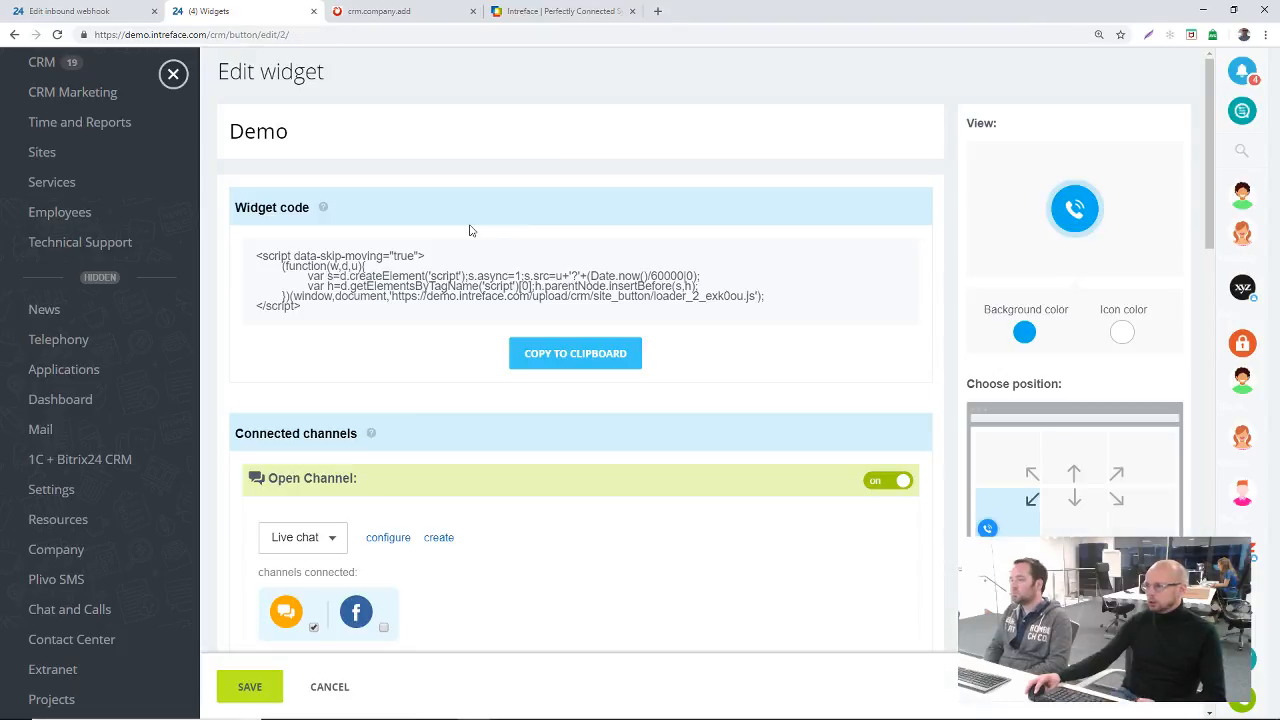
Step: Examine the Demo widget's connected channels, auto welcome message and the available show delay options
scroll(727, 376, down, 2)
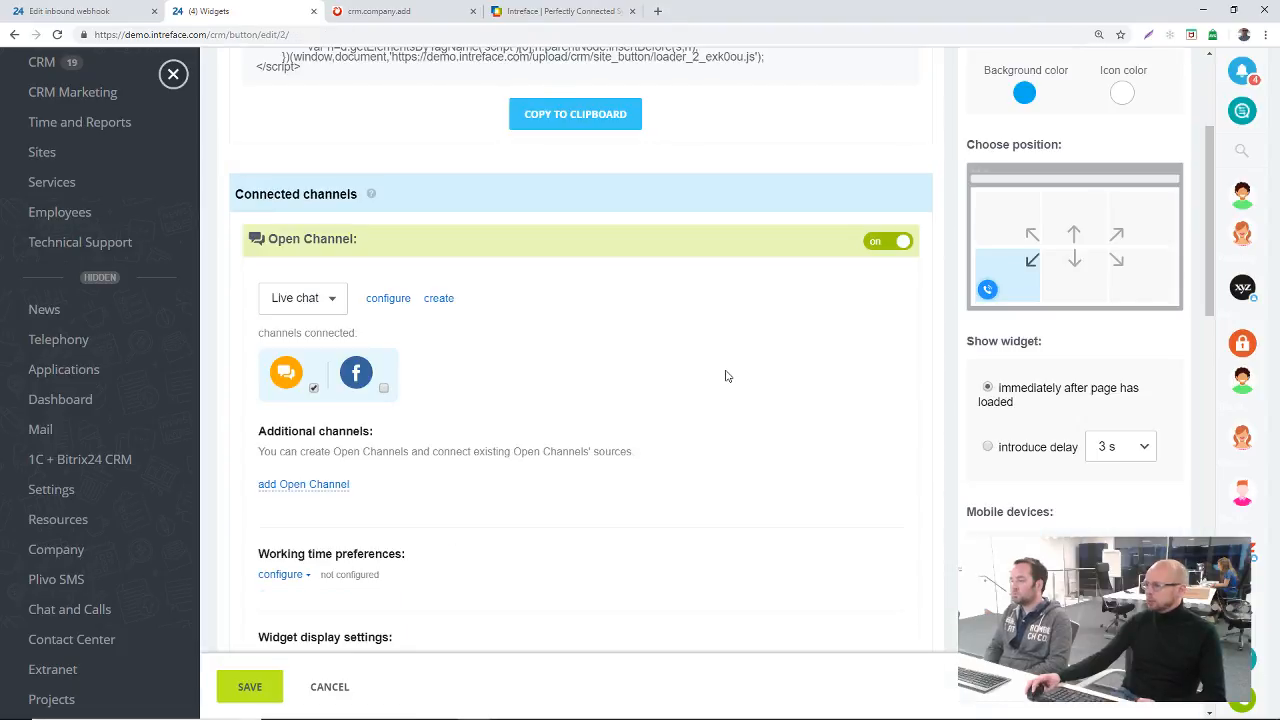
scroll(727, 376, down, 1)
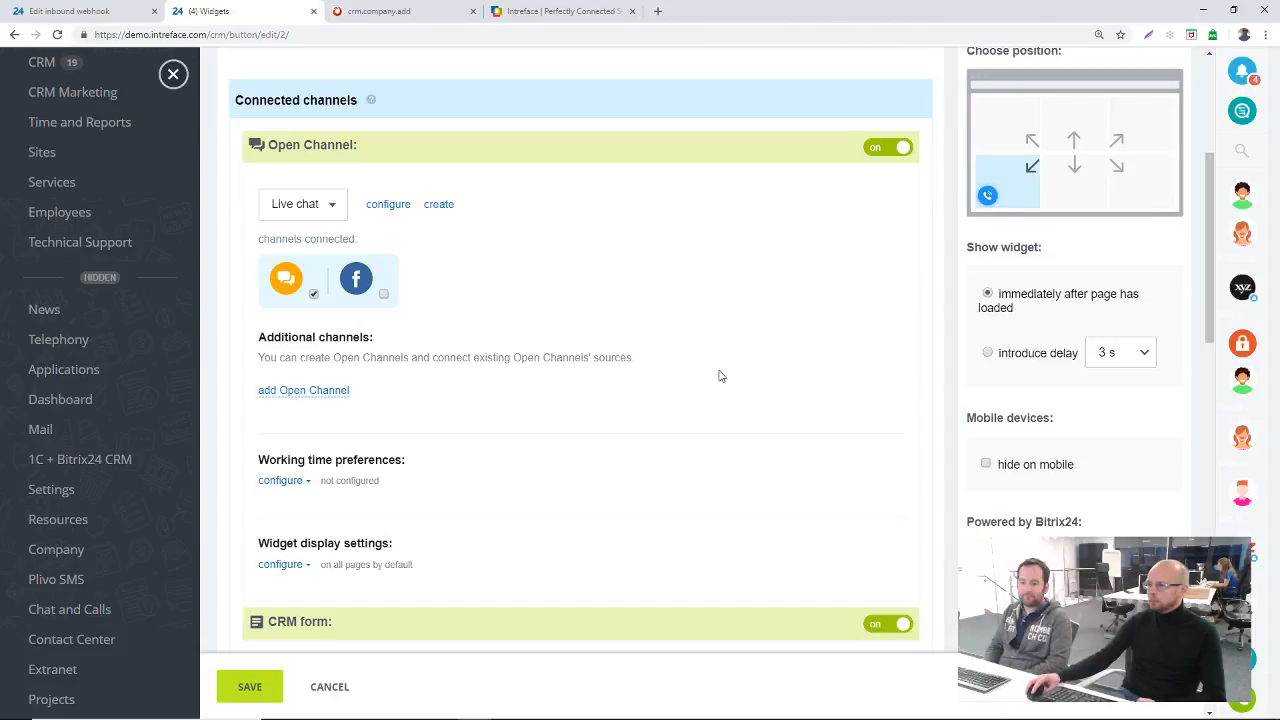
scroll(420, 390, down, 8)
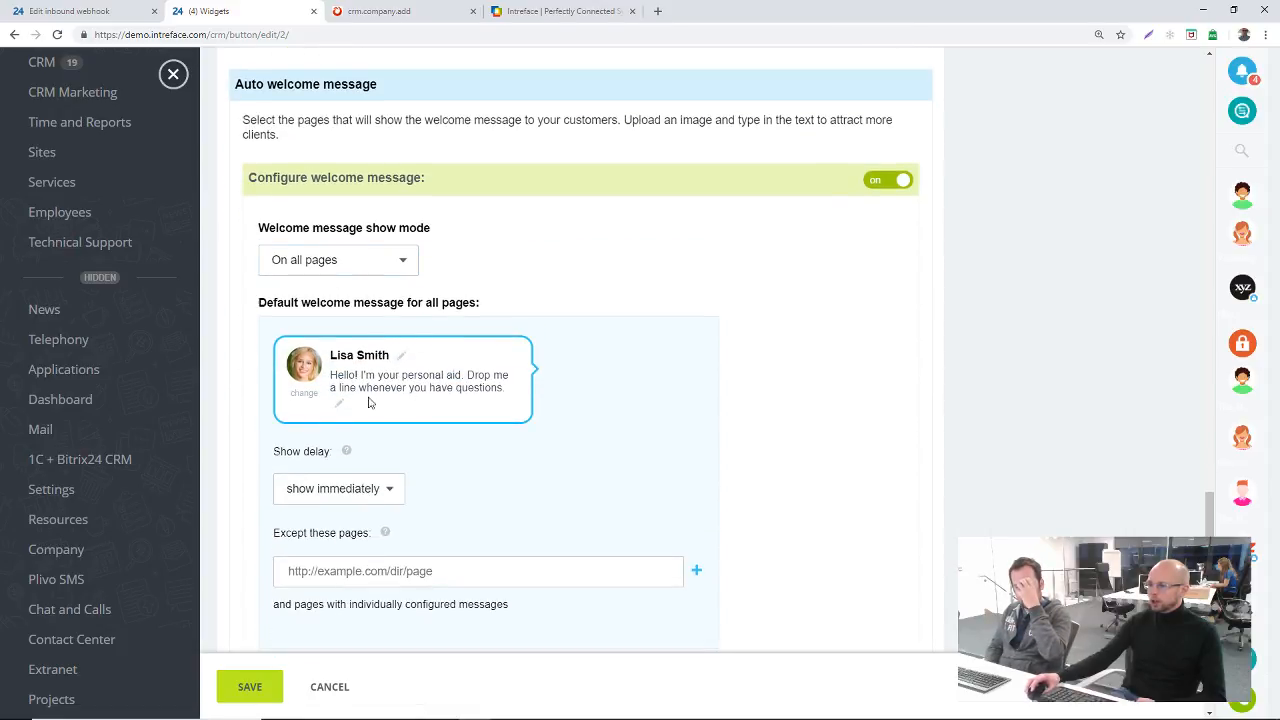
scroll(402, 410, down, 1)
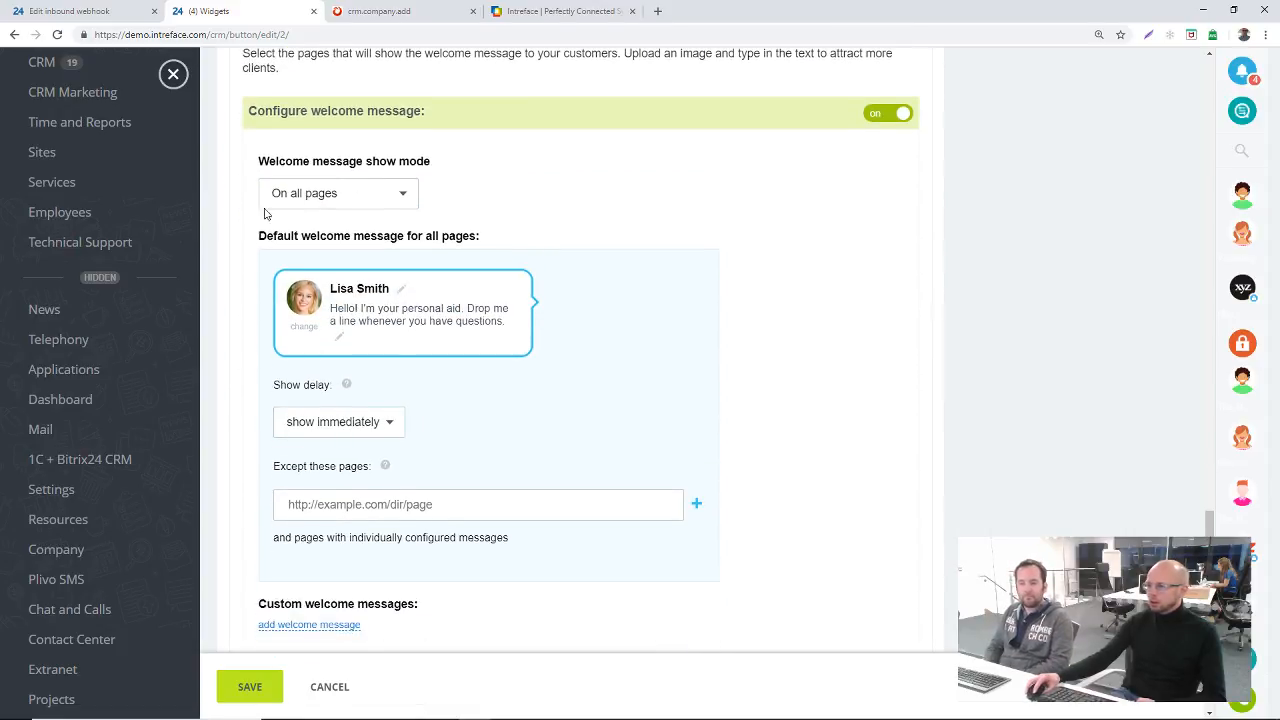
click(377, 424)
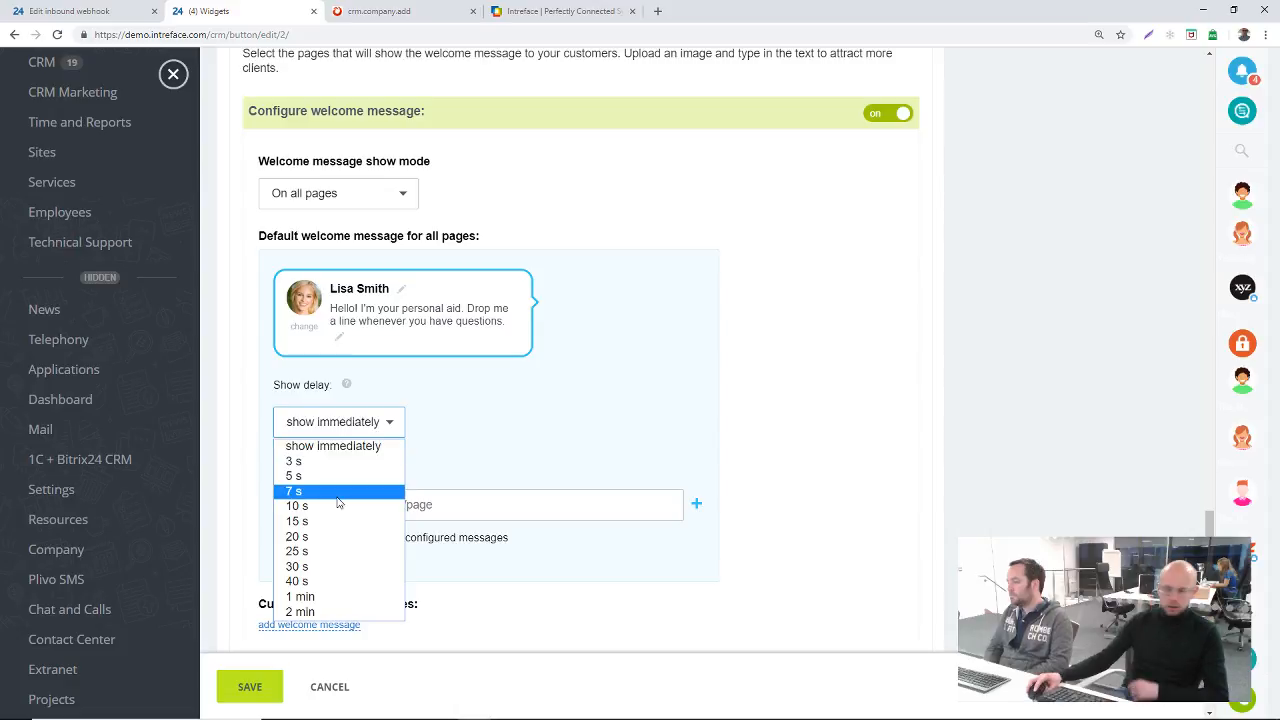
click(660, 386)
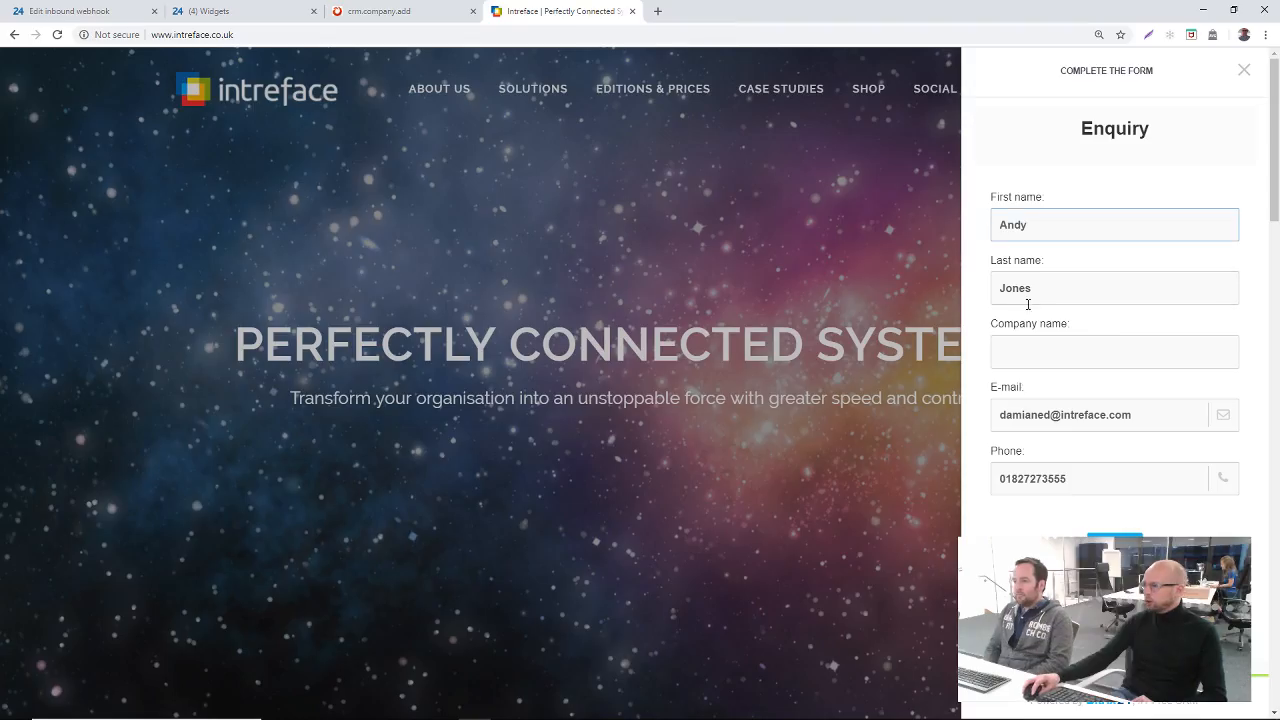
Step: Submit the website's Enquiry form with the company name AJ Ltd and open the submitted Sales Leads form activity in Bitrix24
click(1040, 288)
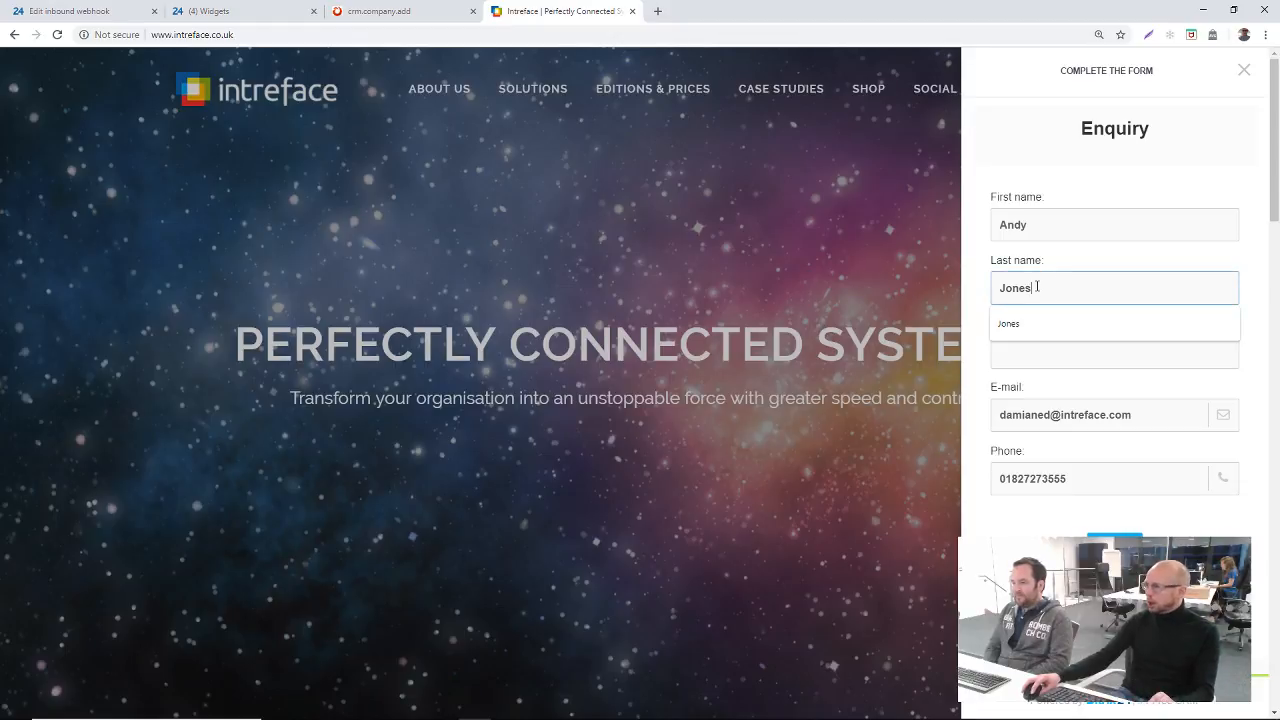
click(1030, 359)
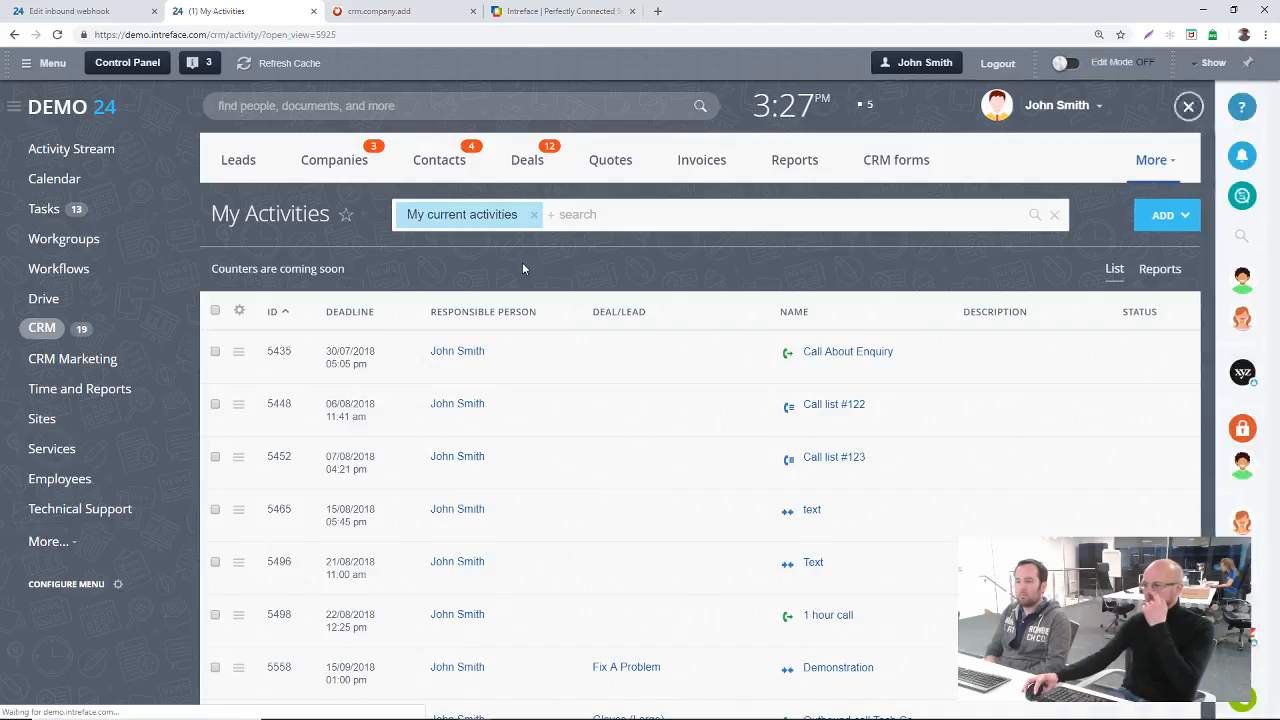
click(522, 262)
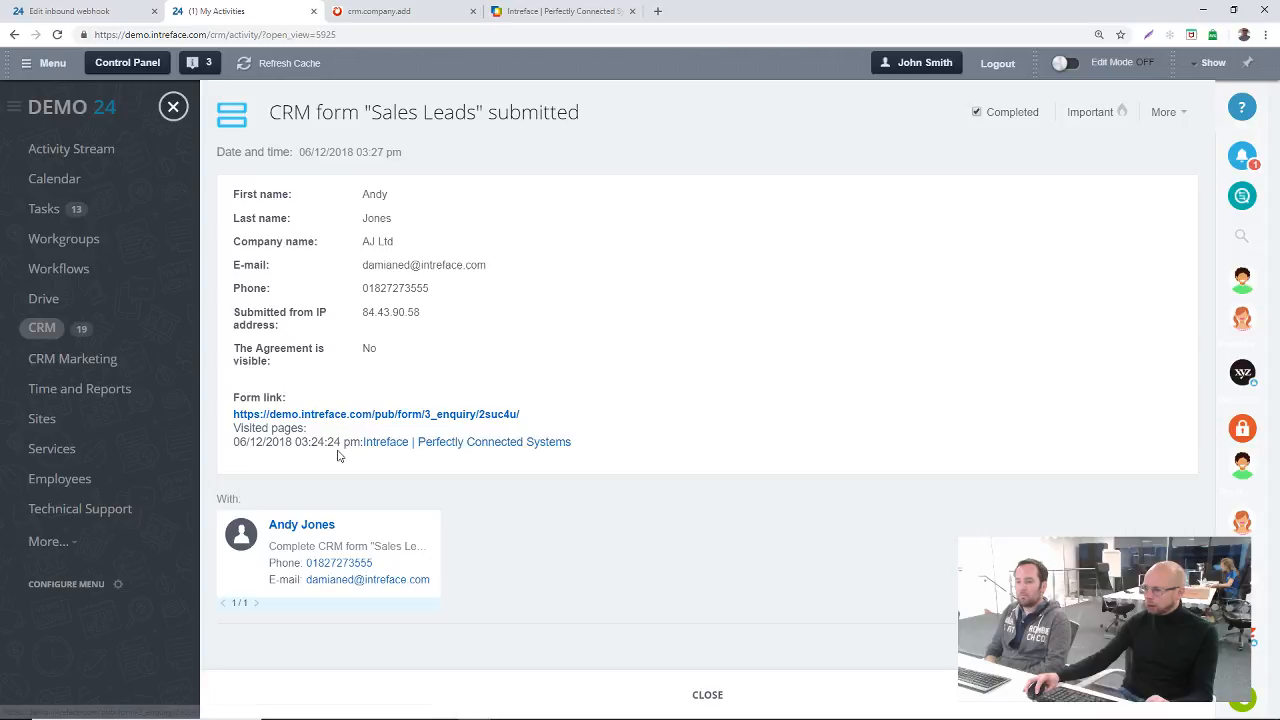
Step: Open the lead linked to the Sales Leads form submission and examine its details, Source options and automation rules
click(307, 527)
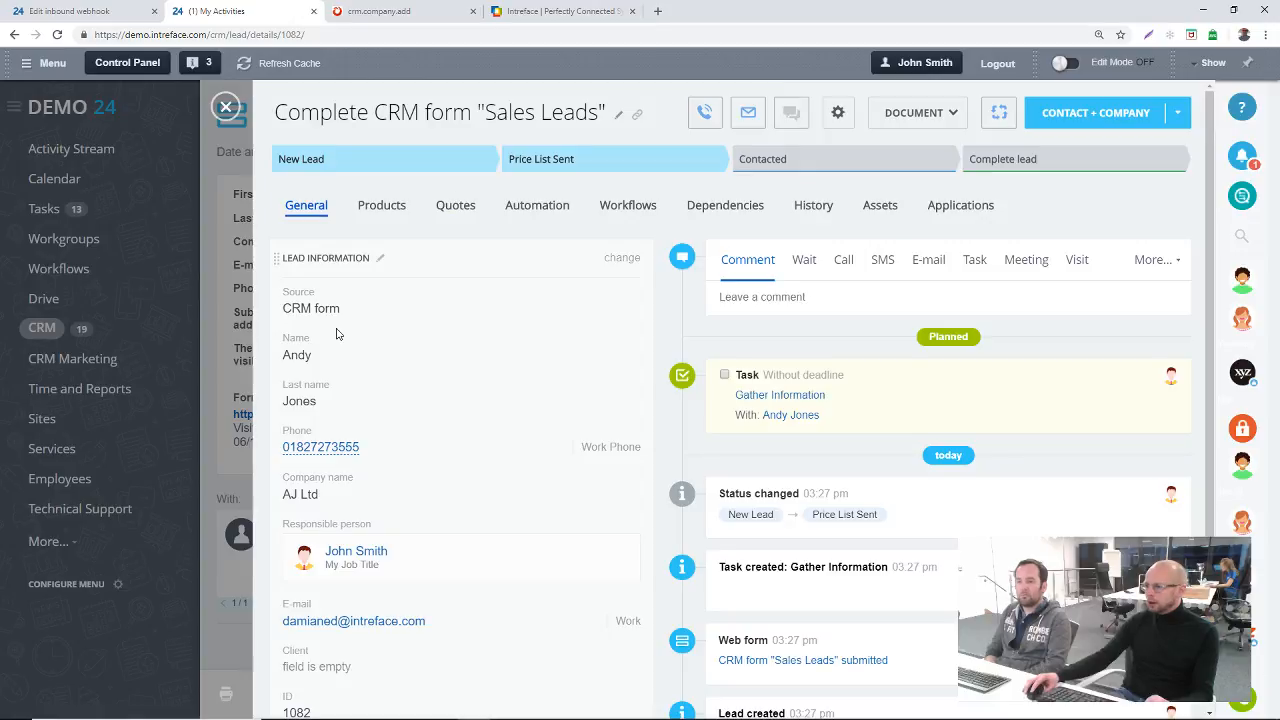
scroll(316, 442, down, 1)
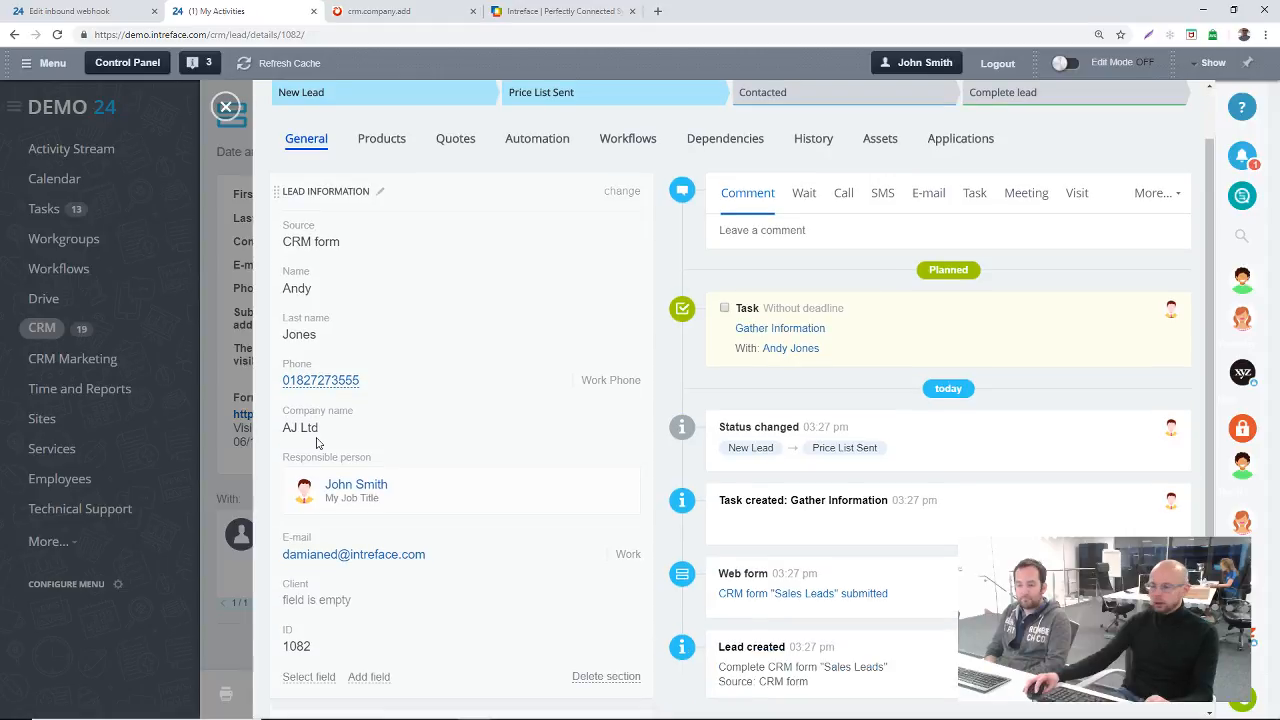
click(293, 225)
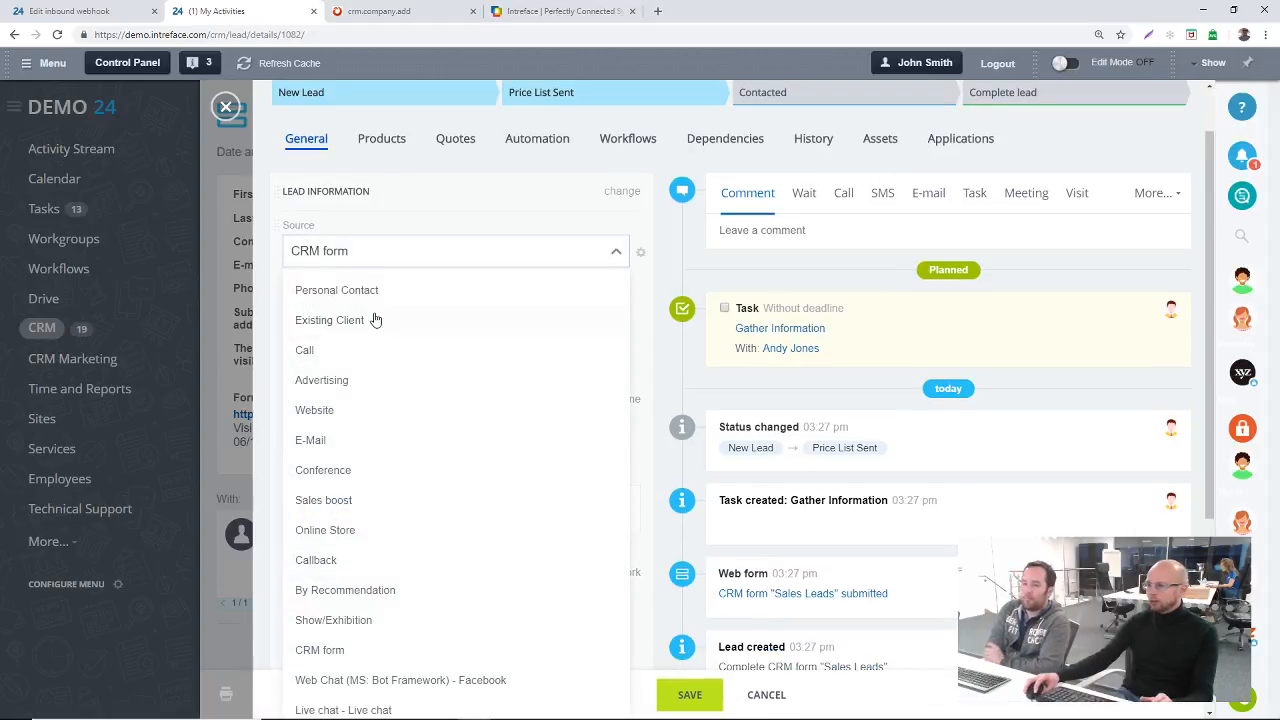
scroll(383, 337, down, 3)
scroll(384, 341, up, 2)
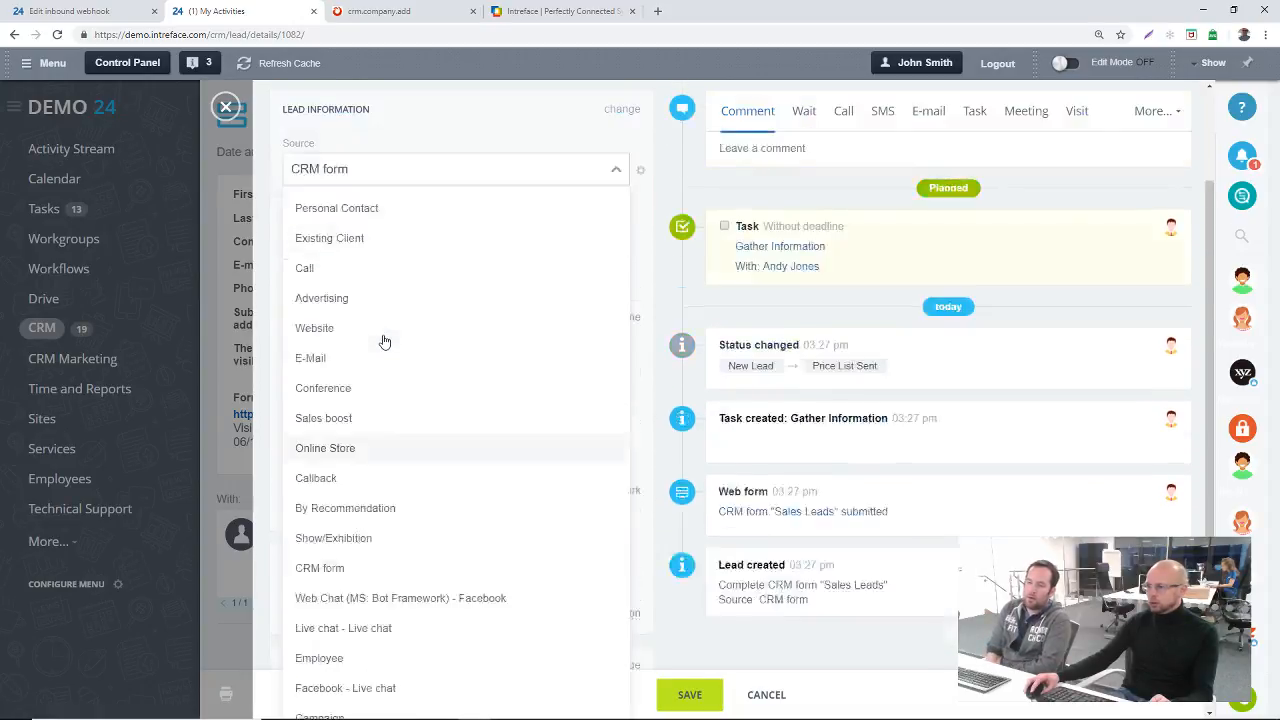
scroll(384, 341, up, 1)
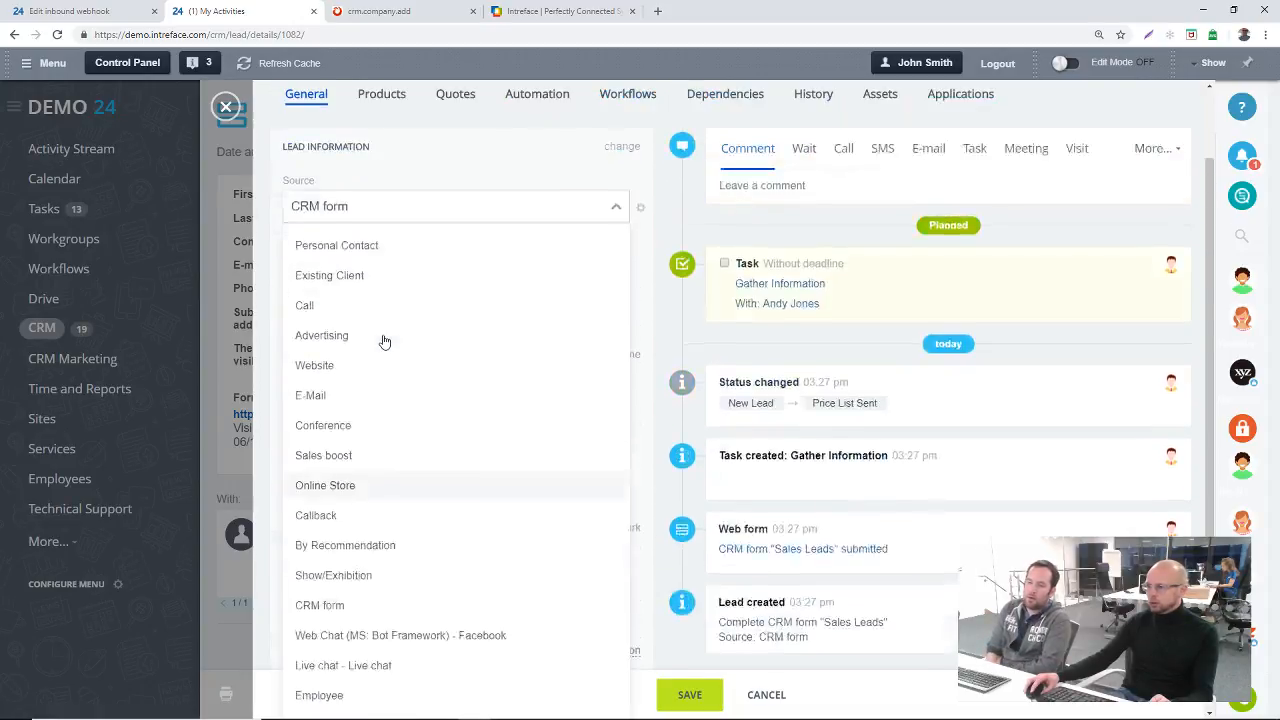
scroll(384, 341, up, 2)
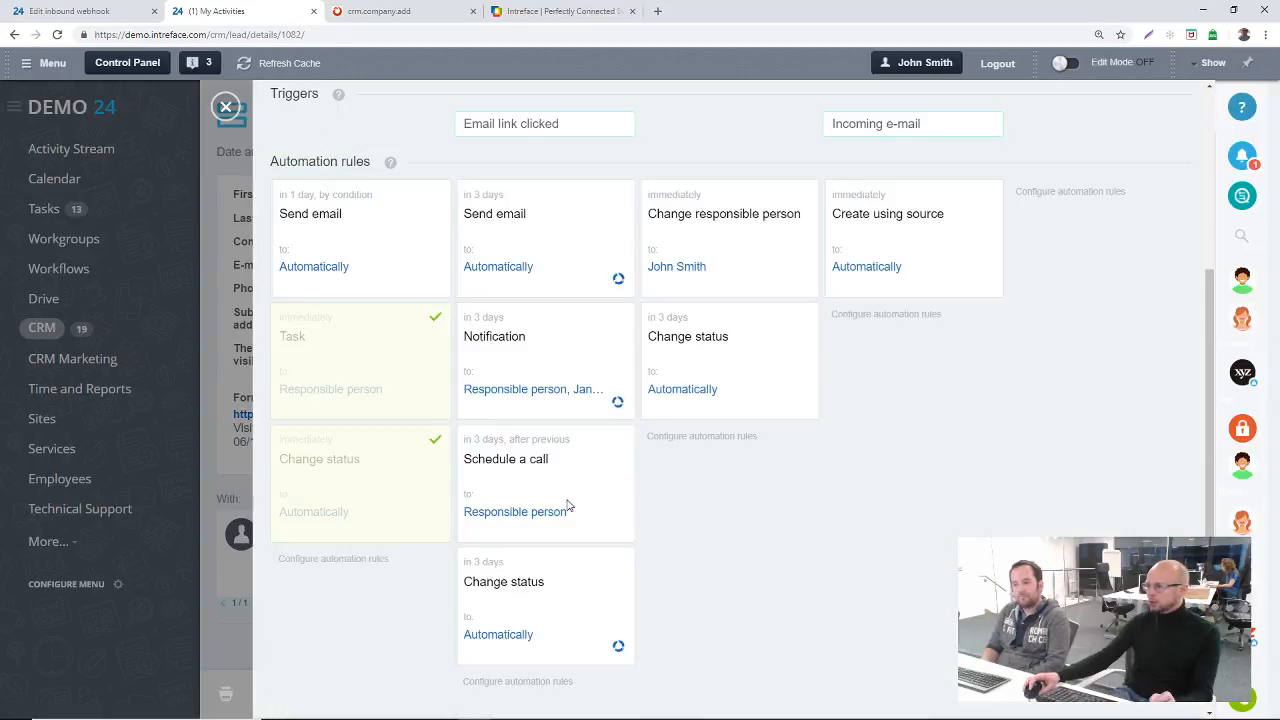
scroll(568, 505, up, 4)
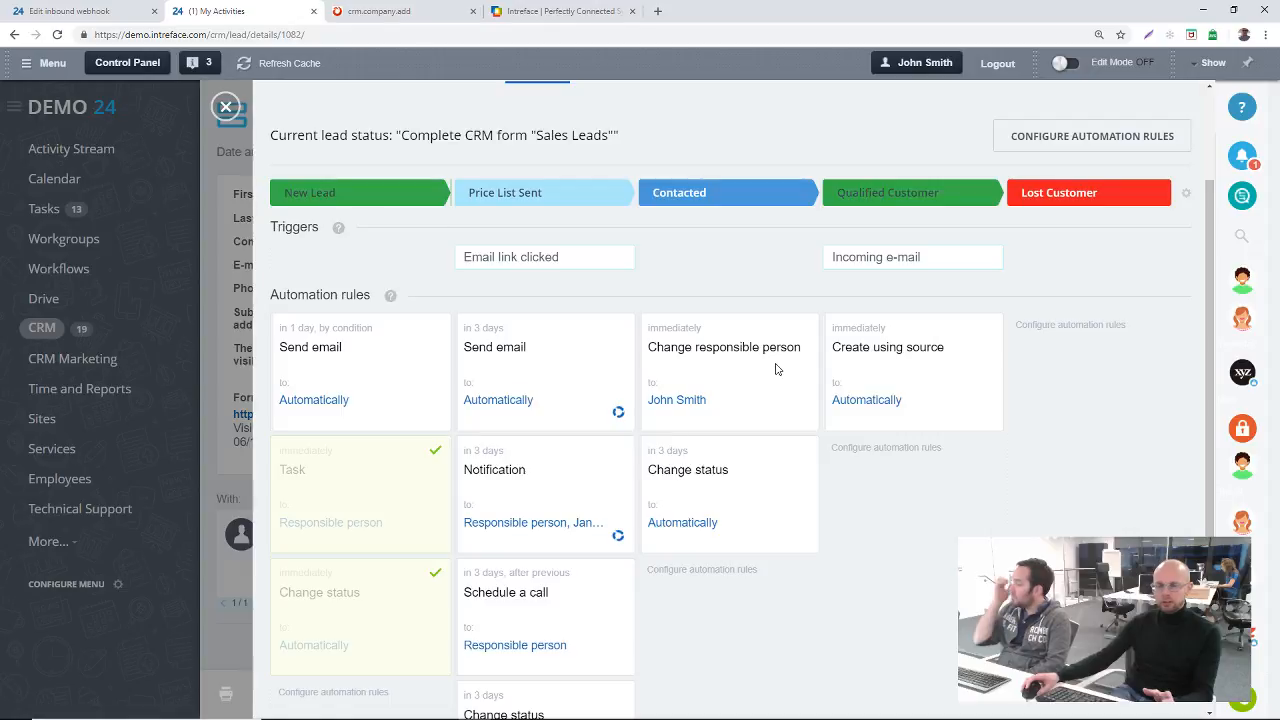
Step: Open the lead automation rules for configuration and choose an employee Send email rule for the New Lead stage
scroll(775, 369, up, 2)
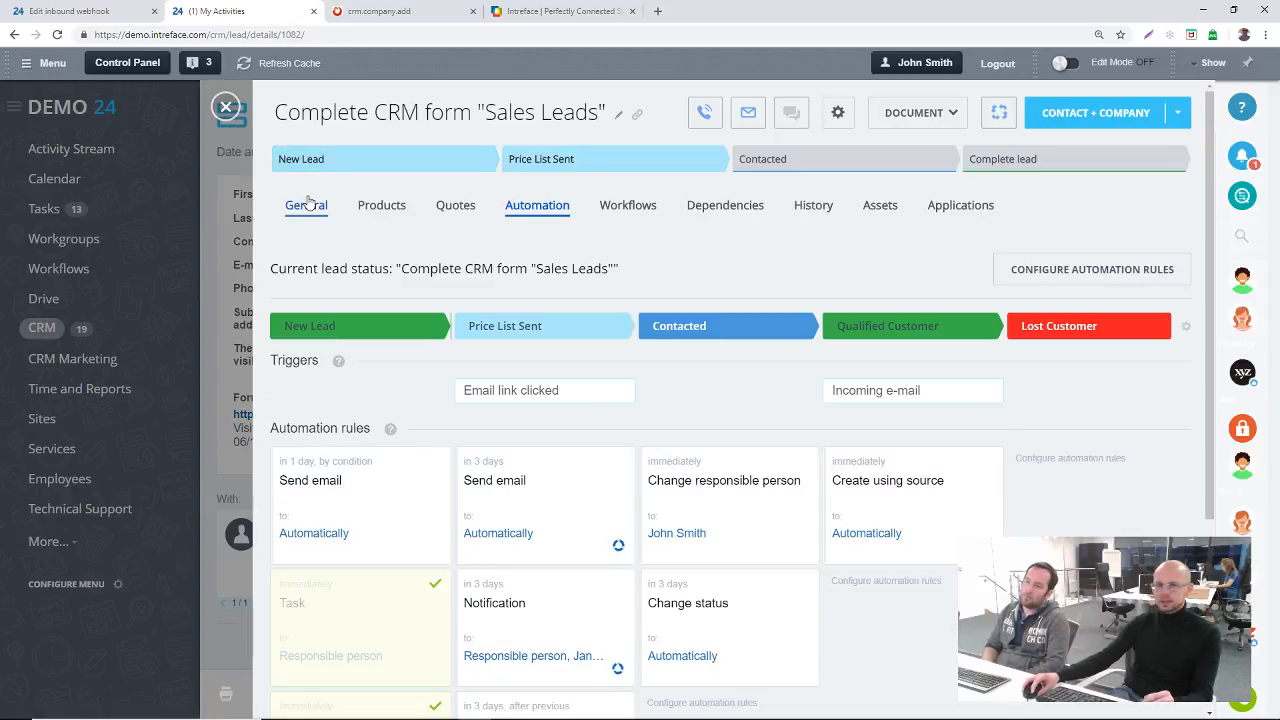
click(1113, 275)
scroll(338, 532, down, 2)
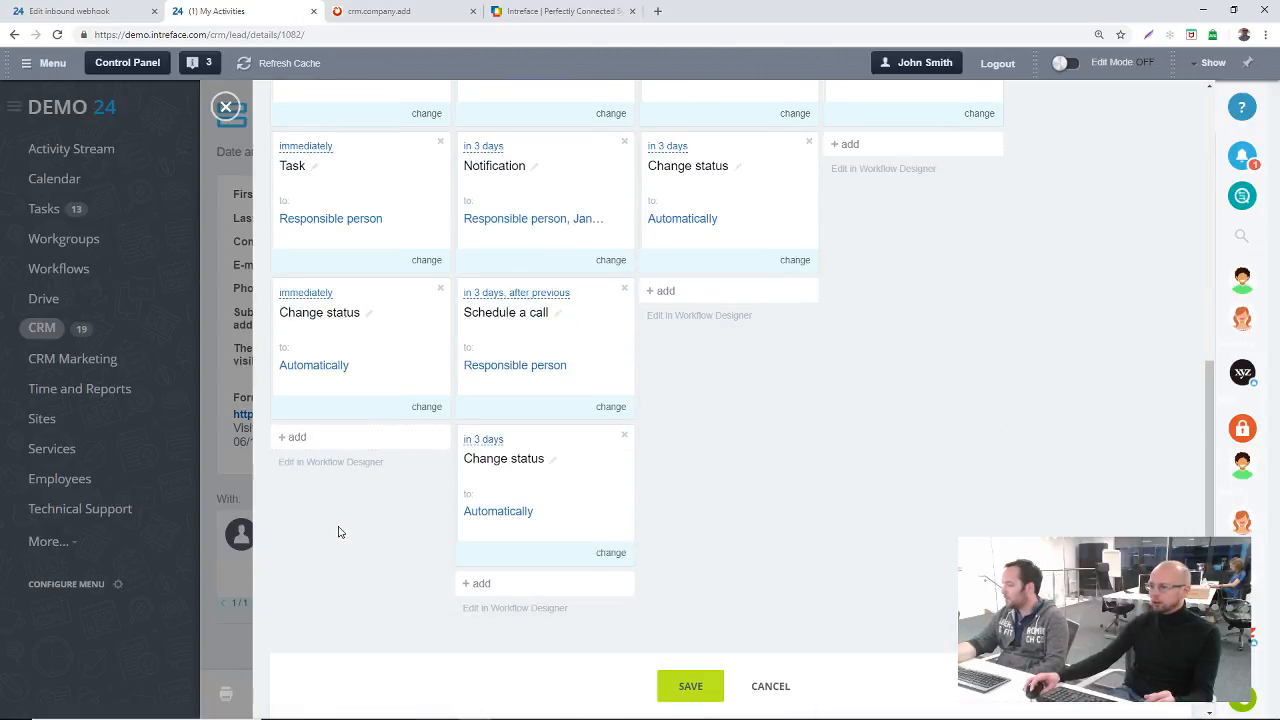
click(318, 433)
mouse_move(391, 488)
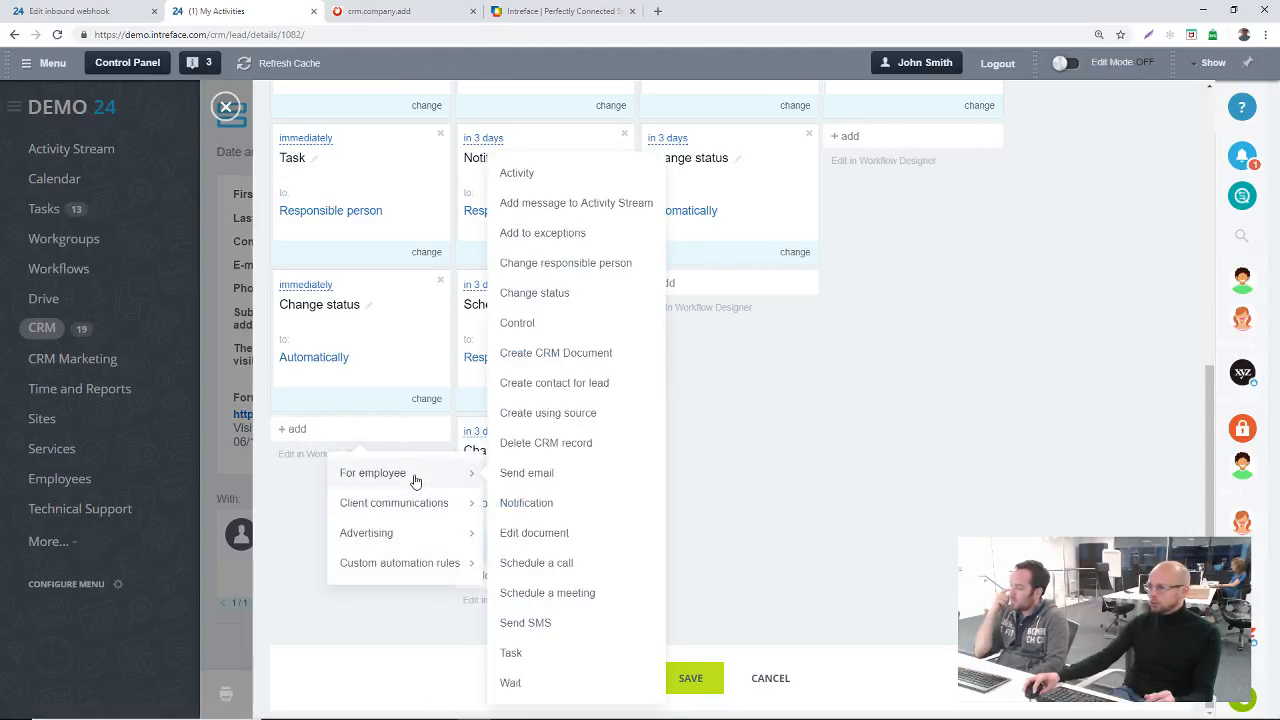
click(535, 476)
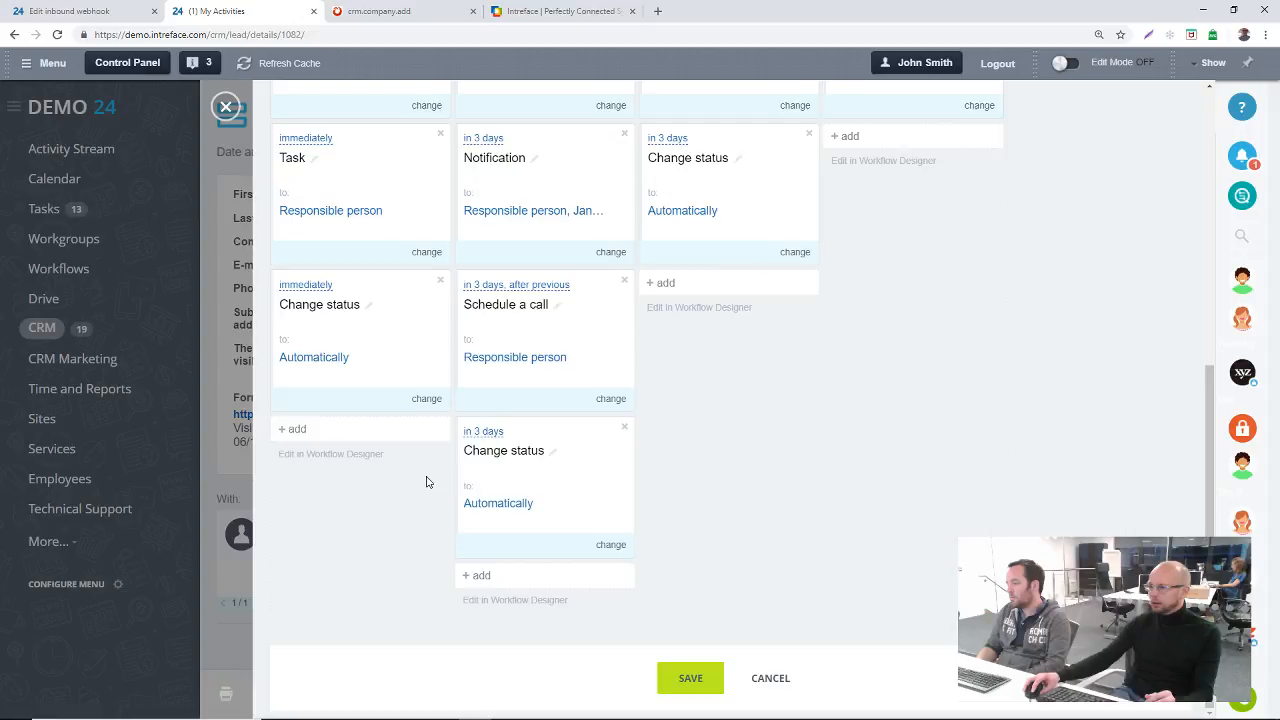
Step: Examine the client communication rule types for the New Lead stage and the settings of a new Send email rule without saving it
click(325, 438)
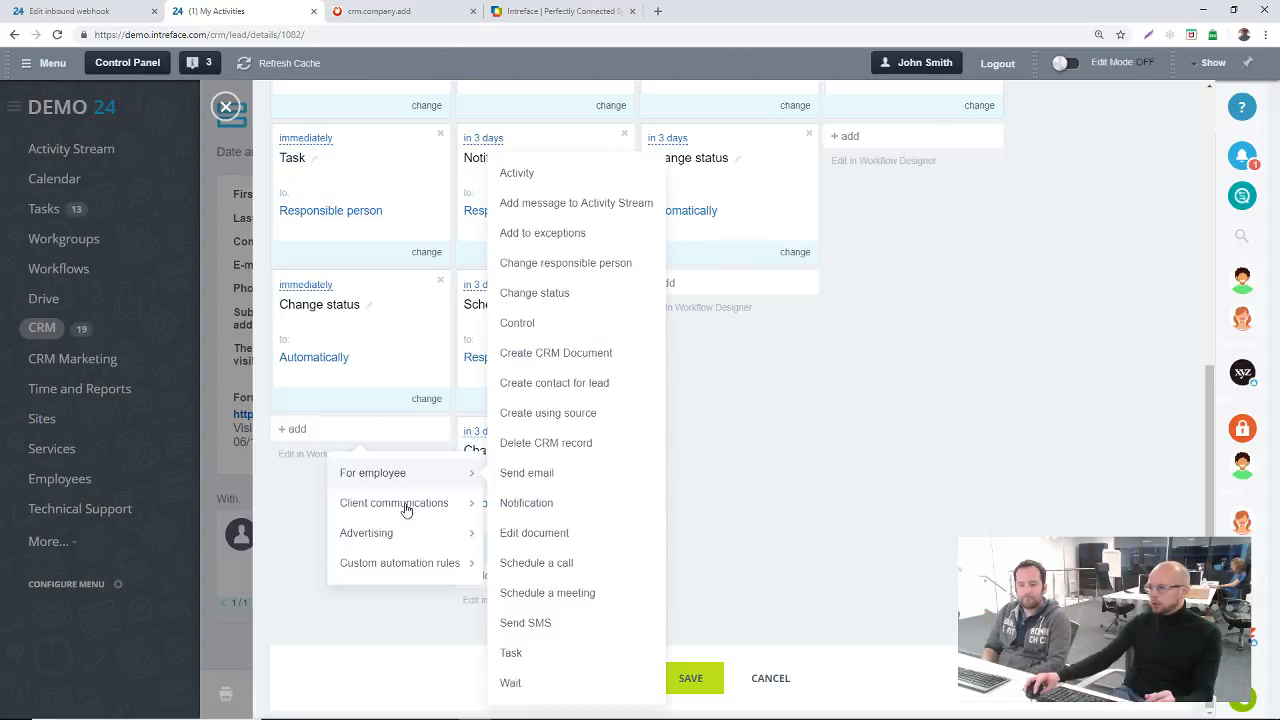
mouse_move(406, 510)
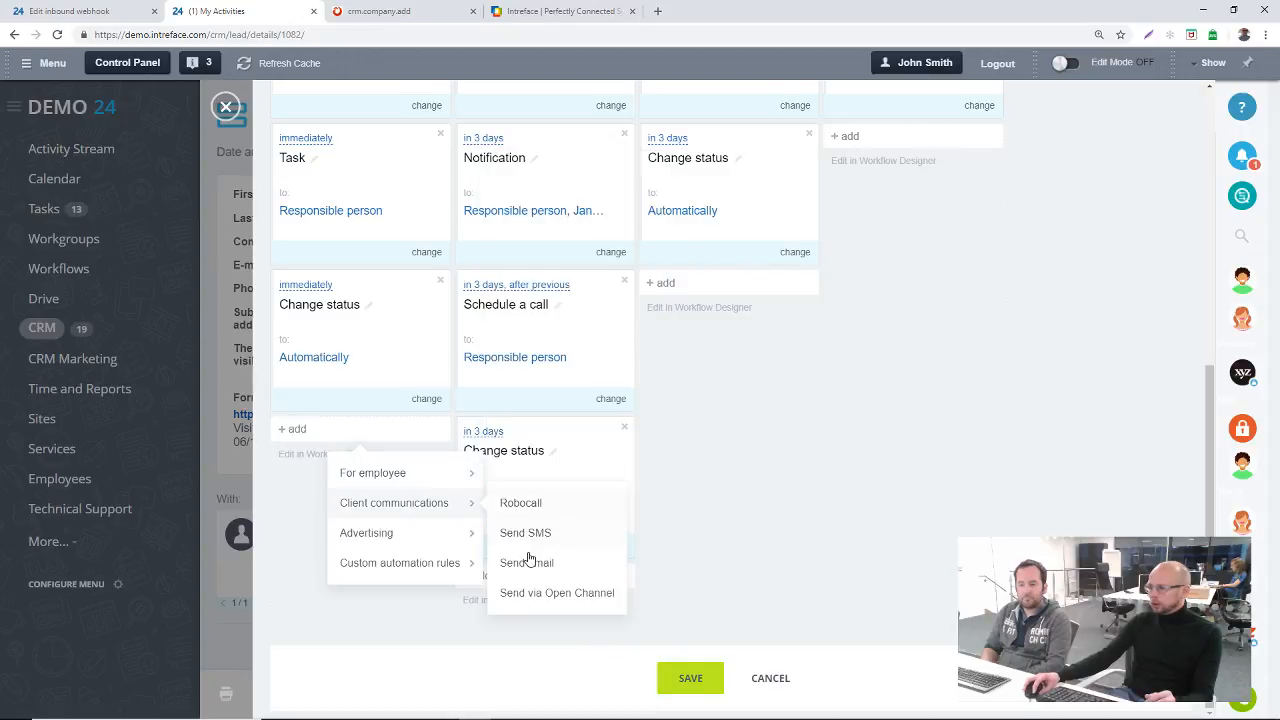
scroll(356, 446, up, 1)
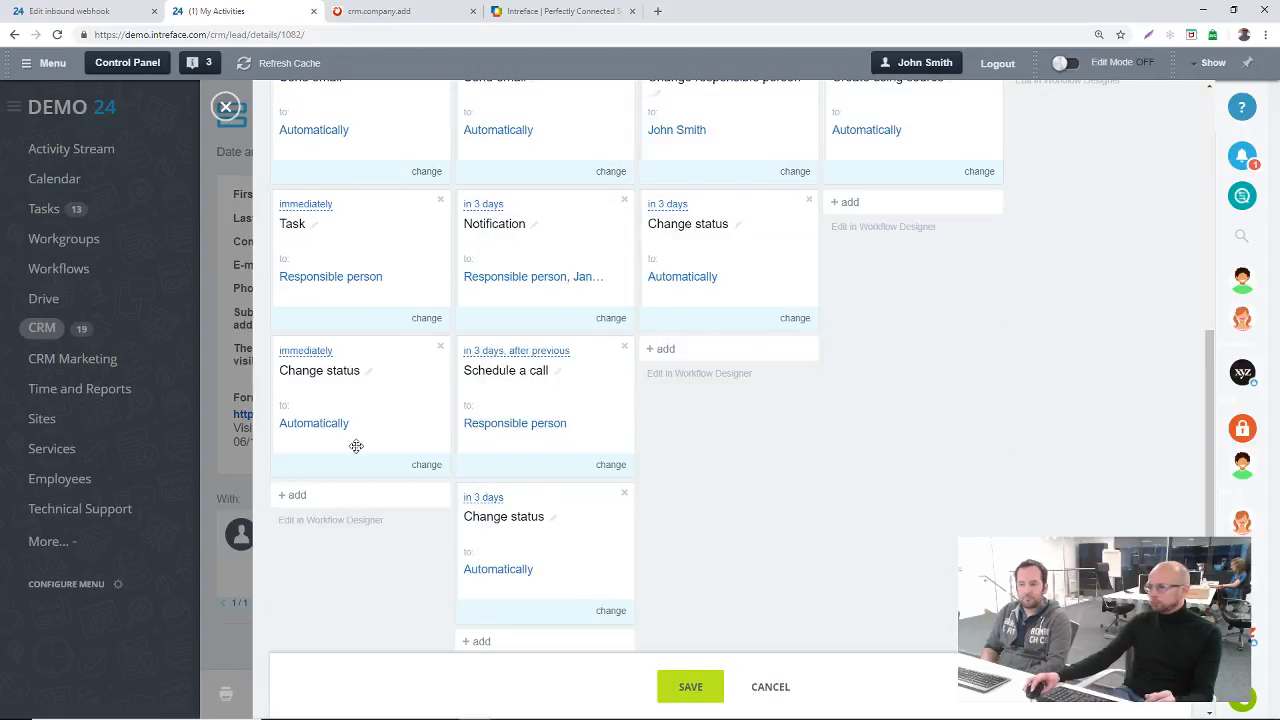
mouse_move(790, 131)
mouse_down()
mouse_move(703, 131)
mouse_move(787, 120)
mouse_up()
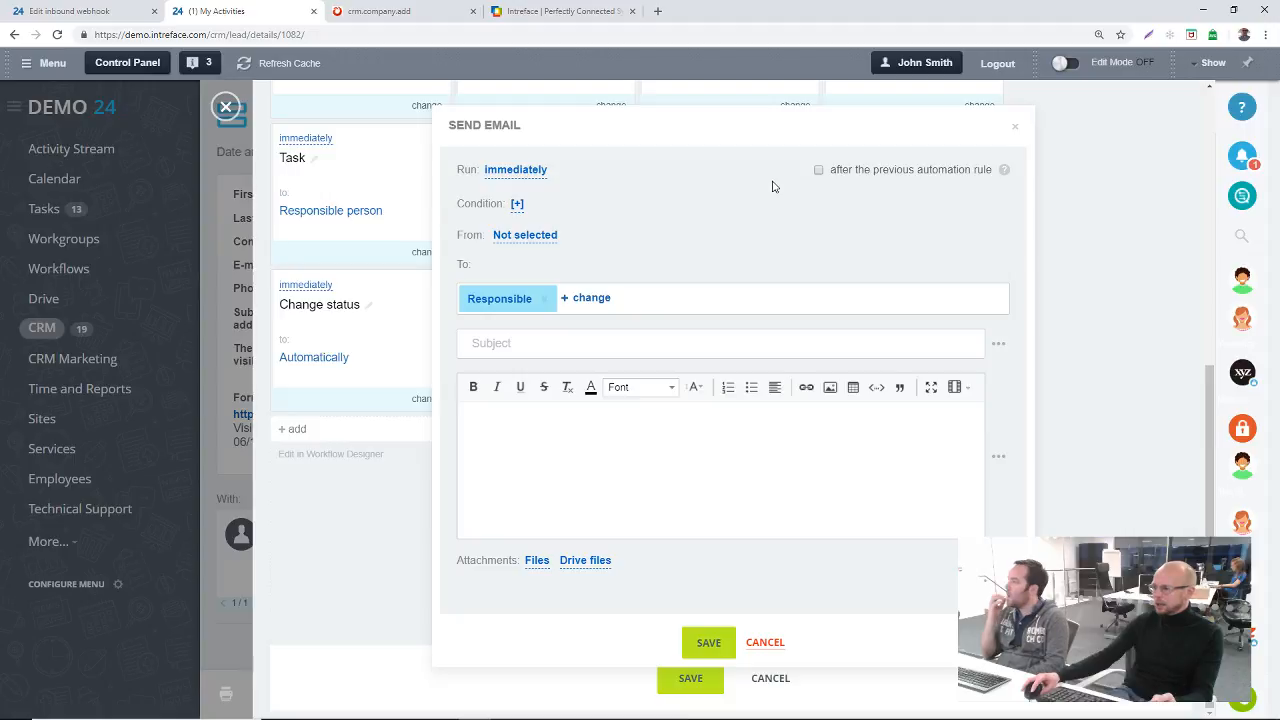
click(1003, 349)
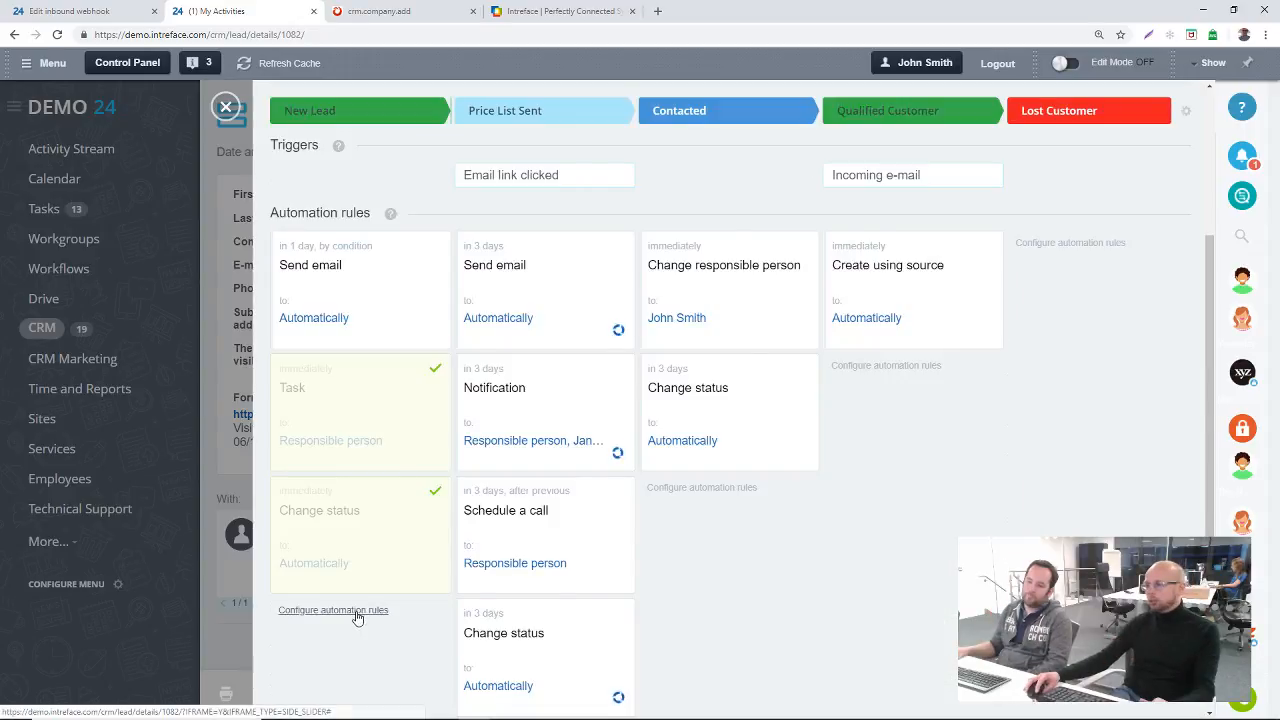
Step: Review the New Lead stage's existing Send email rule and its Source condition, then leave the rule configuration without changes
drag(363, 608, 363, 321)
click(427, 403)
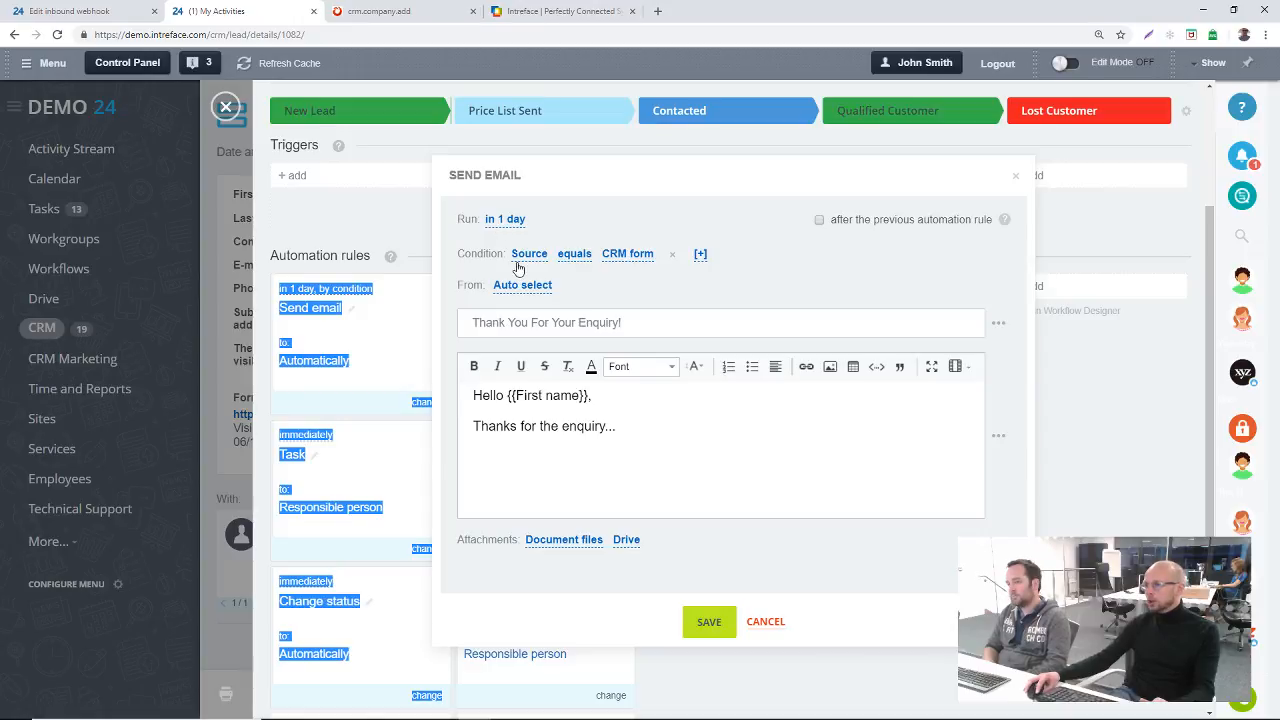
click(638, 272)
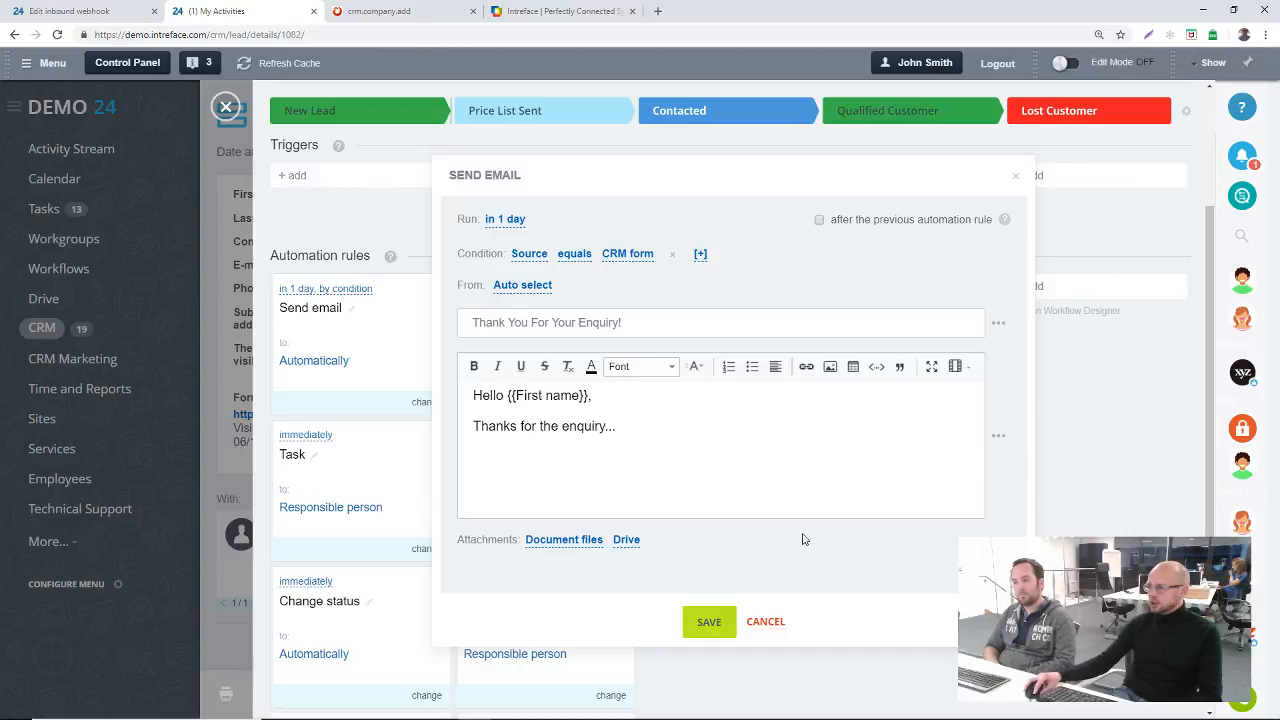
click(767, 623)
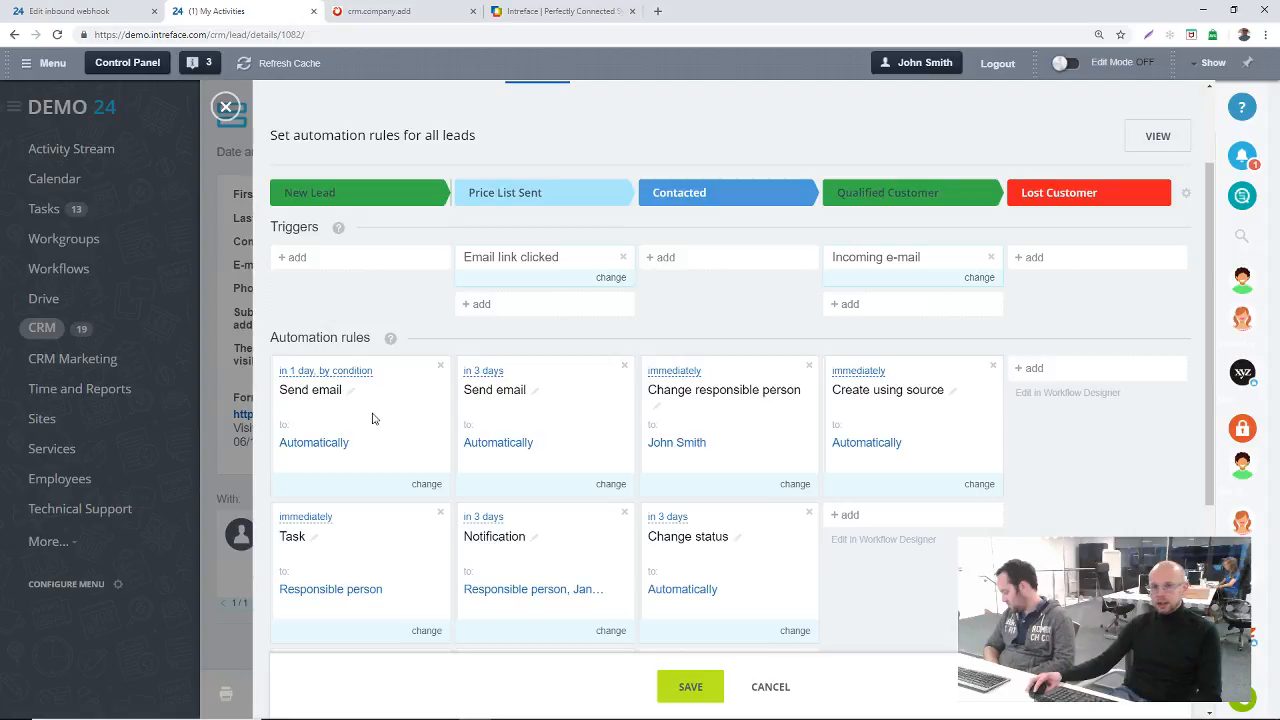
scroll(372, 418, up, 1)
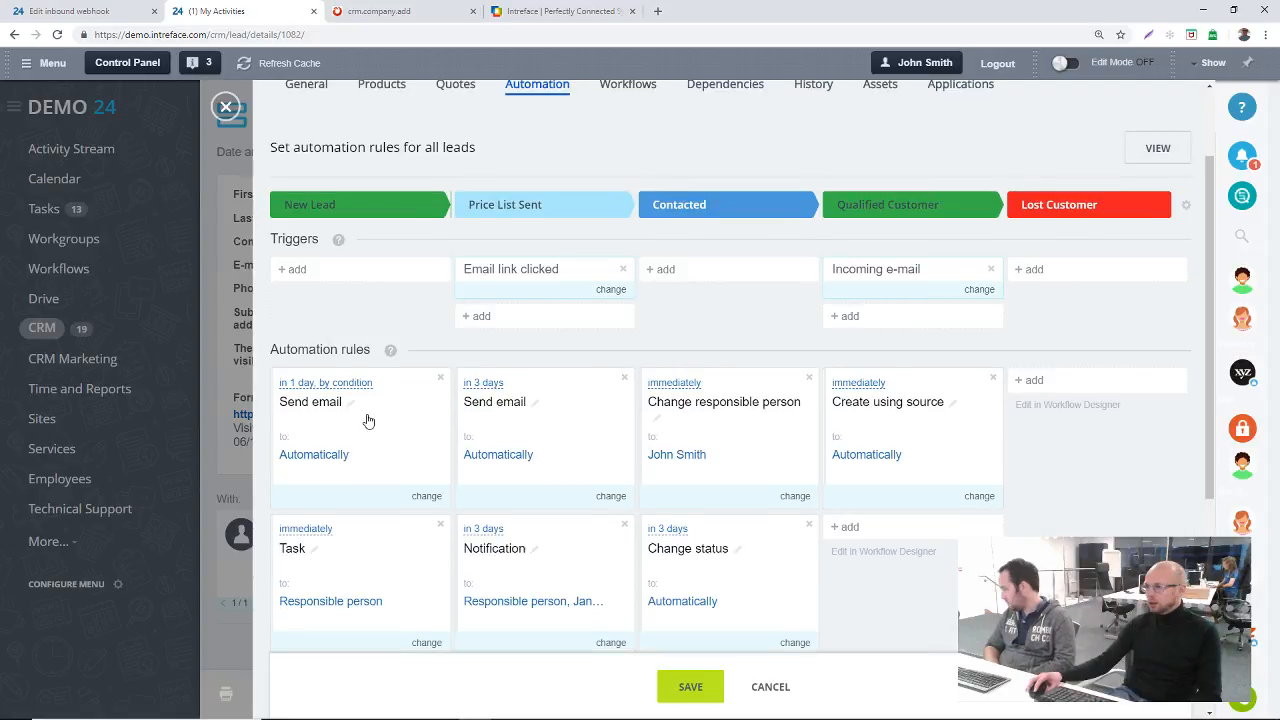
scroll(368, 421, up, 2)
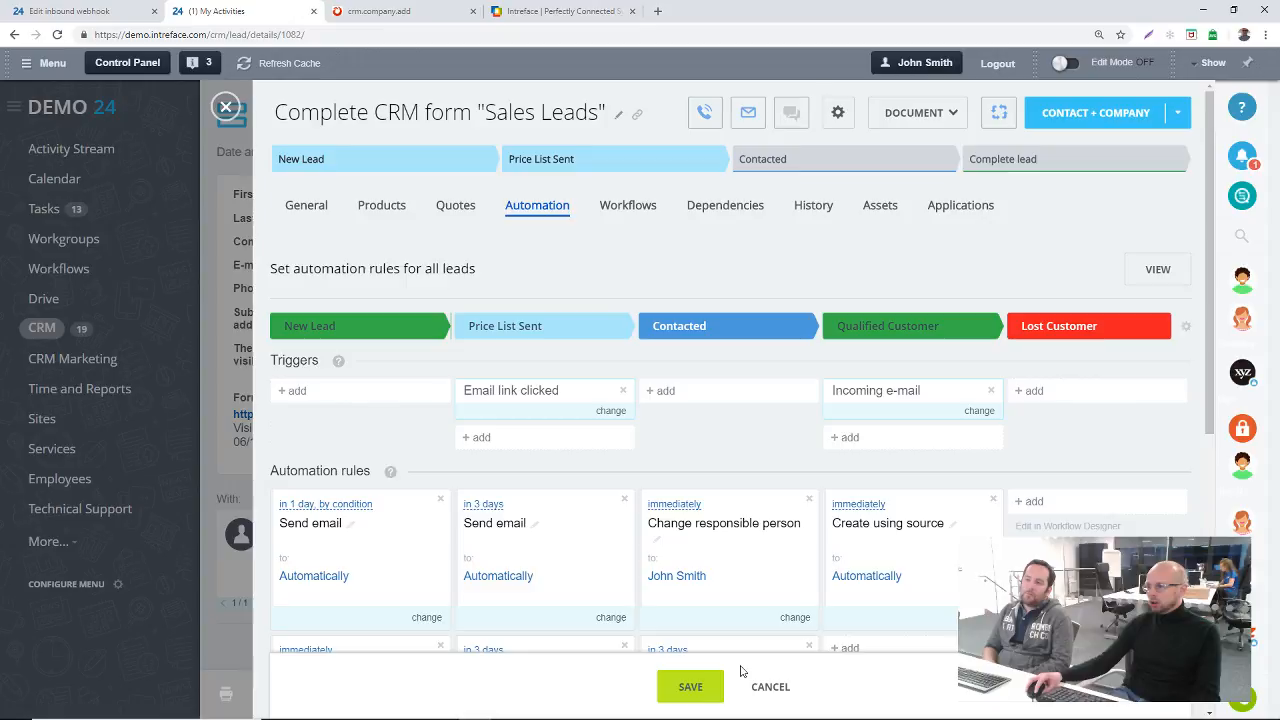
click(1021, 166)
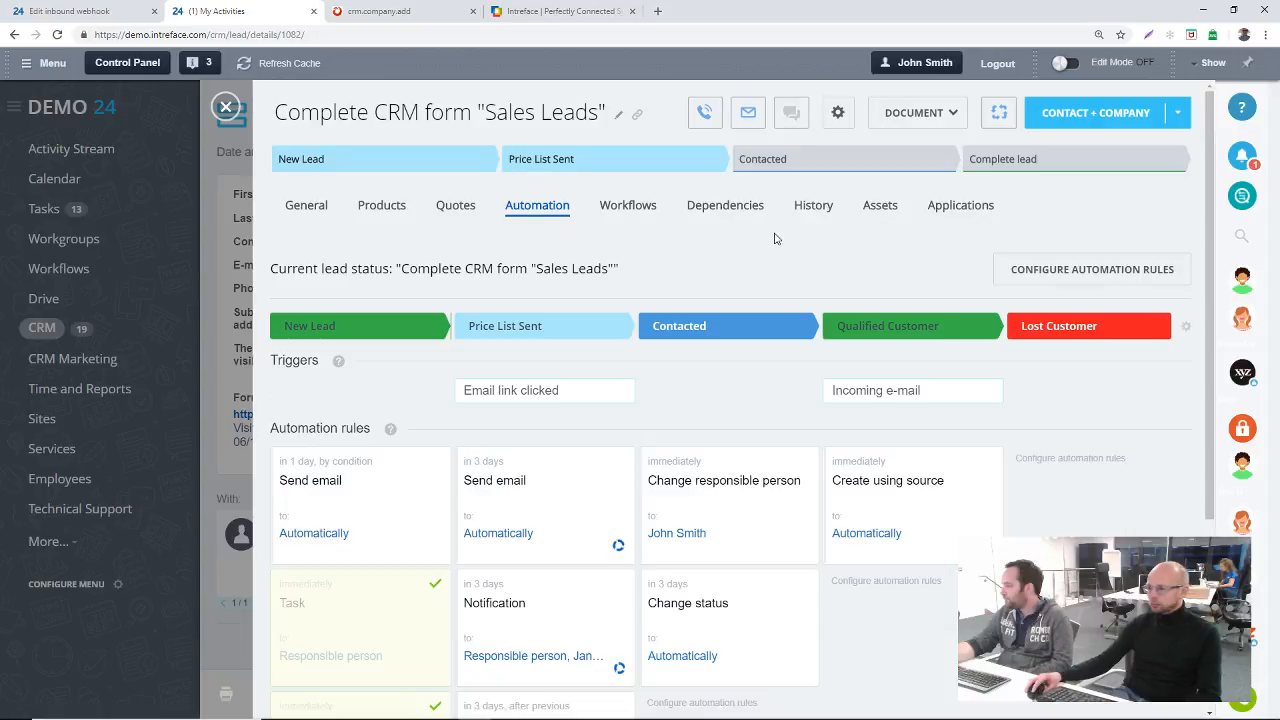
Step: Reopen the lead rule configuration, examine the trigger types available for the Contacted stage, and close the lead
click(1052, 274)
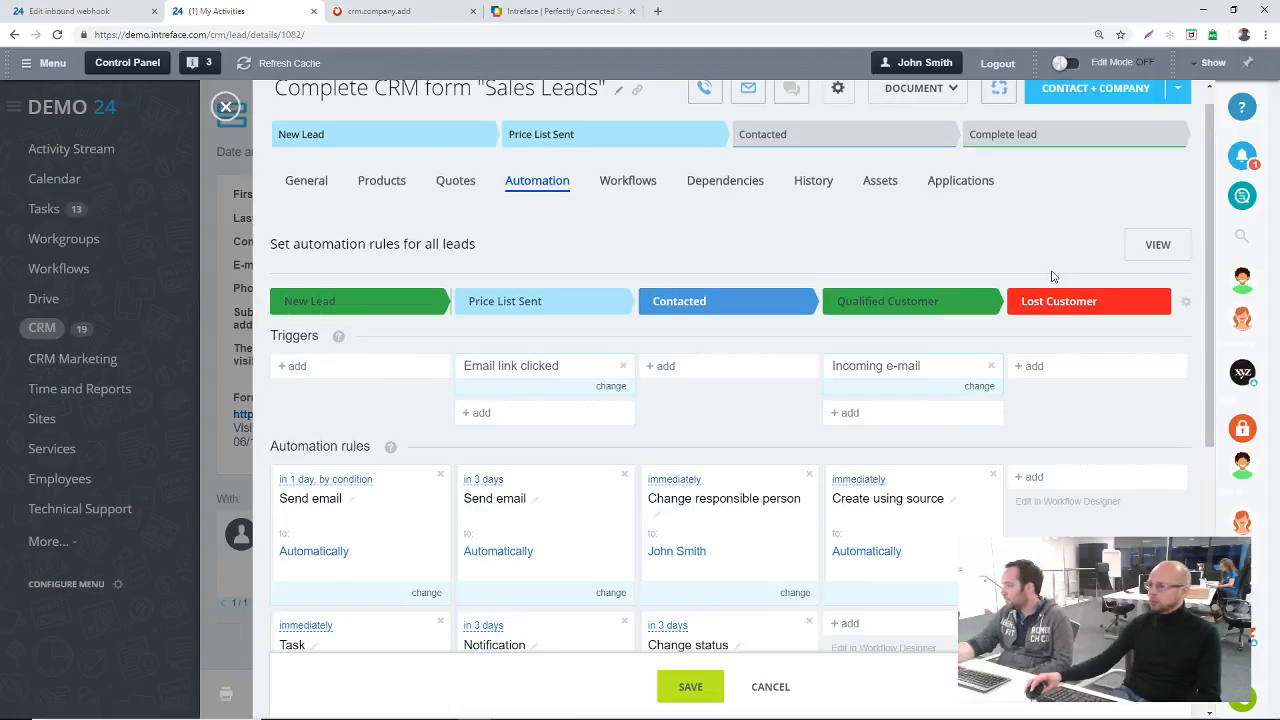
scroll(824, 310, down, 1)
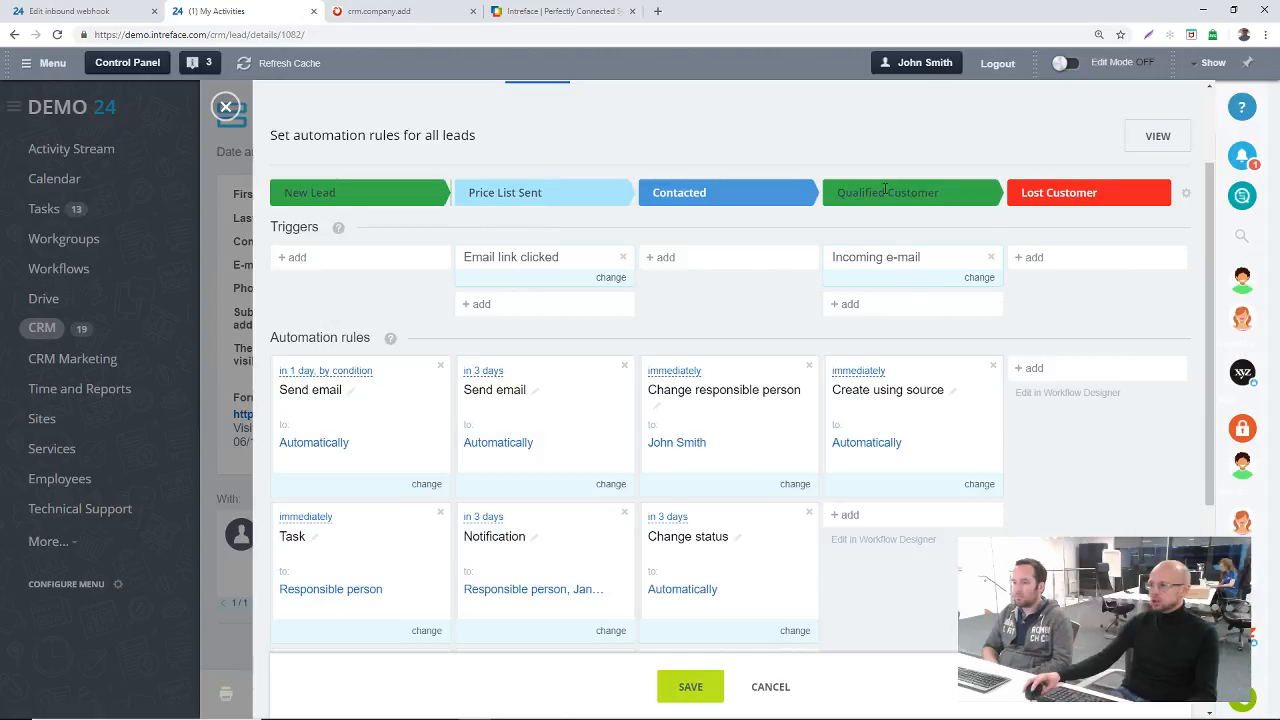
click(664, 257)
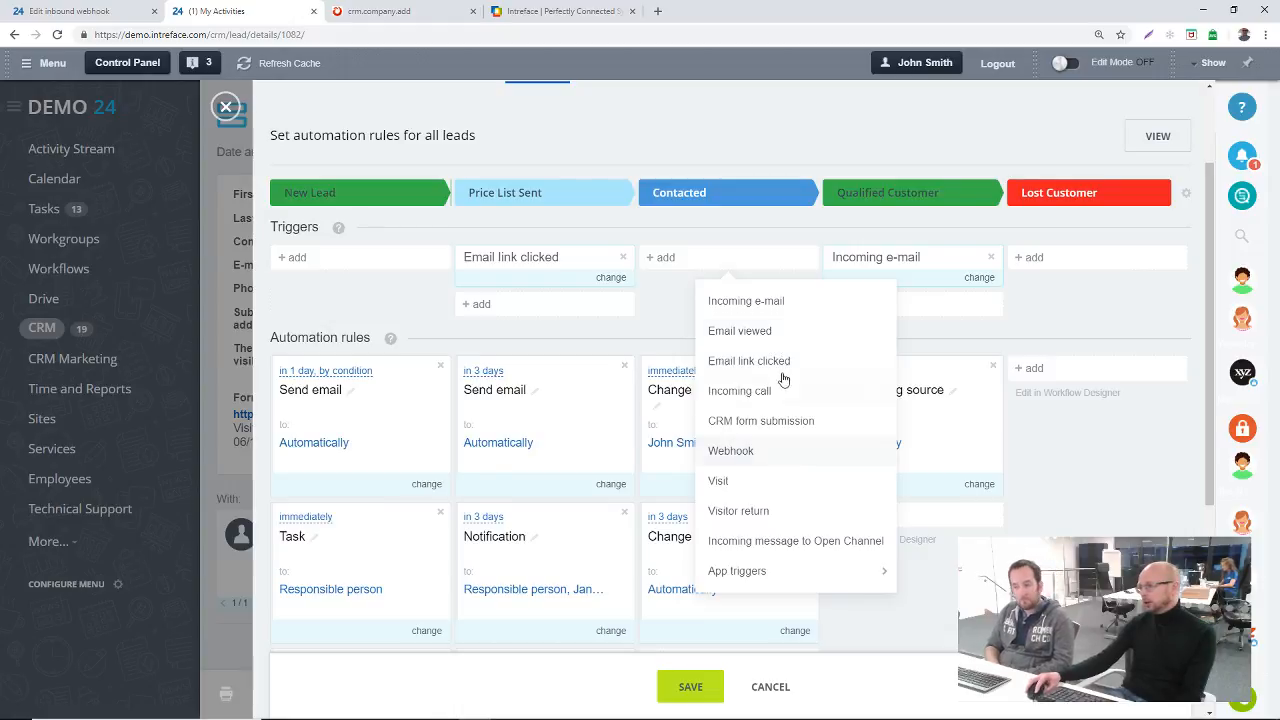
click(225, 106)
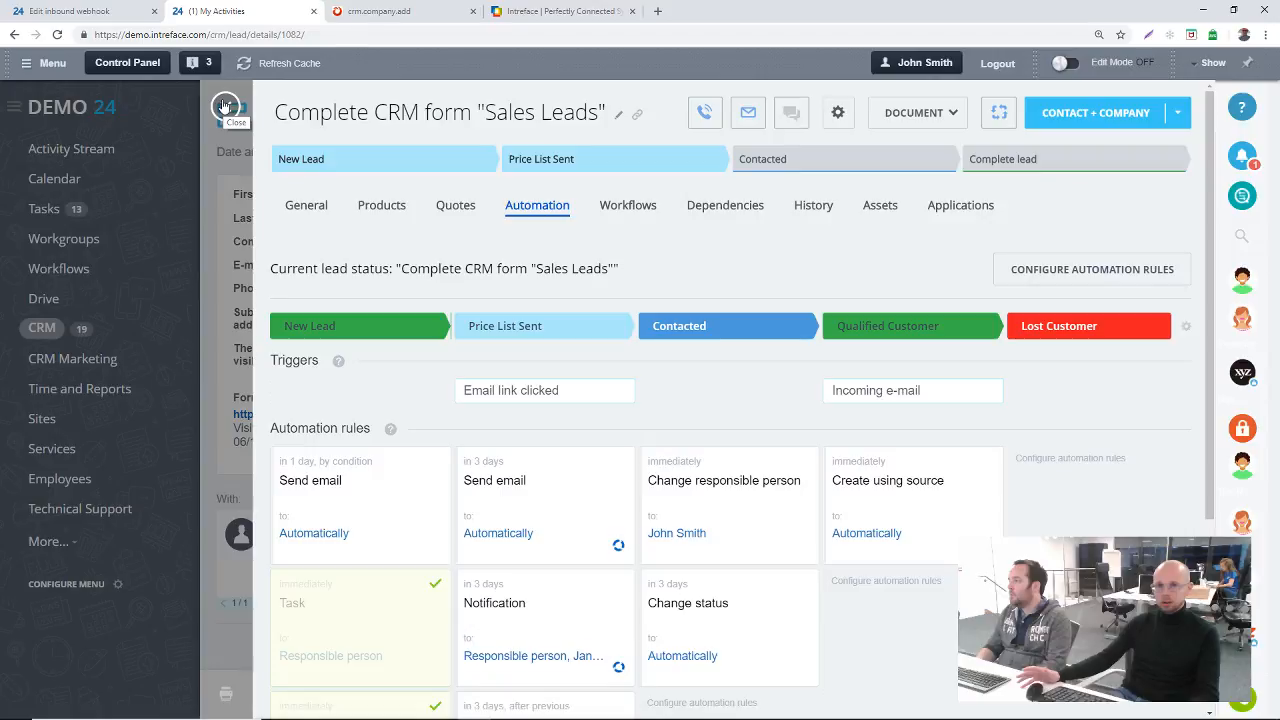
click(225, 106)
Step: View the Leads list and the CRM Start page reports, then open the Deals Kanban board
click(236, 162)
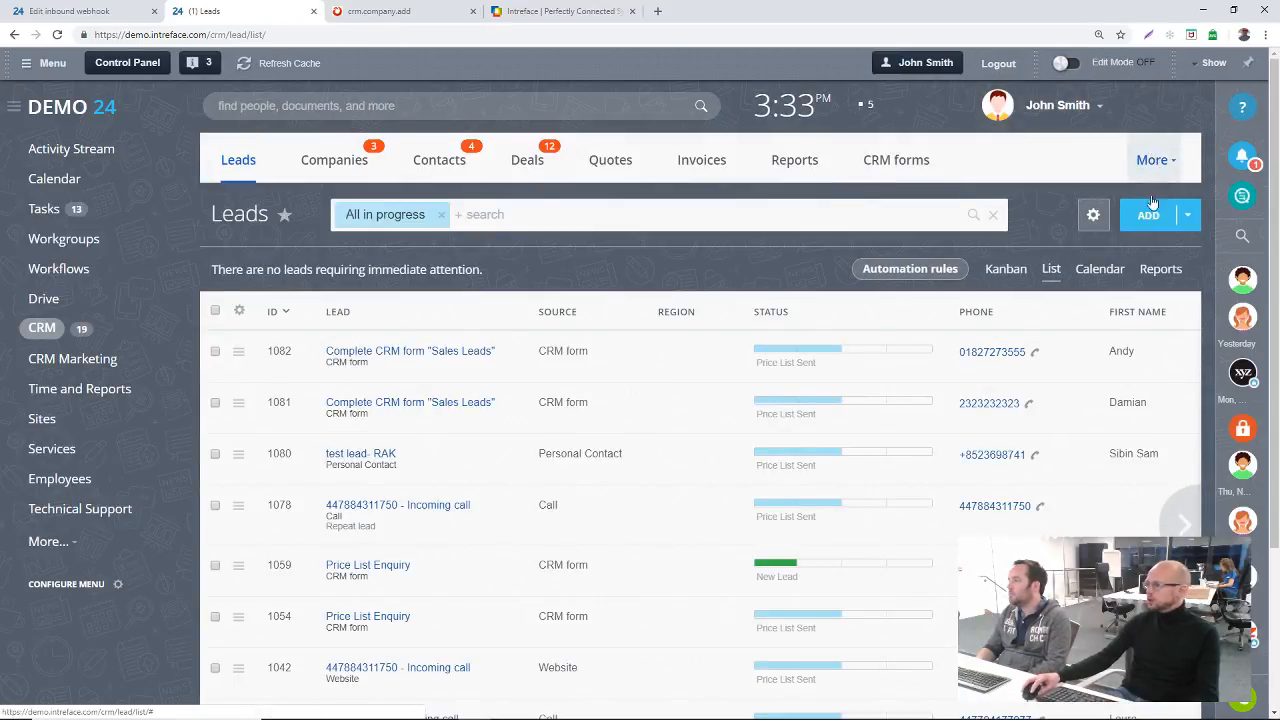
click(1154, 162)
click(1116, 230)
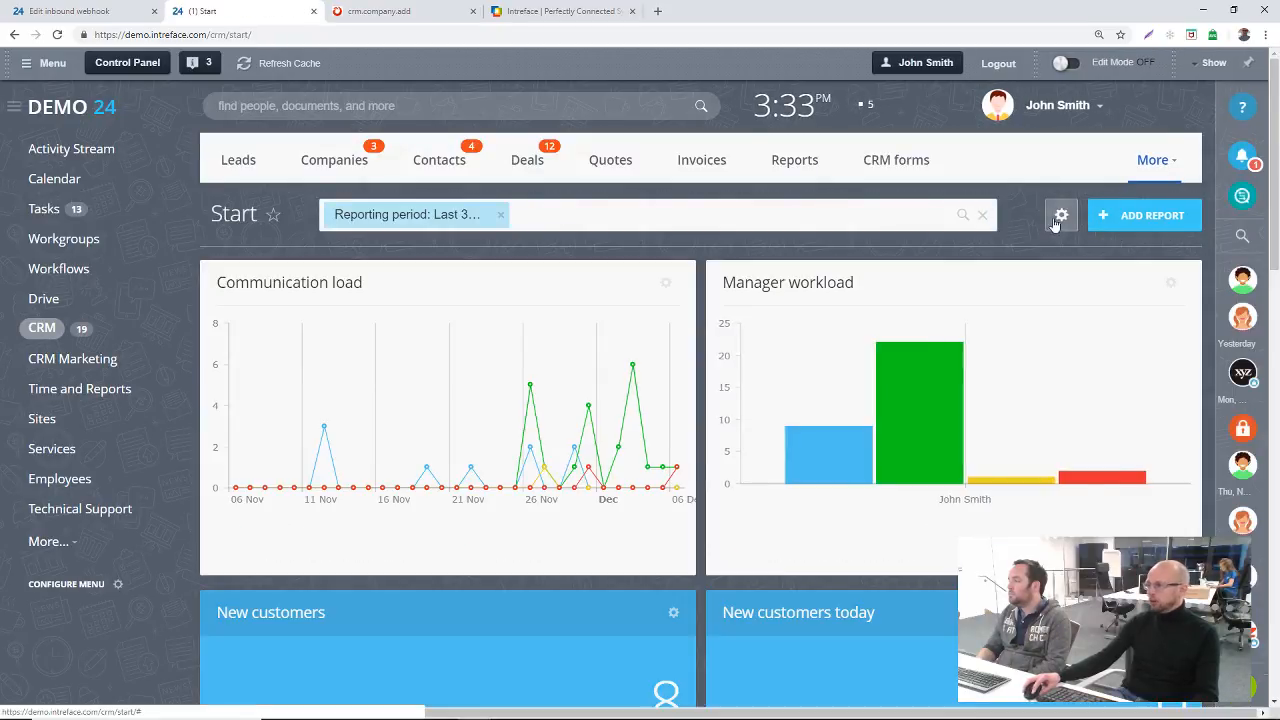
click(1058, 218)
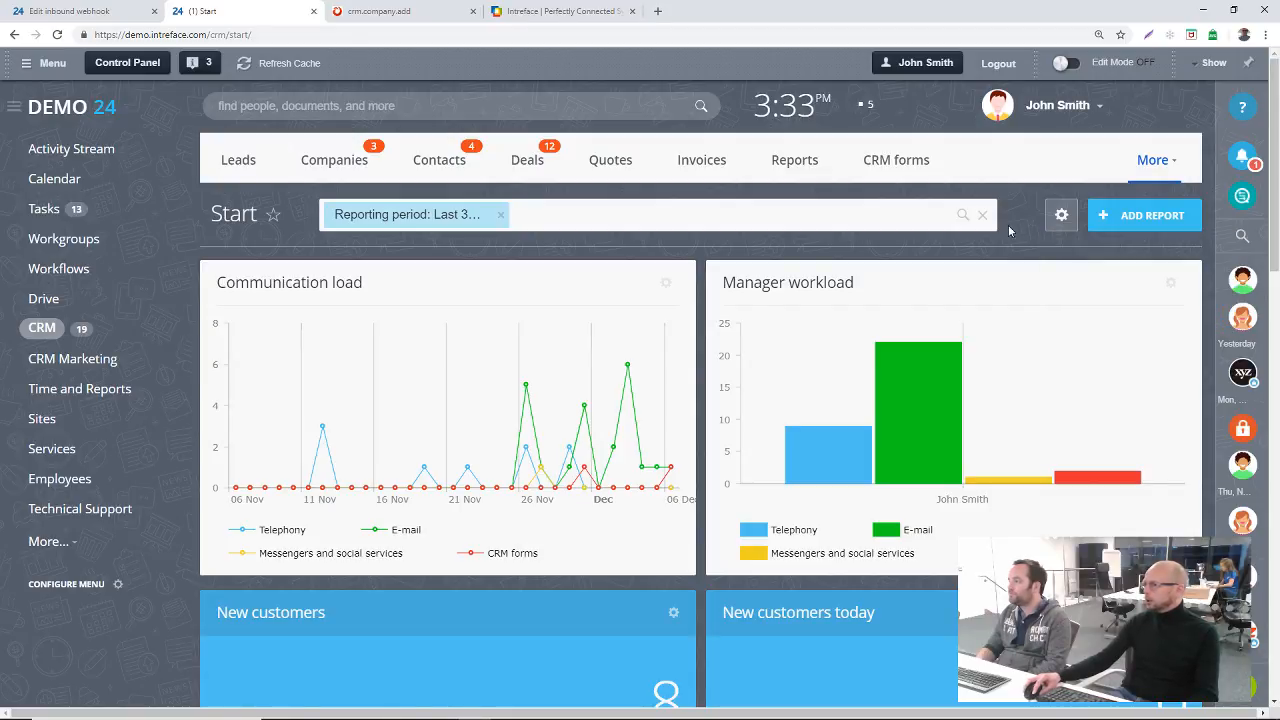
click(239, 160)
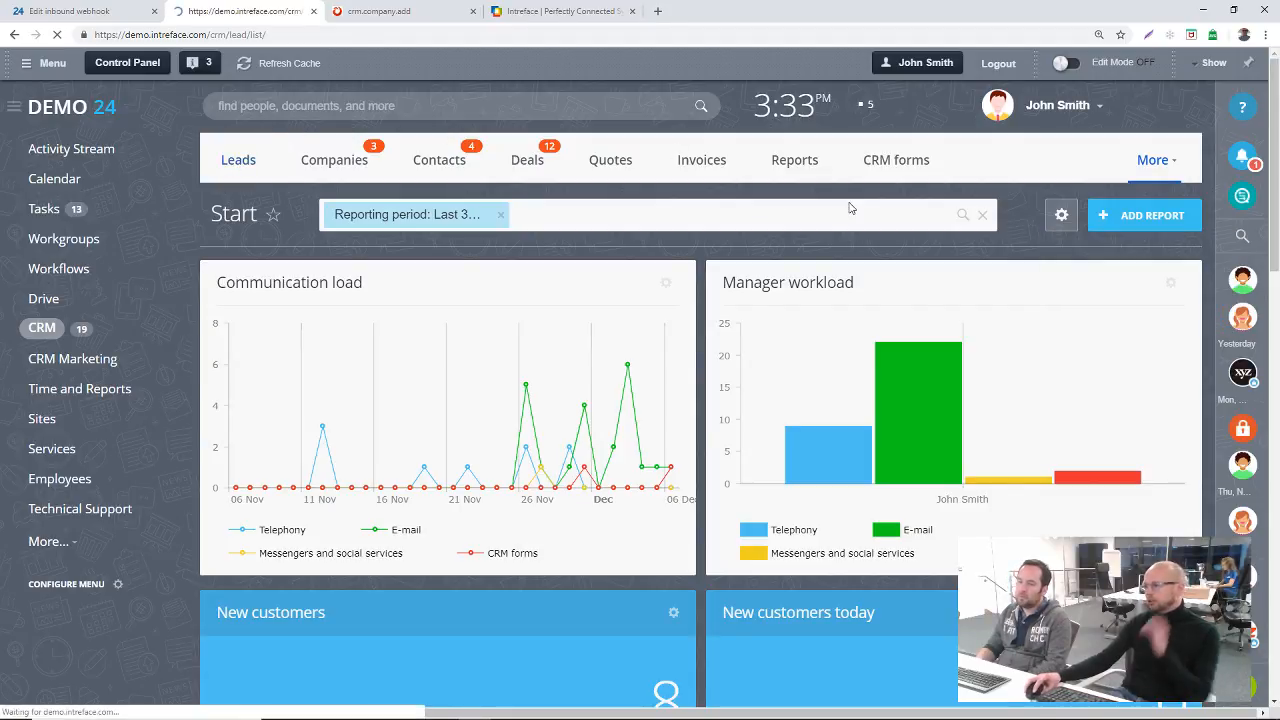
click(1093, 217)
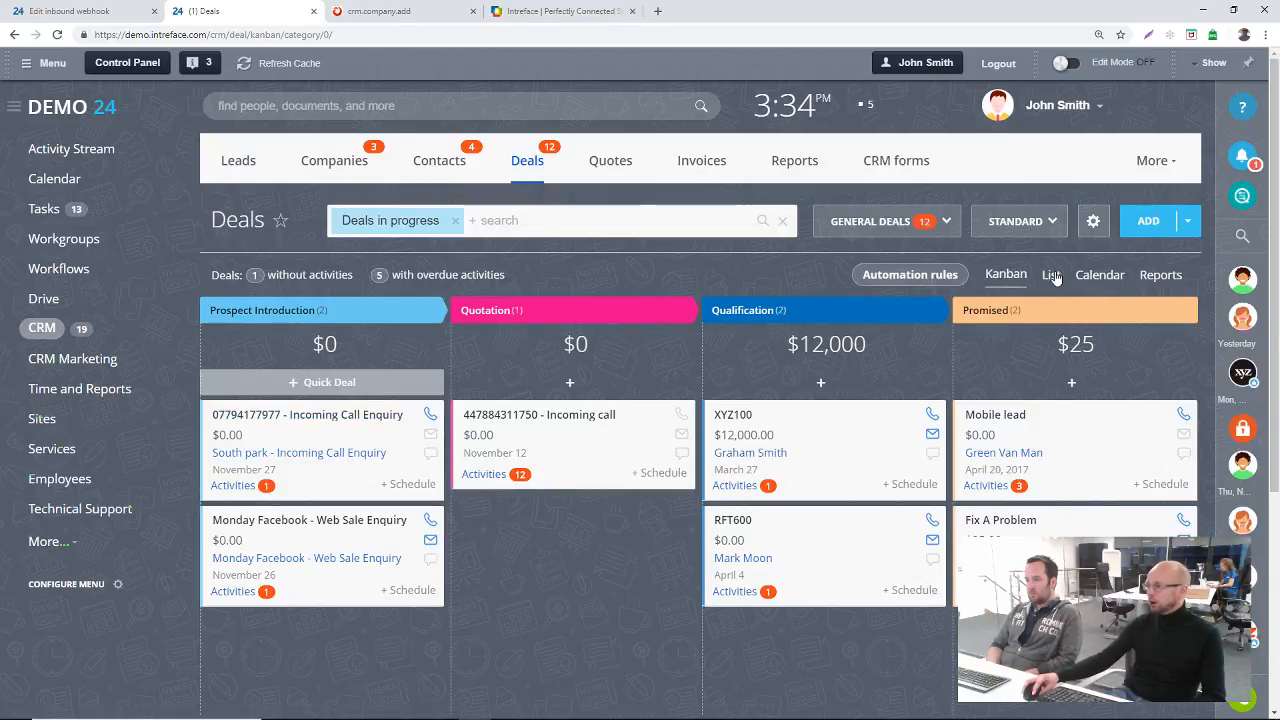
Step: Open the first Incoming Call Enquiry deal under Prospect Introduction and examine its automation triggers and rules across the deal stages
click(322, 420)
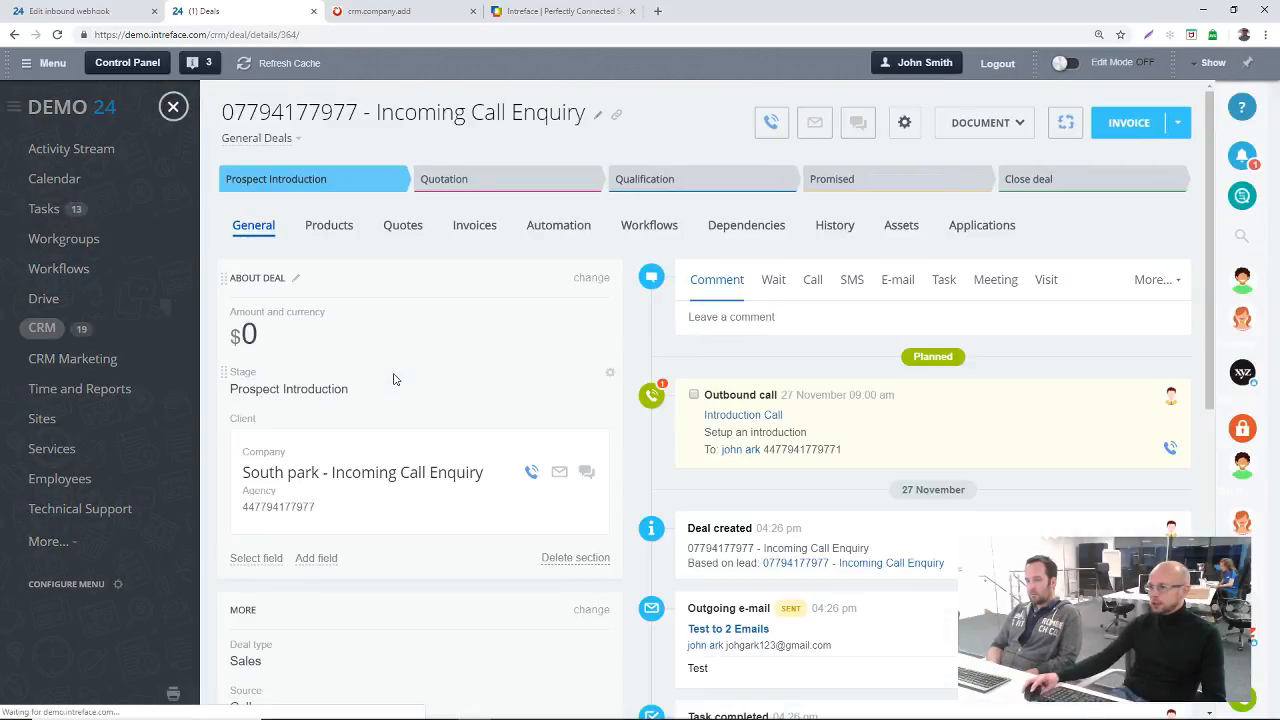
click(560, 225)
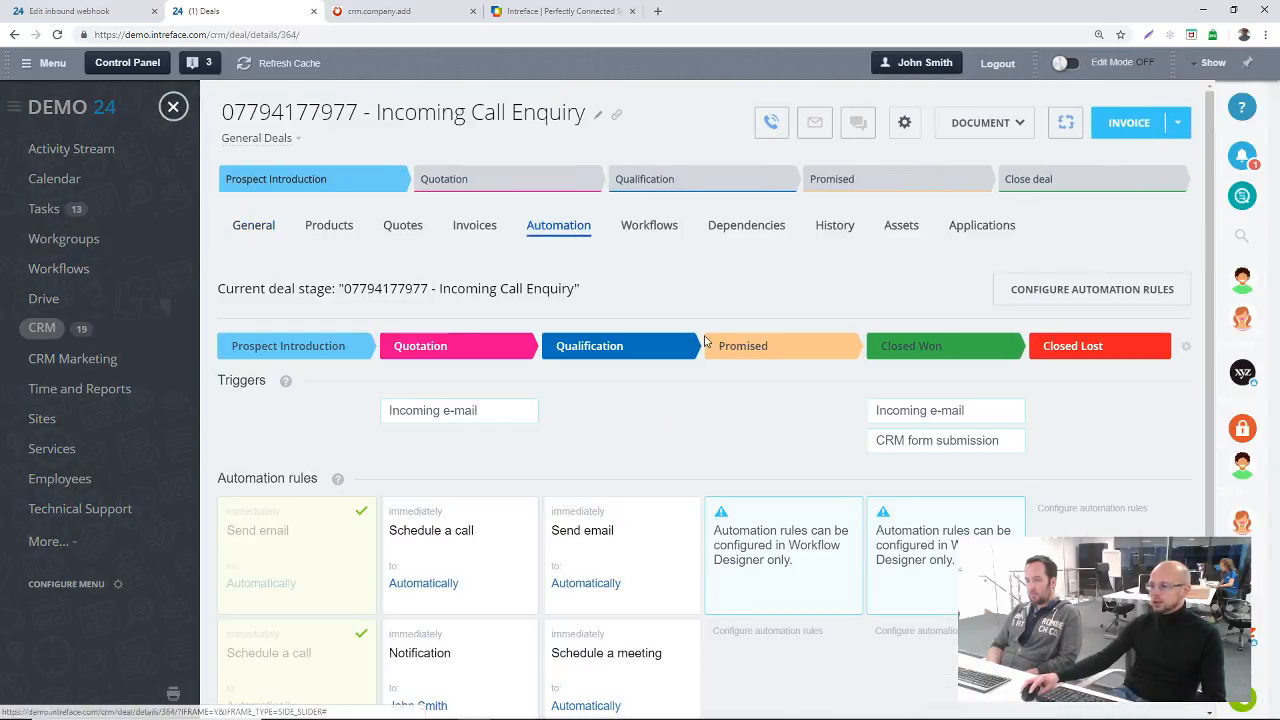
scroll(766, 466, down, 3)
scroll(768, 450, up, 3)
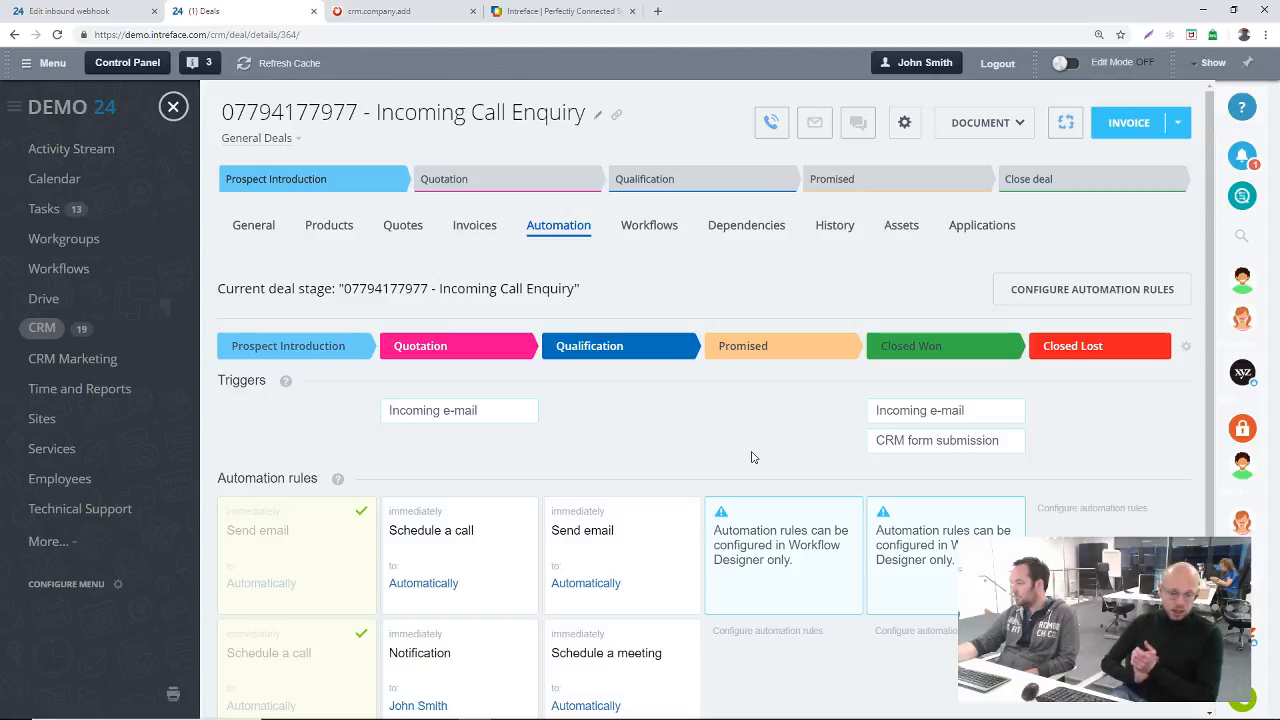
scroll(677, 216, down, 2)
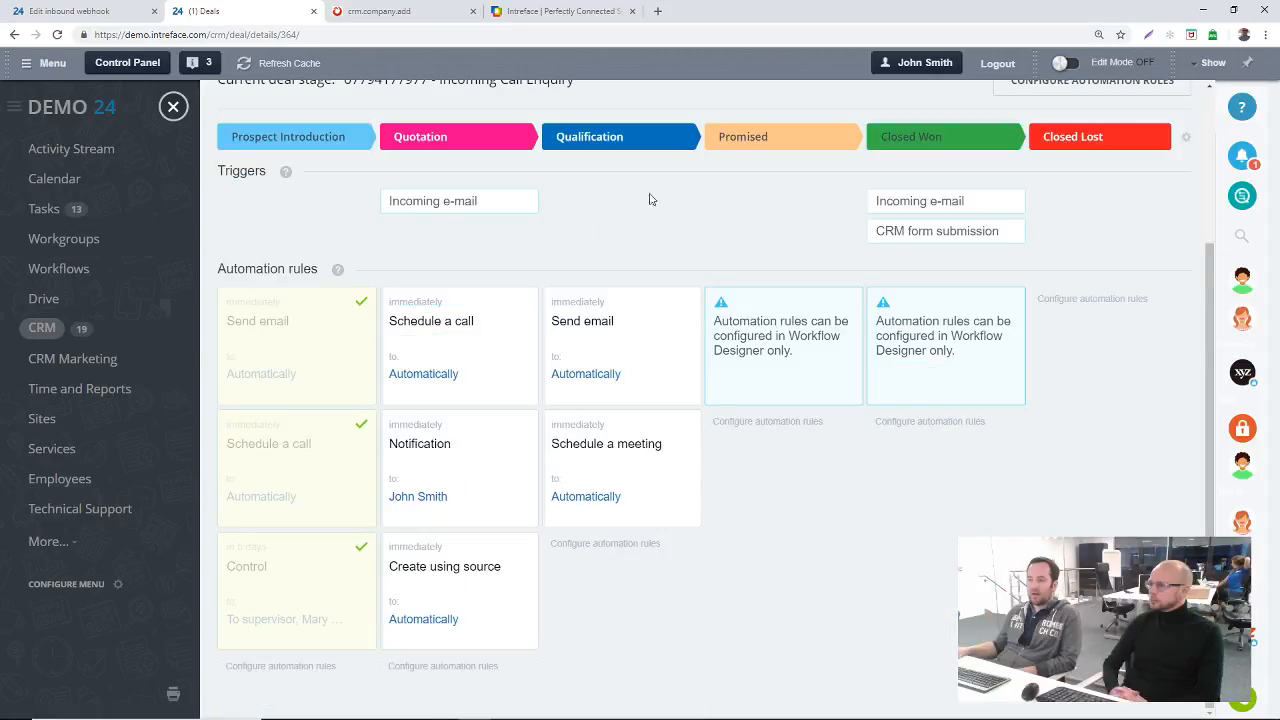
Step: Examine the employee automation rules available for the deal pipeline's Qualification stage, then save the rule configuration
click(633, 545)
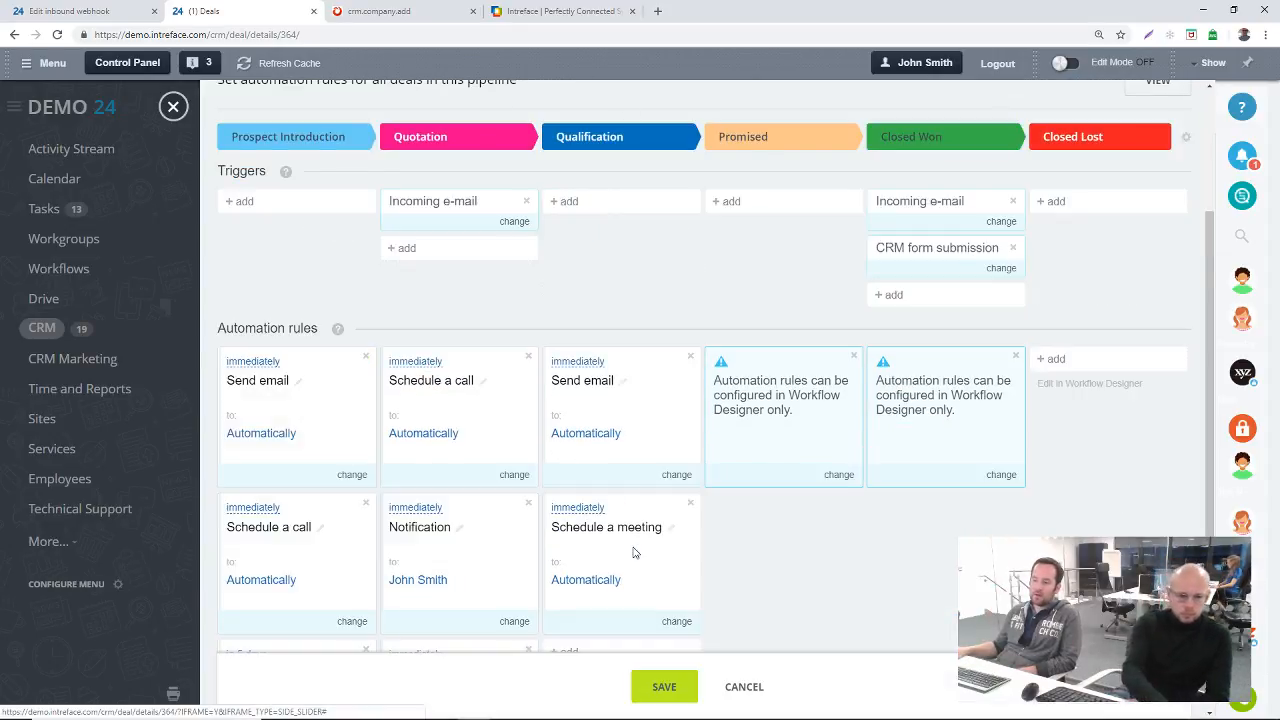
scroll(678, 395, down, 2)
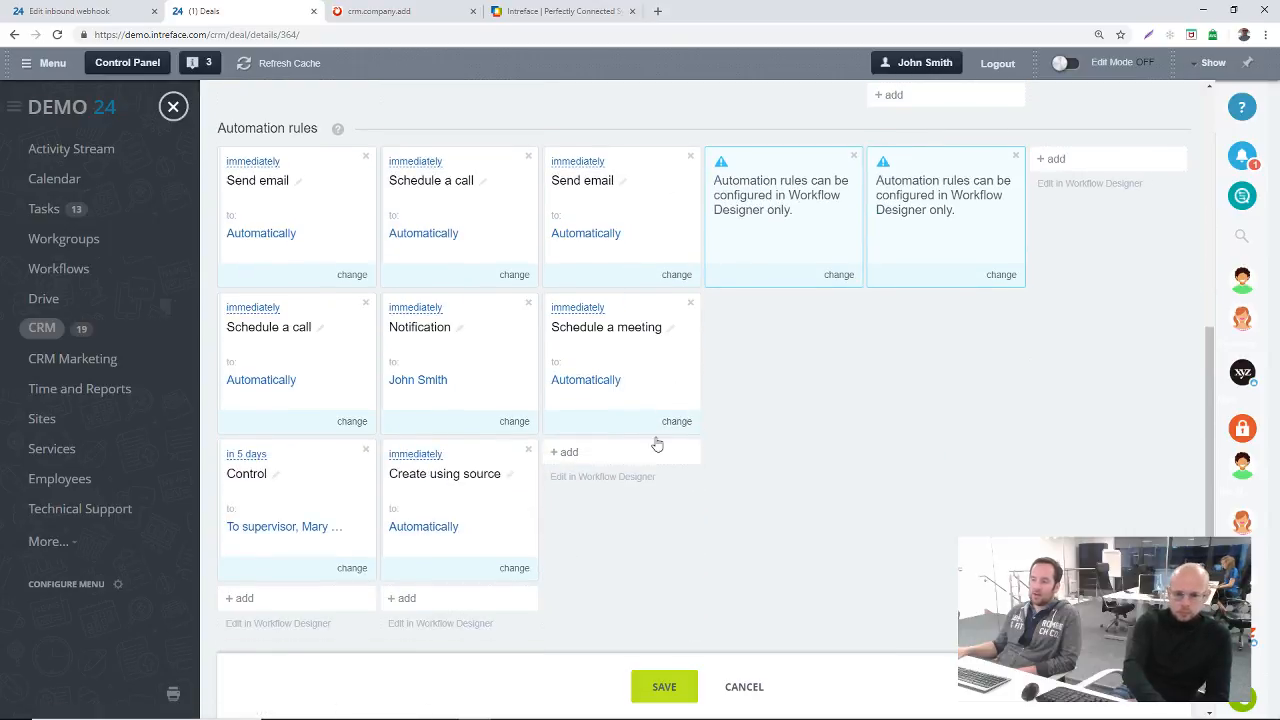
click(565, 452)
mouse_move(659, 503)
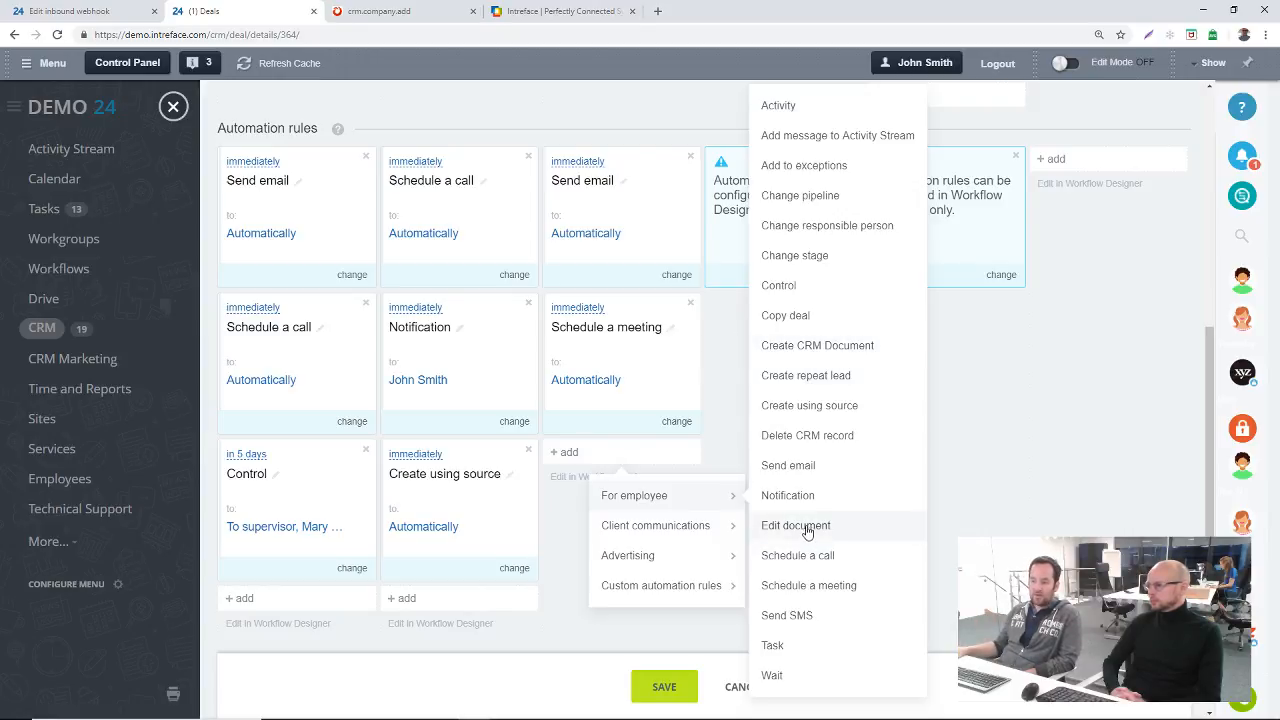
click(977, 516)
click(678, 688)
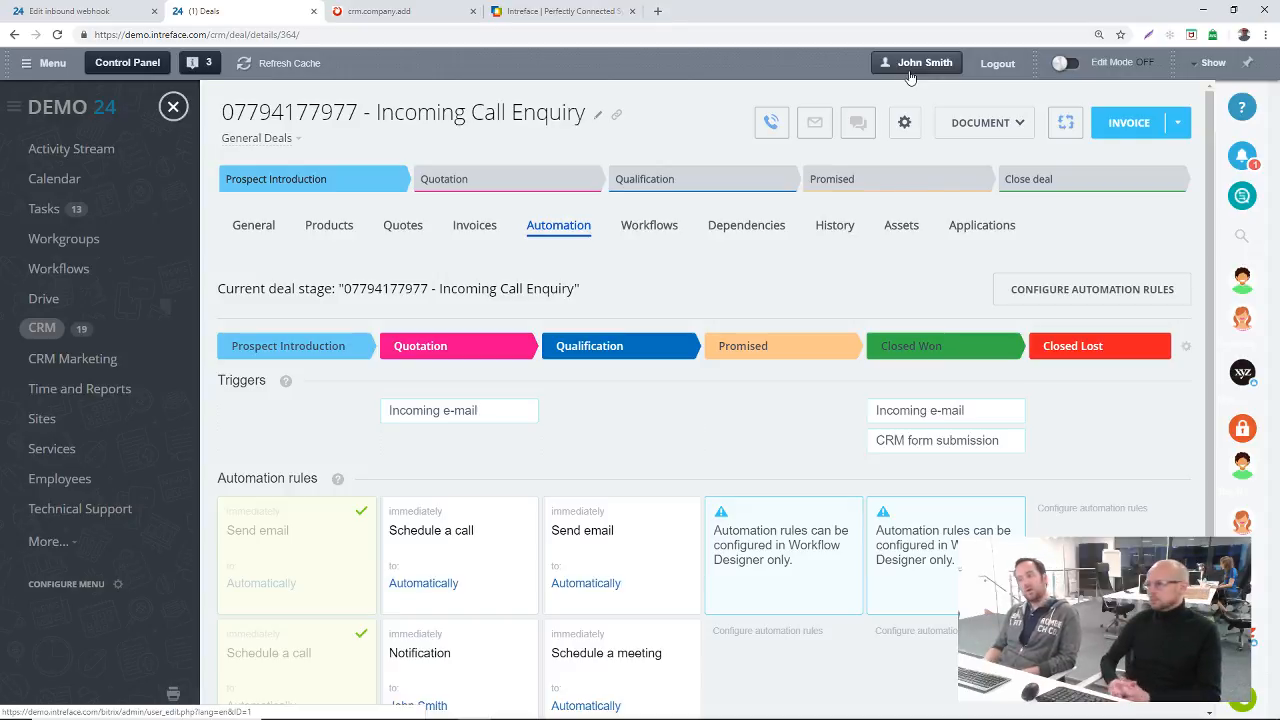
Step: Display the list of workflows that can be run manually on the deal
click(1066, 122)
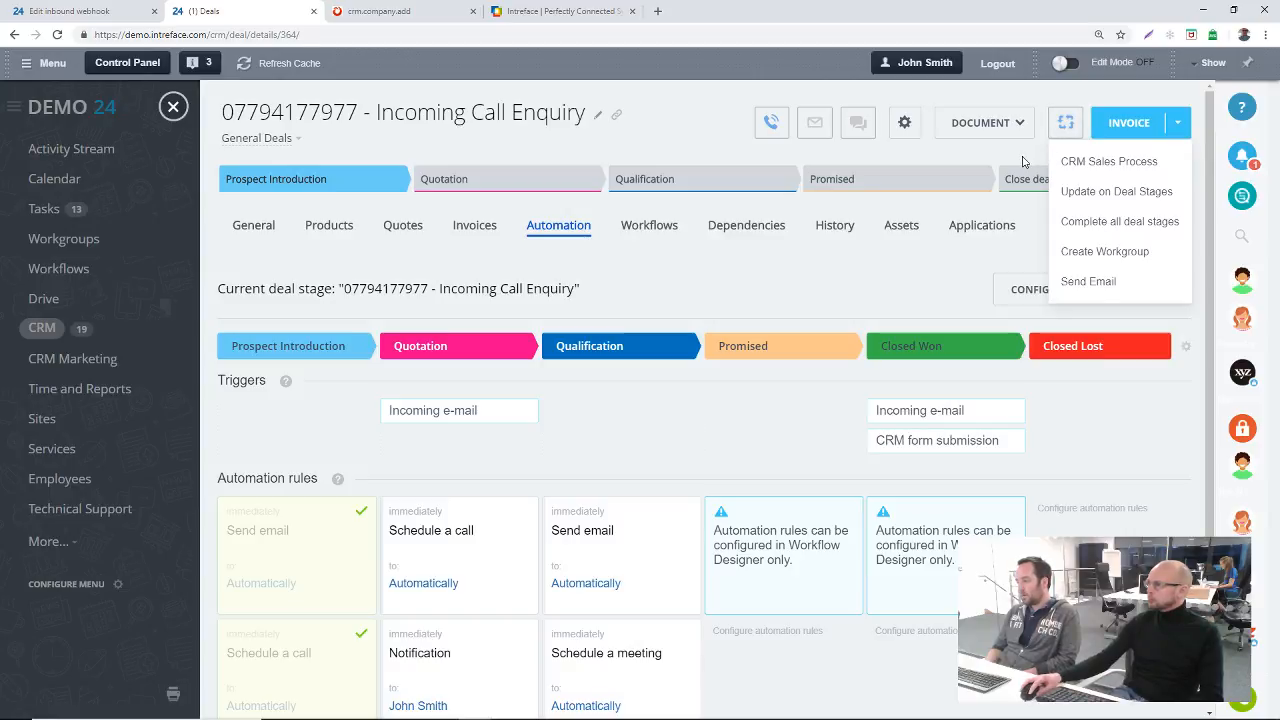
click(1061, 124)
click(1063, 123)
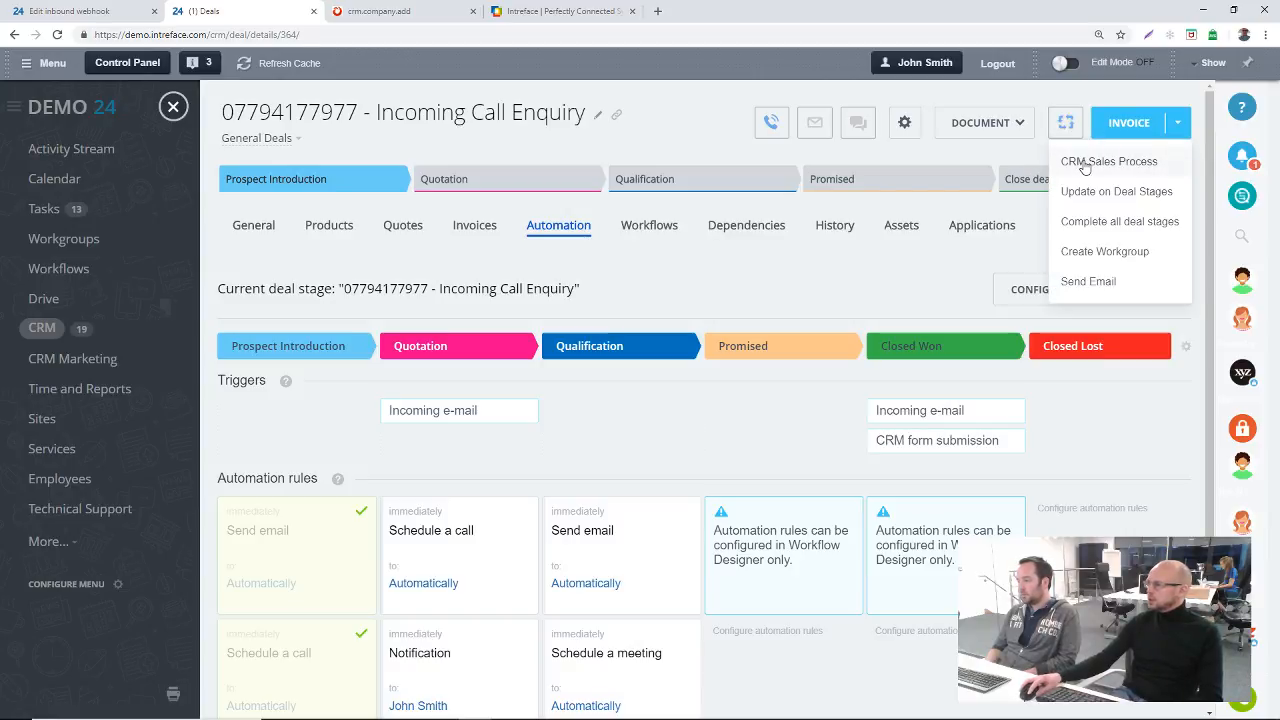
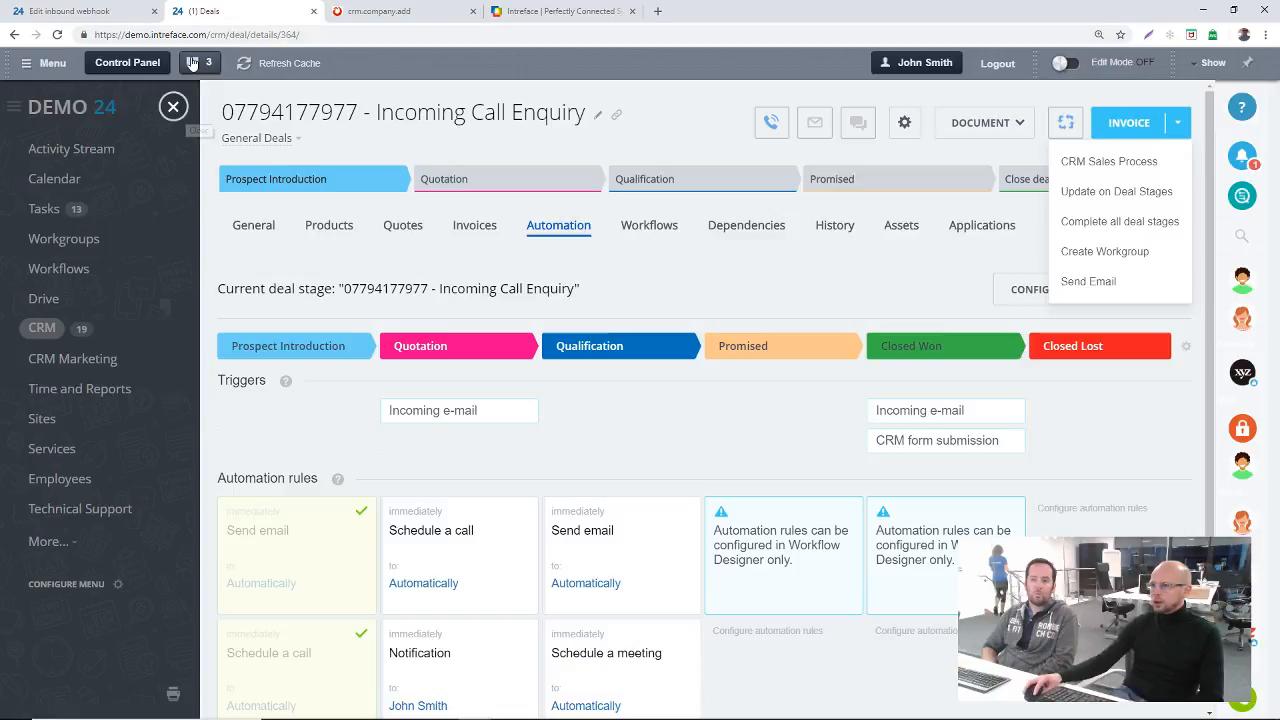
Step: Open bitrix24.com in a new browser tab and go to its cloud pricing page
click(657, 11)
text(bi)
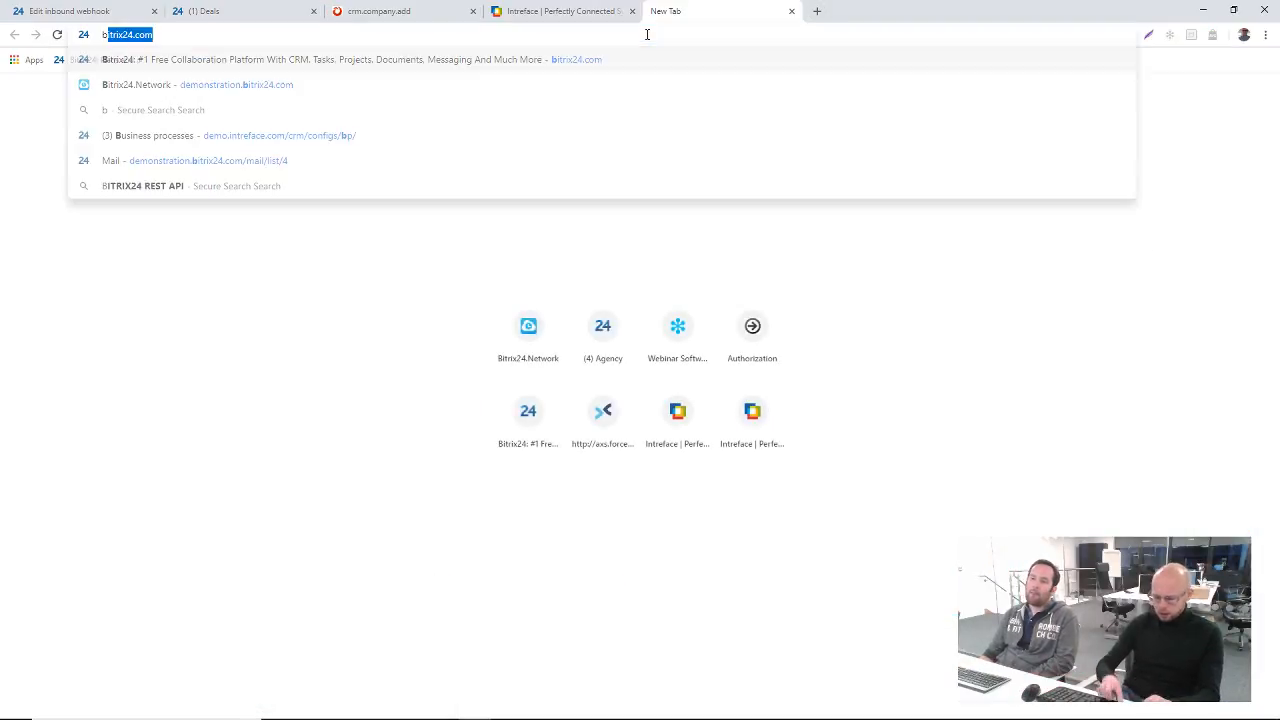
text(trix24.co)
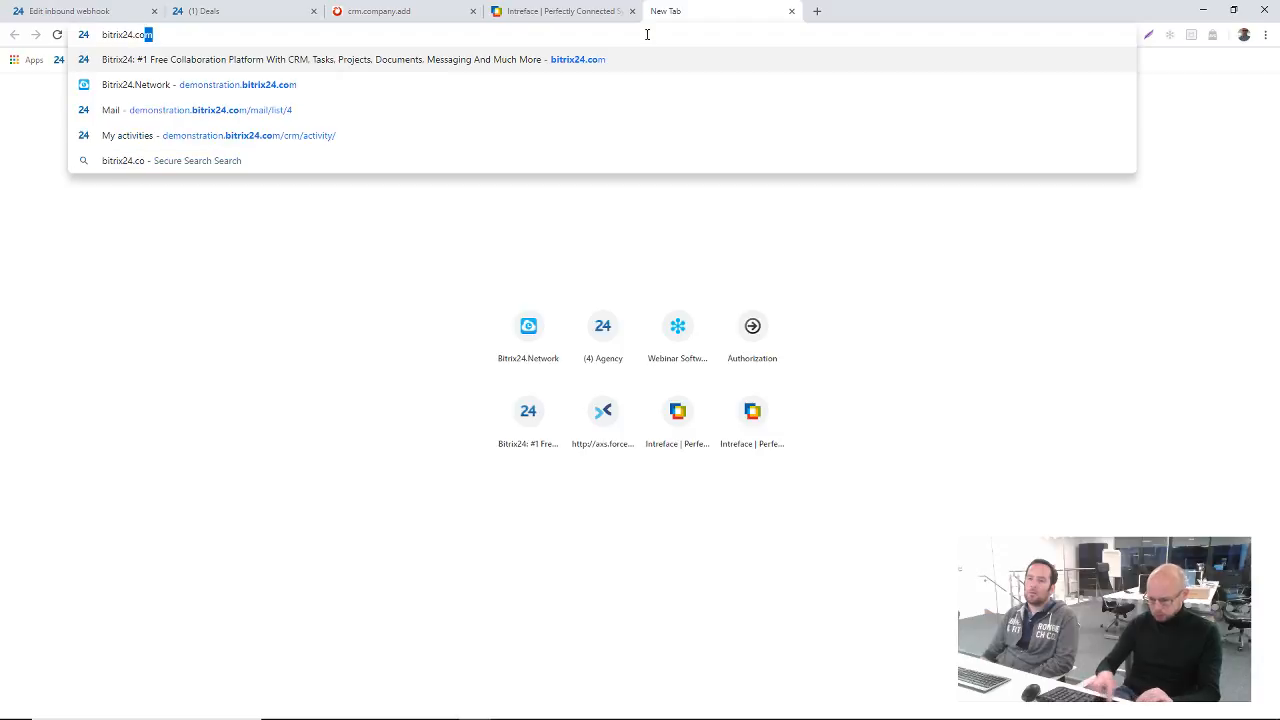
key(Return)
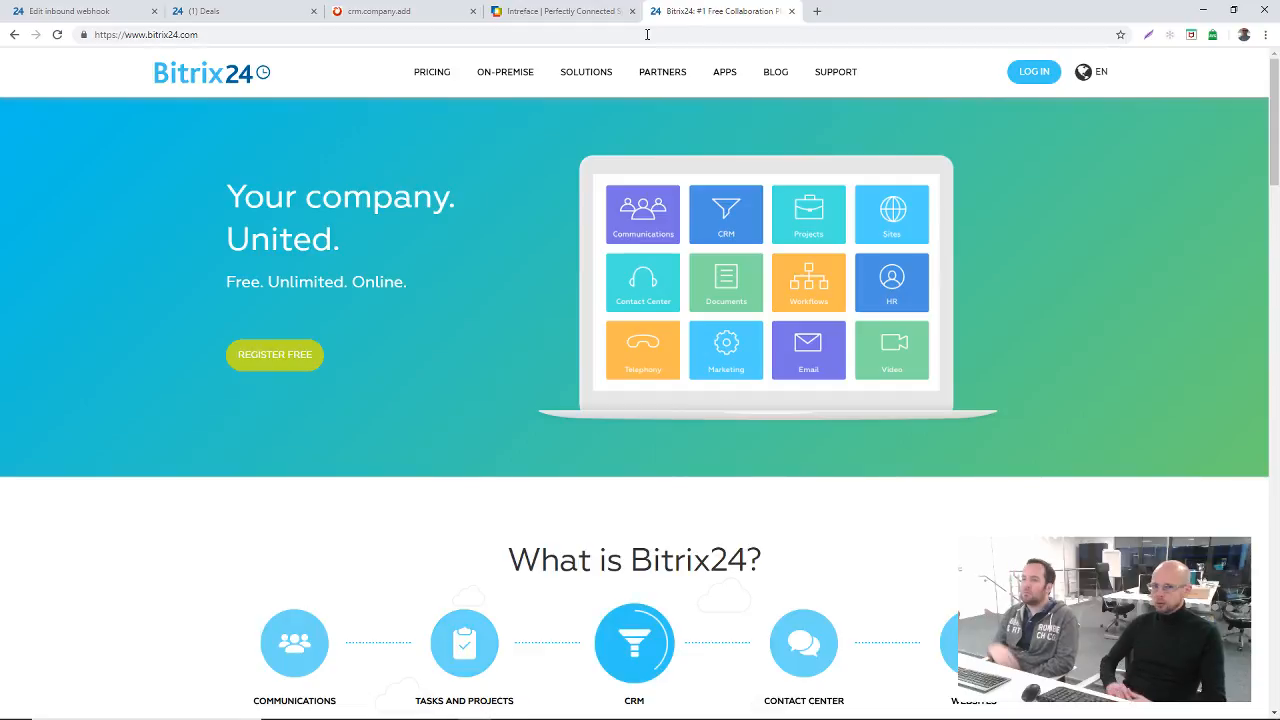
click(433, 76)
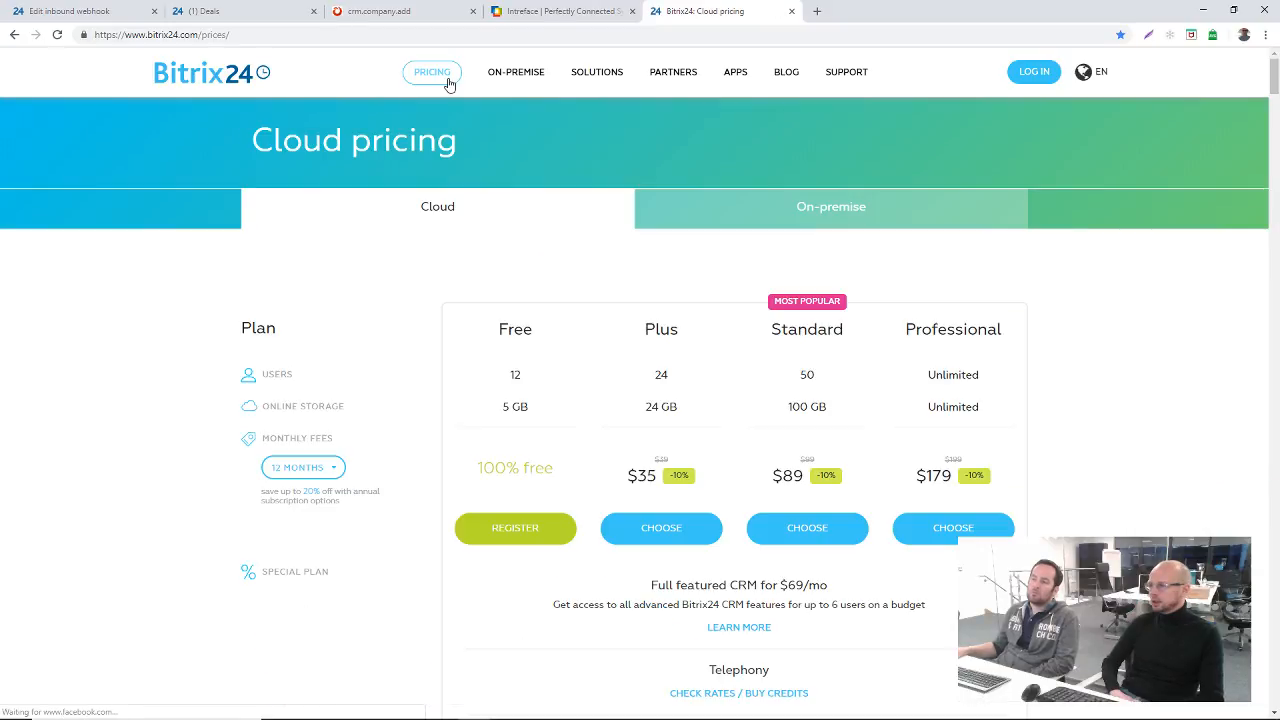
Step: Search the cloud plan comparison for "domain" and check both the site domain and custom account URL features
scroll(929, 500, down, 10)
key(ctrl+f)
text(domain)
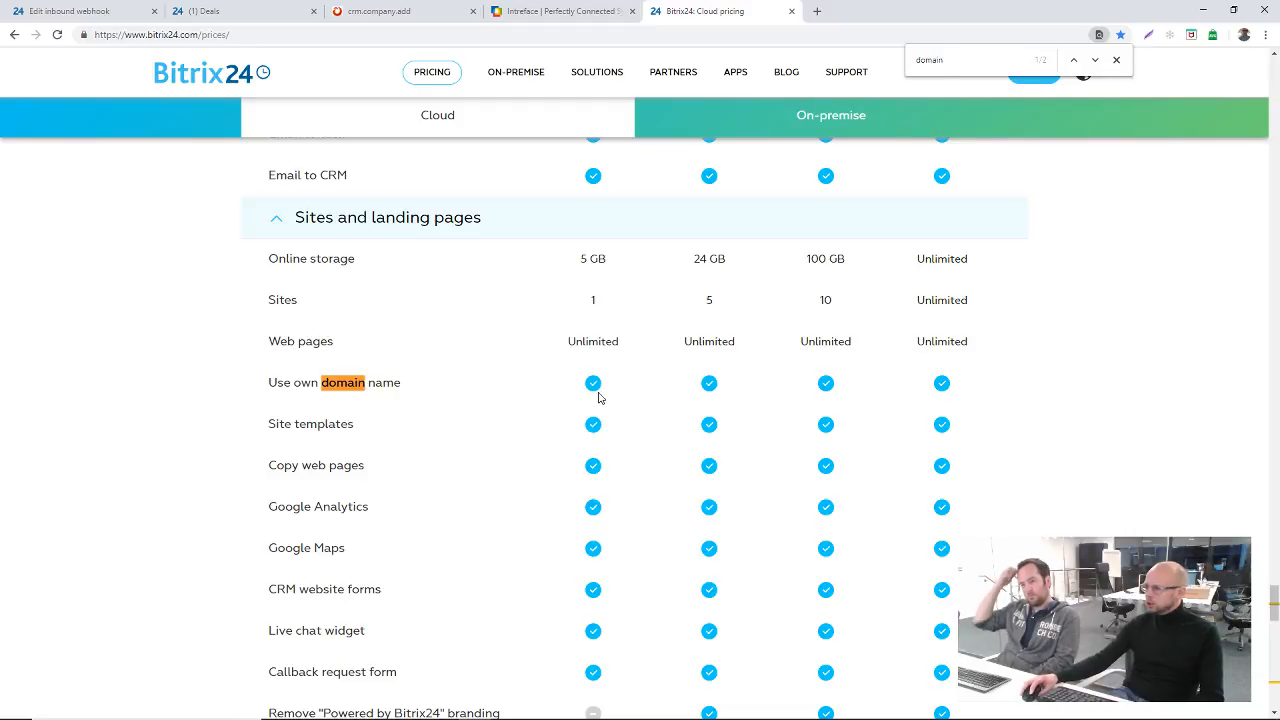
scroll(616, 398, up, 5)
scroll(590, 405, down, 3)
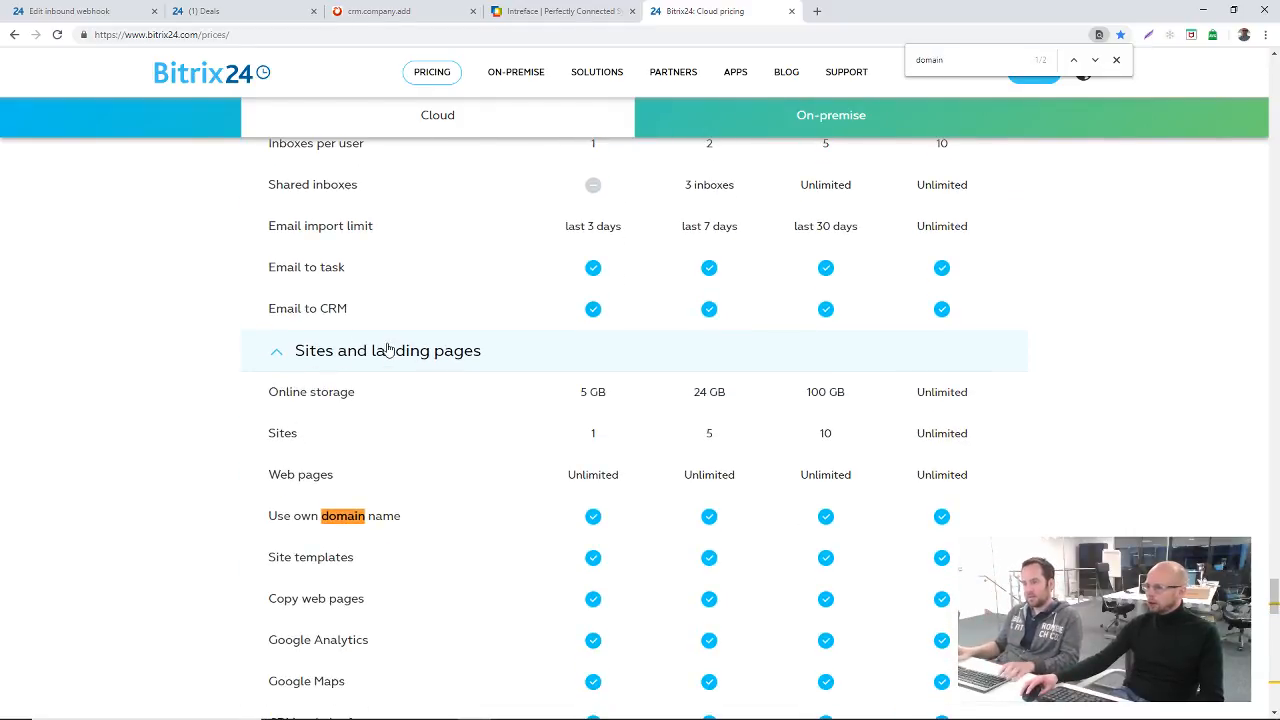
click(1094, 61)
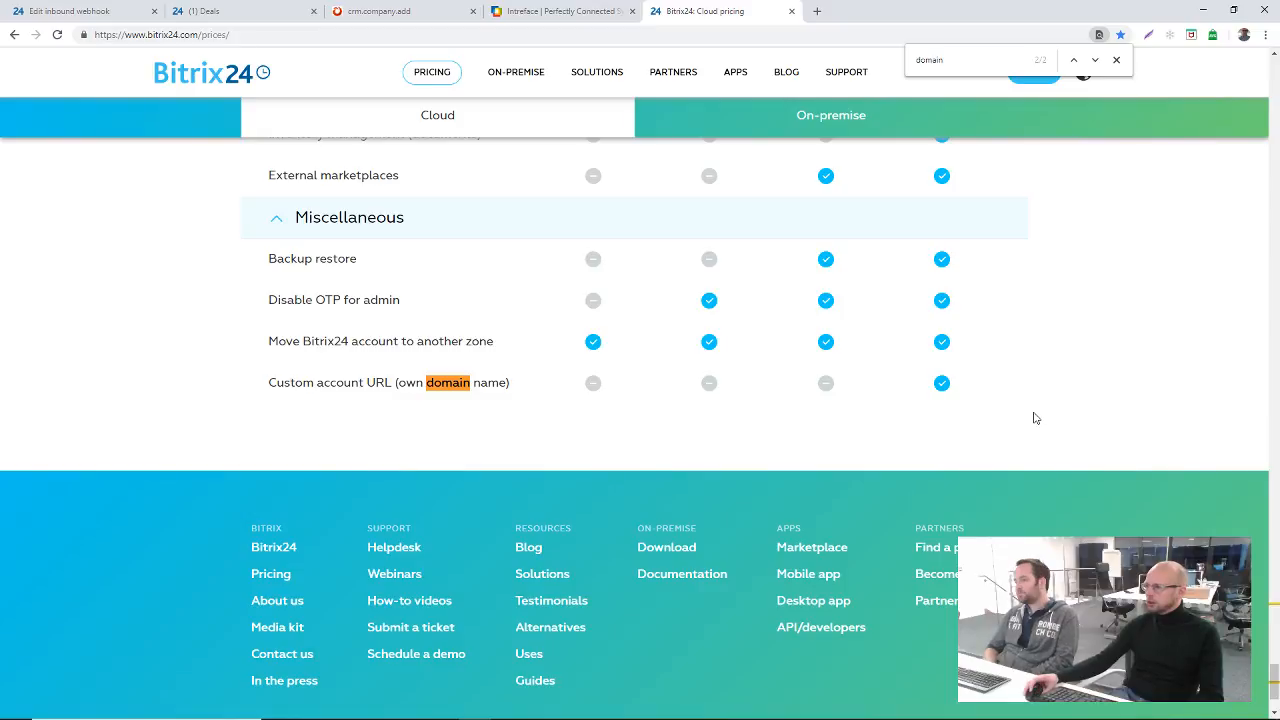
Step: Review the CRM features in the cloud plan comparison, then examine the feature list on the on-premise pricing page
scroll(1040, 405, up, 20)
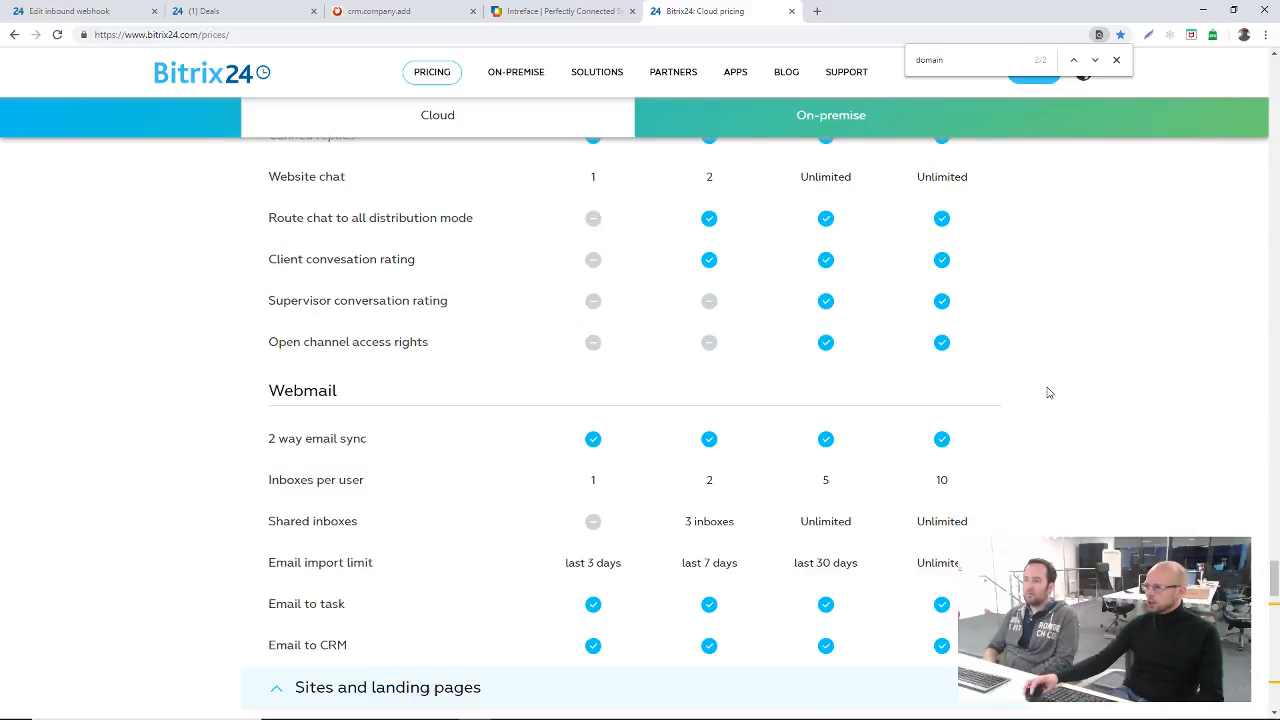
scroll(1050, 385, up, 10)
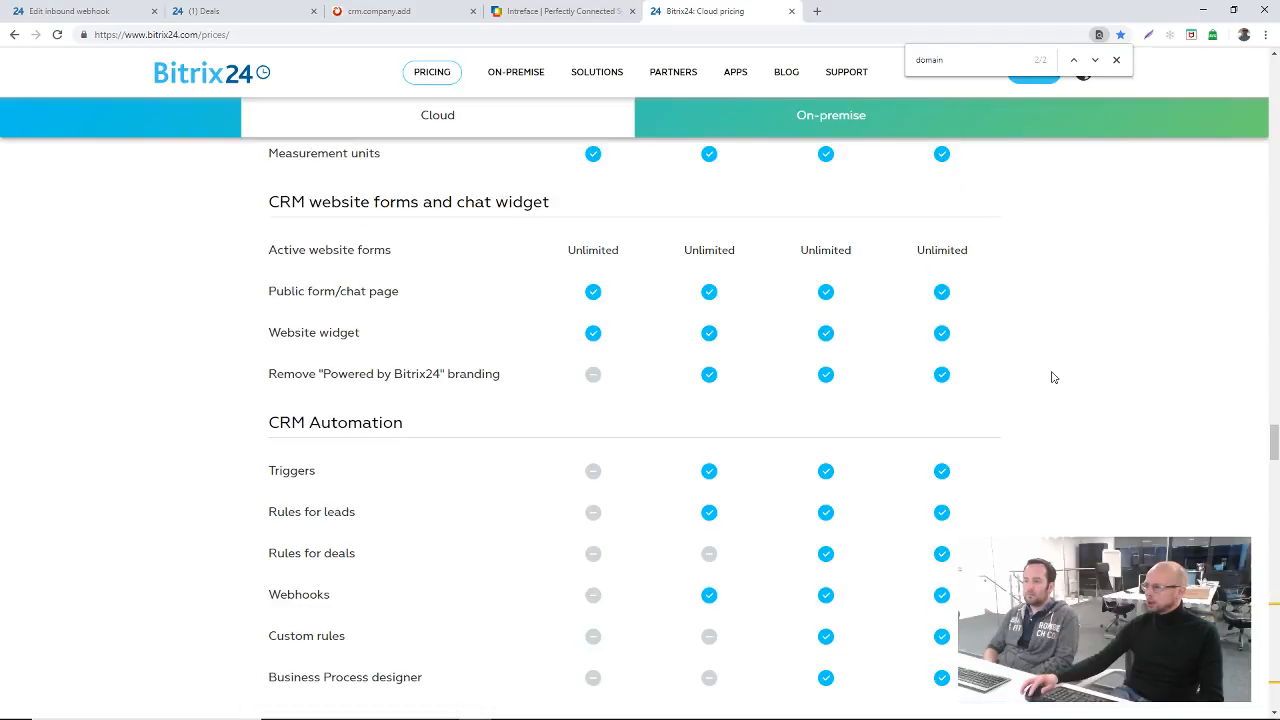
scroll(1050, 377, up, 10)
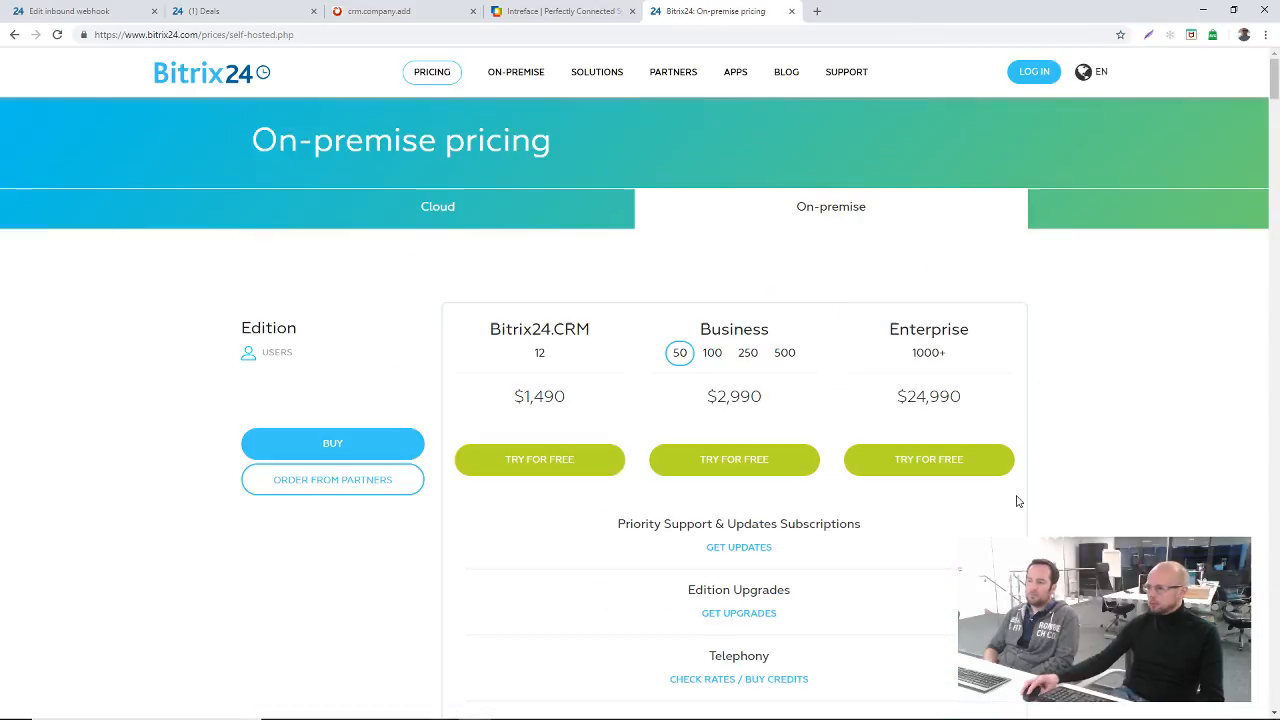
scroll(1014, 503, down, 7)
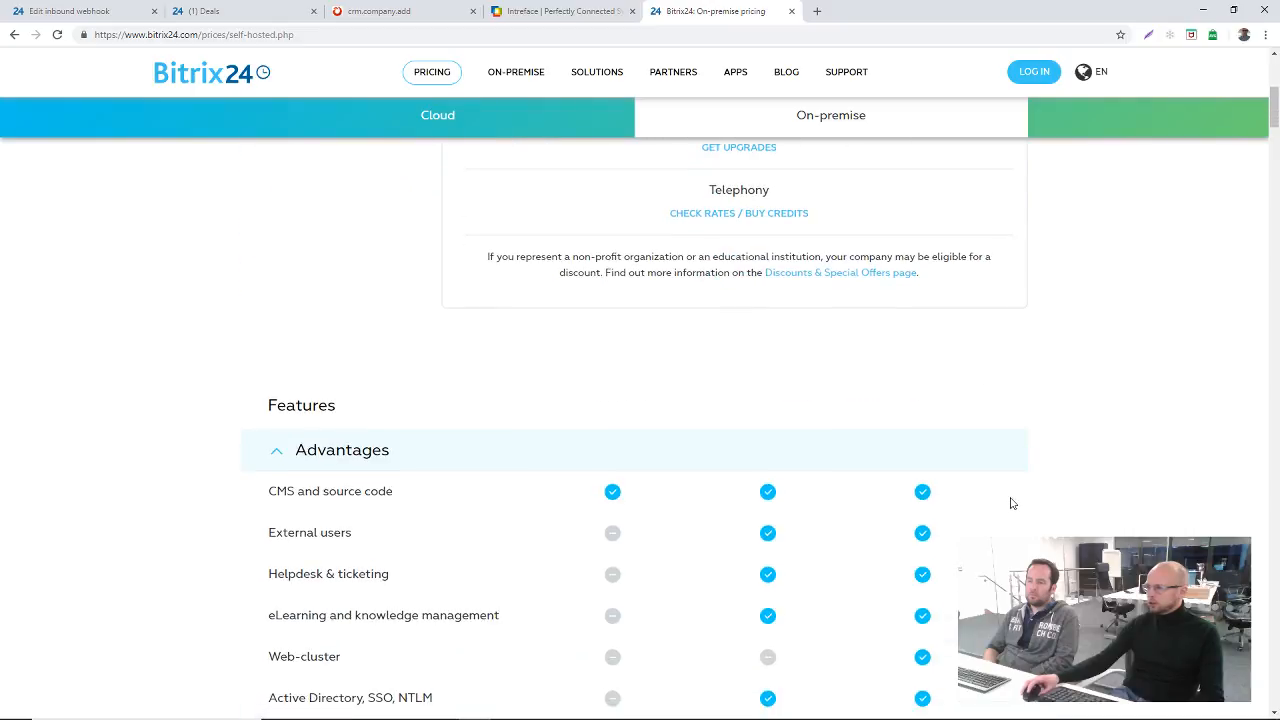
scroll(1010, 503, down, 15)
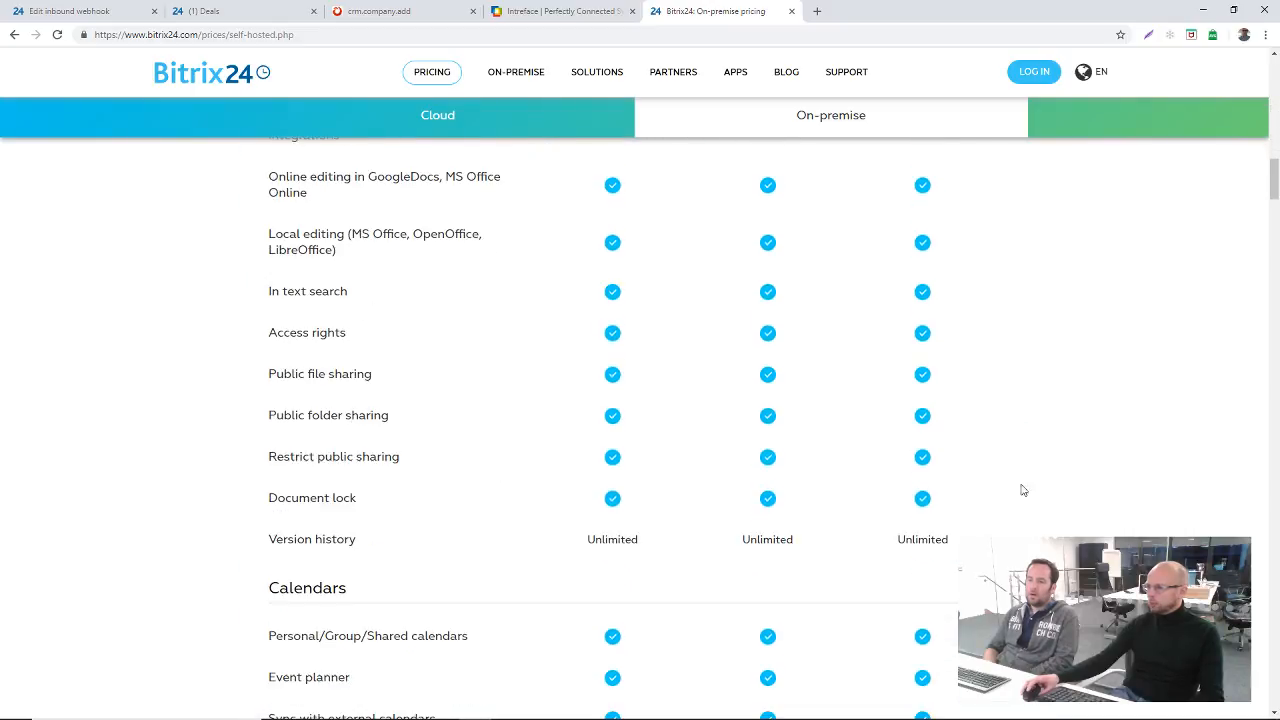
drag(1276, 195, 1275, 673)
drag(1275, 665, 1272, 587)
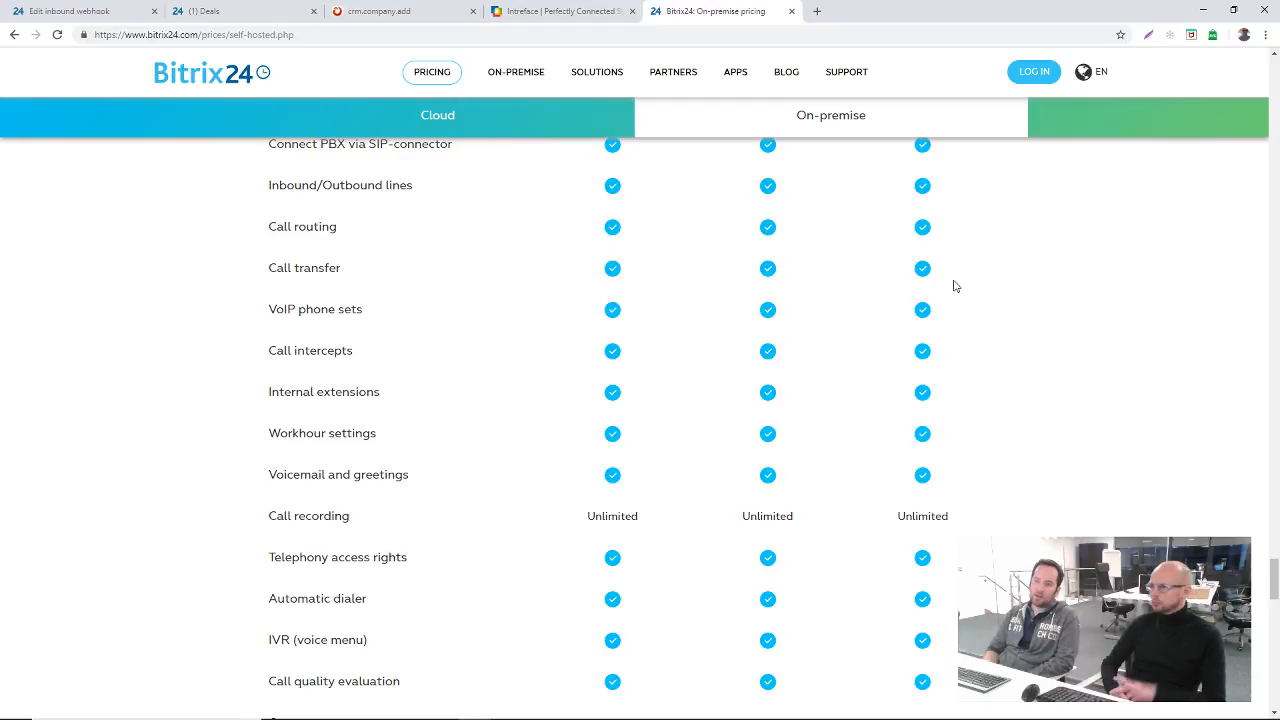
Step: Return to the Bitrix24 account with the inbound webhook, collapse the hidden menu items and display the reloaded Sites list
click(72, 12)
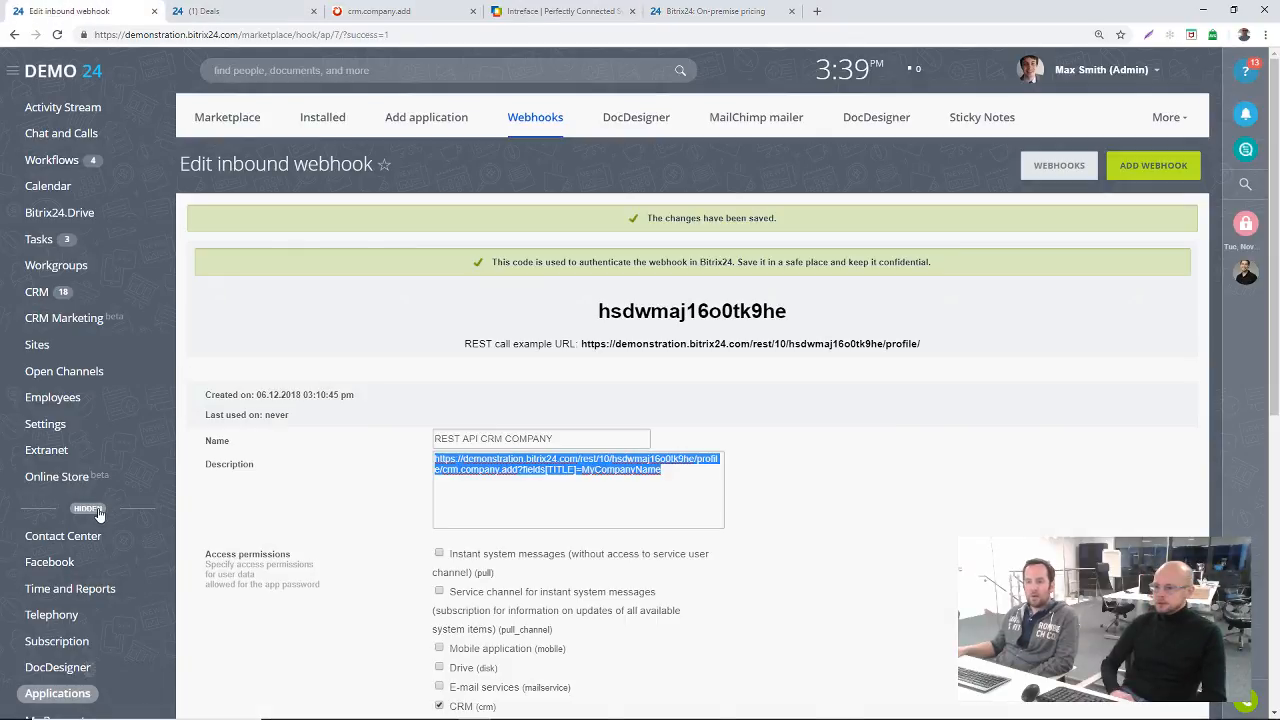
click(99, 511)
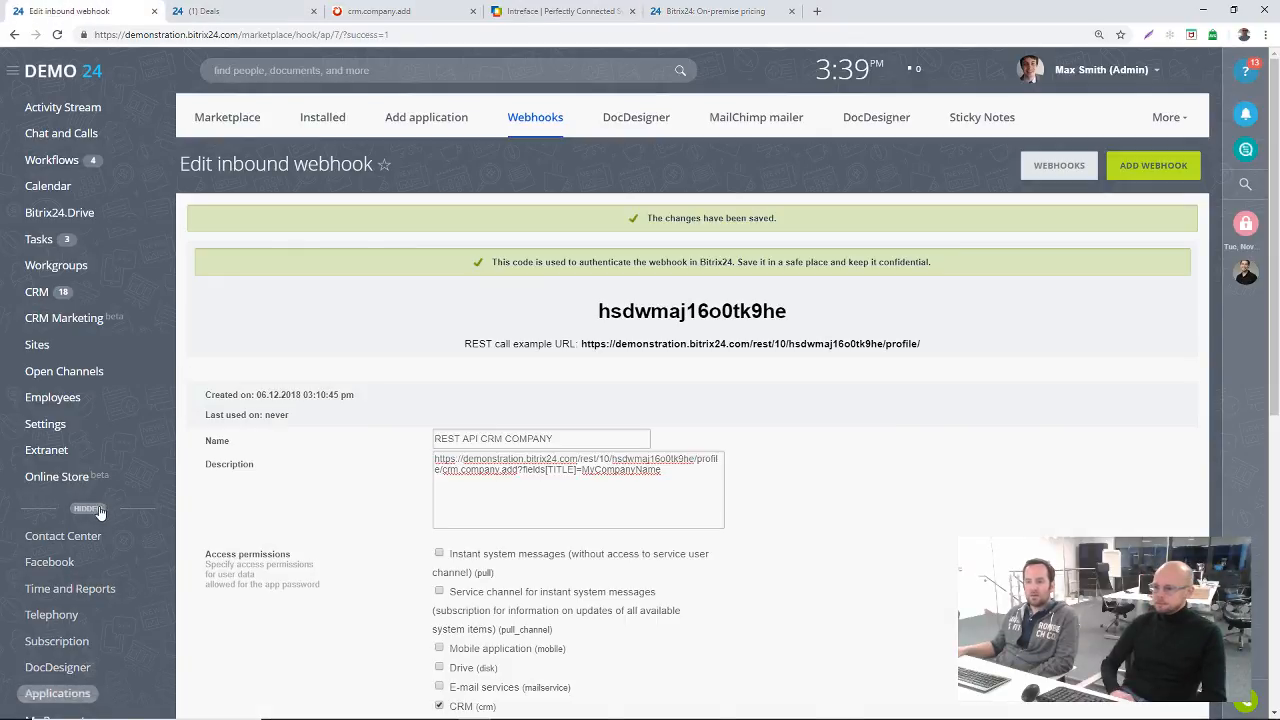
click(40, 350)
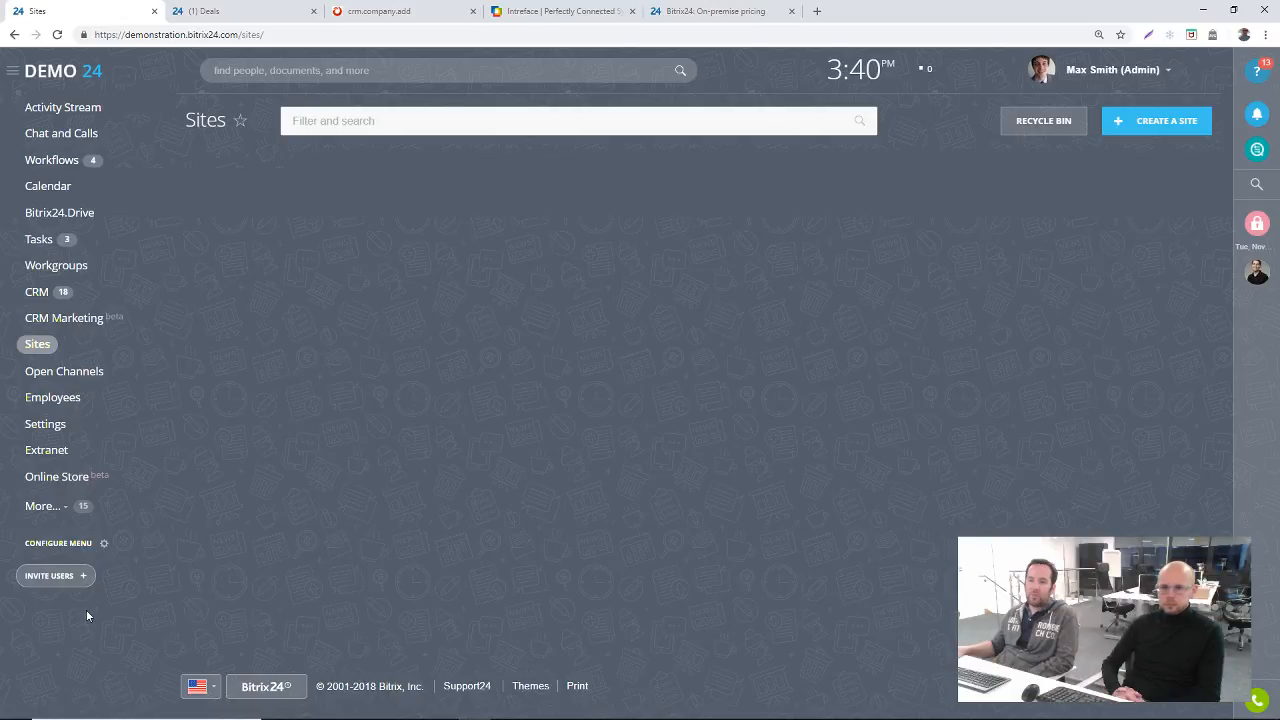
click(57, 35)
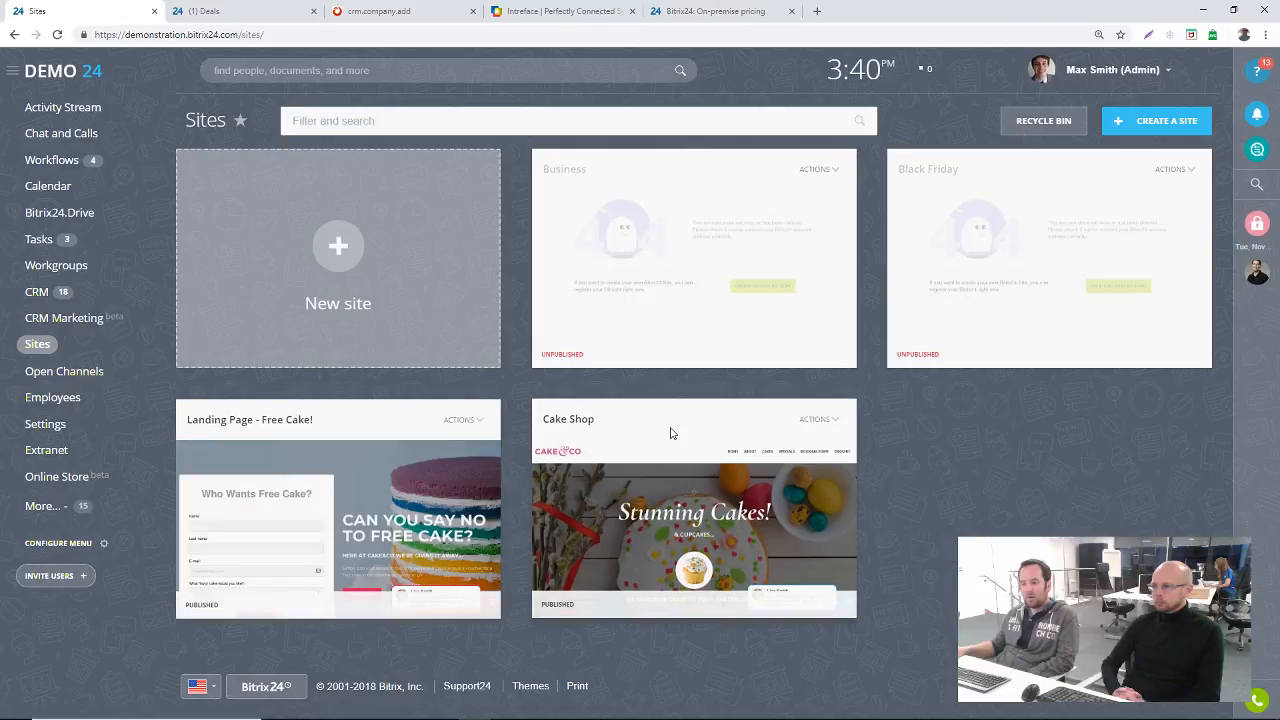
Step: Open the Cake Shop site's settings and view the domain options for its site address
click(815, 419)
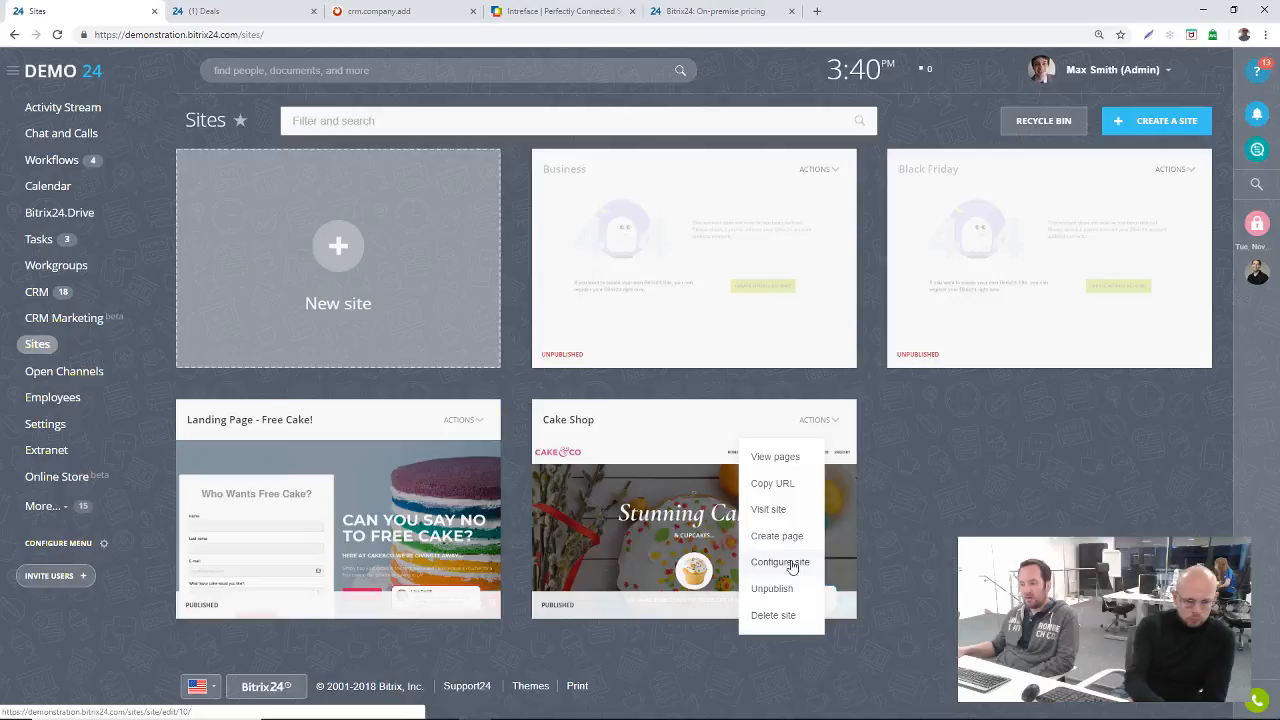
click(788, 562)
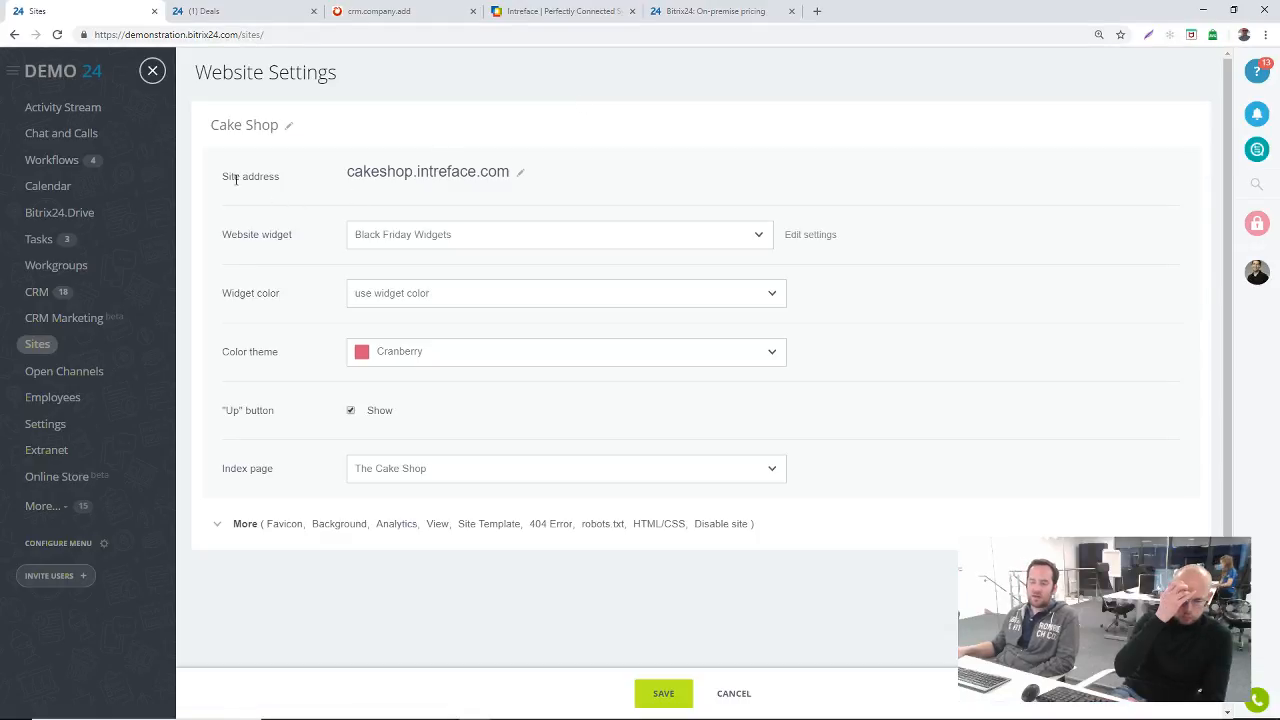
click(521, 173)
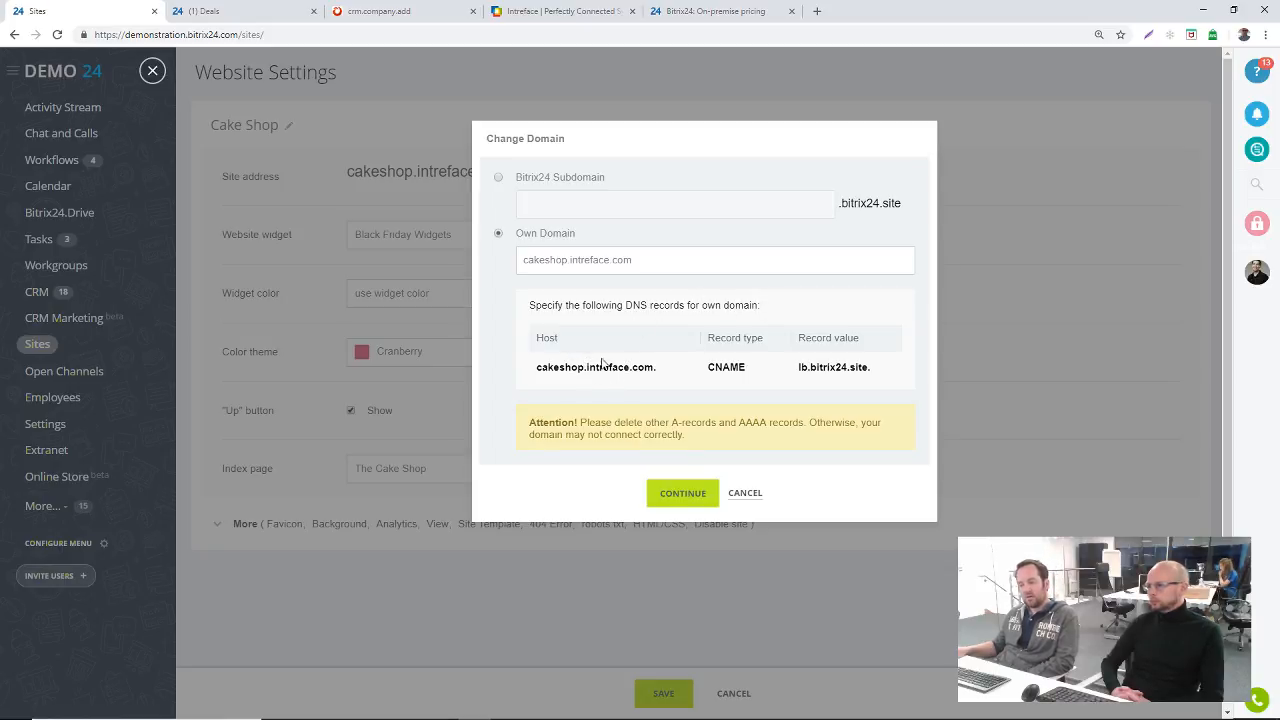
Step: Open the Orders automation from the CRM settings and examine the triggers and rules for each order stage
click(40, 291)
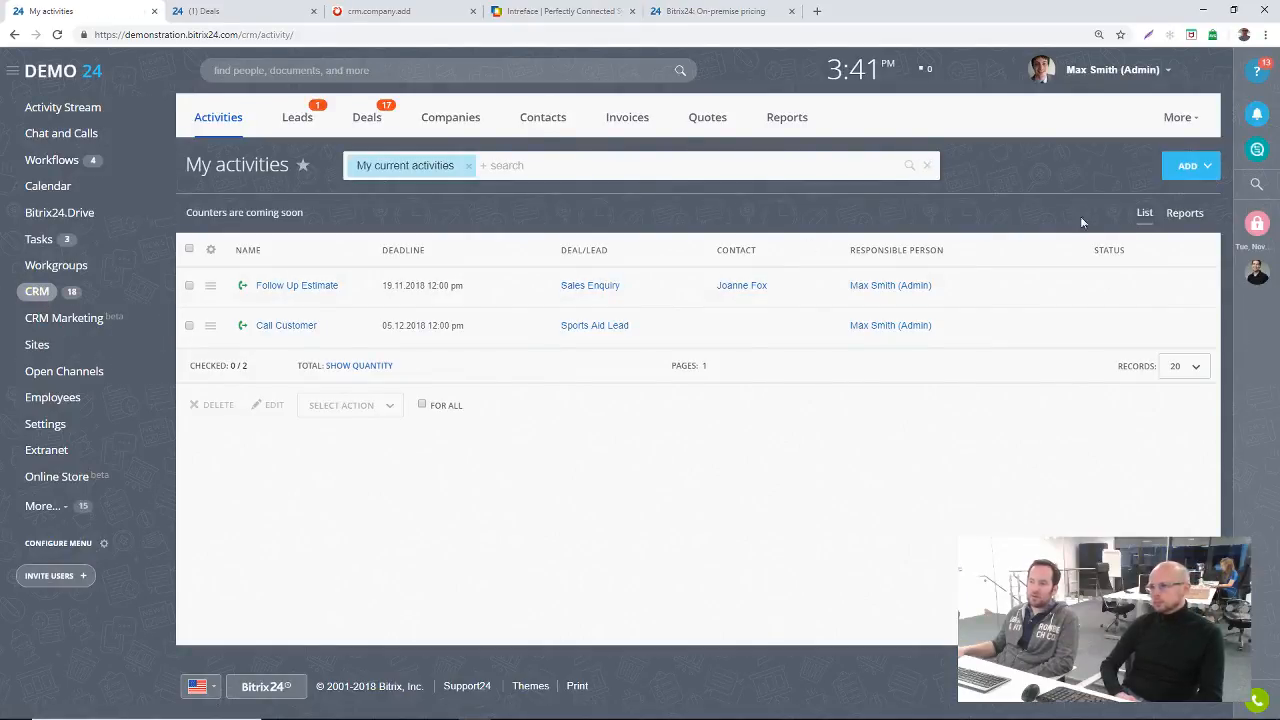
click(1182, 119)
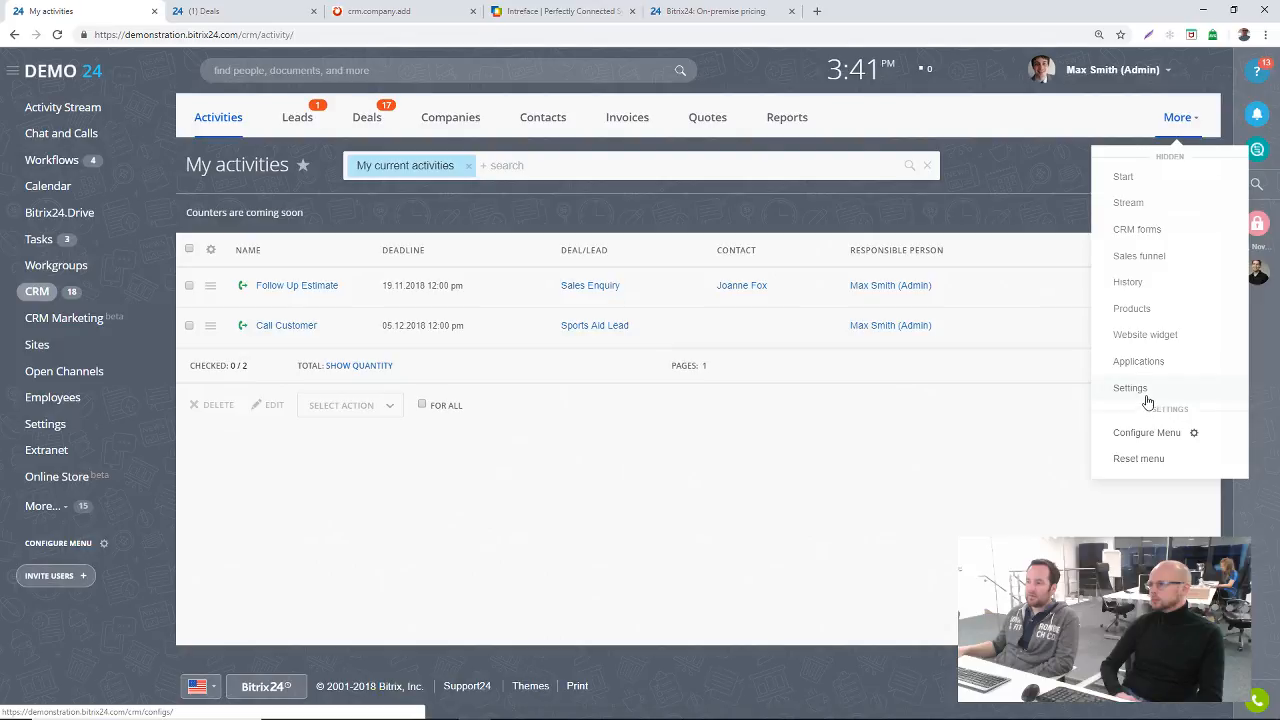
click(1130, 389)
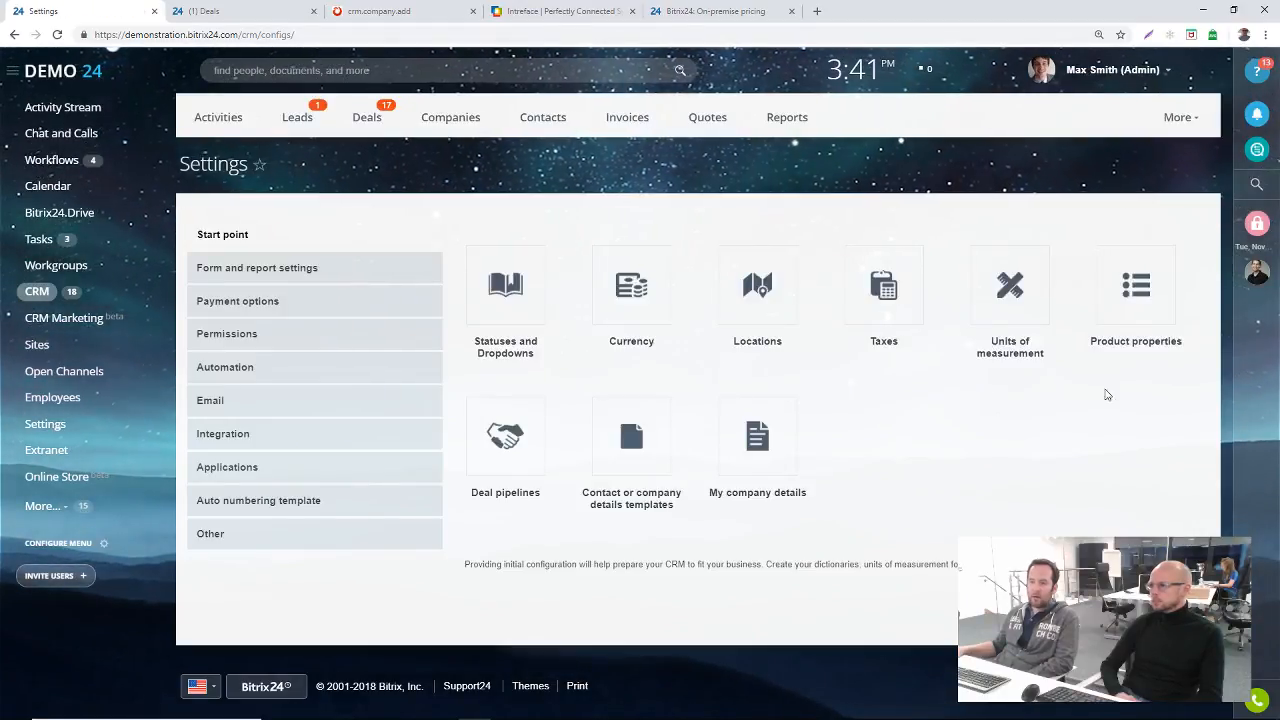
click(266, 376)
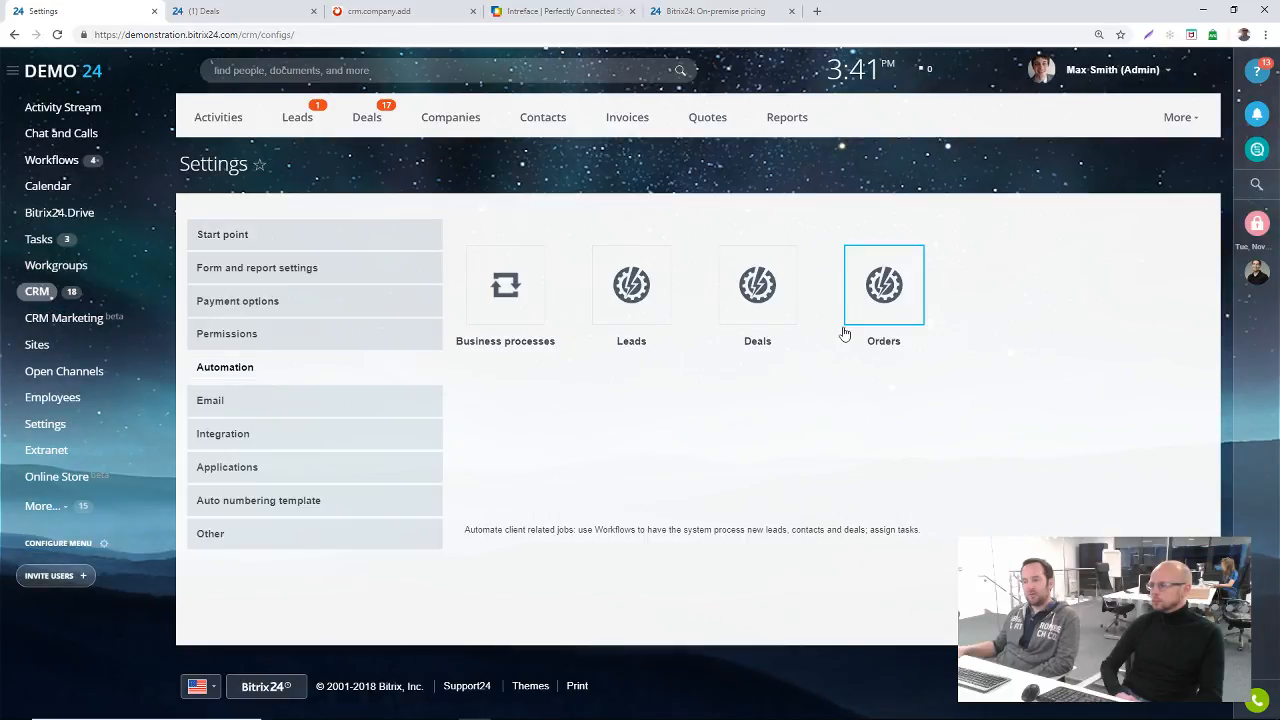
click(883, 292)
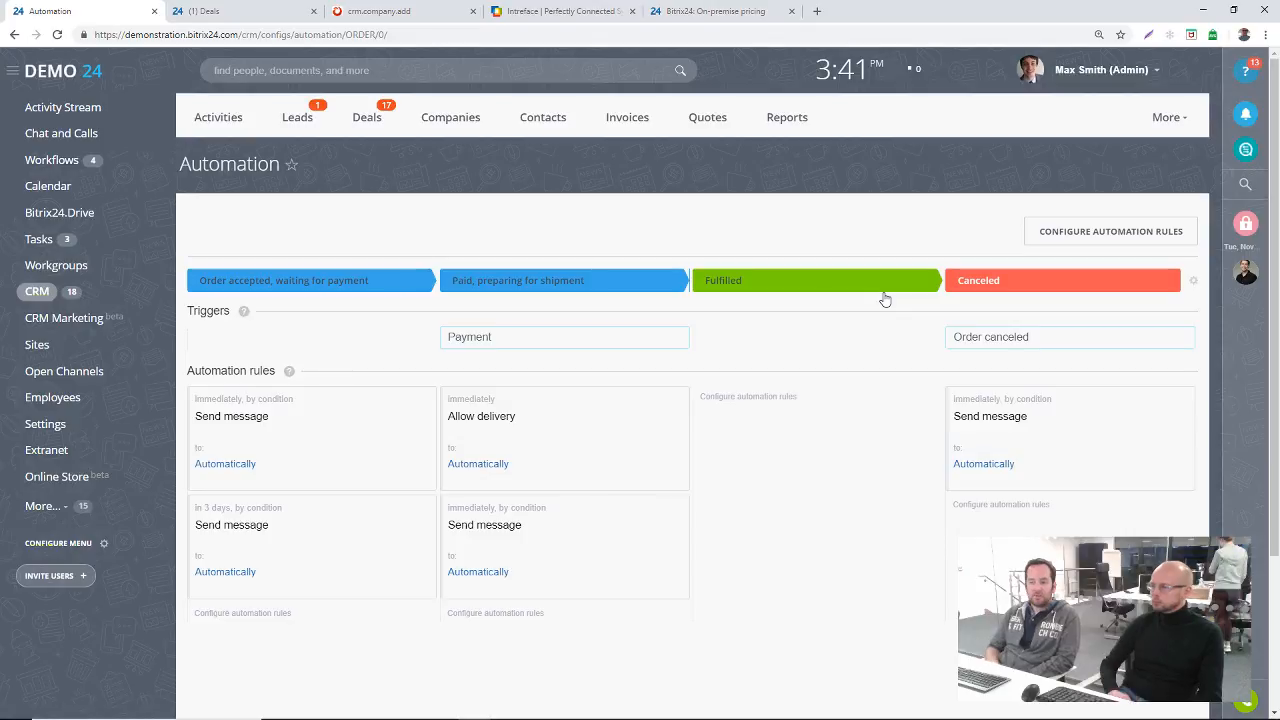
scroll(395, 166, down, 1)
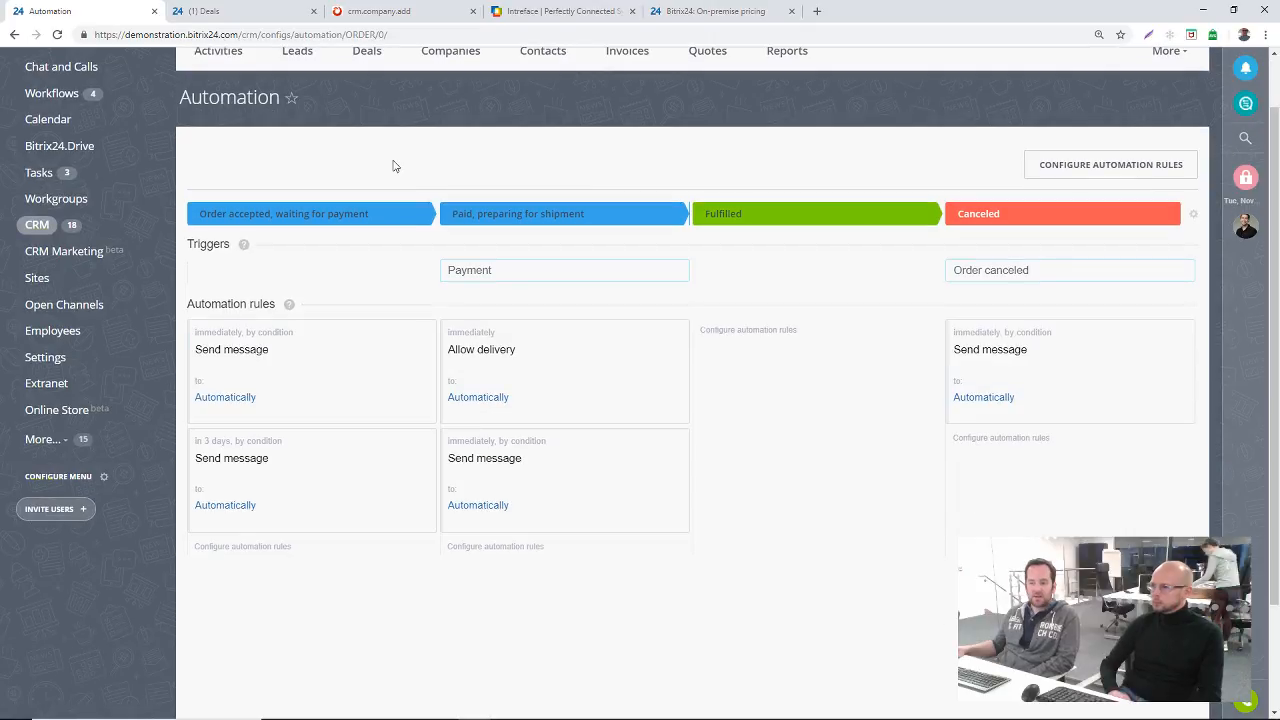